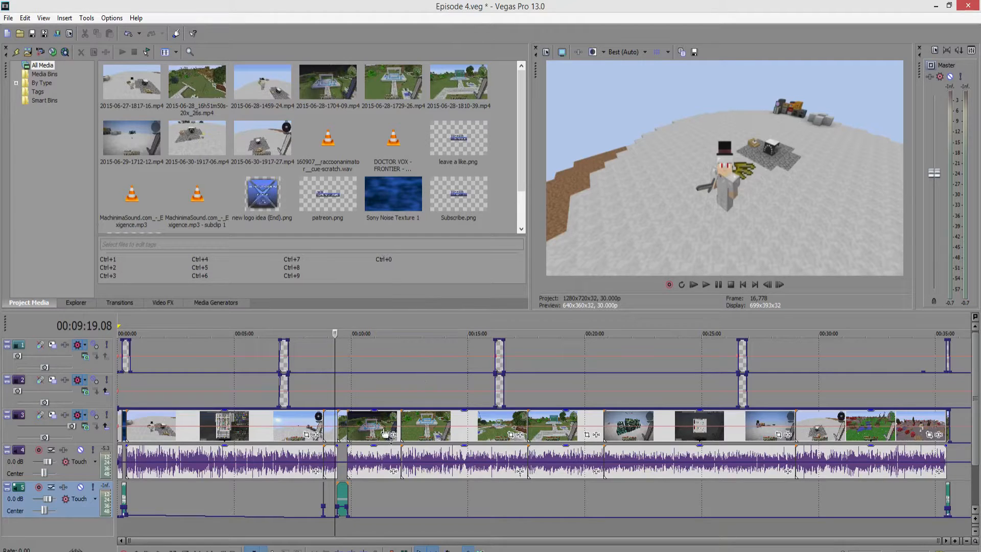
Examine the timelapse clip, its fades and the music beneath it on the timeline between about 09:24 and 09:50.
click(360, 504)
scroll(358, 501, up, 5)
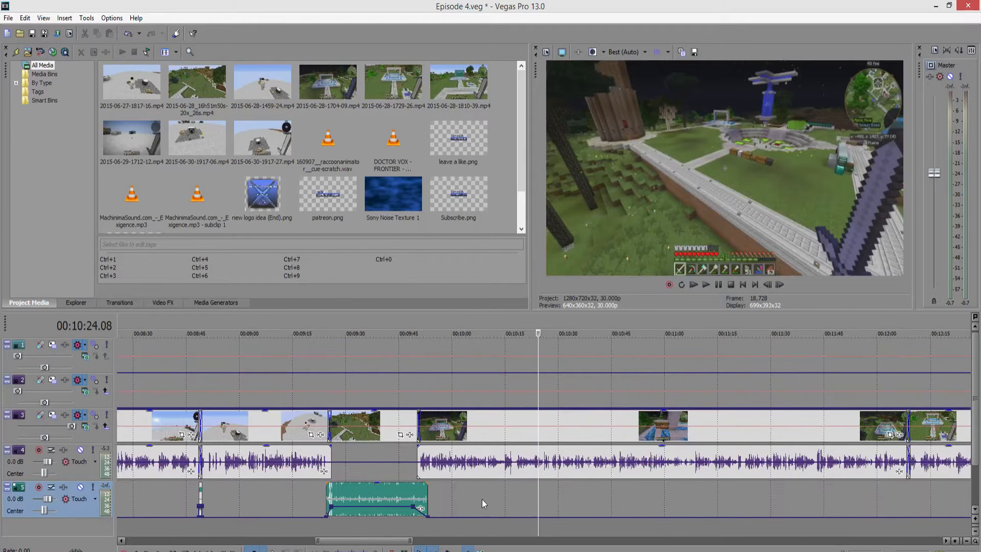
scroll(459, 443, up, 4)
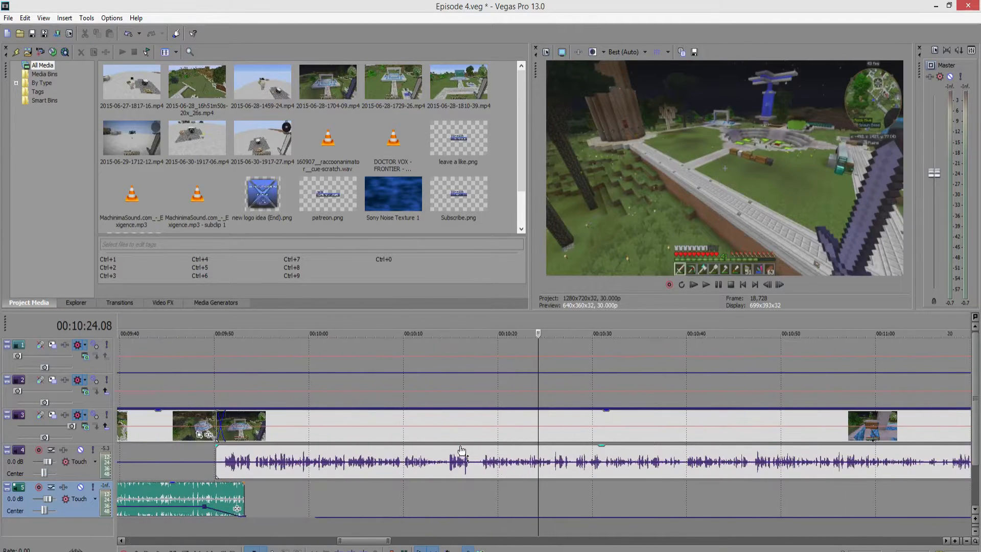
scroll(392, 479, left, 5)
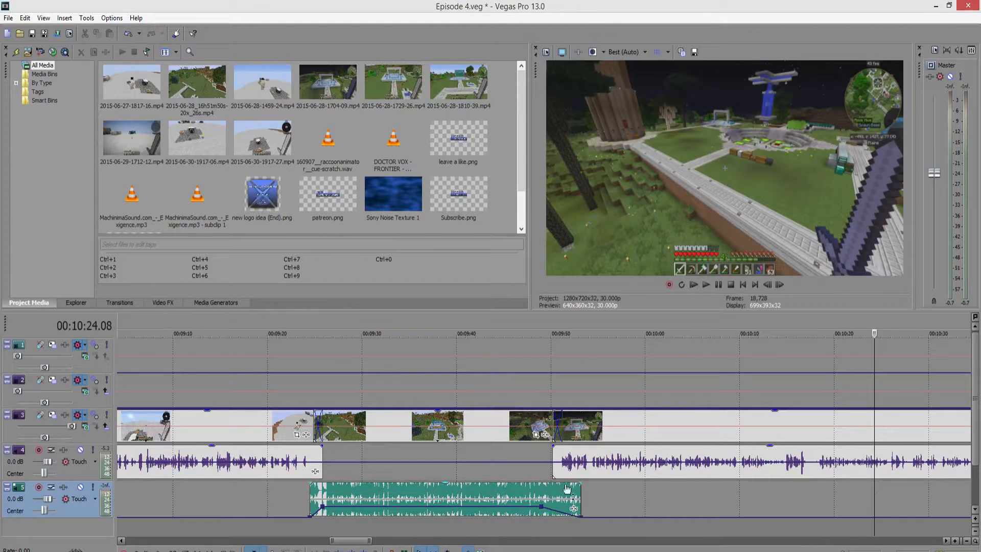
click(390, 382)
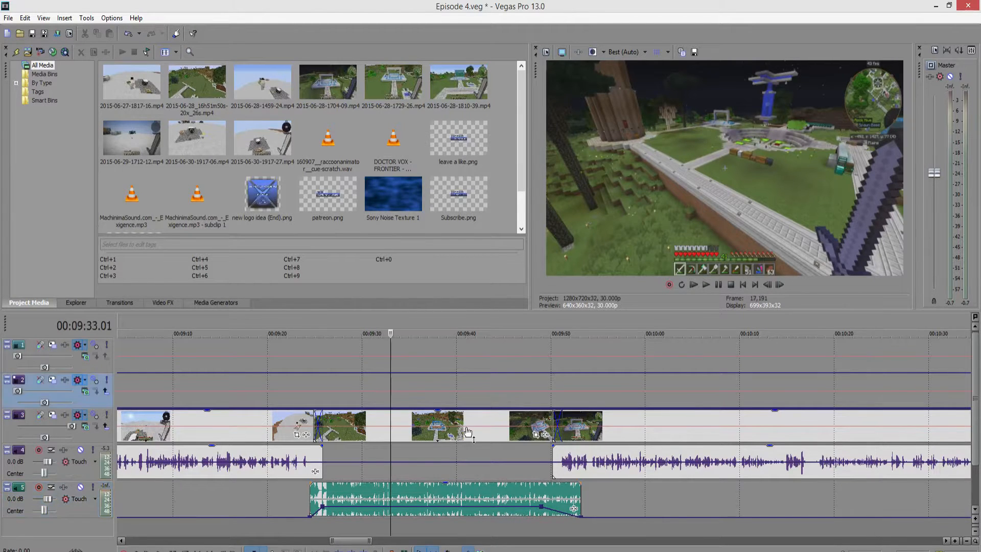
scroll(468, 432, up, 3)
scroll(469, 429, up, 2)
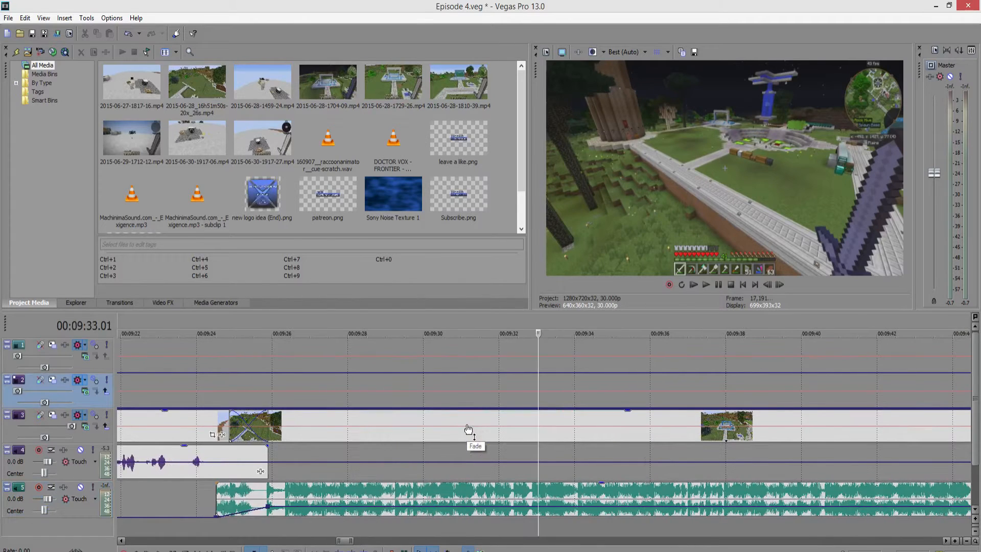
click(467, 417)
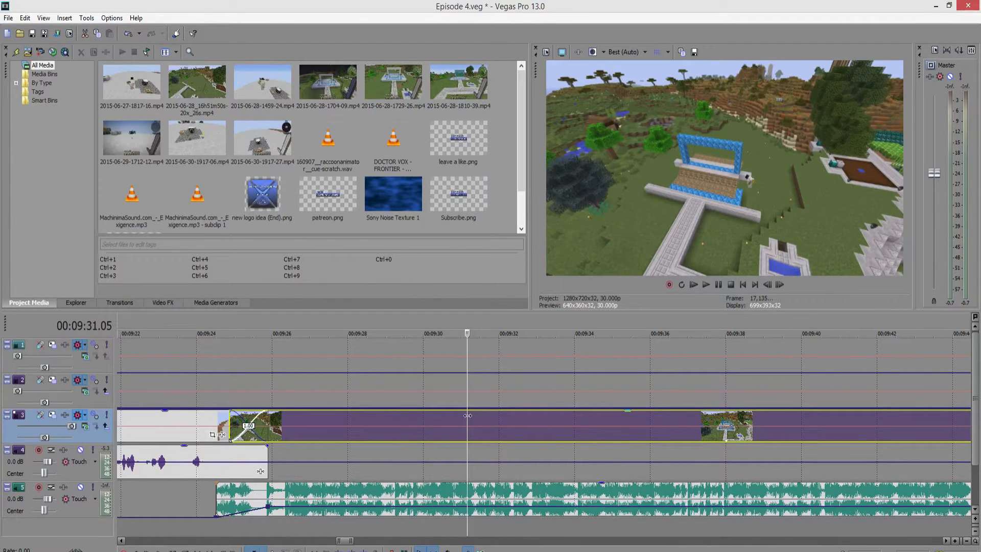
click(289, 415)
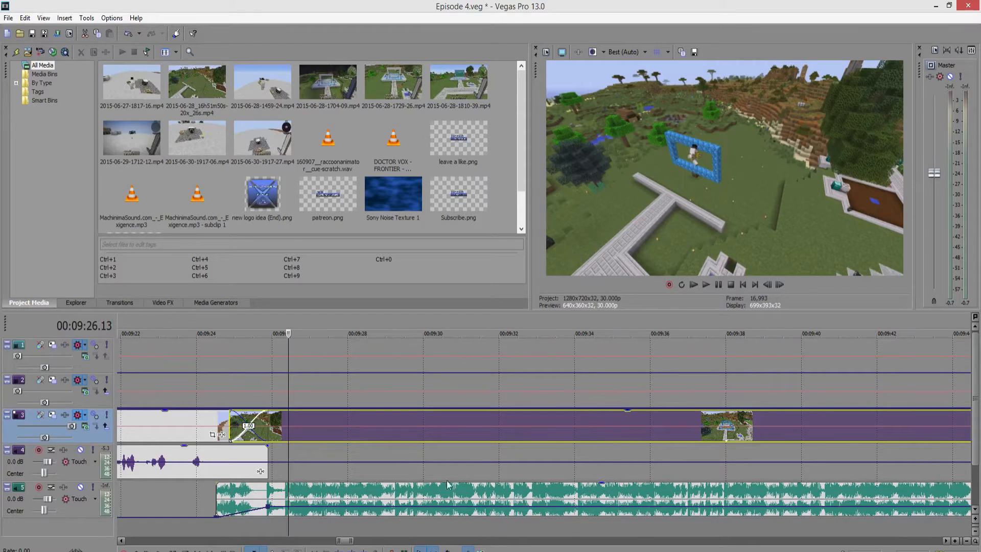
Scrub through the timelapse footage from just before its opening crossfade at 09:24 to about 09:37.
click(208, 530)
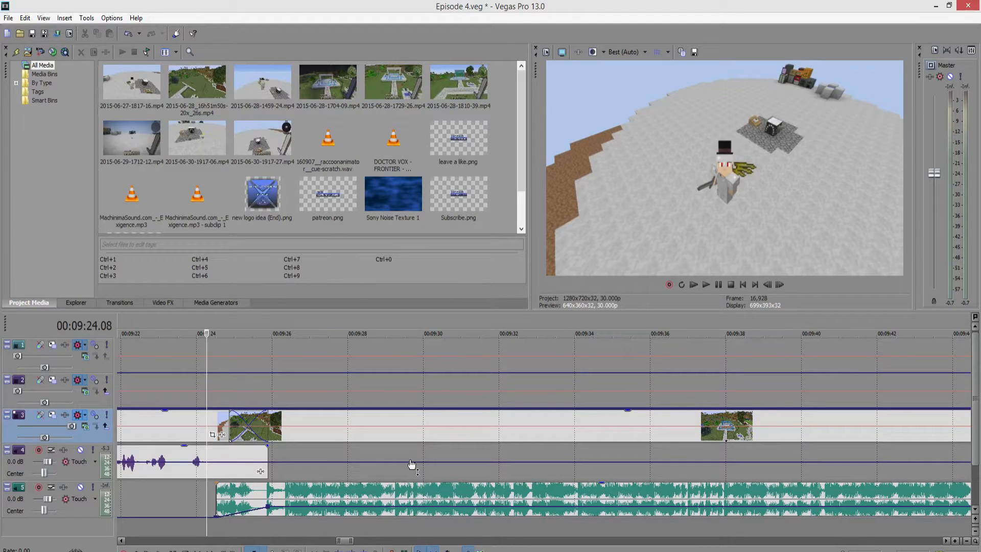
click(344, 367)
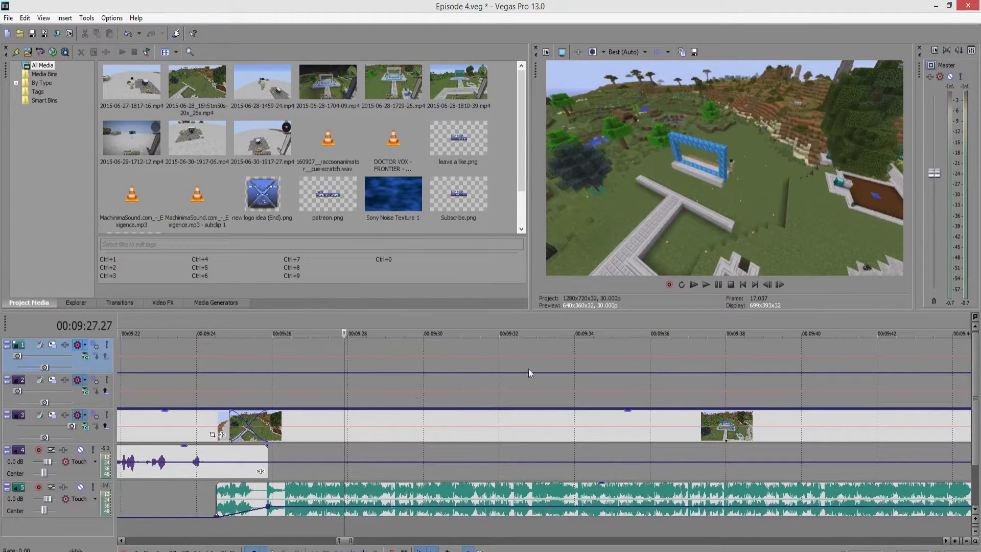
click(559, 366)
click(604, 361)
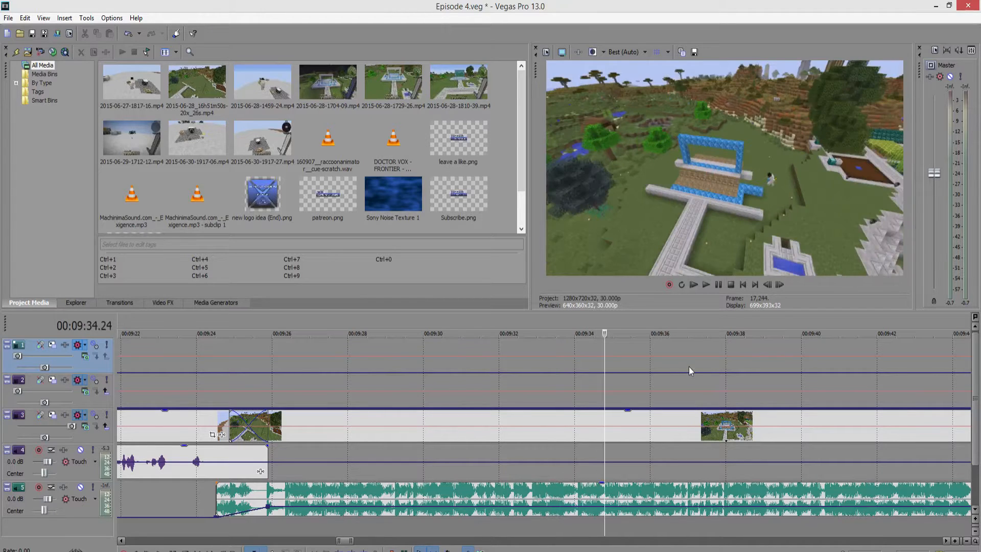
click(688, 366)
click(572, 365)
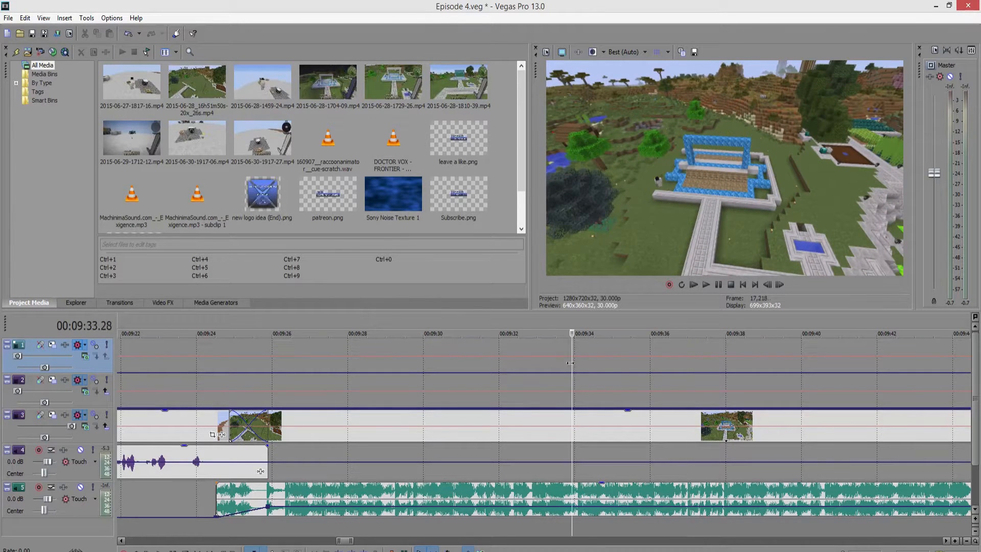
click(544, 366)
click(501, 368)
click(476, 369)
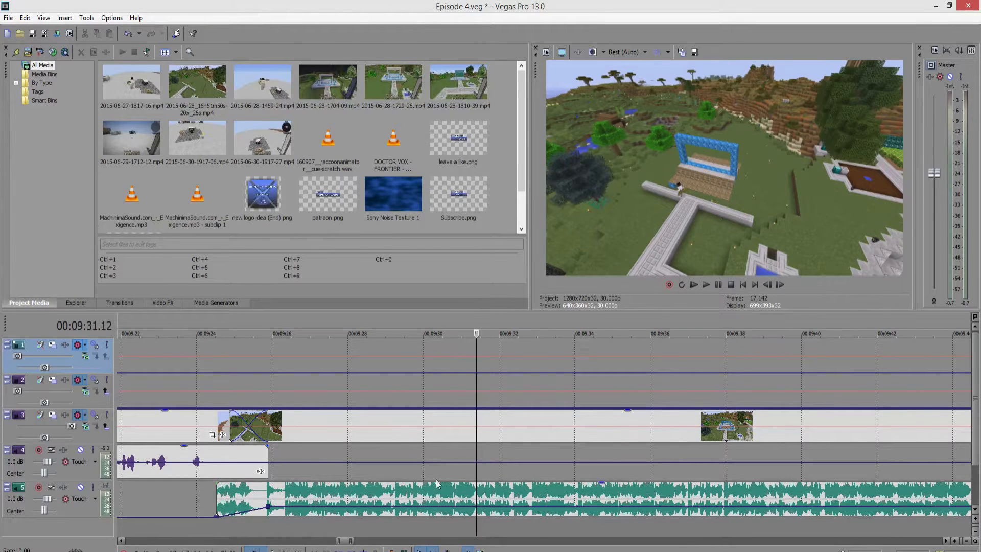
Lower the volume envelope of the music event under the timelapse clip to about -8.1 dB.
scroll(389, 489, down, 2)
scroll(389, 489, down, 6)
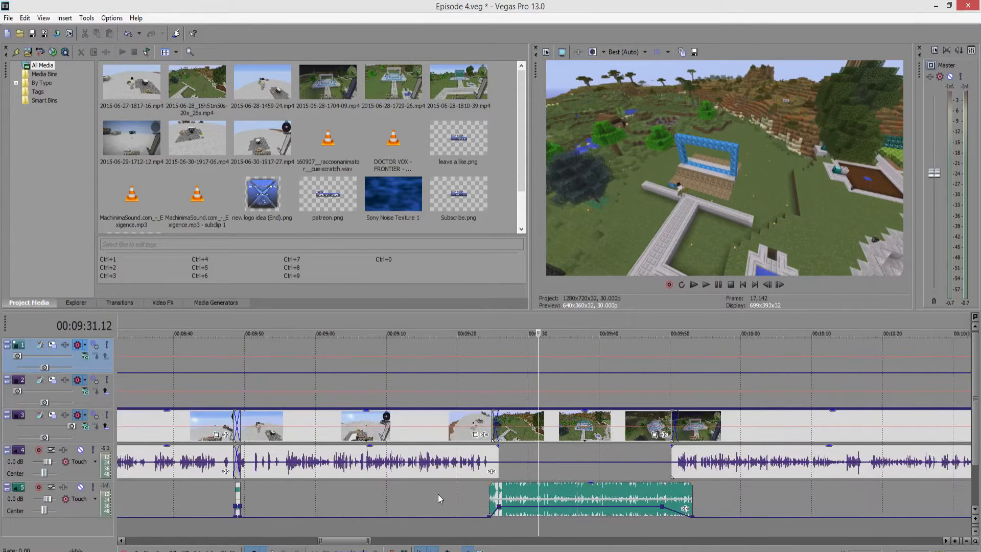
drag(572, 512, 572, 516)
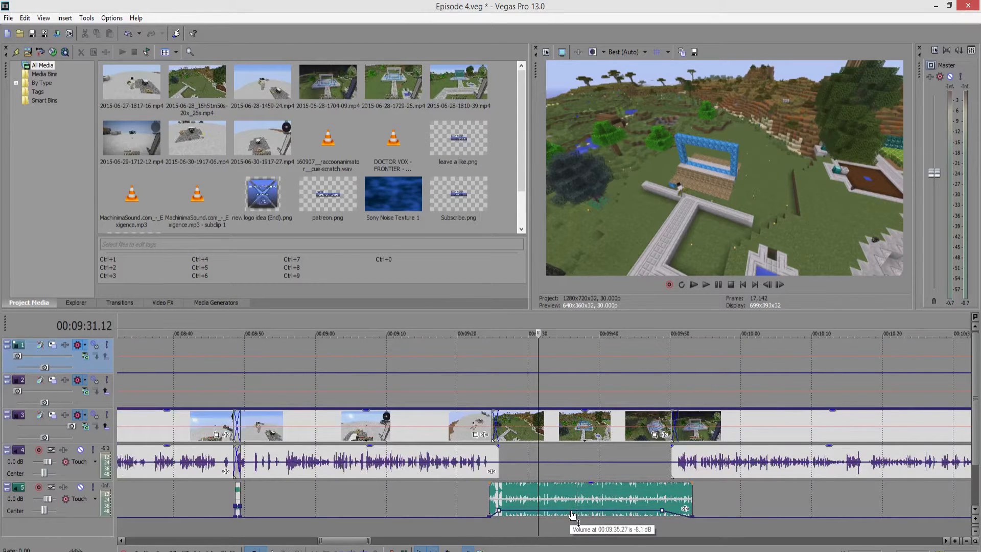
Play back the timelapse section with its music from about 09:23 to 09:51.
click(482, 526)
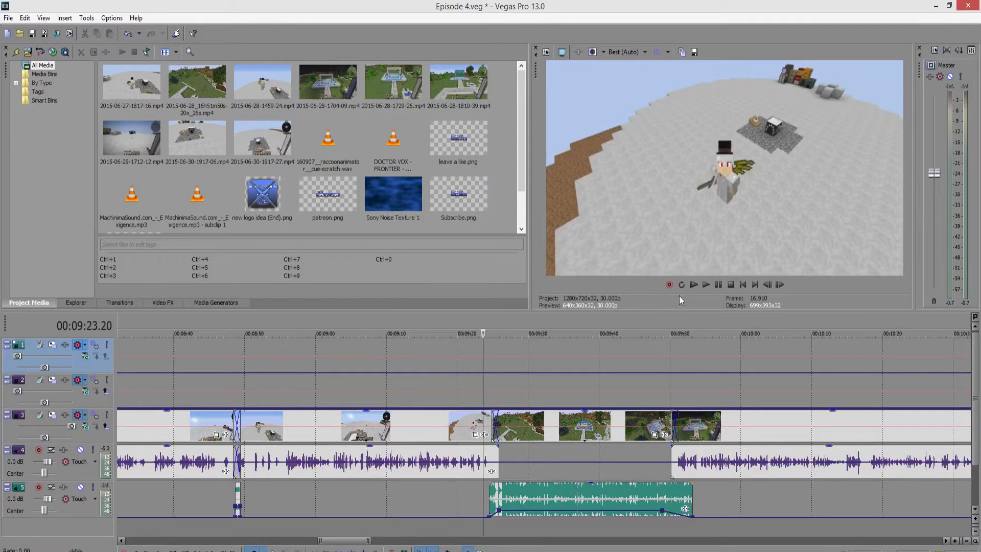
click(702, 286)
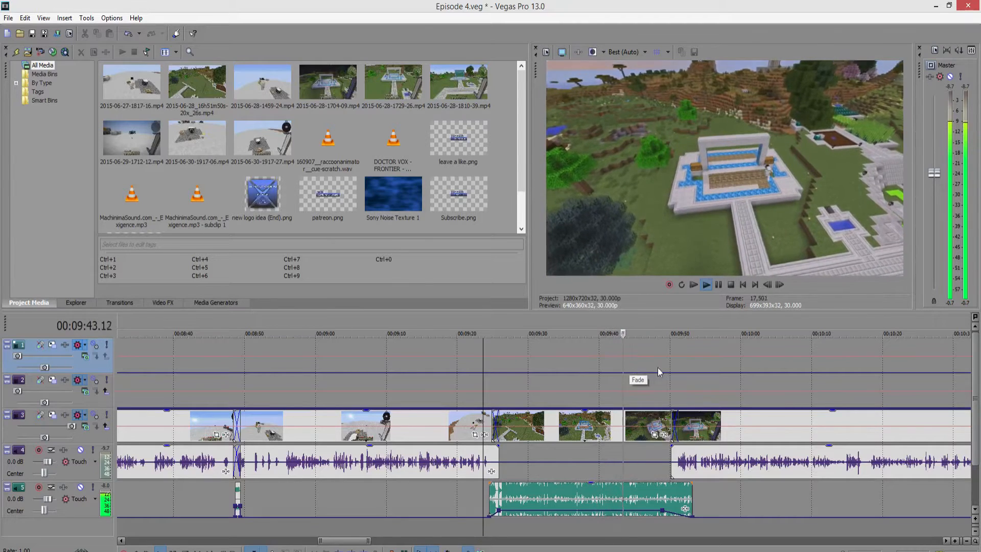
click(718, 285)
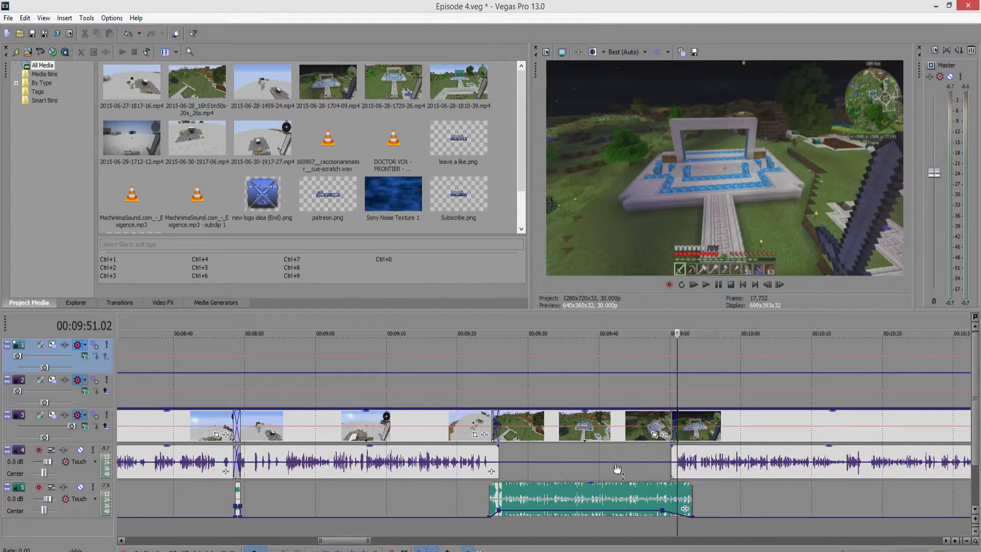
Add a second copy of 2015-06-28_16h51m50s-20x_26s.mp4 to the uppermost video track at about 09:32.
click(561, 536)
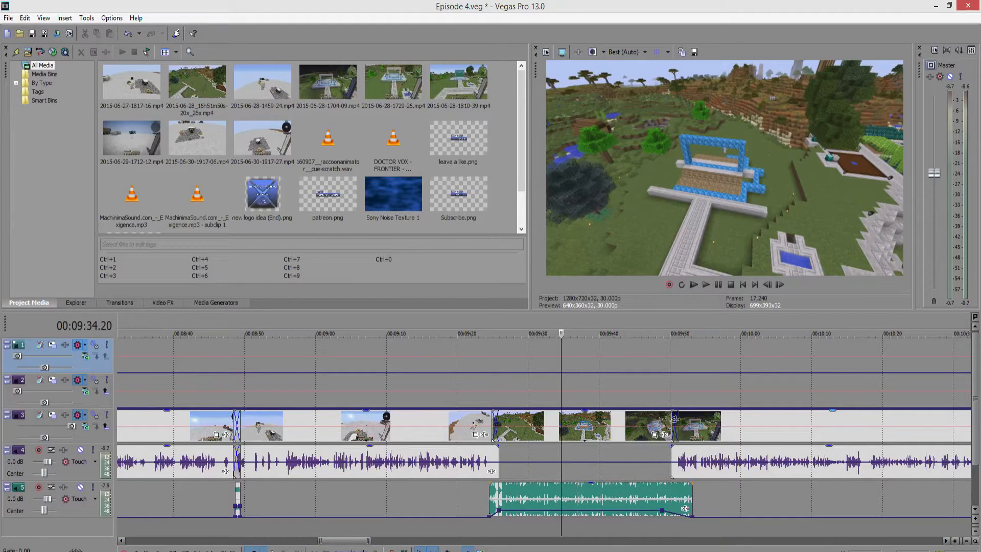
click(646, 417)
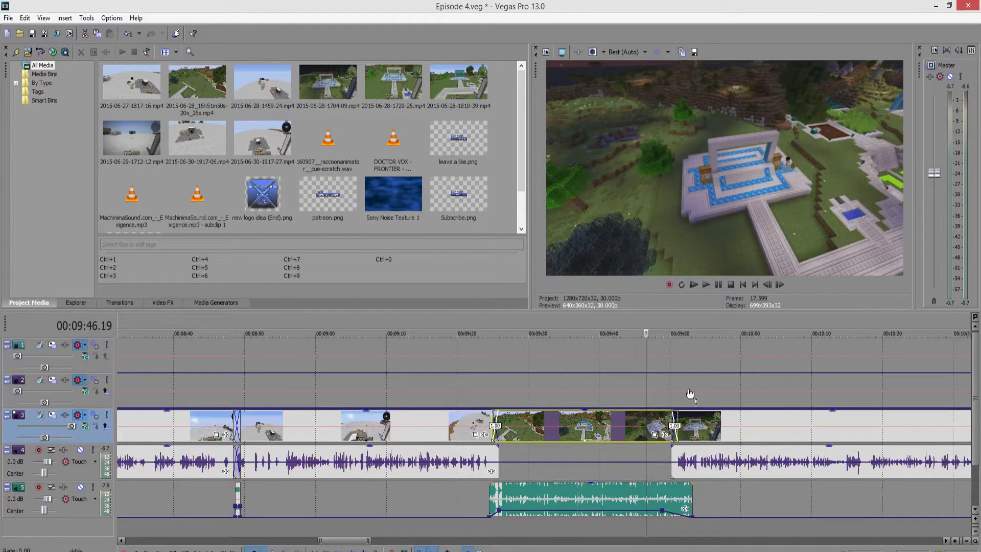
click(602, 424)
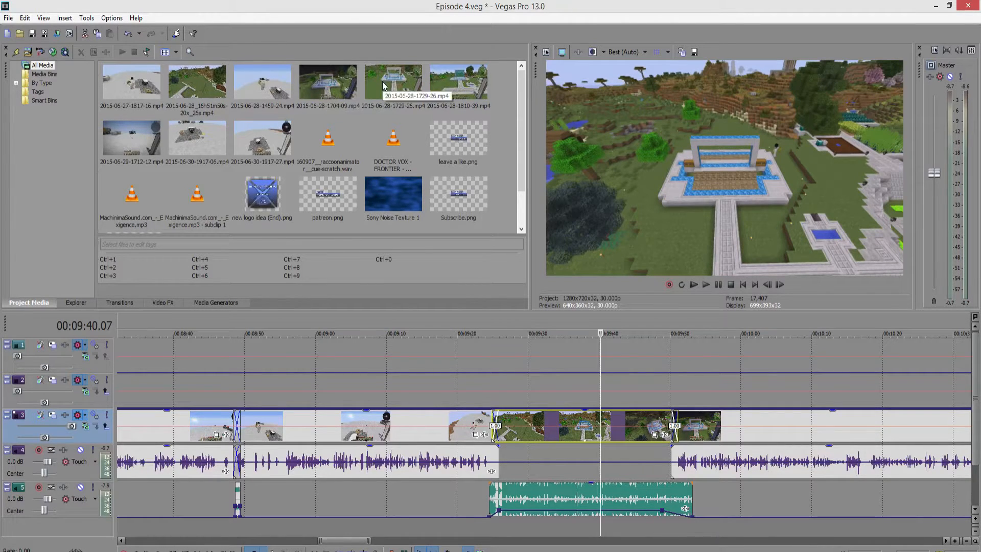
drag(384, 86, 428, 217)
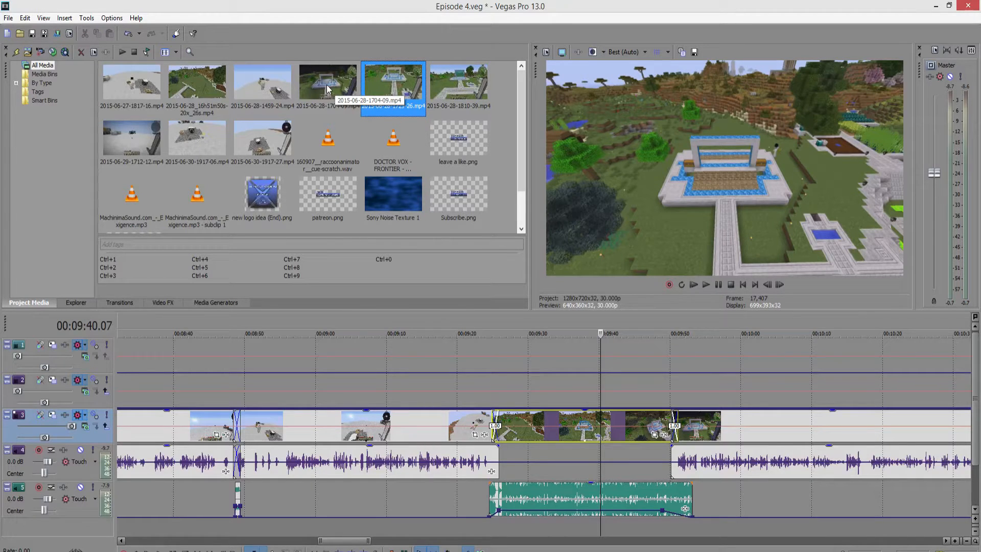
drag(196, 85, 549, 357)
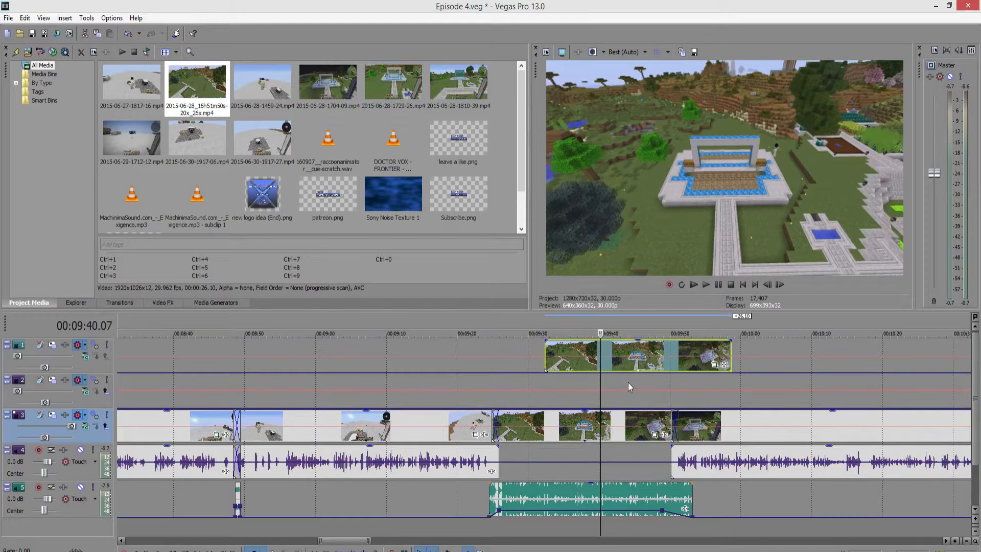
Scrub the overlap between the added timelapse copy and the original, and play it briefly from the copy's start.
click(631, 382)
click(593, 381)
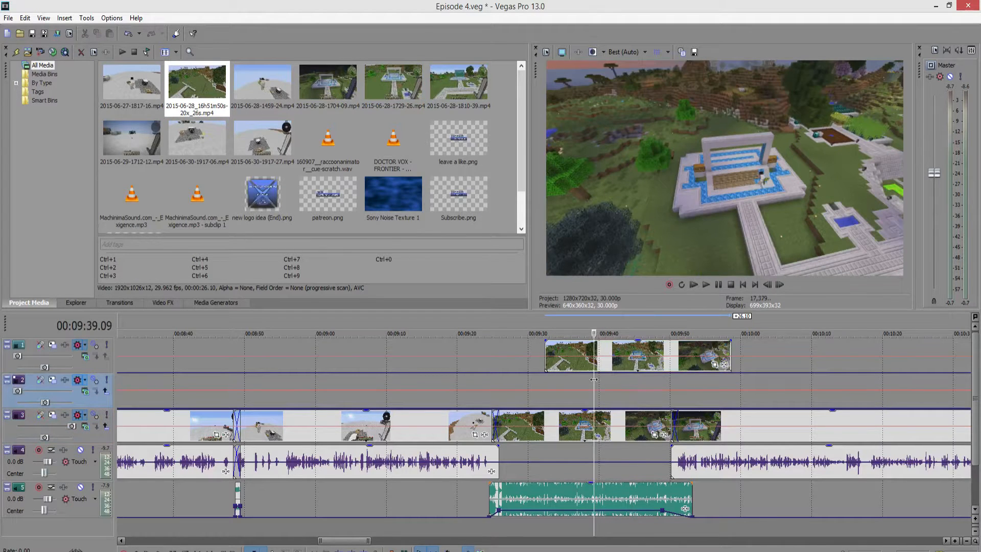
click(547, 382)
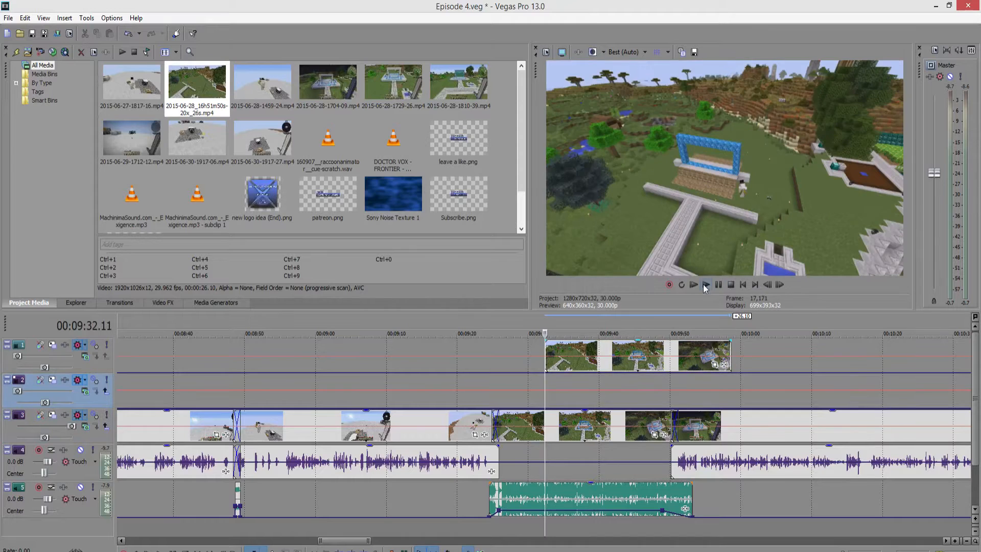
click(704, 284)
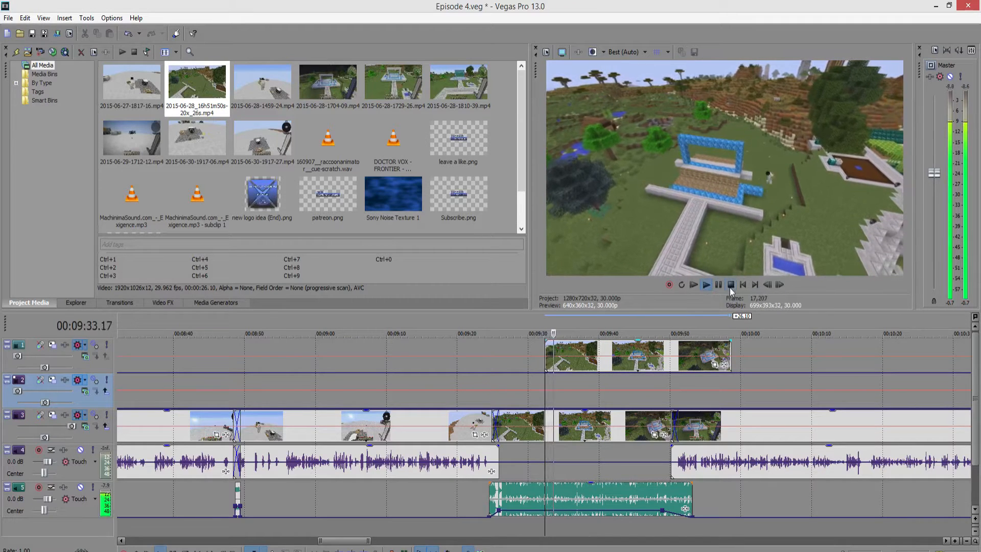
click(717, 285)
Move the added timelapse copy earlier on its track, so that it starts at about 08:55.
drag(608, 354, 424, 362)
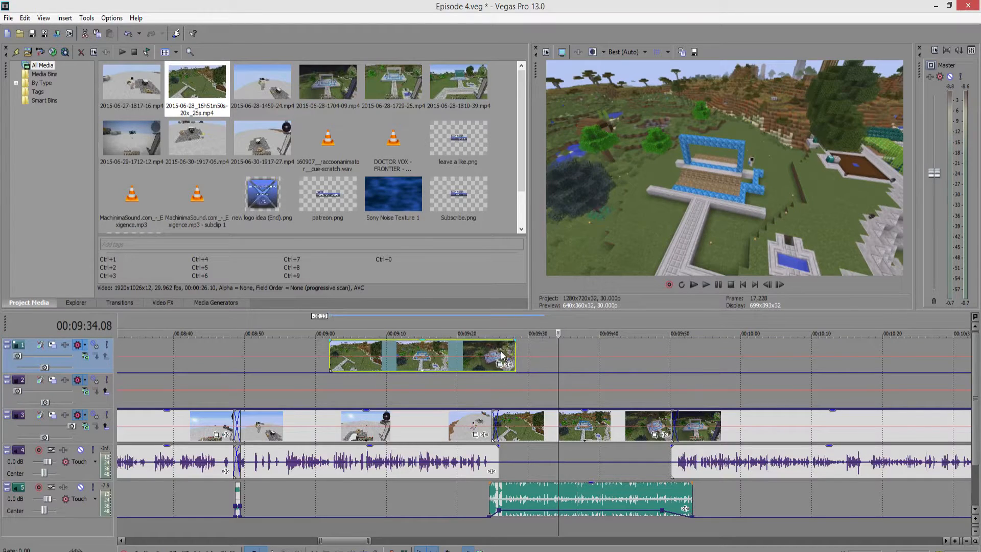
mouse_move(475, 349)
mouse_down()
mouse_move(448, 341)
mouse_move(486, 348)
mouse_up()
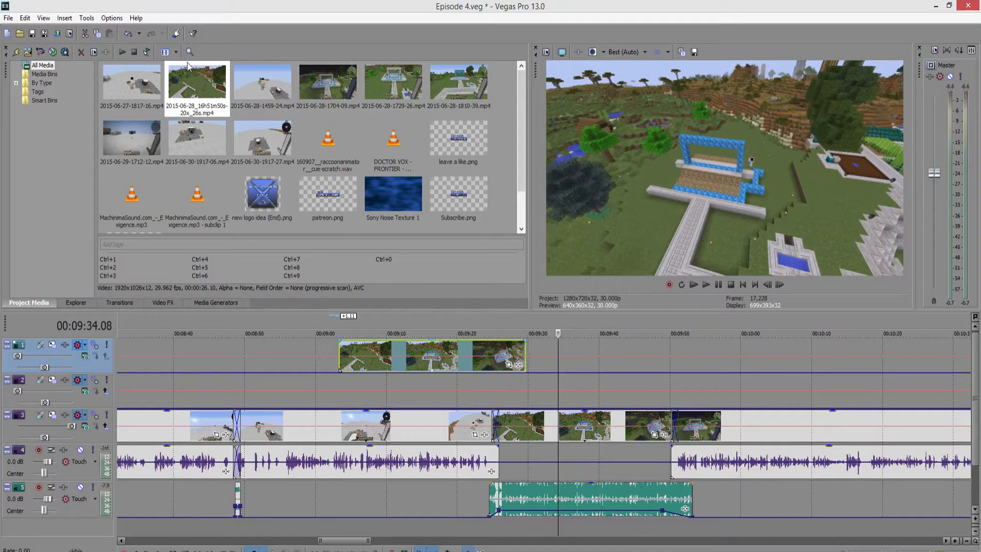
click(220, 79)
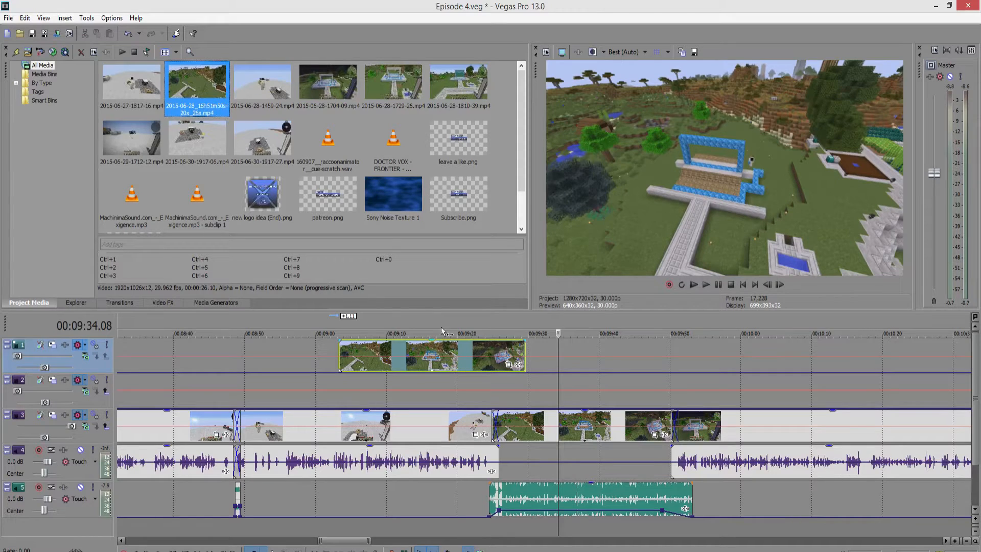
drag(444, 364, 389, 360)
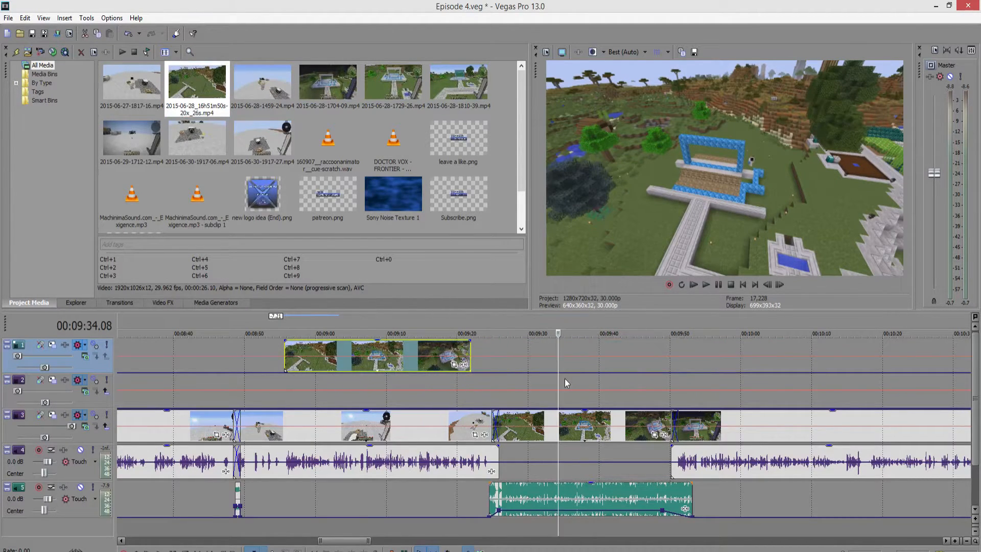
Compare the original timelapse clip with its copy and delete the copy from the uppermost video track.
click(585, 429)
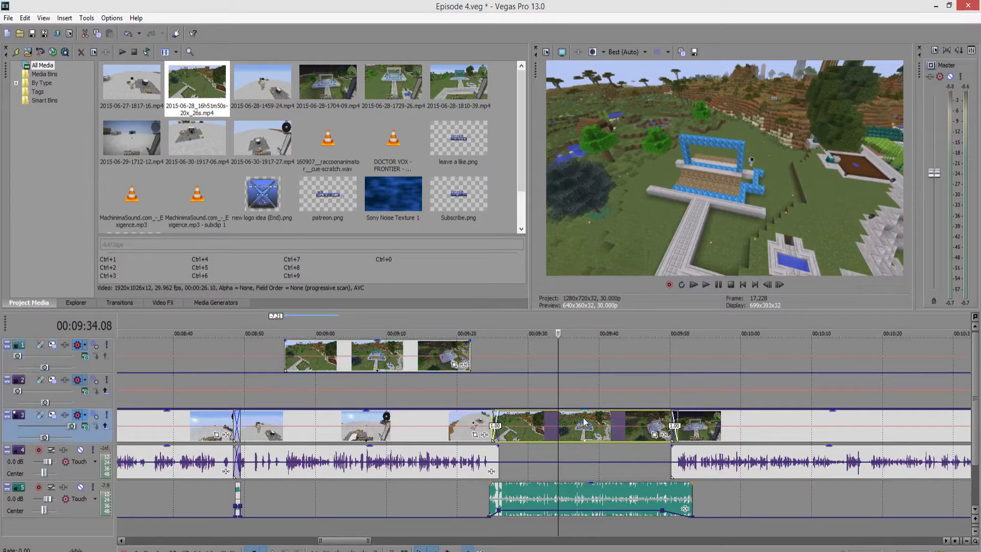
click(416, 358)
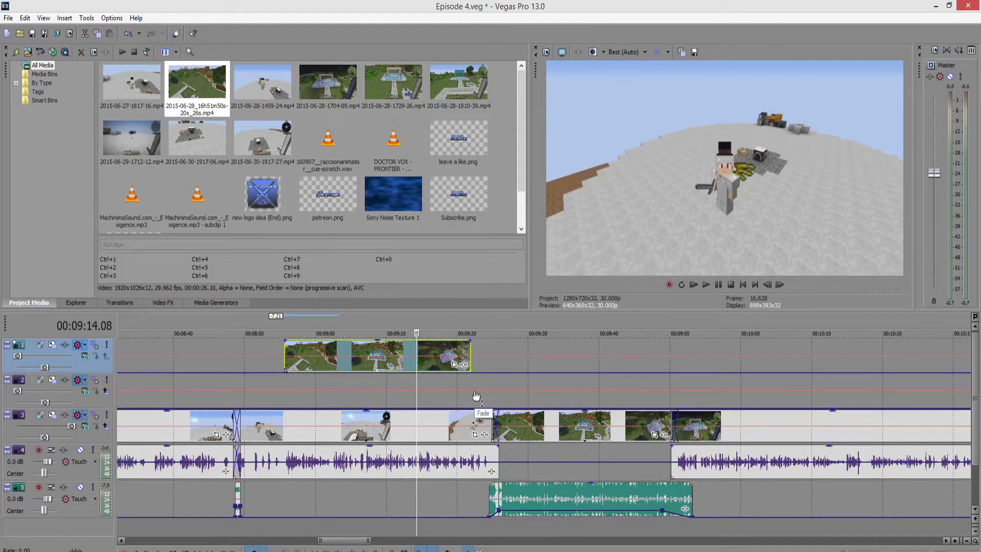
click(382, 348)
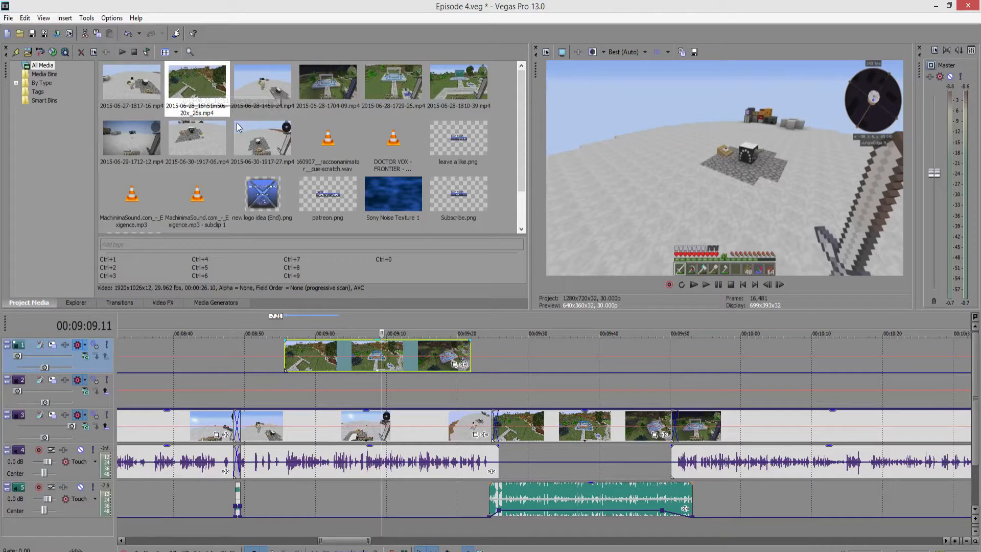
click(366, 357)
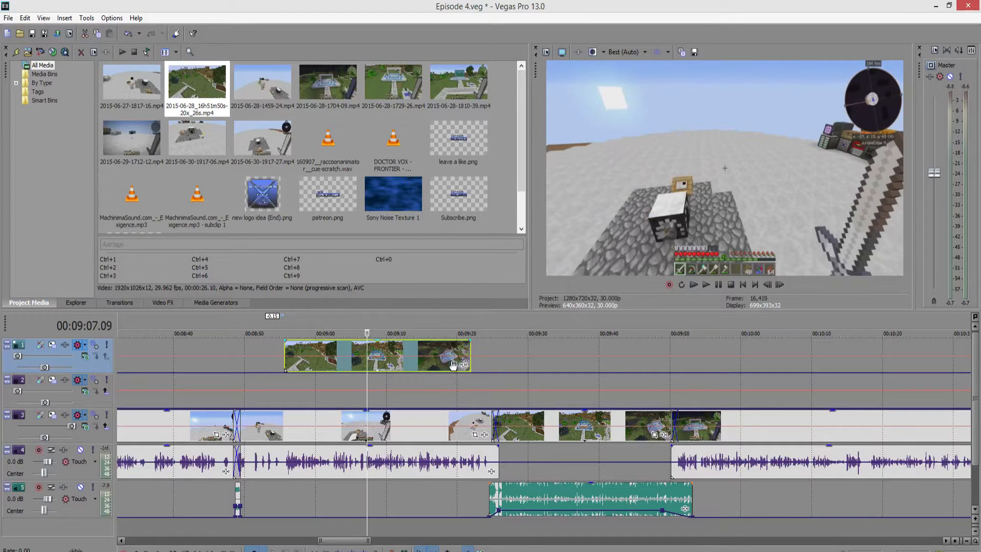
key(Delete)
drag(379, 91, 551, 374)
scroll(551, 375, down, 3)
scroll(552, 375, right, 10)
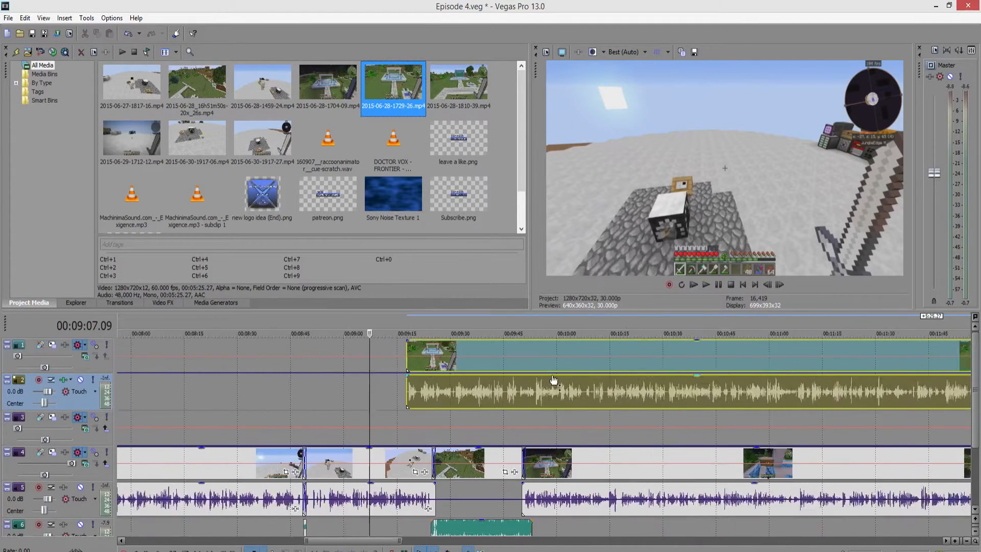
scroll(569, 393, left, 5)
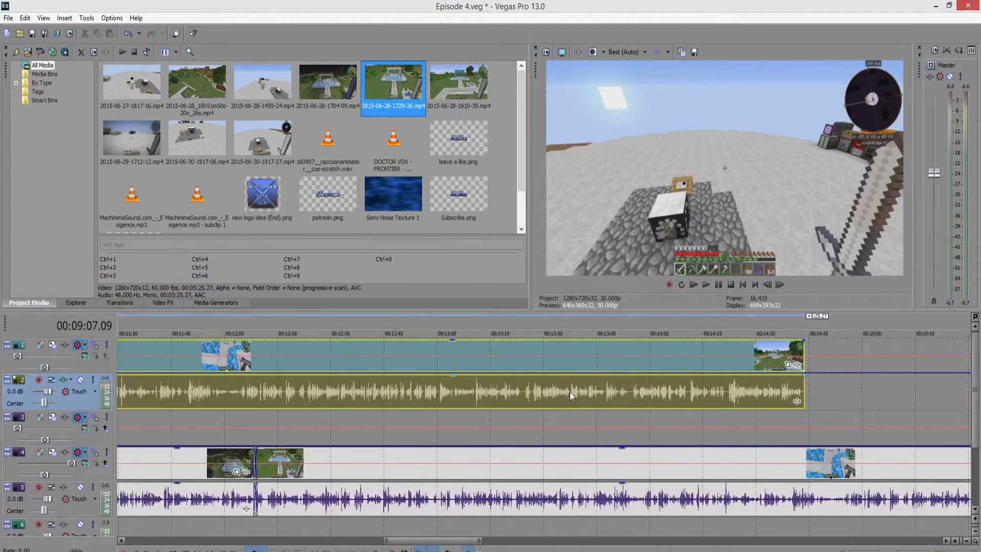
scroll(569, 393, left, 5)
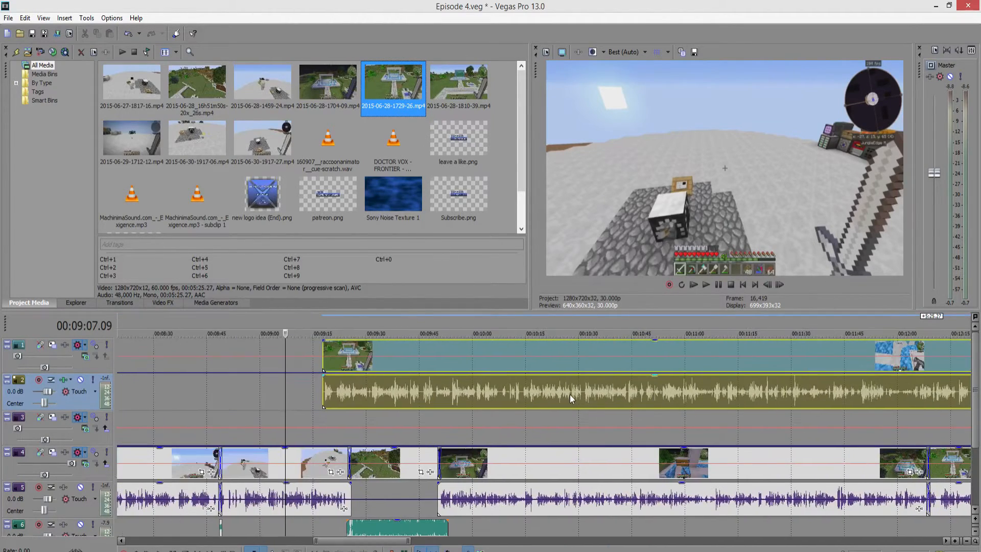
click(544, 406)
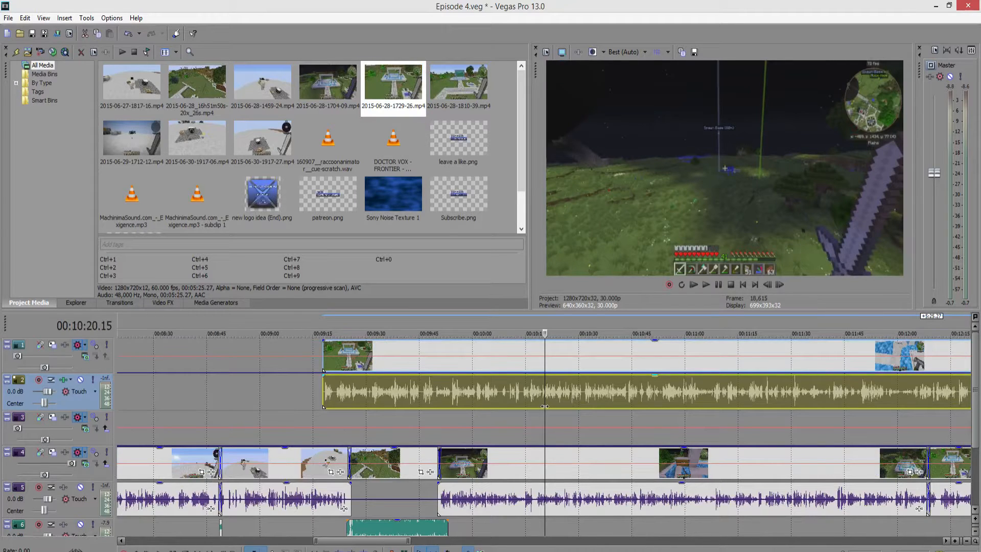
click(511, 360)
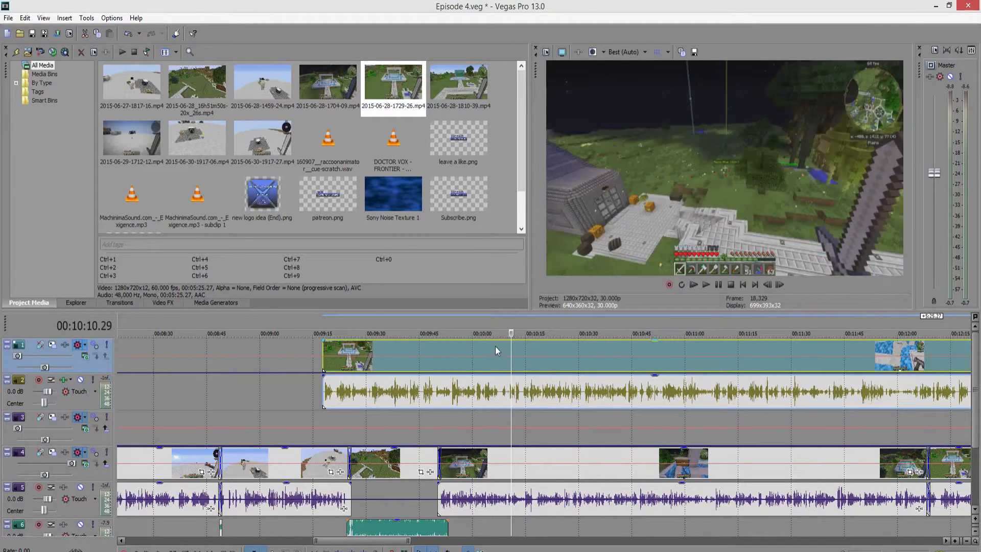
click(495, 345)
click(502, 364)
click(493, 351)
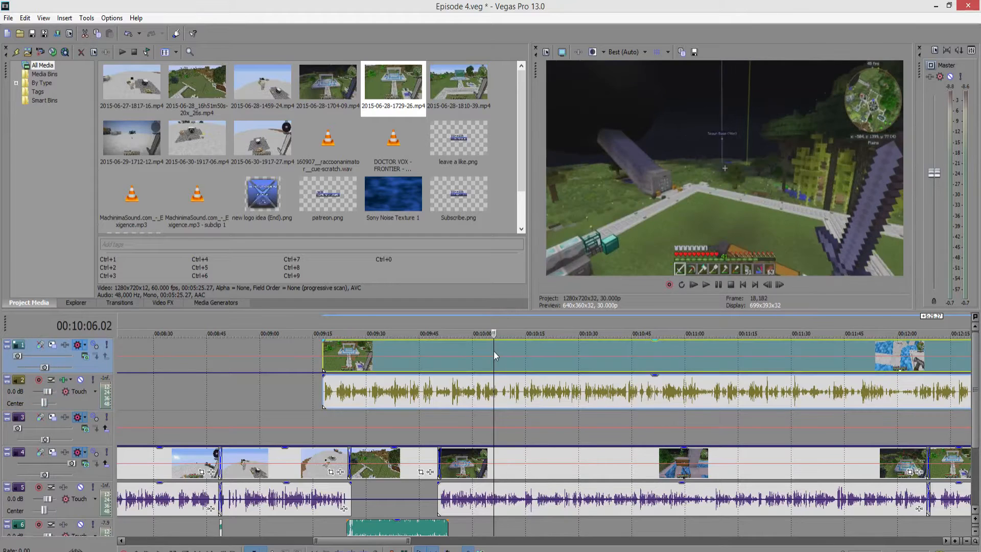
click(501, 392)
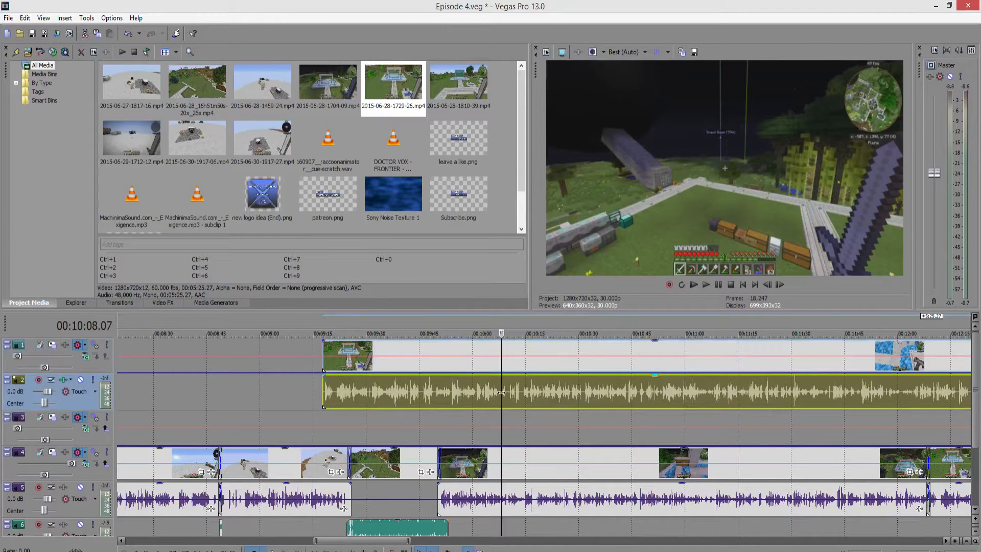
key(Delete)
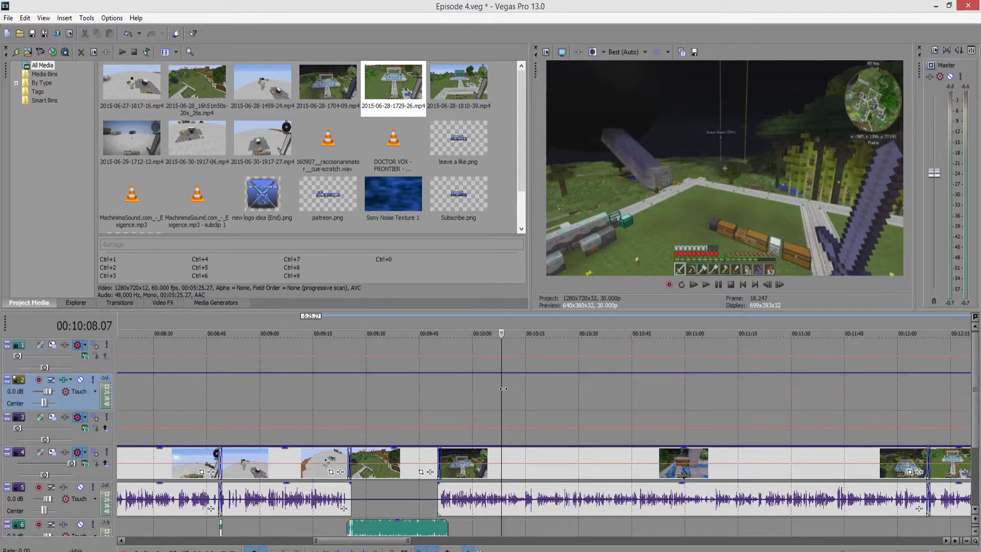
key(ctrl+z)
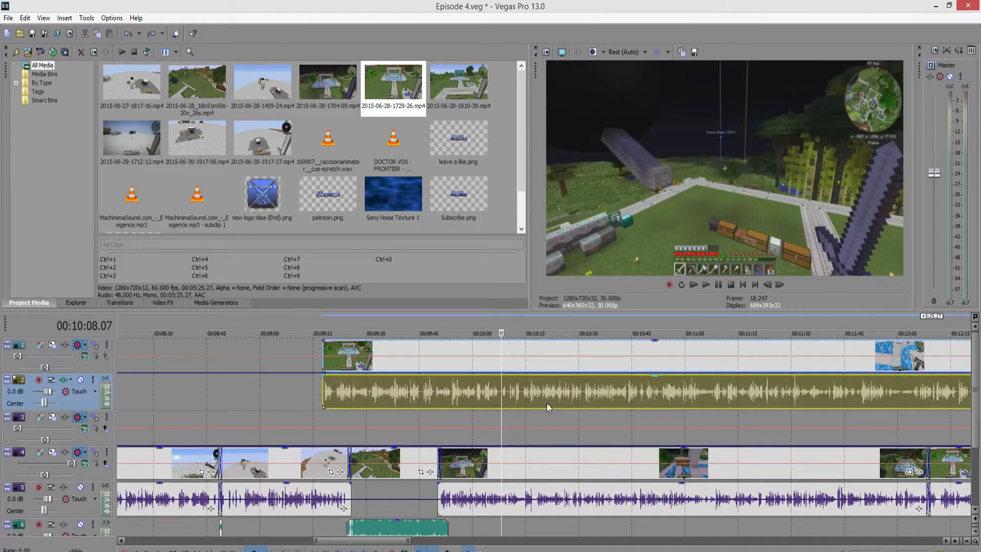
Ungroup the added clip's audio from its video, shift the audio earlier on its own, and delete the audio.
click(547, 403)
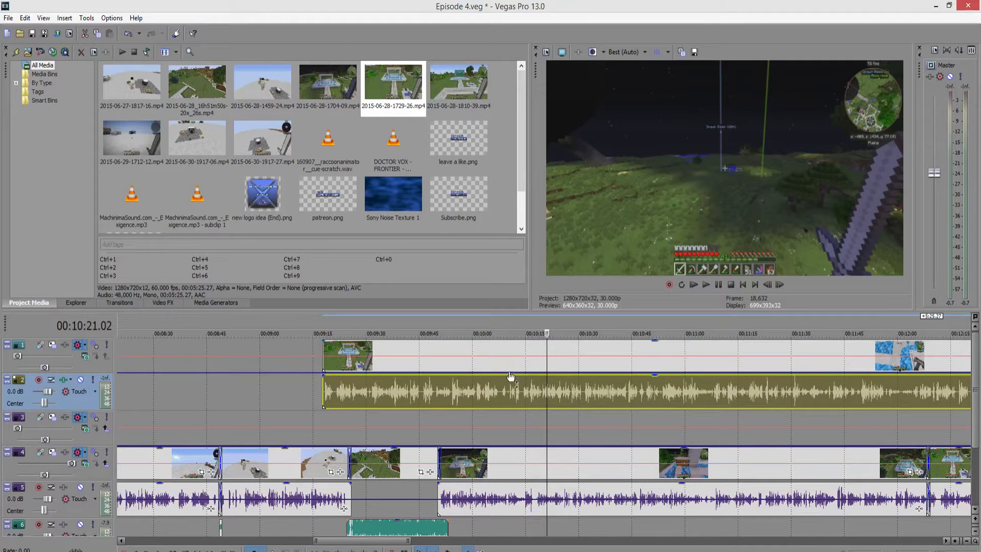
click(507, 389)
drag(516, 403, 430, 413)
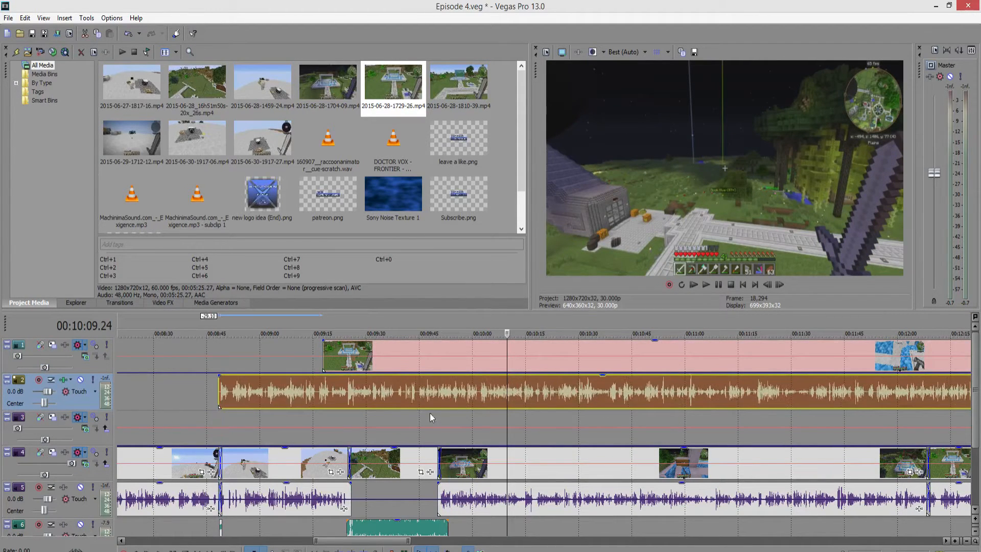
key(Delete)
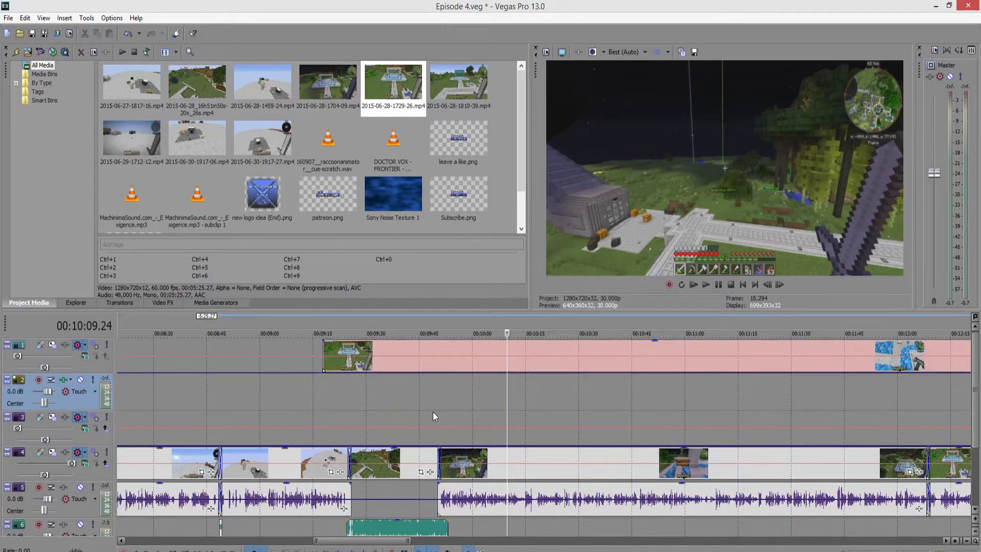
Move the remaining video event earlier on the uppermost track, so that it starts at about 08:45.
drag(559, 364, 443, 362)
click(597, 402)
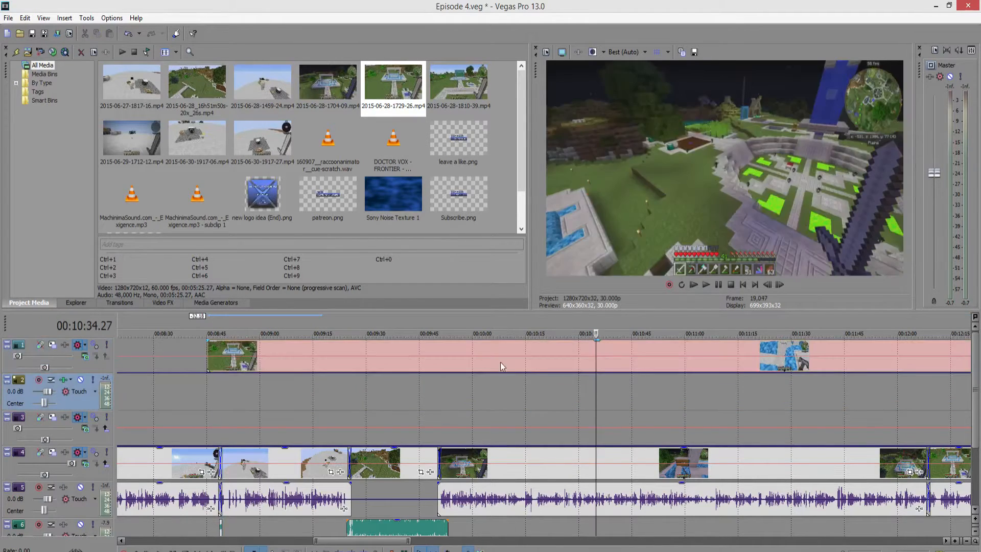
click(630, 397)
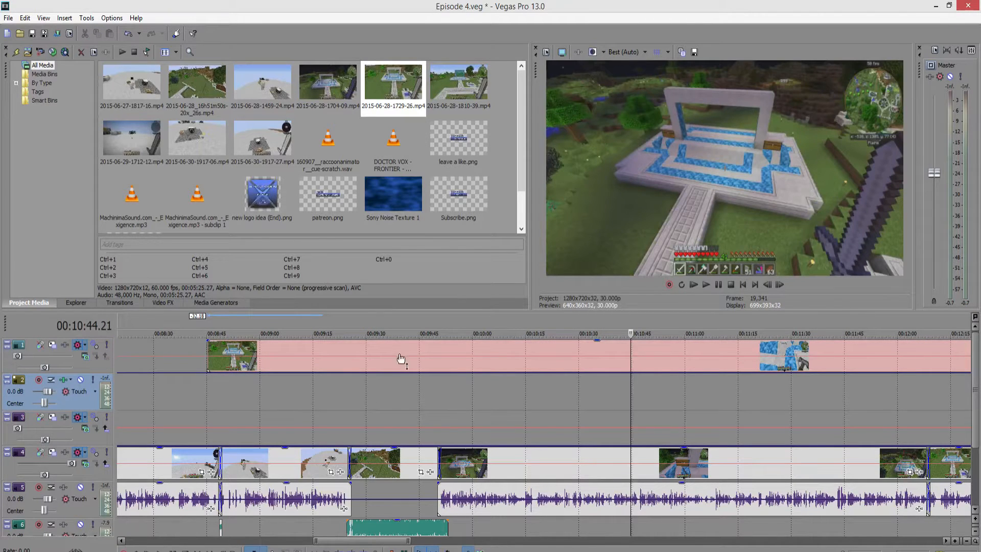
click(522, 391)
click(593, 368)
Time-compress the video event to about 1 min 21 s and place it past the project's end, at about 38:23.
scroll(533, 418, down, 5)
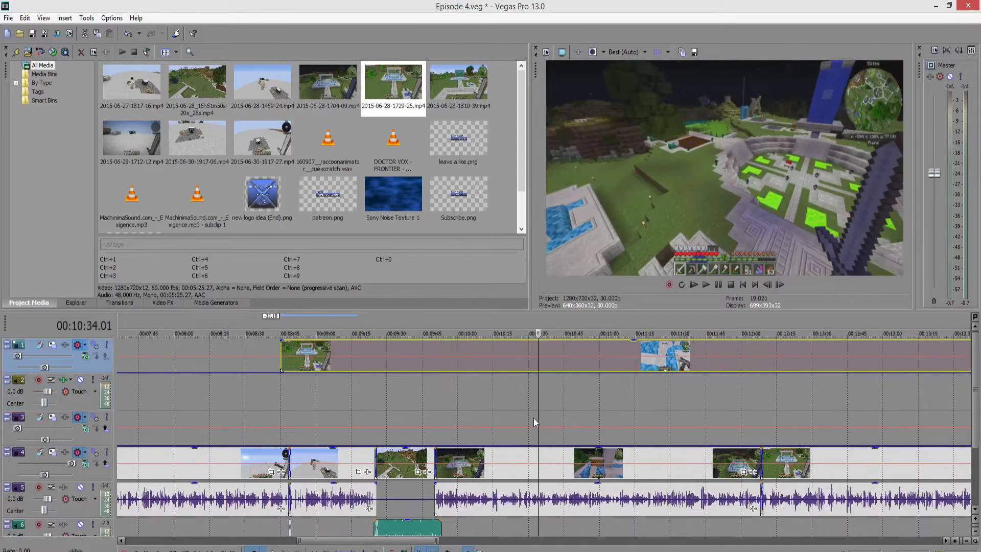
scroll(564, 402, down, 2)
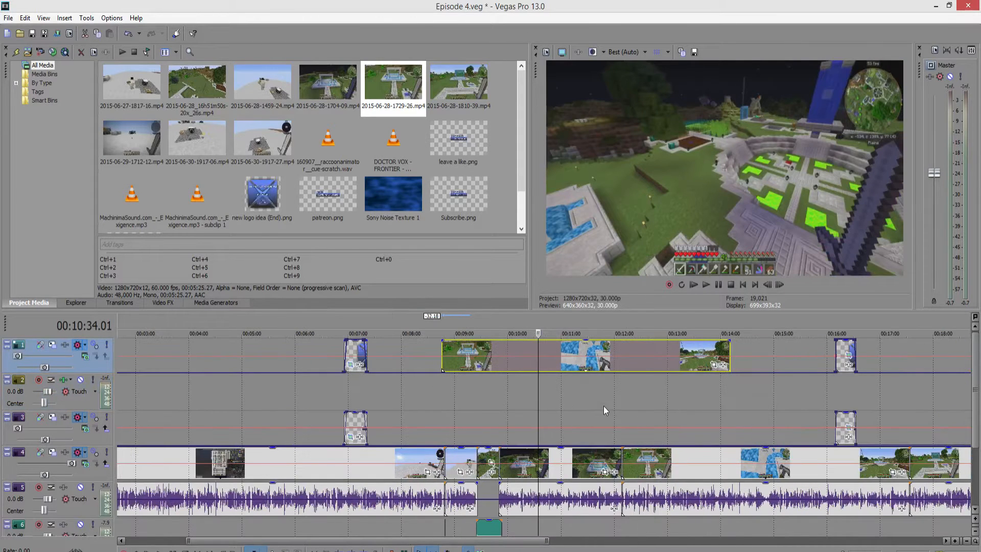
scroll(645, 394, right, 3)
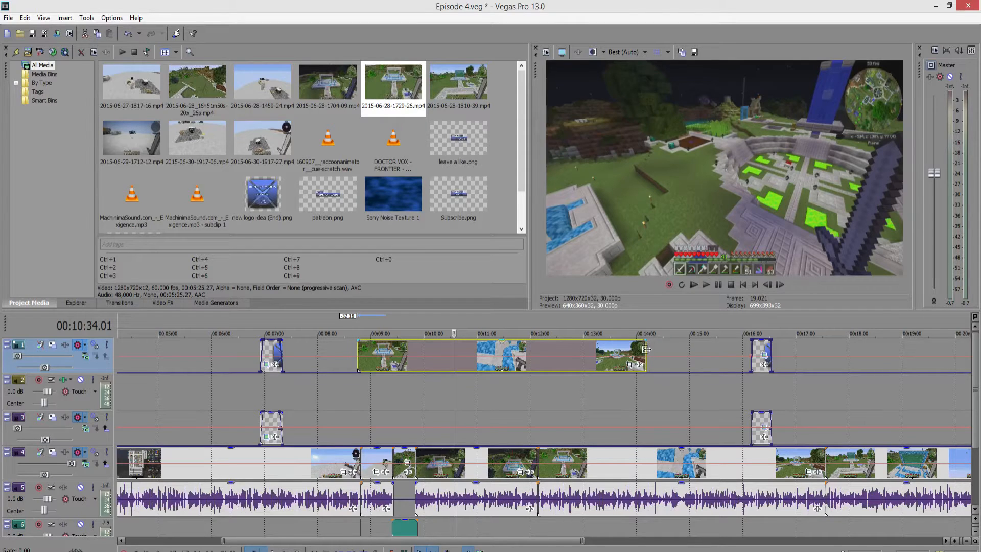
scroll(652, 350, up, 3)
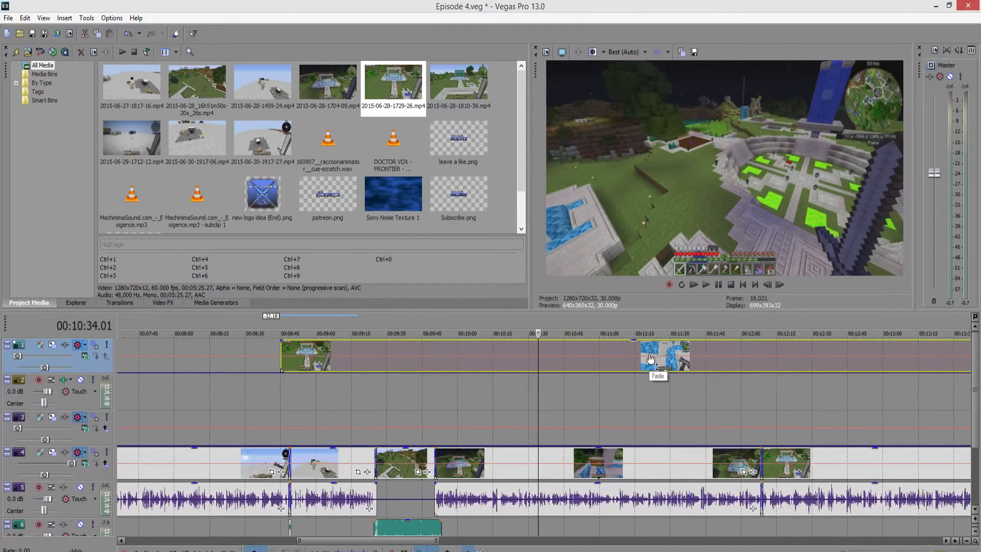
scroll(652, 352, right, 3)
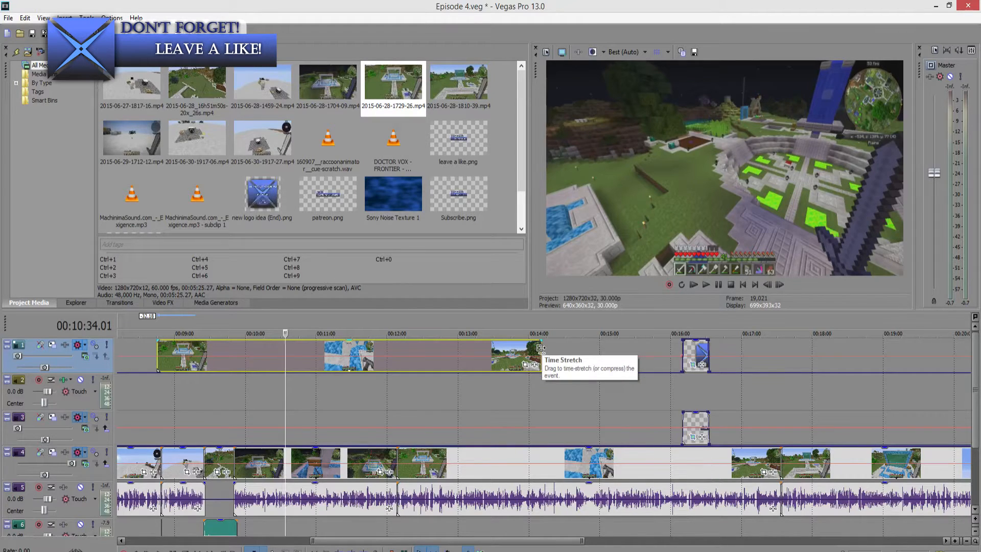
drag(541, 348, 676, 361)
Play into the sped-up clip and raise the track's composite level fully over it, ramping from zero before it and back to zero after it.
click(604, 400)
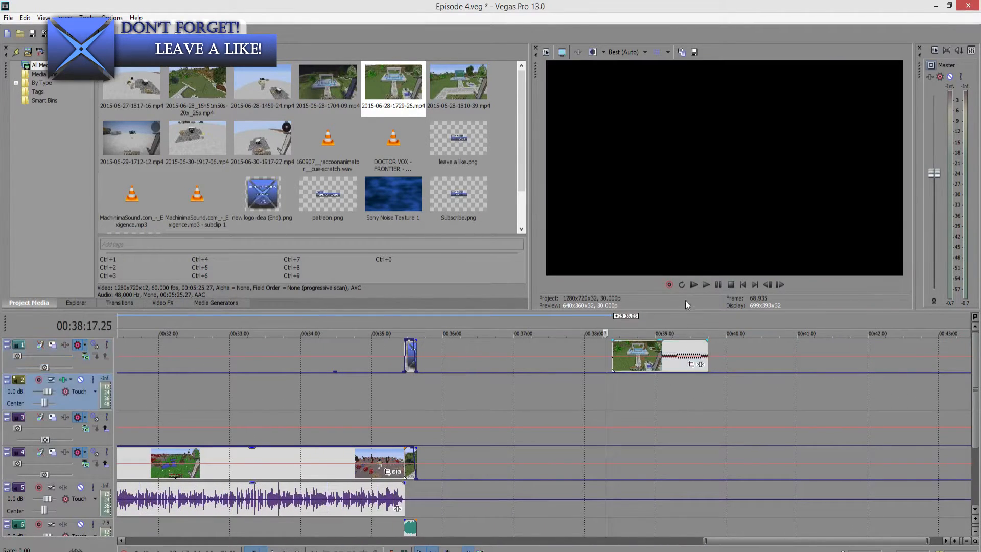
click(705, 285)
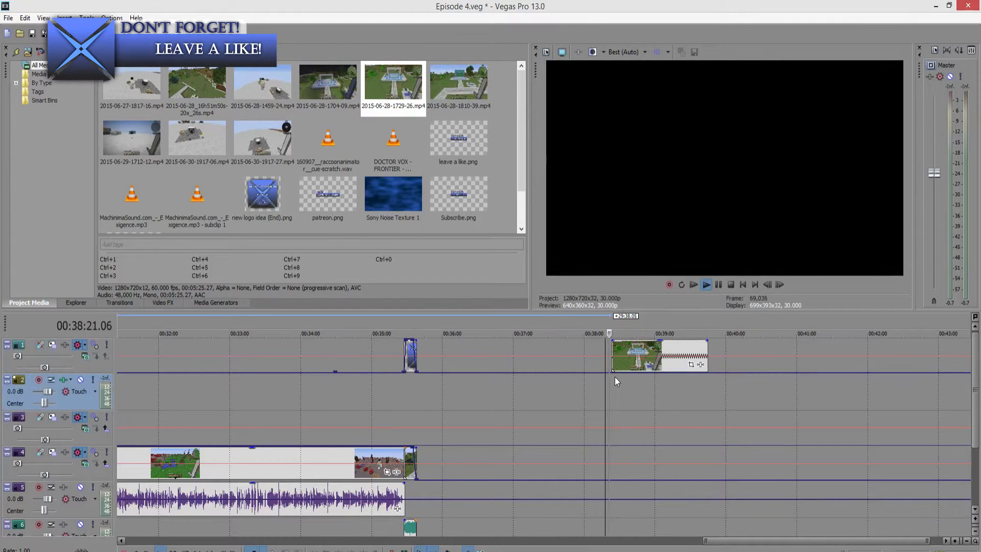
scroll(614, 375, up, 3)
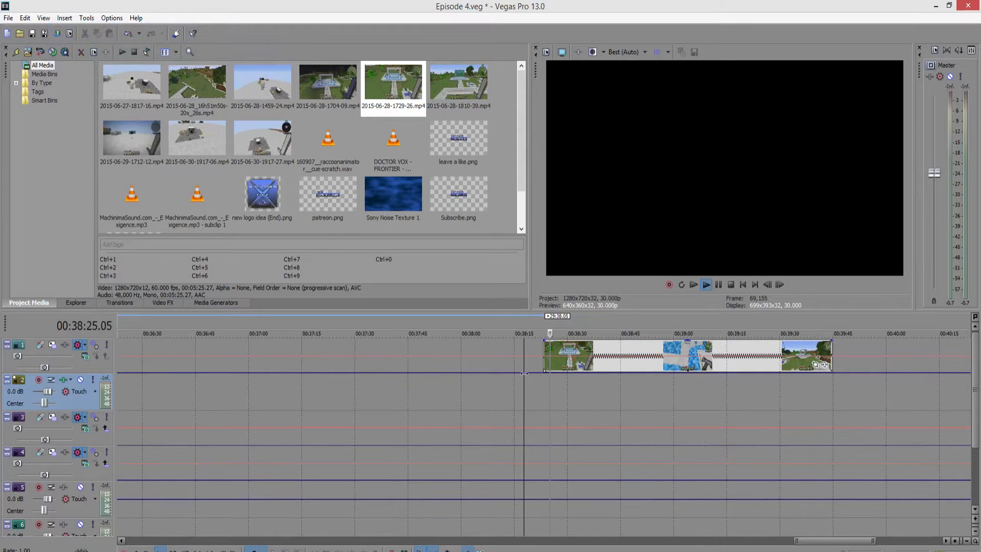
double_click(545, 373)
drag(576, 374, 577, 324)
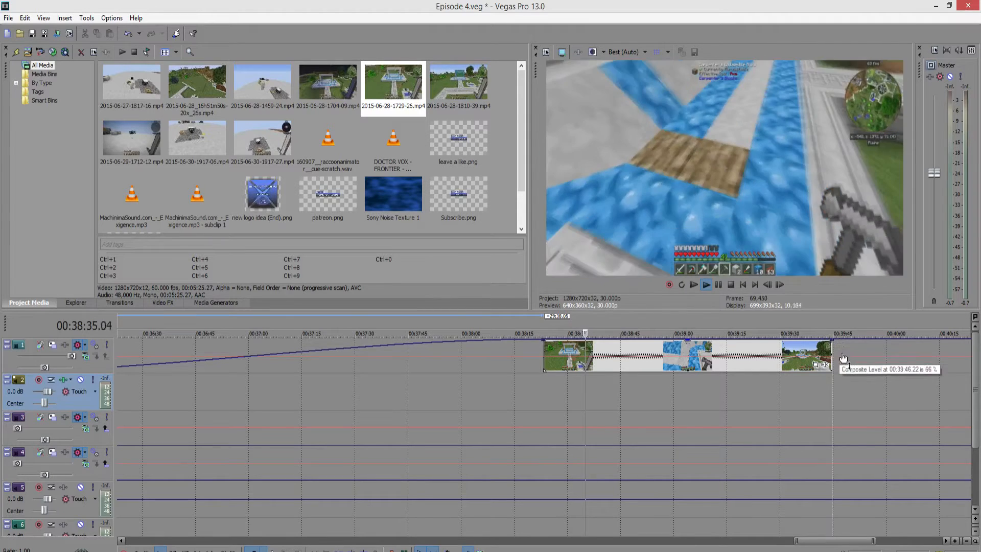
drag(846, 338, 853, 371)
double_click(519, 339)
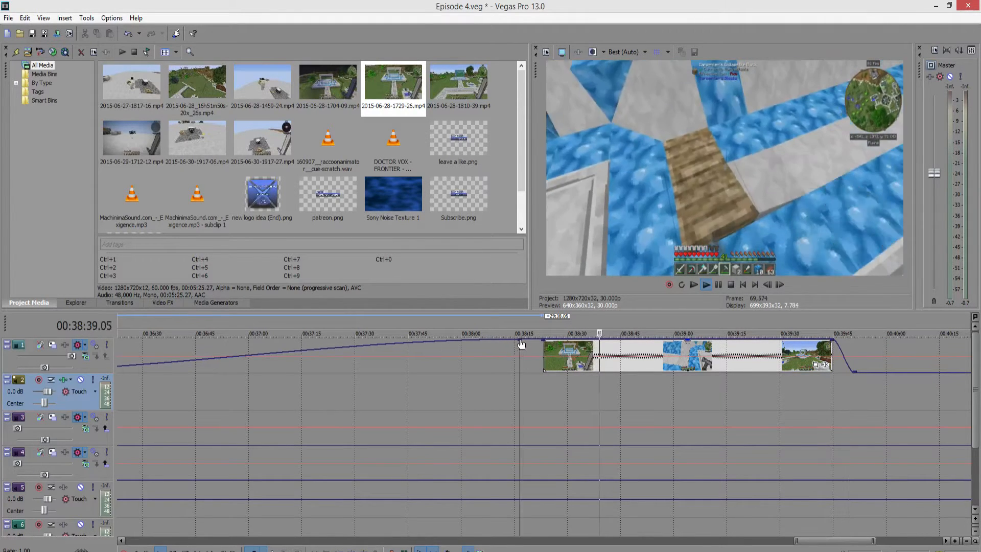
drag(520, 340, 526, 372)
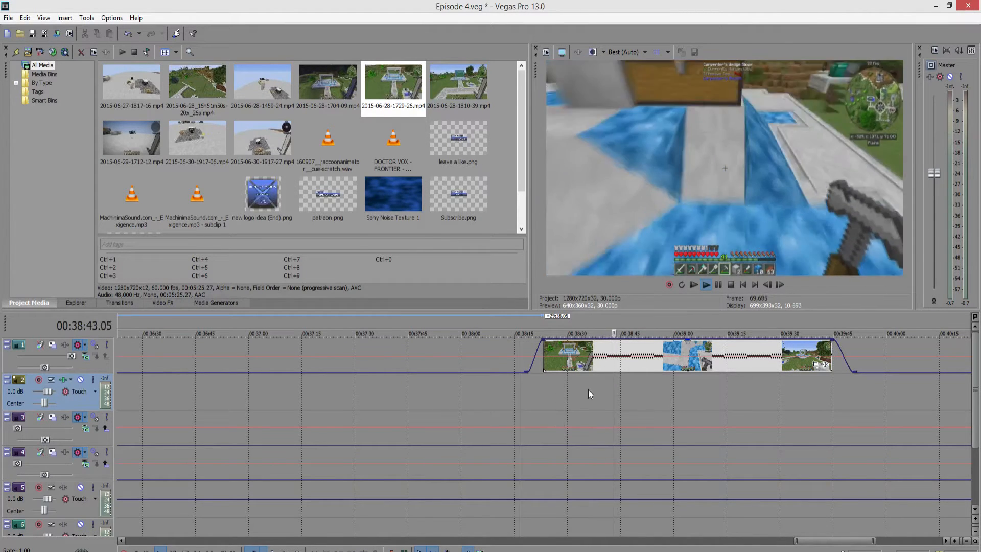
Replay the sped-up clip from about 38:27 and turn off its Maintain Aspect Ratio and Smart Resample switches.
click(585, 358)
click(559, 391)
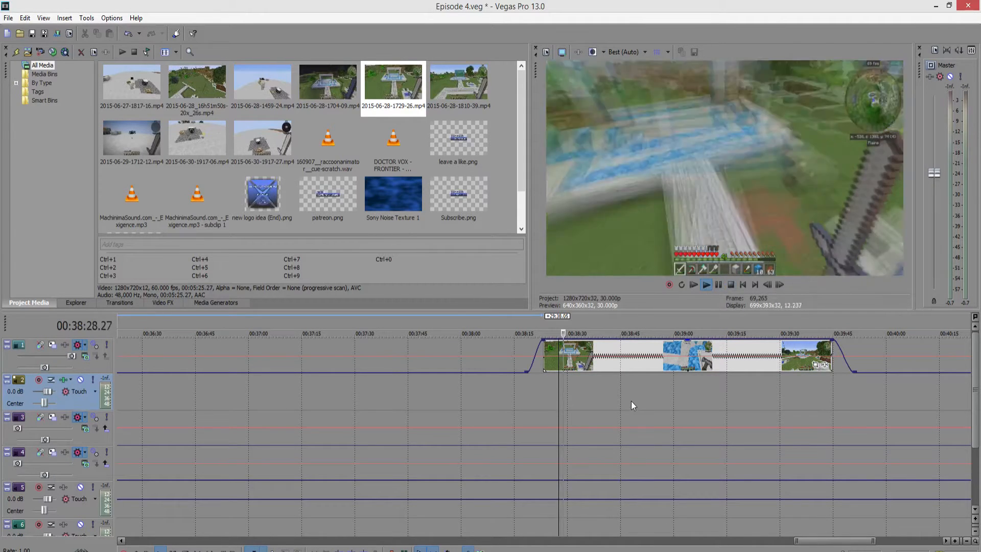
right_click(623, 361)
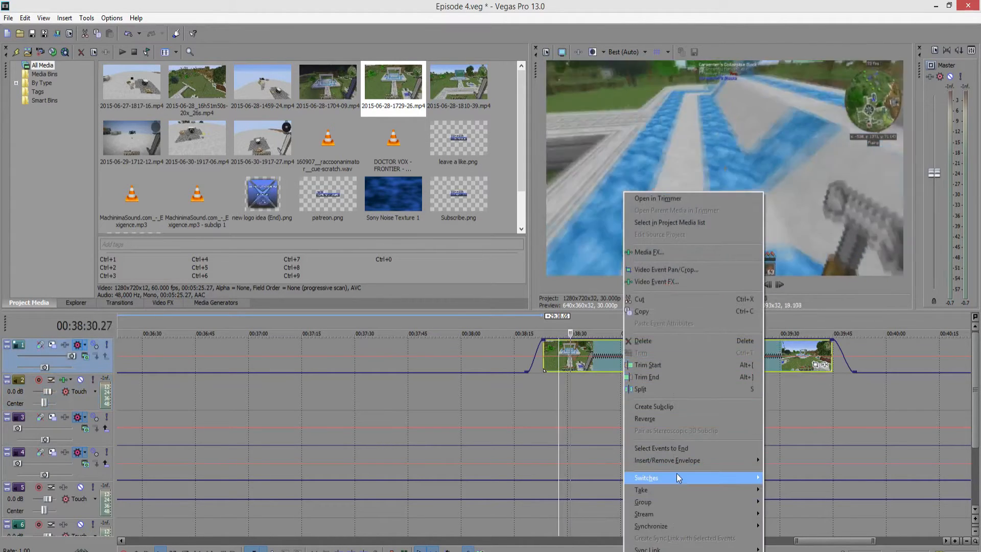
mouse_move(678, 478)
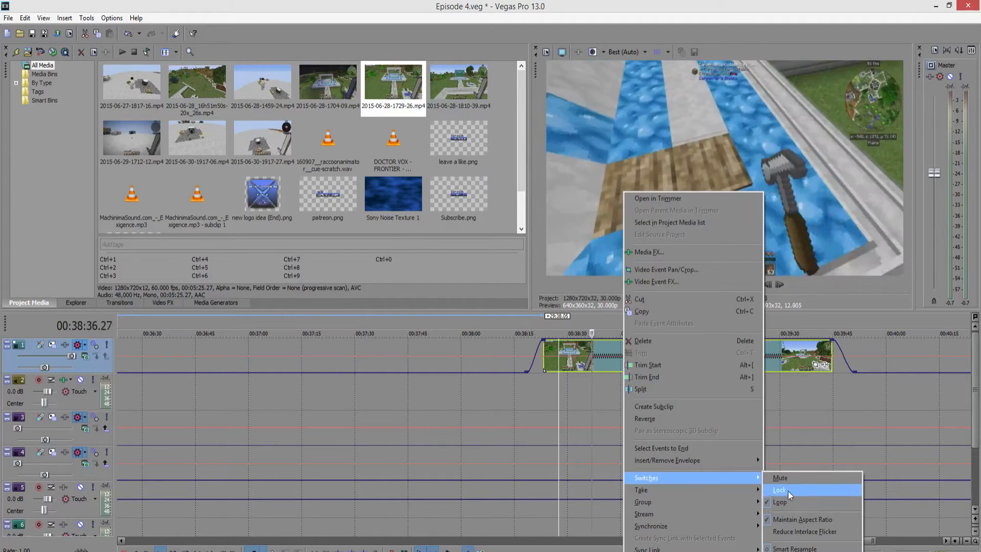
click(800, 520)
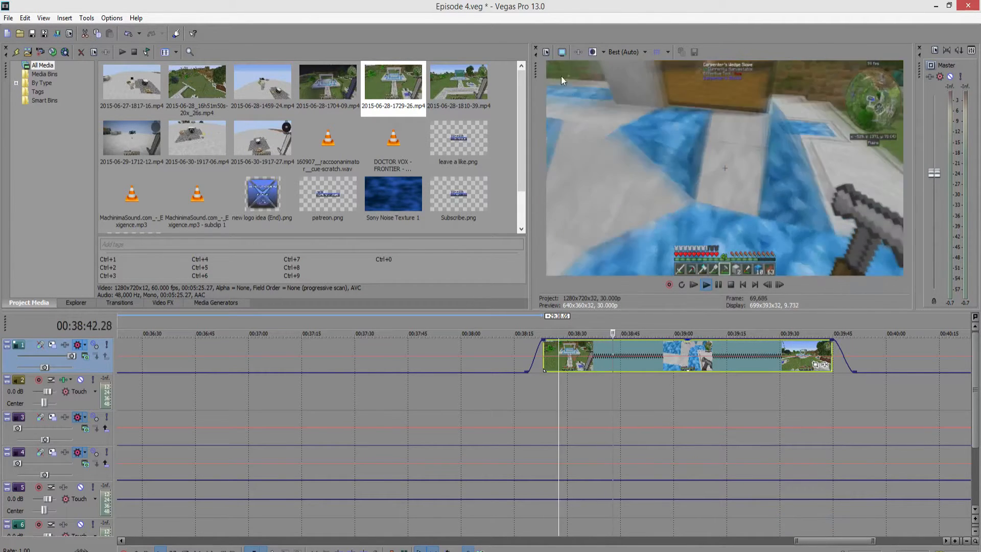
right_click(639, 372)
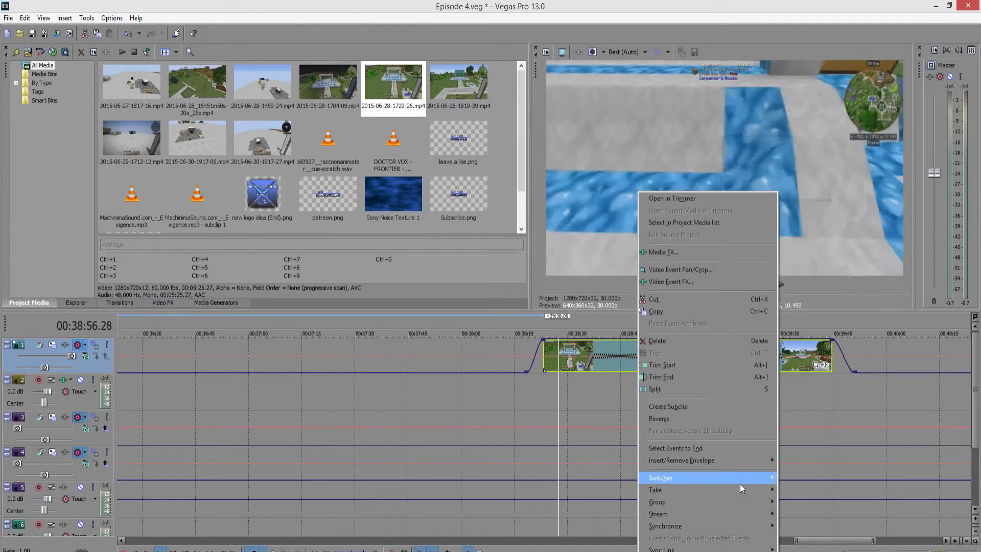
mouse_move(746, 480)
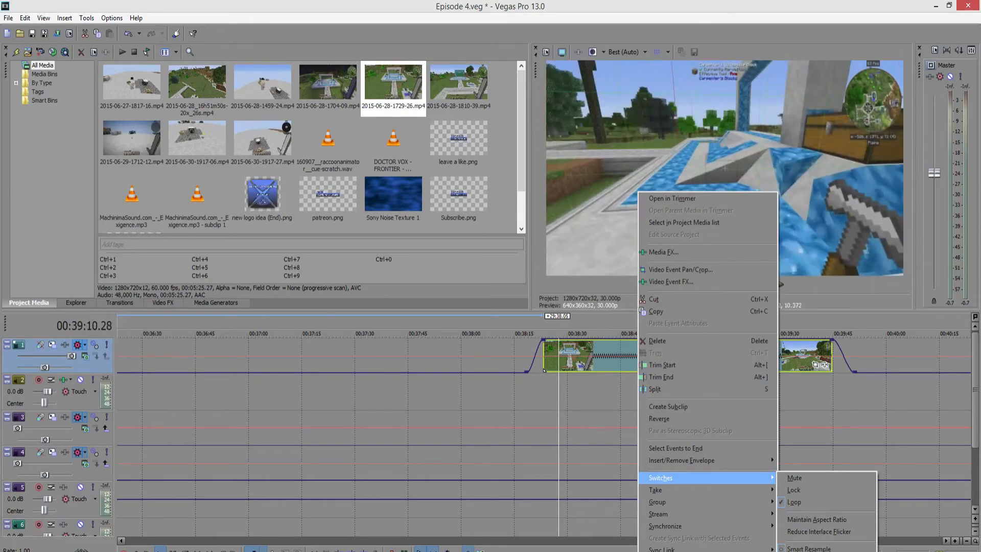
click(809, 551)
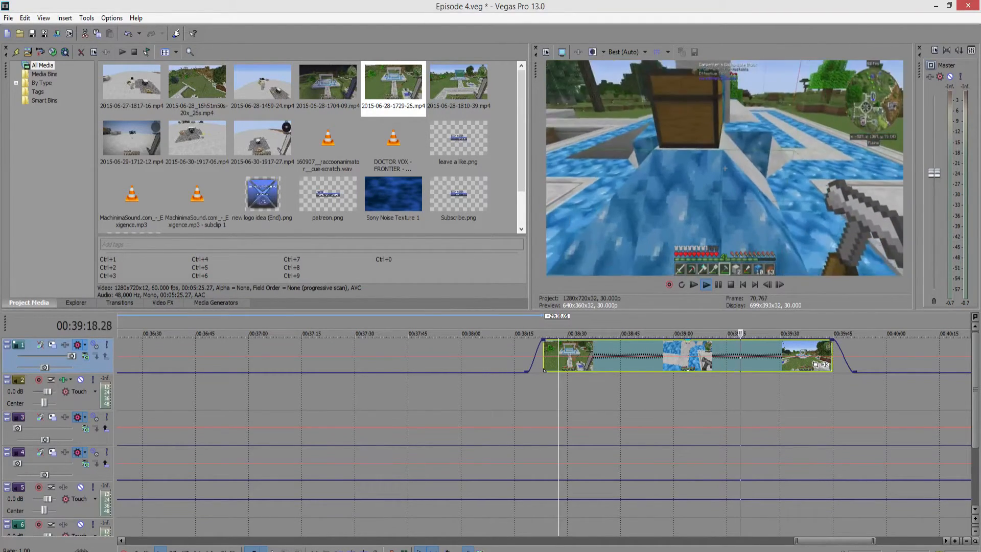
Play the sped-up clip from its start to check the motion, and look at its position in the whole project.
click(546, 384)
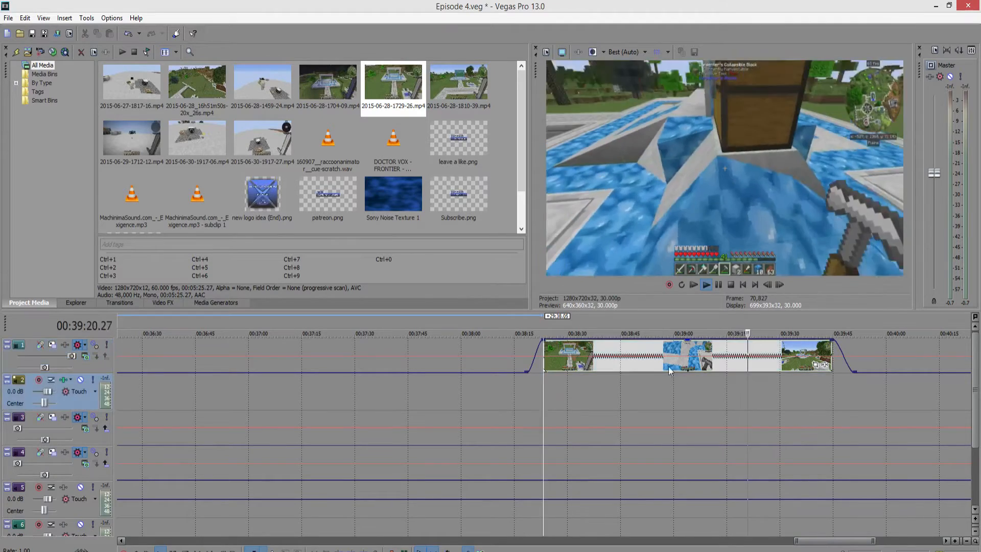
click(707, 285)
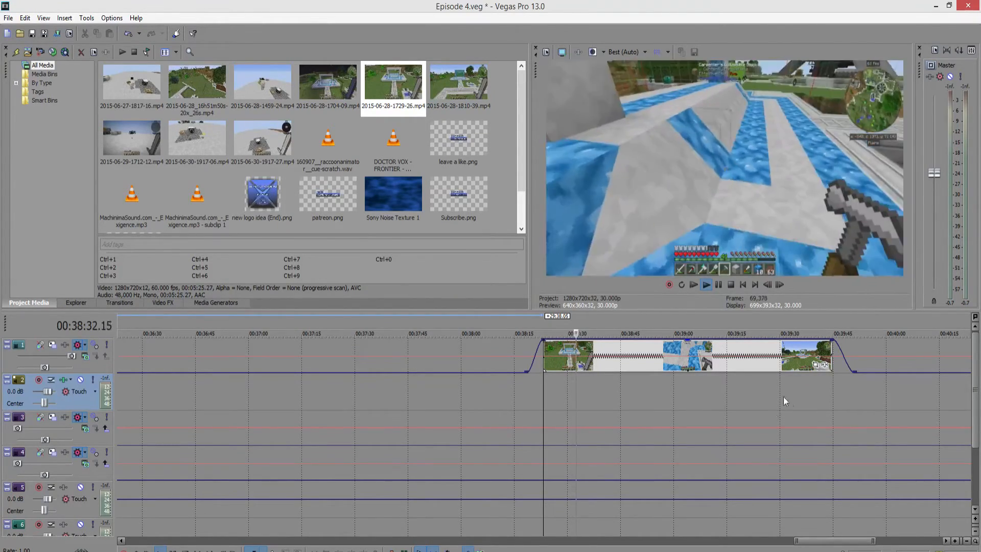
click(559, 347)
click(697, 348)
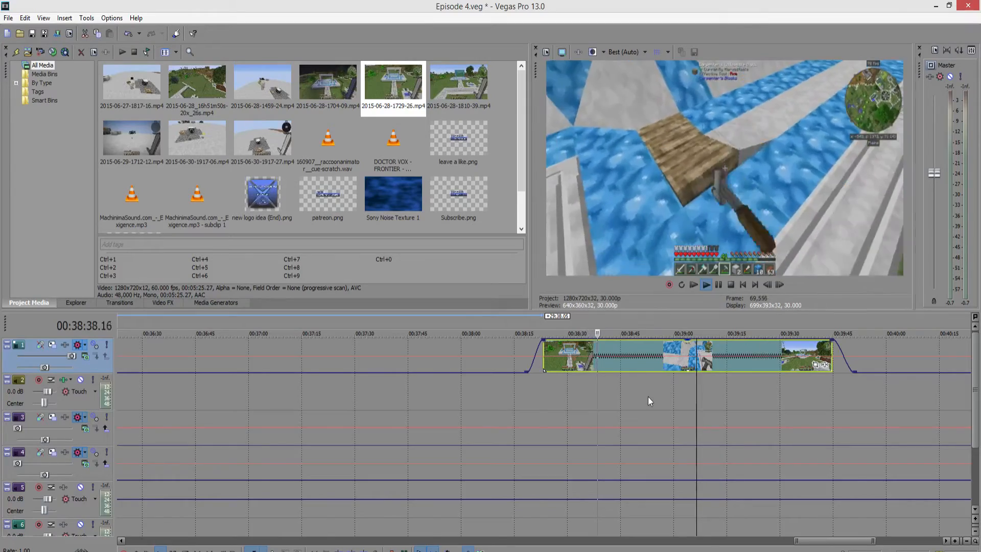
scroll(648, 397, down, 3)
scroll(648, 397, down, 3)
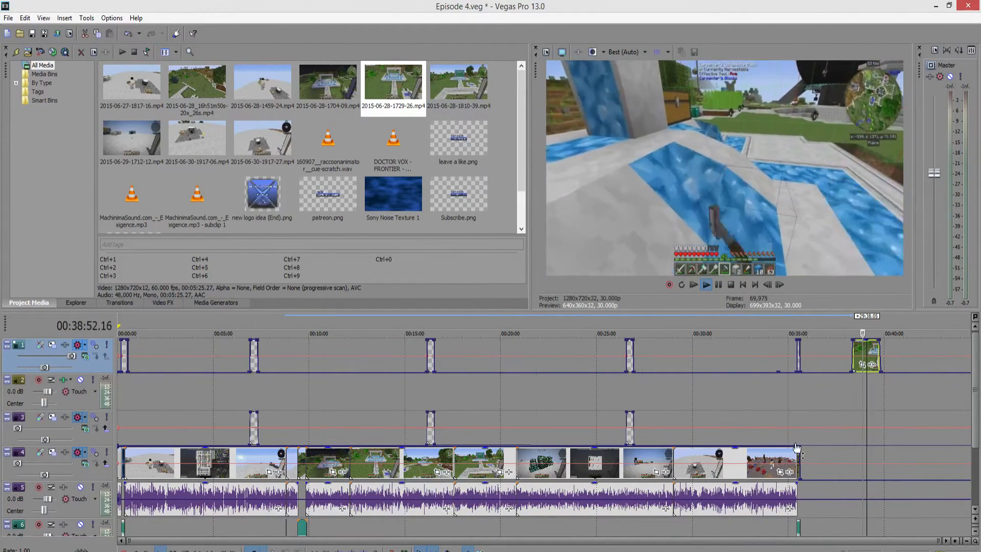
scroll(718, 425, up, 5)
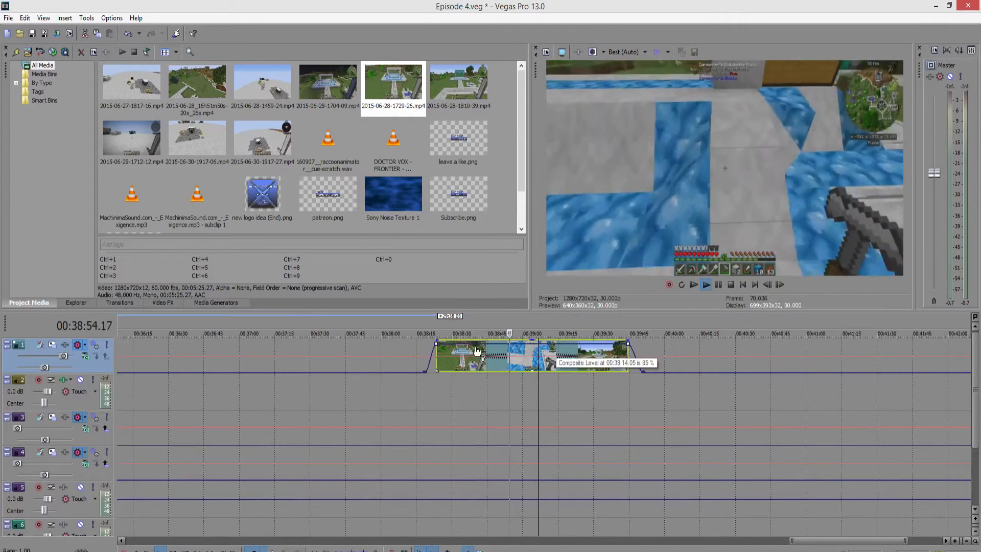
Nudge the sped-up clip six frames later and replay it from its start.
mouse_move(478, 341)
mouse_down()
mouse_move(327, 347)
mouse_move(548, 352)
mouse_move(462, 349)
mouse_move(489, 352)
mouse_up()
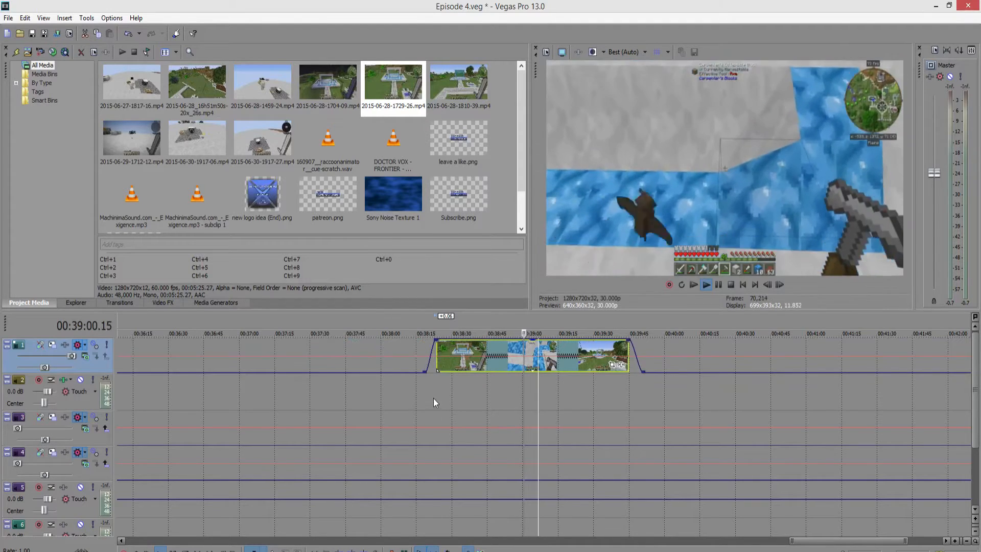
click(434, 397)
click(706, 285)
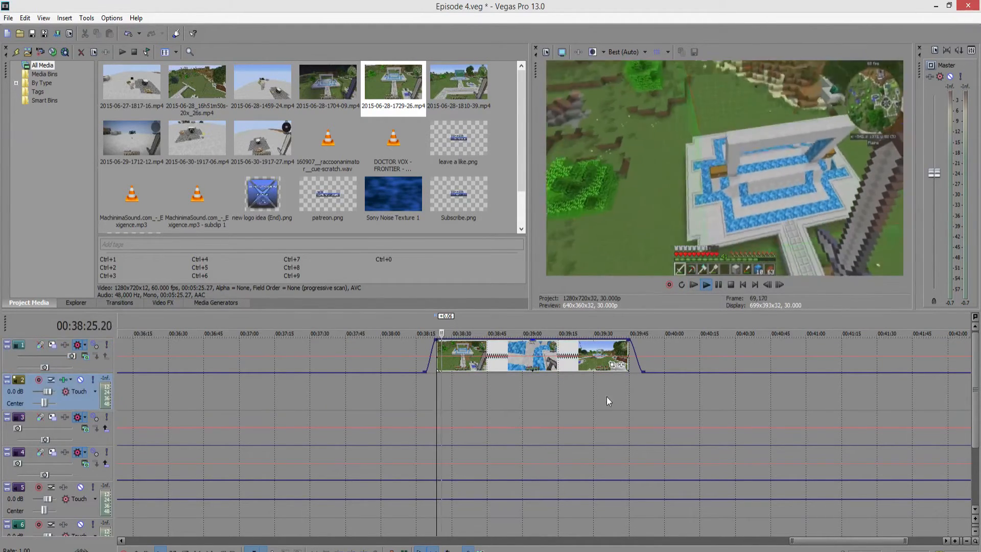
Delete the sped-up clip past the project's end, remove the raised composite level point left there, and stop playback.
click(580, 363)
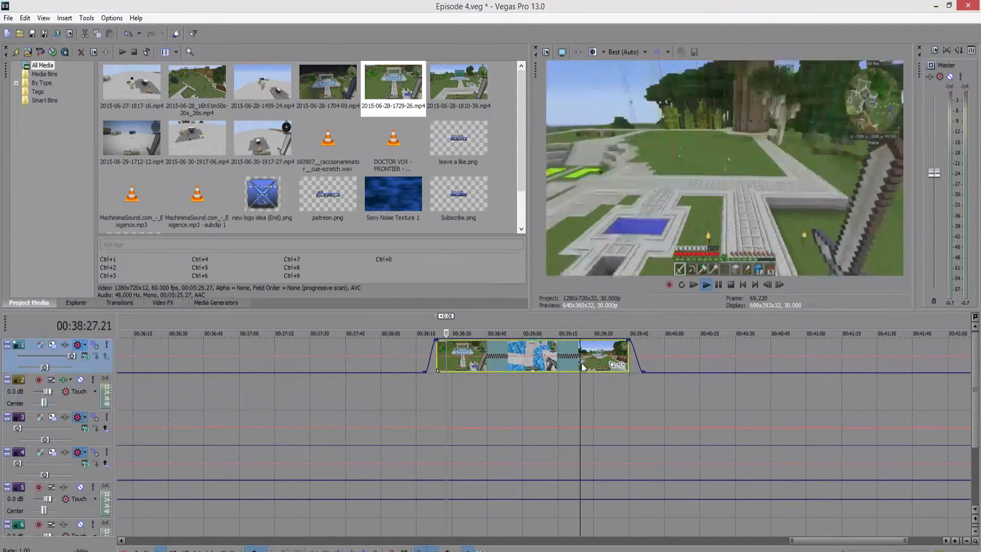
key(Delete)
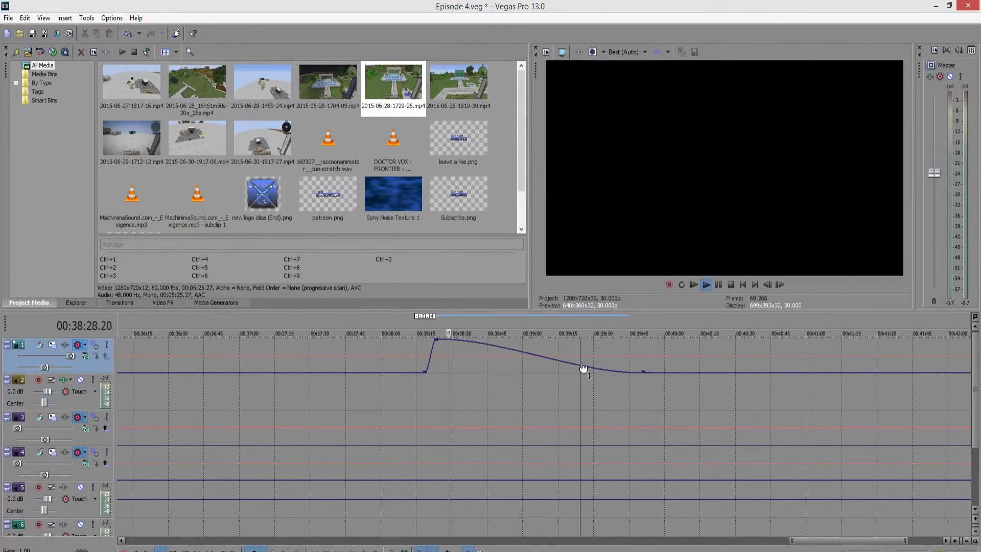
right_click(437, 339)
click(468, 395)
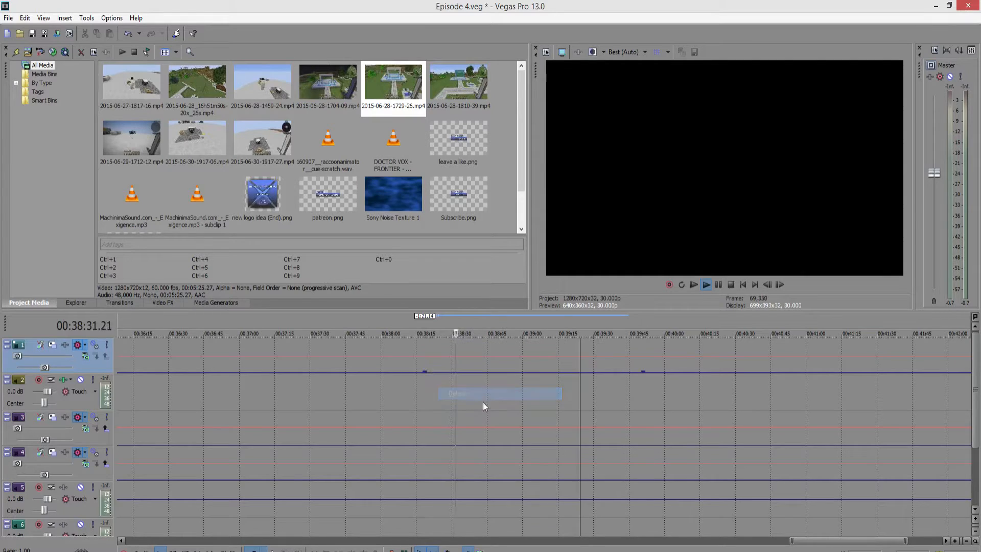
click(718, 284)
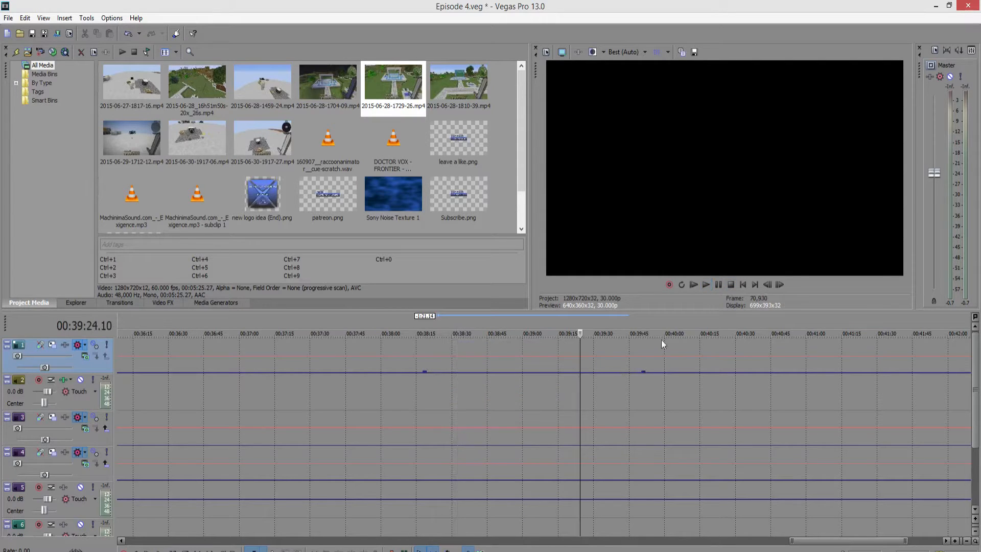
Examine the DOCTOR VOX - FRONTIER track among the project's audio media and locate the timelapse's music event at about 9:39.
scroll(442, 397, down, 4)
click(356, 182)
click(401, 154)
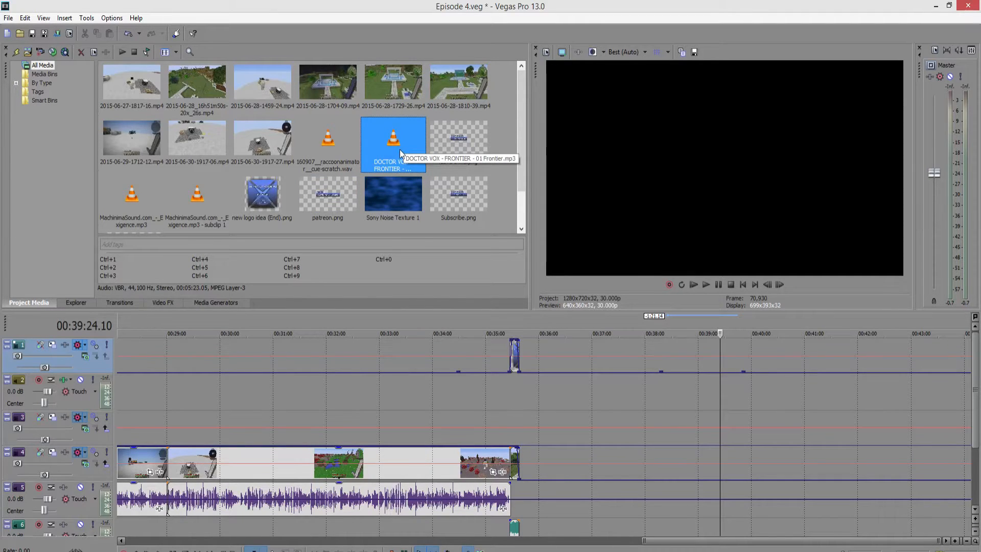
click(467, 394)
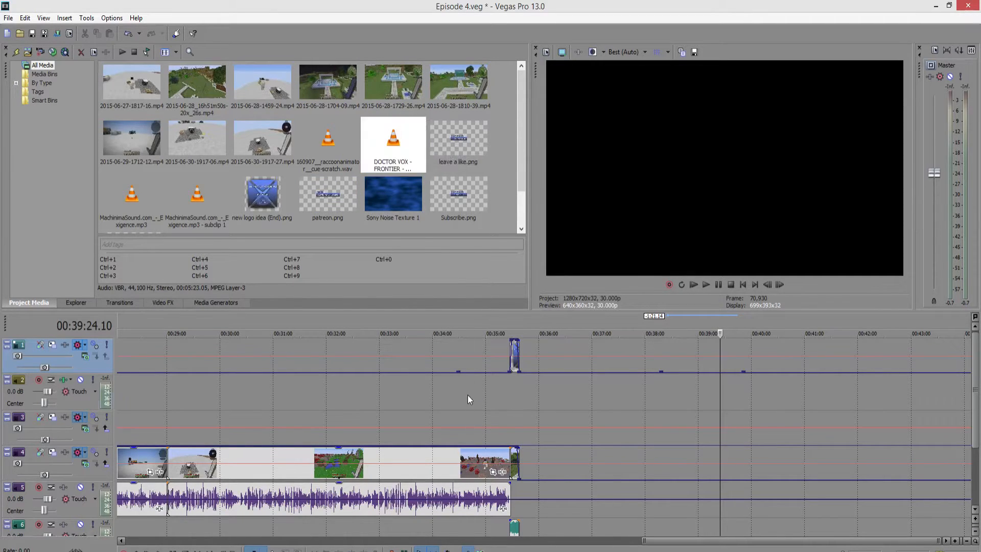
scroll(491, 405, left, 10)
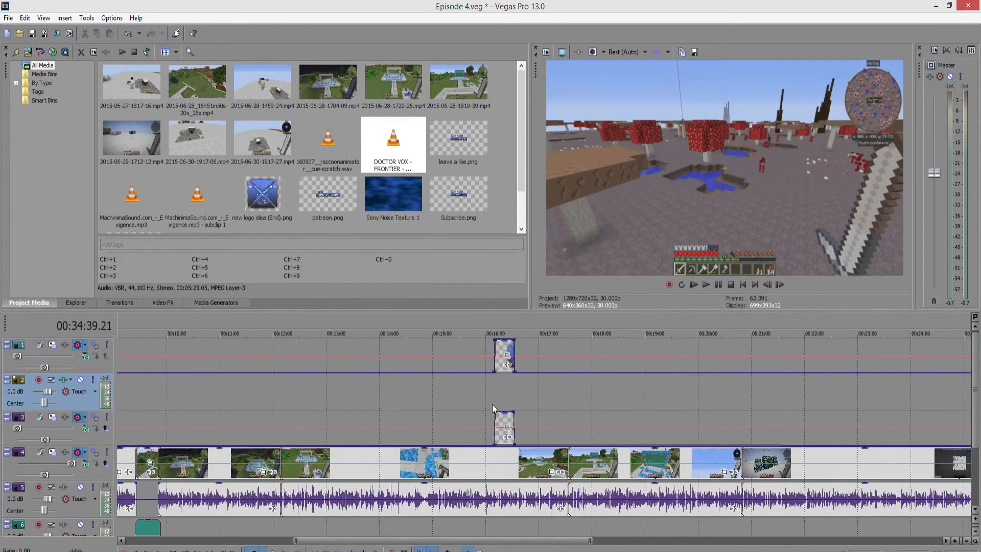
scroll(493, 402, down, 2)
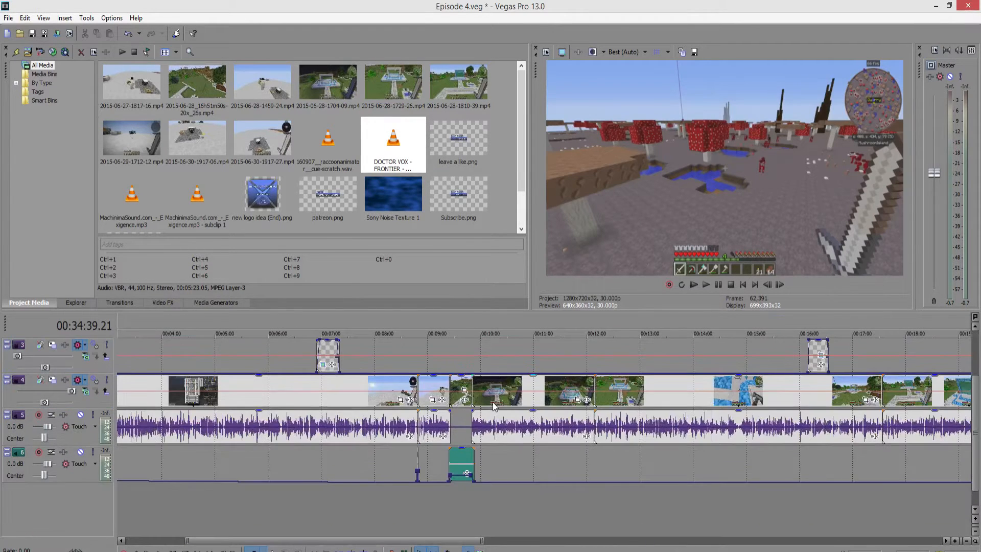
click(390, 146)
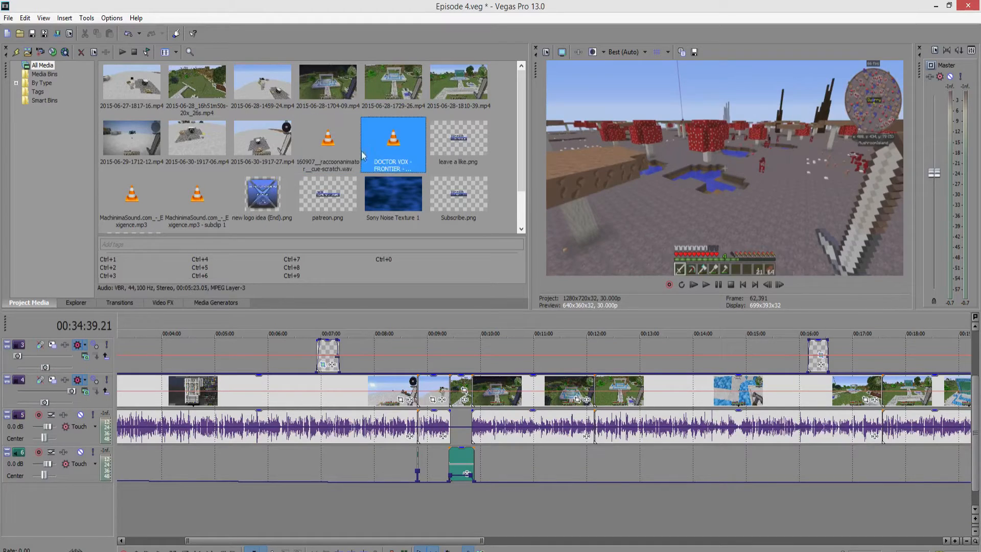
click(153, 212)
click(339, 142)
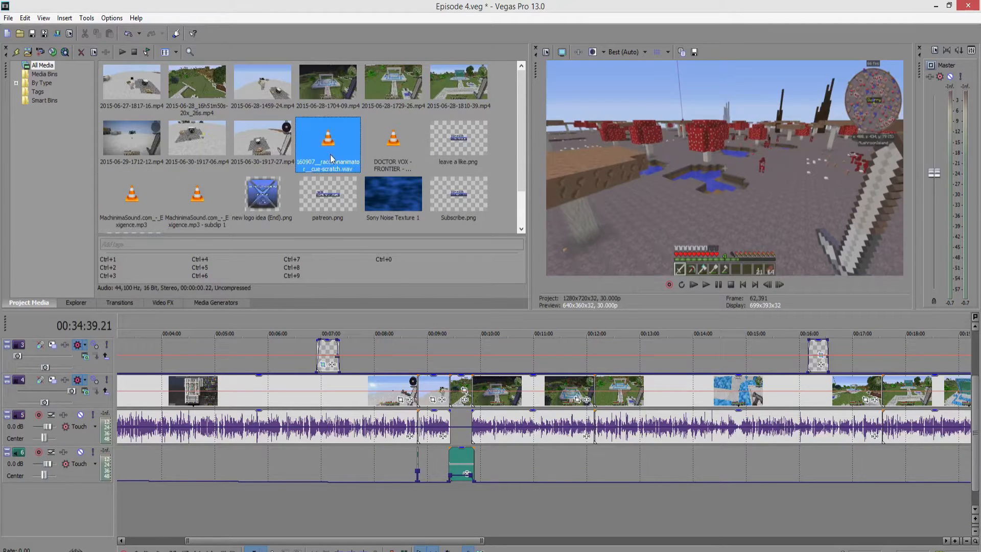
click(398, 146)
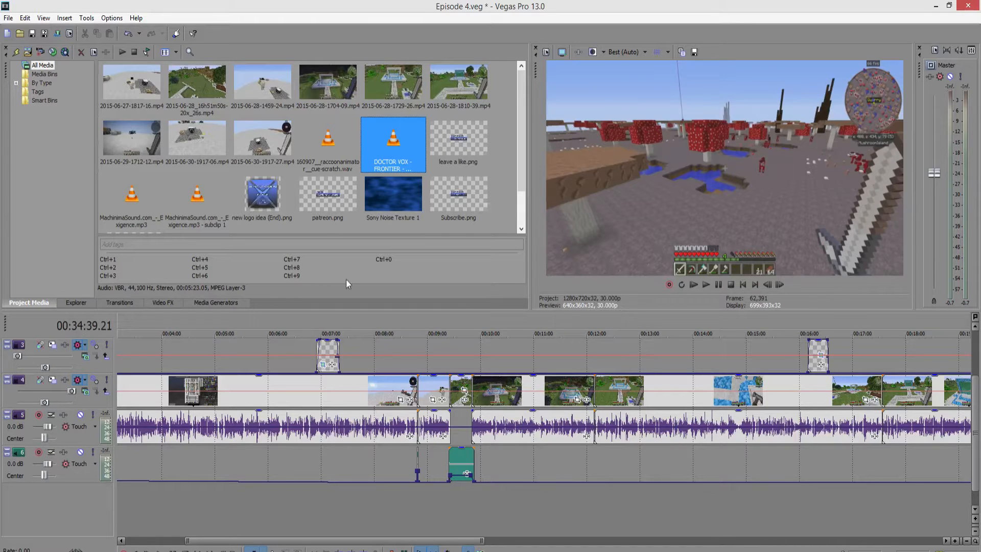
click(464, 503)
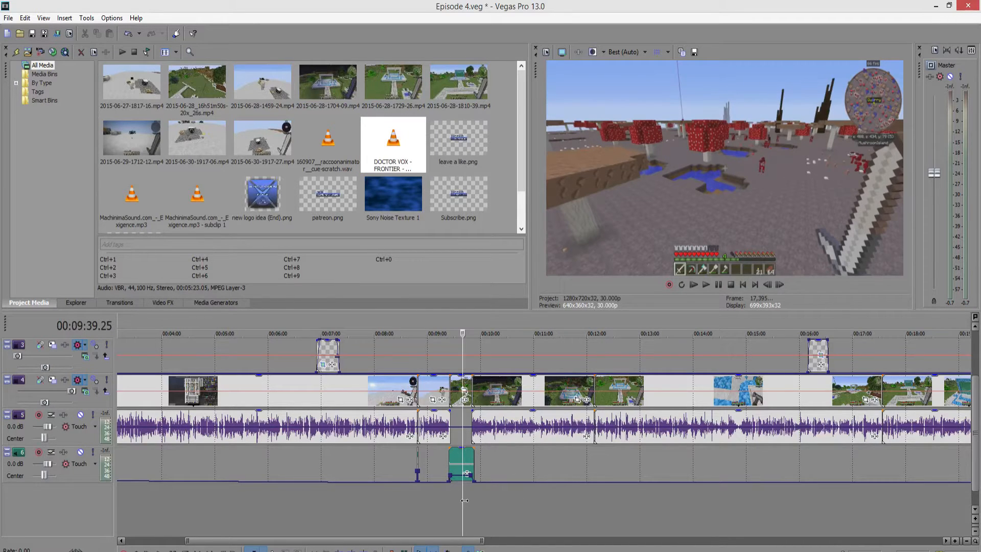
Compare the short music event near the project's start with the timelapse's music event at about 9:33 and its source media.
scroll(291, 504, left, 5)
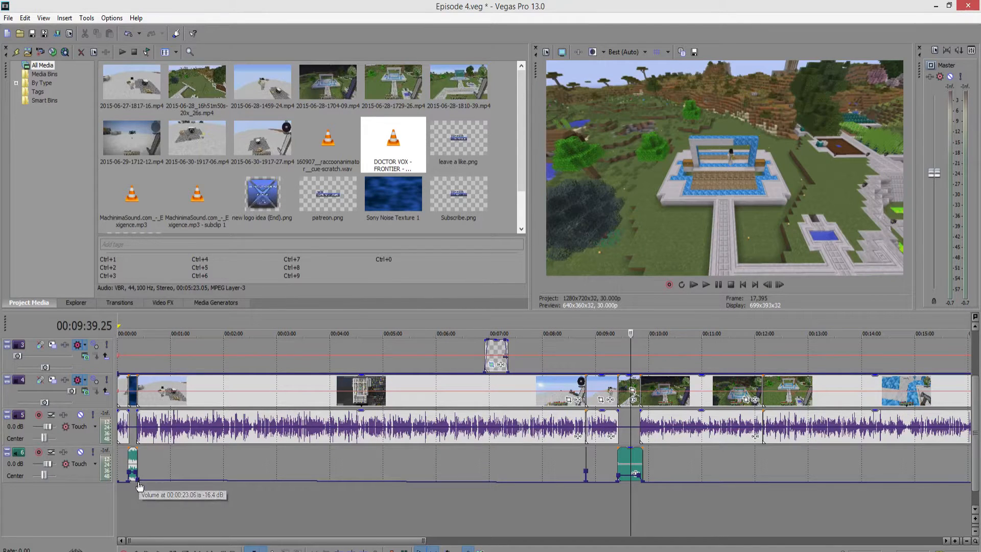
click(262, 518)
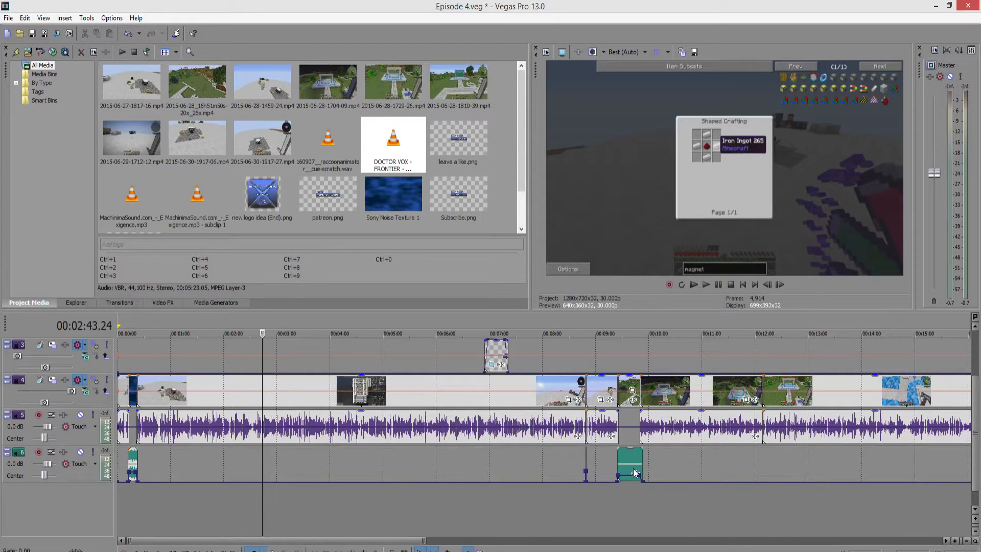
click(624, 465)
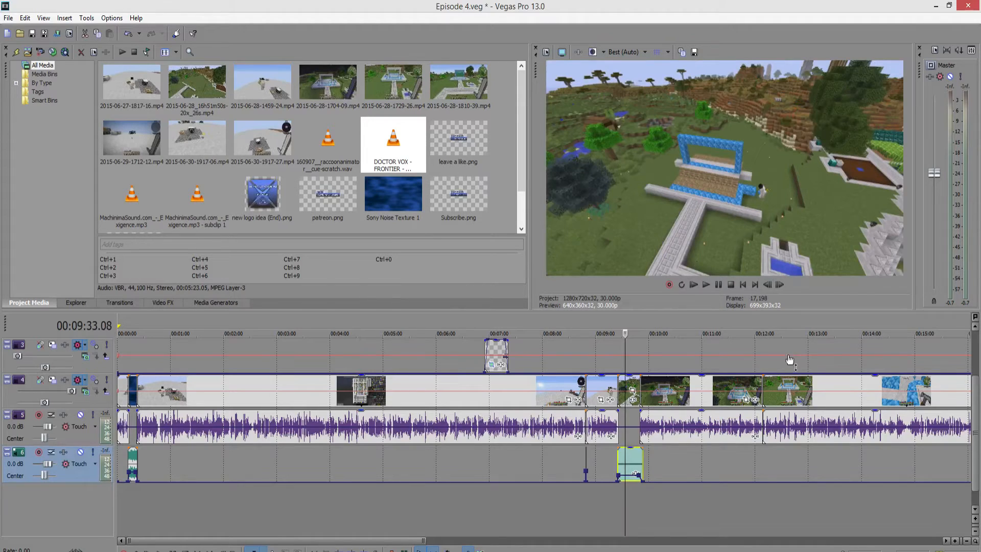
click(403, 148)
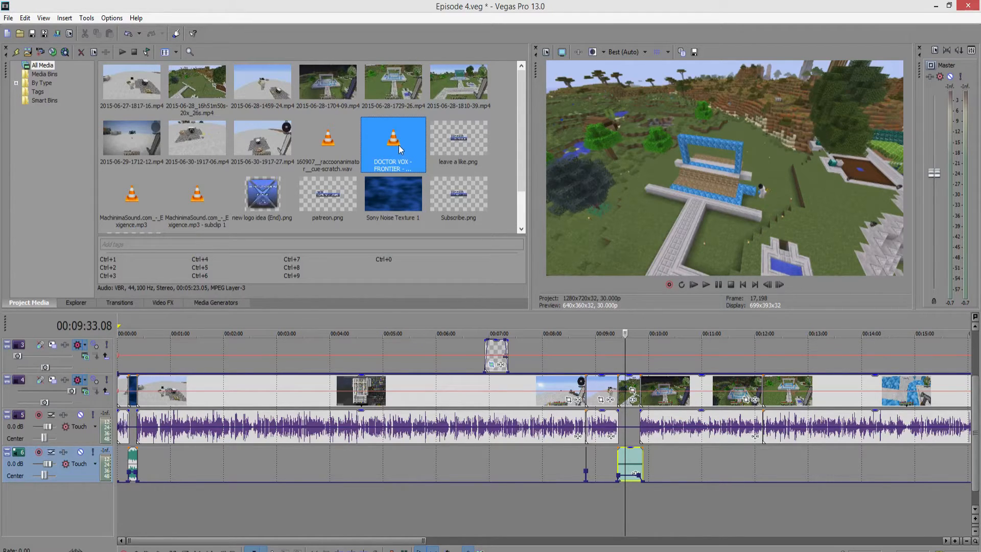
click(580, 508)
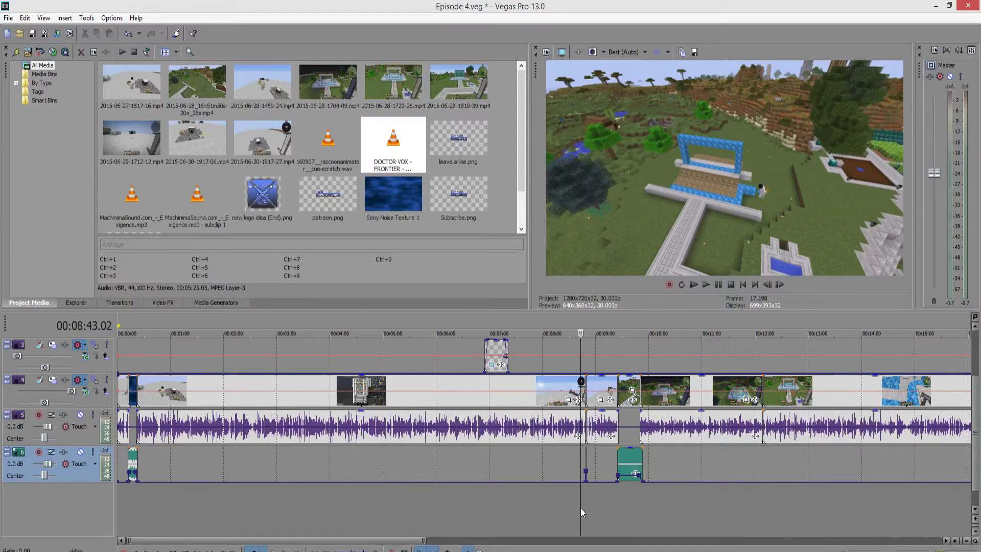
click(507, 496)
click(397, 148)
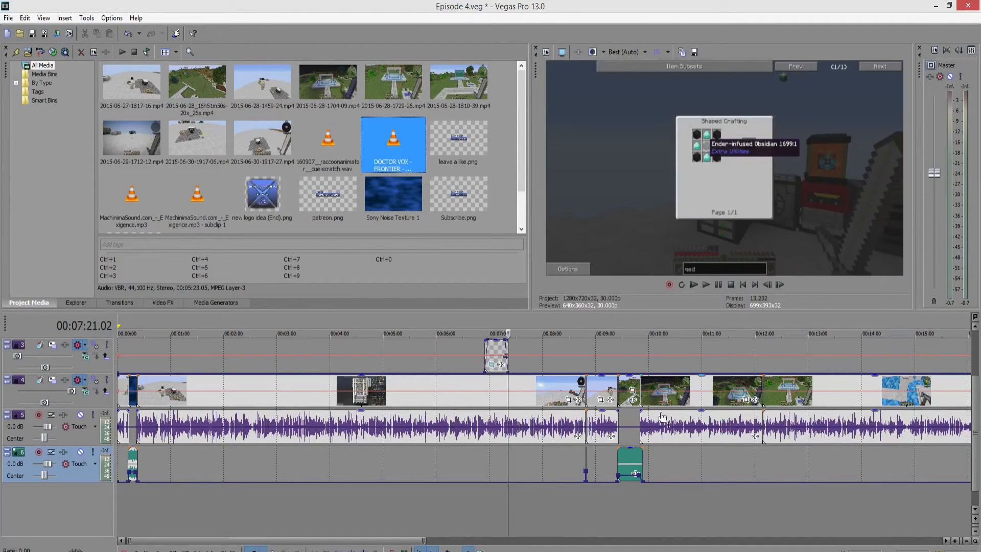
click(654, 486)
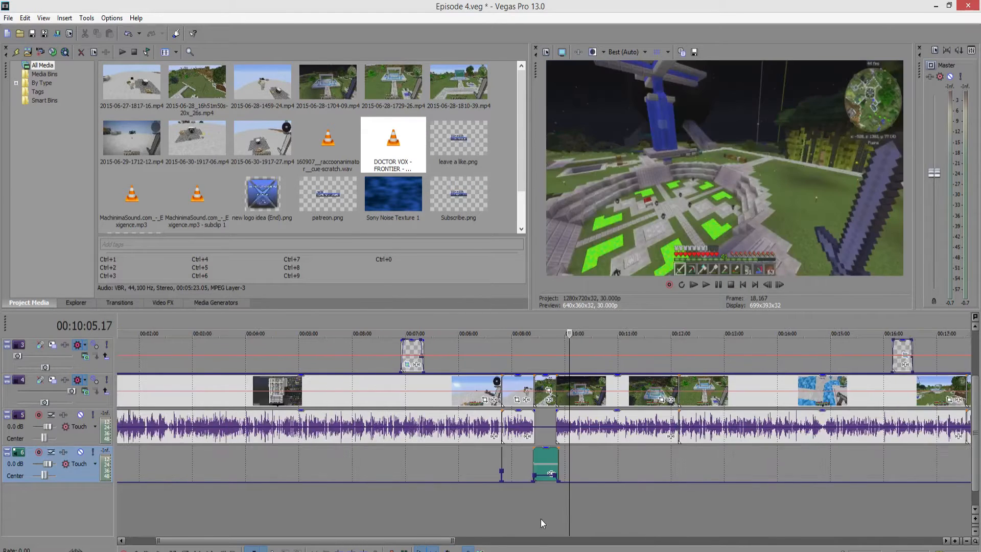
Shift the timelapse's music event so it starts with the crossfade into the timelapse video at about 9:24.
scroll(541, 519, right, 3)
scroll(541, 516, down, 5)
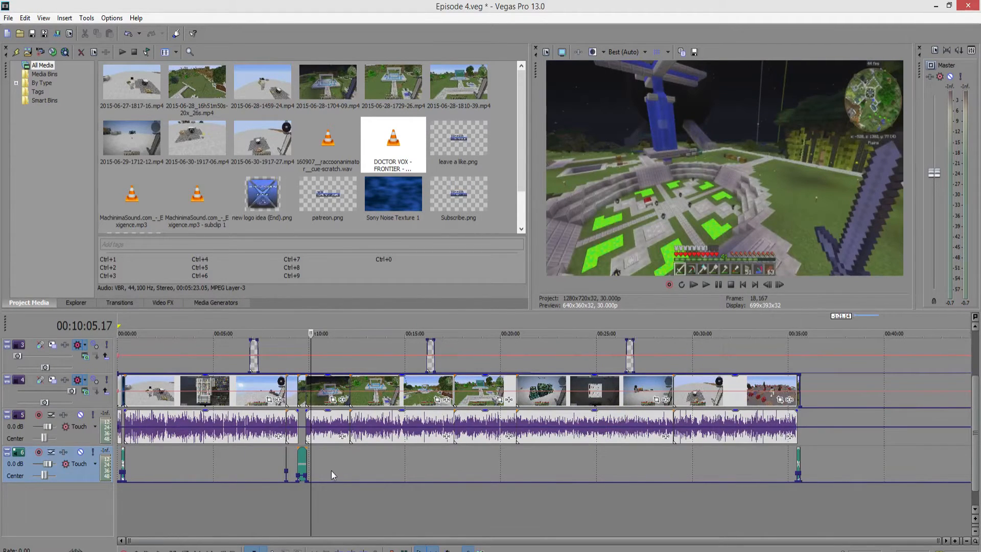
scroll(330, 470, up, 10)
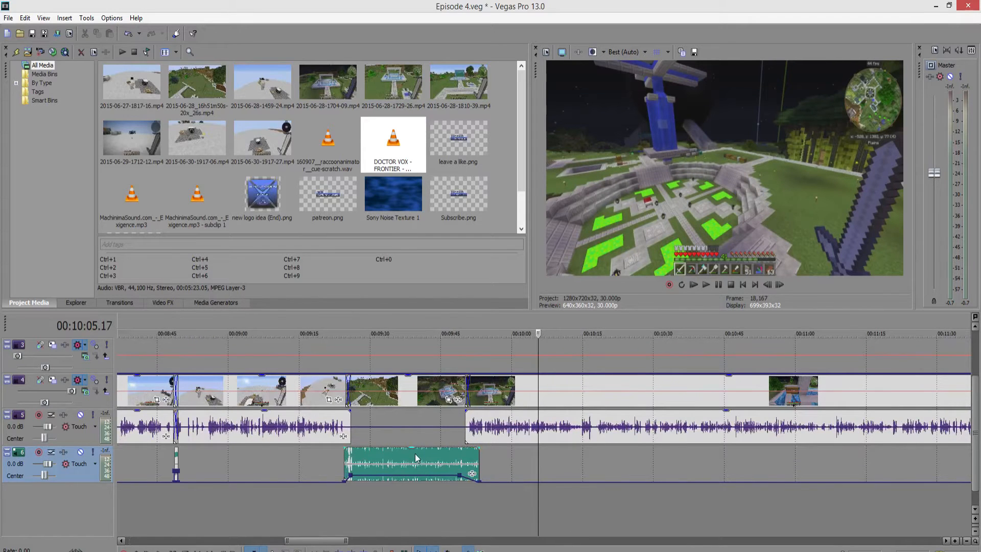
drag(415, 459, 415, 386)
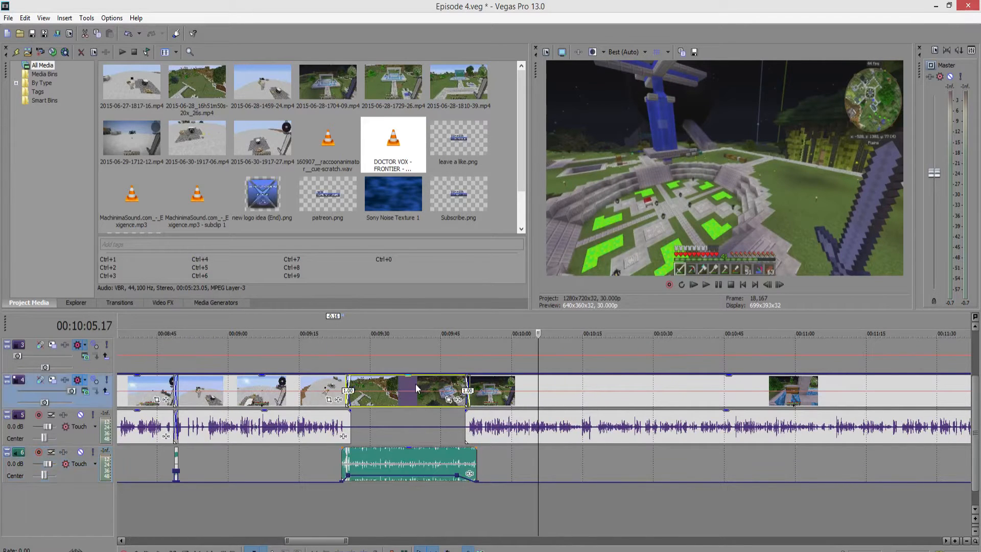
click(415, 386)
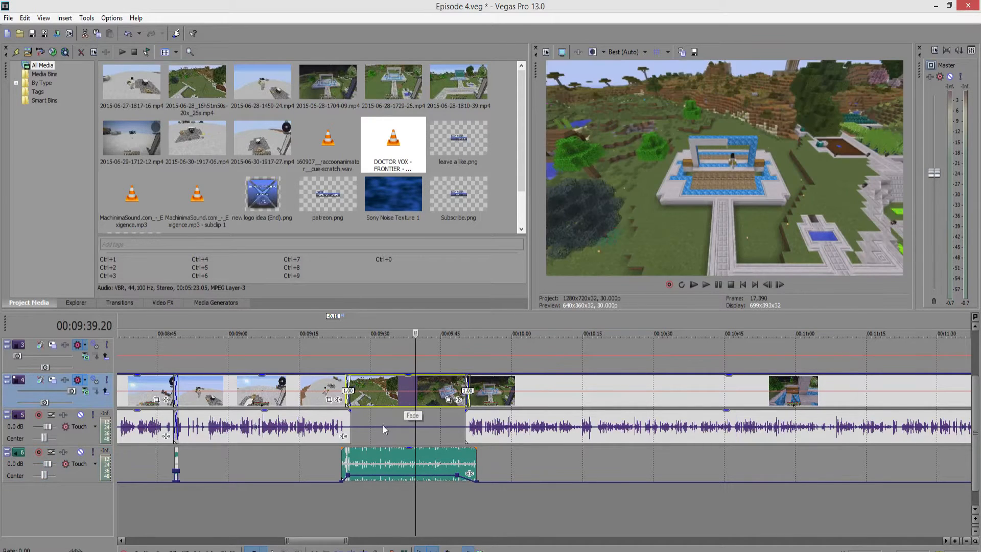
drag(367, 457, 370, 457)
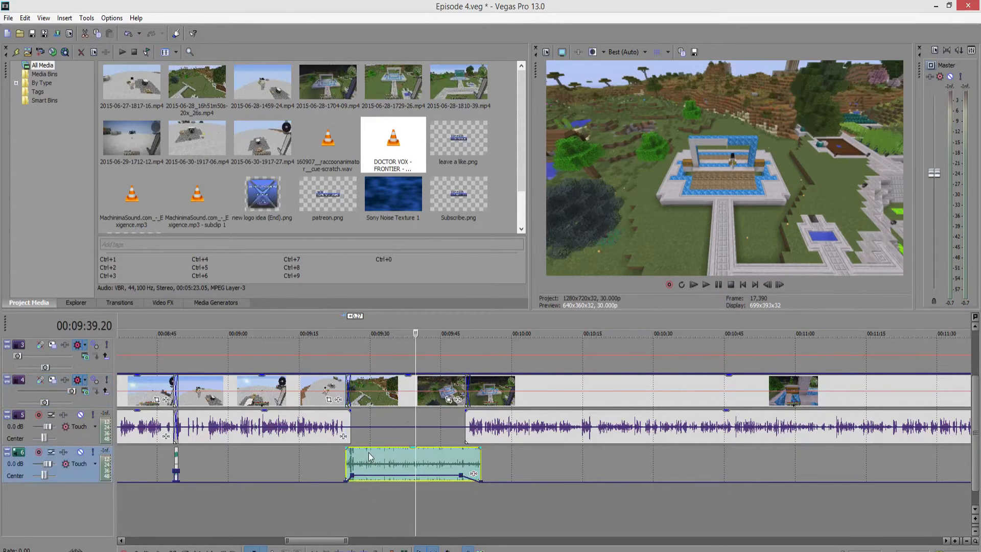
Lower the music's volume envelope between its fades and play the transition into the timelapse from about 9:22.
scroll(347, 455, up, 5)
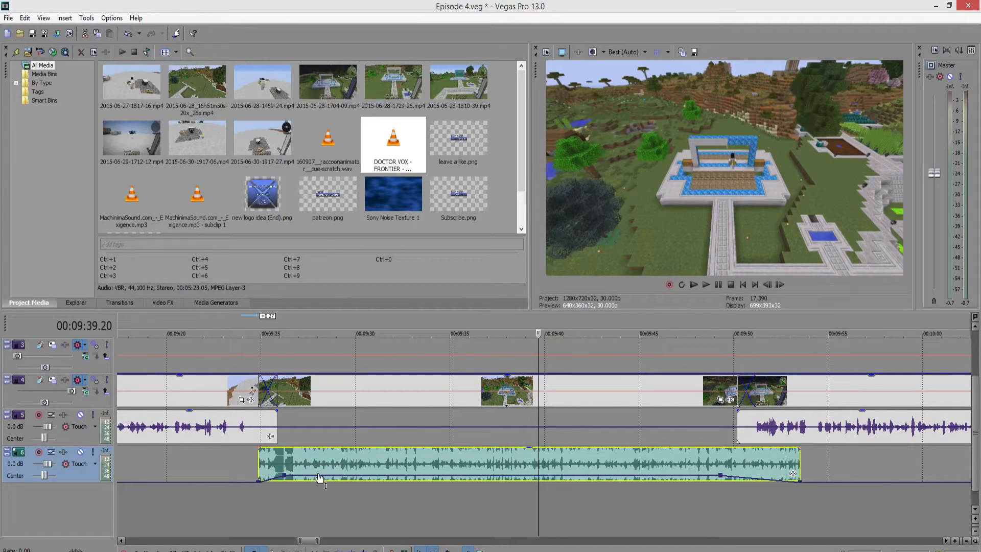
drag(320, 475, 321, 482)
click(211, 511)
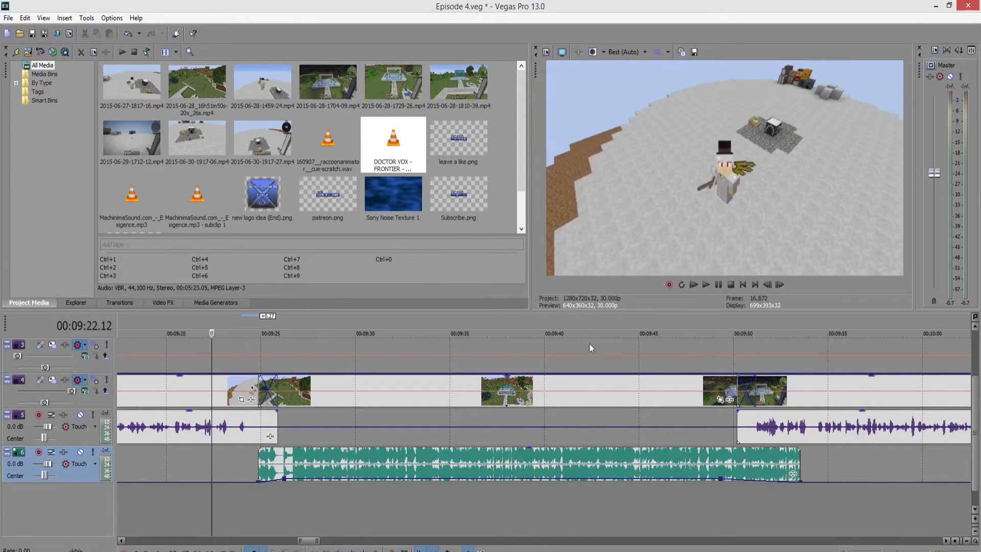
click(705, 285)
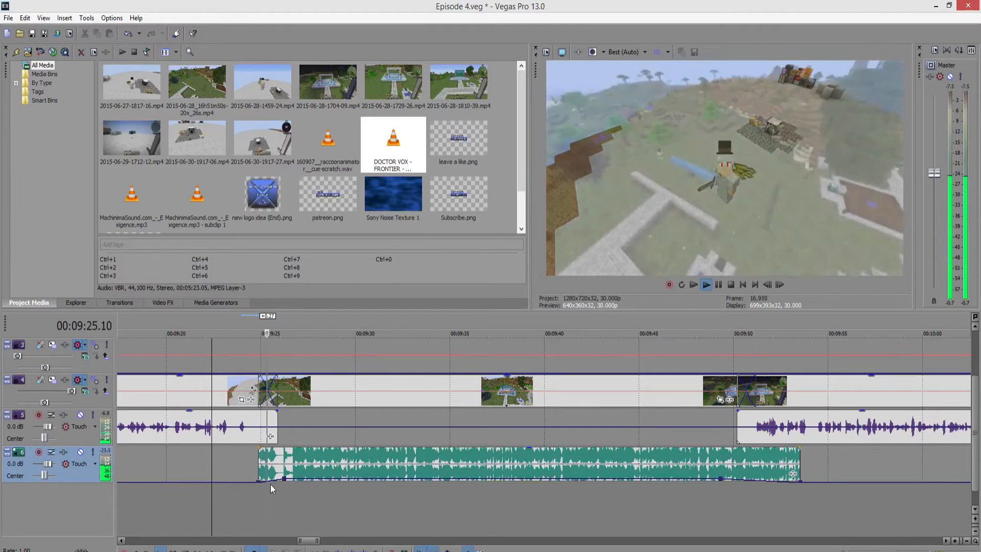
click(719, 285)
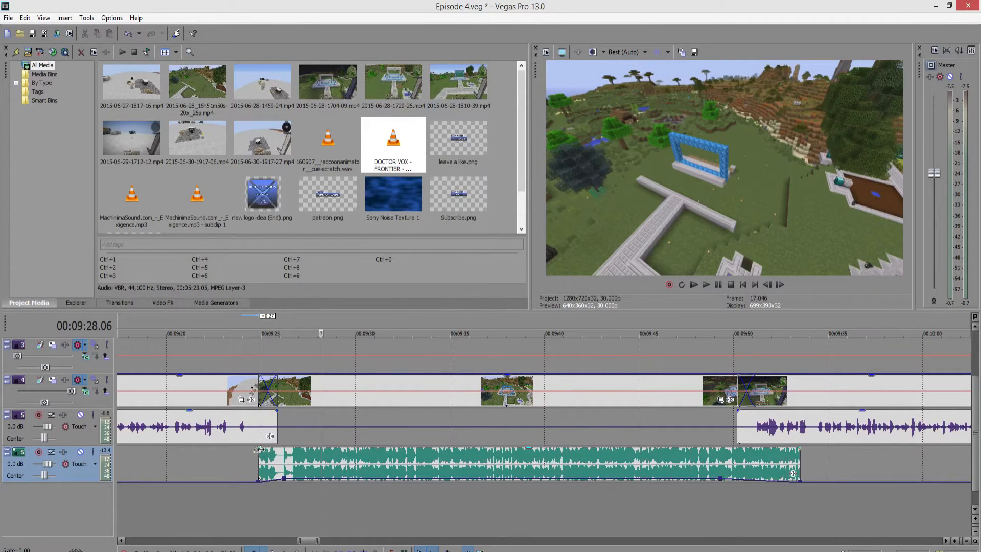
Extend the music event's start back to about 9:22 and move its fade-in volume point to the new start.
drag(259, 464, 217, 463)
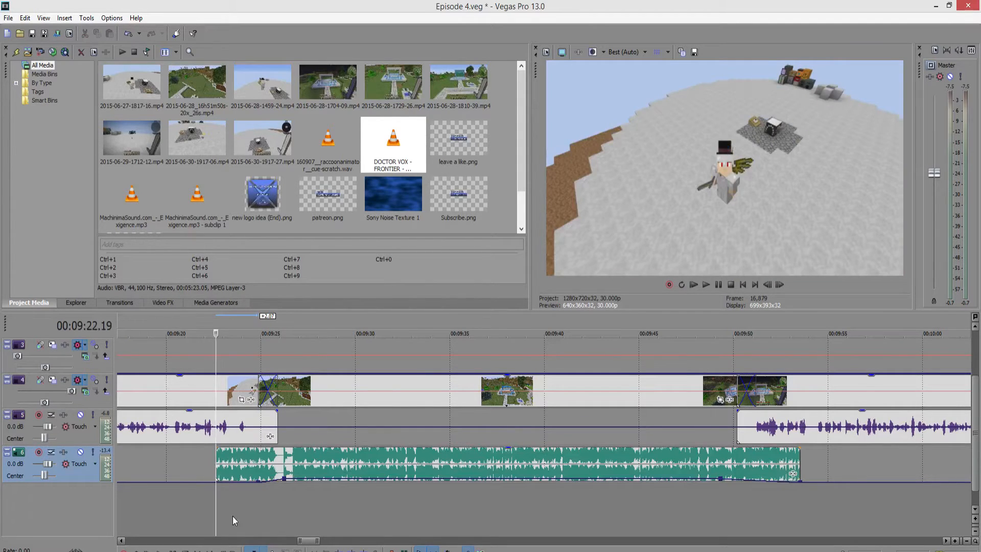
drag(260, 484, 216, 481)
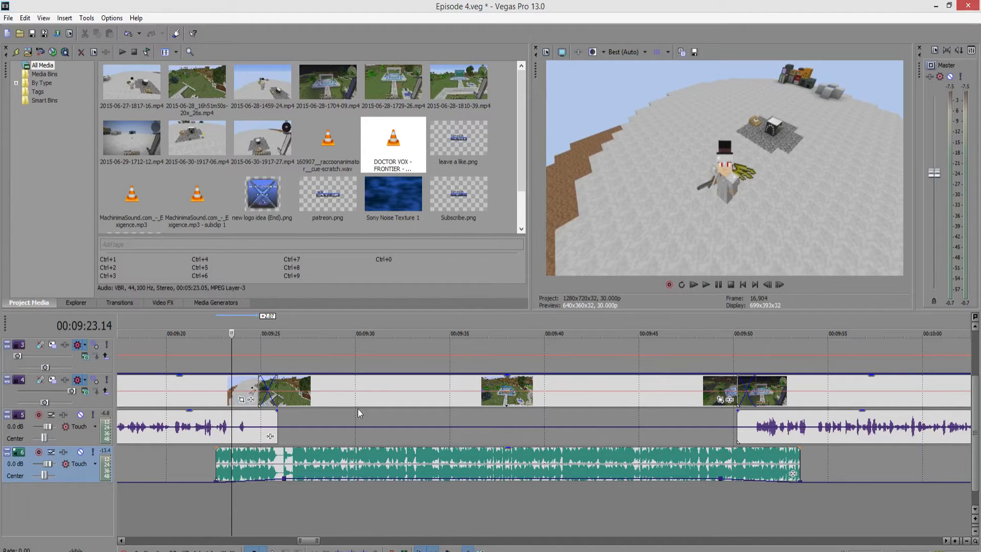
scroll(657, 500, down, 3)
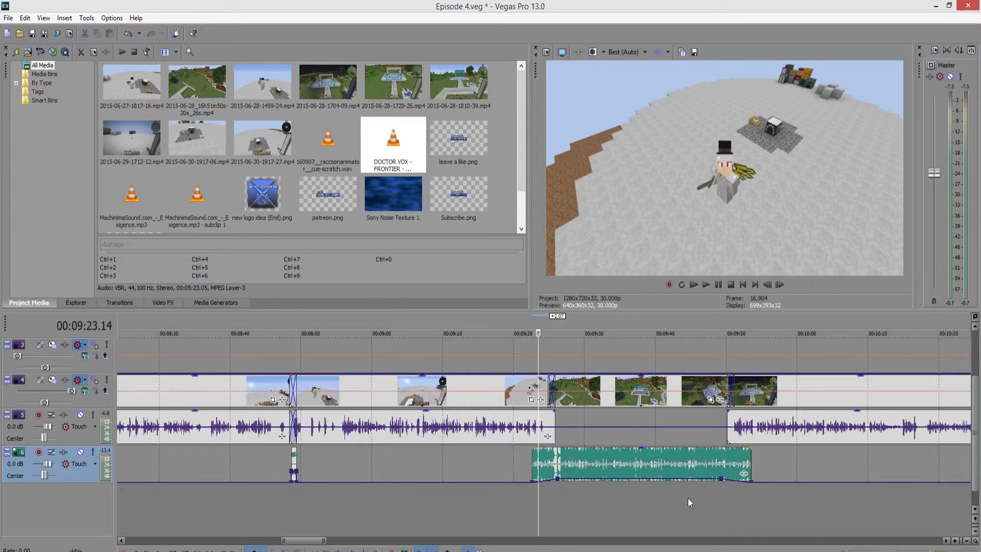
click(628, 501)
scroll(629, 501, up, 3)
scroll(628, 501, down, 5)
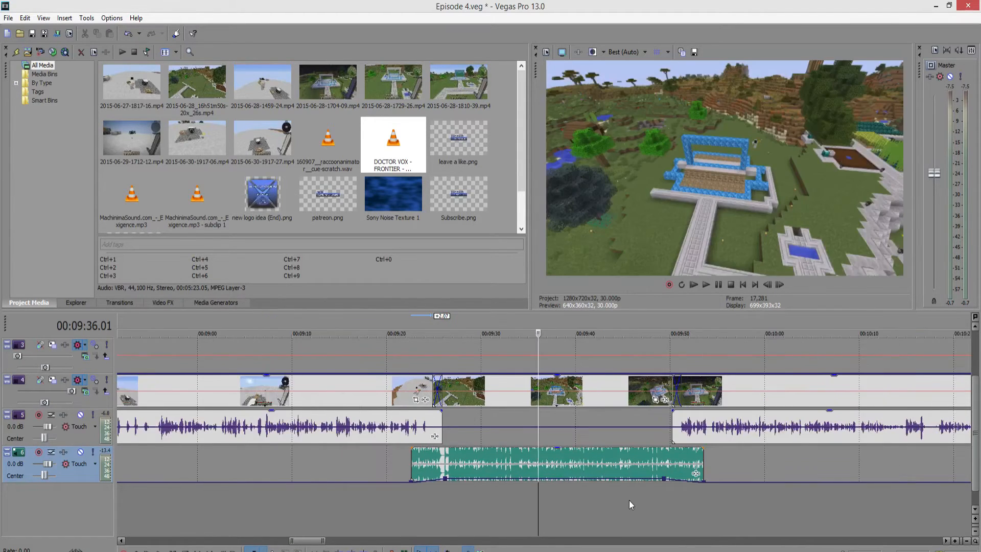
scroll(623, 501, down, 2)
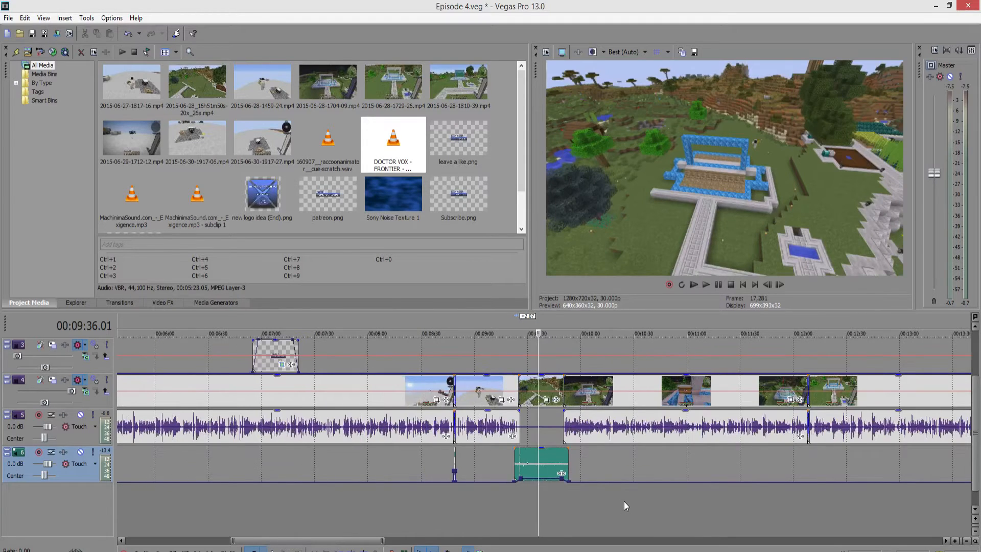
Survey the whole Episode 4 timeline, viewing all tracks and previewing frames at several points up to about 32:05.
scroll(622, 501, down, 3)
scroll(621, 500, down, 2)
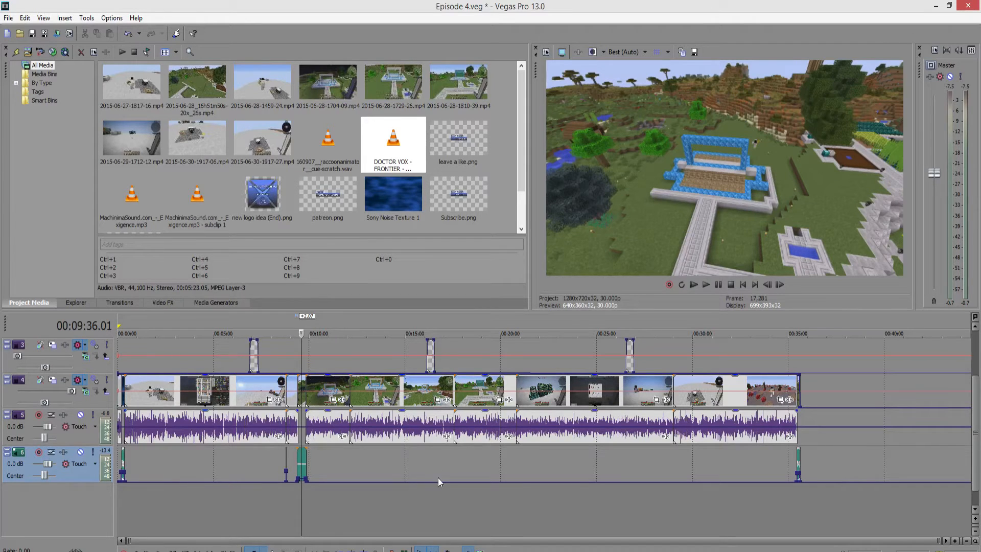
scroll(436, 455, up, 2)
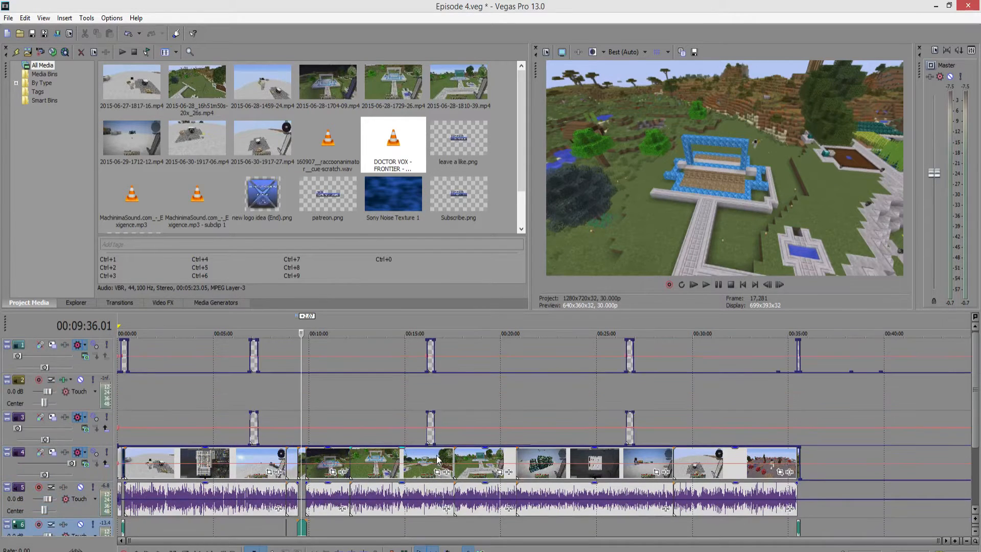
click(500, 389)
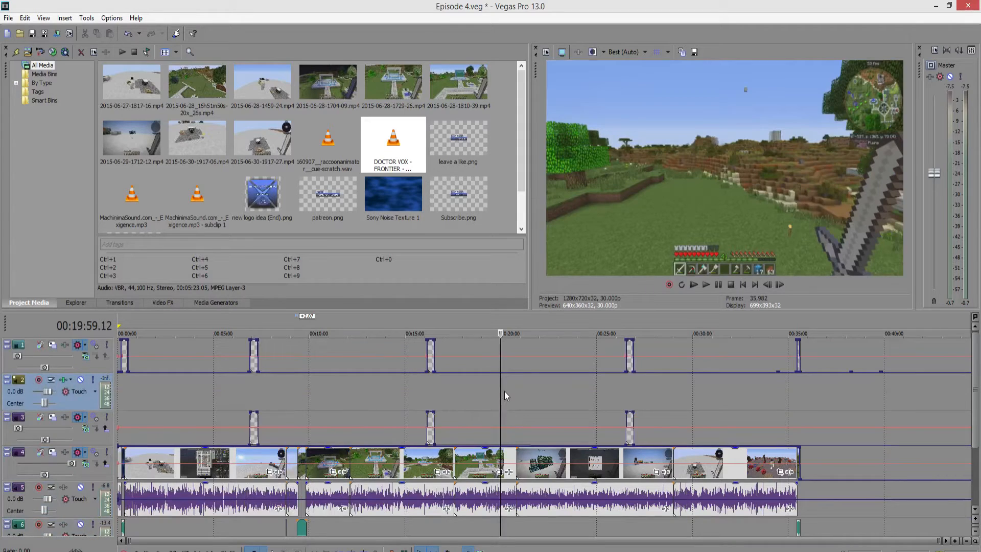
click(451, 345)
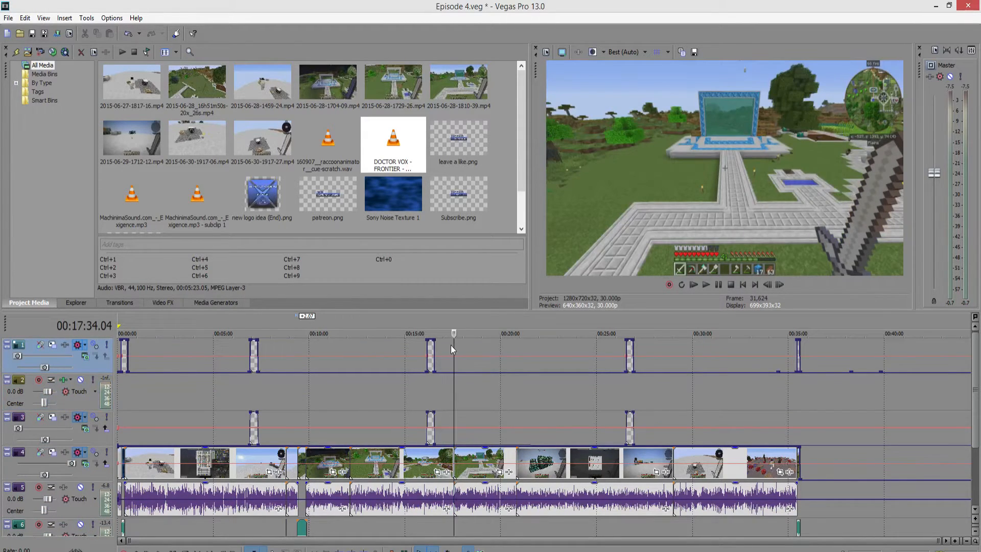
click(373, 343)
click(479, 344)
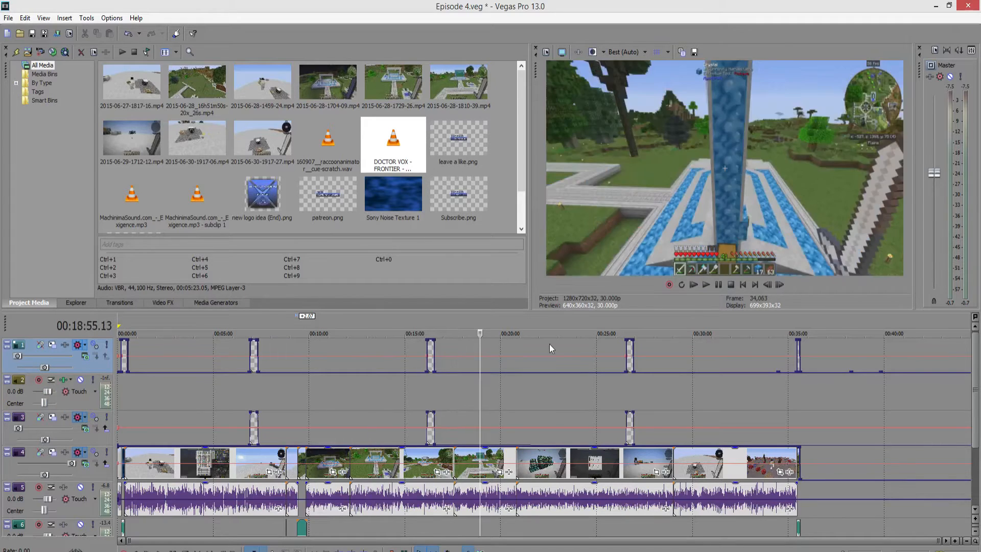
click(550, 345)
click(679, 345)
click(732, 345)
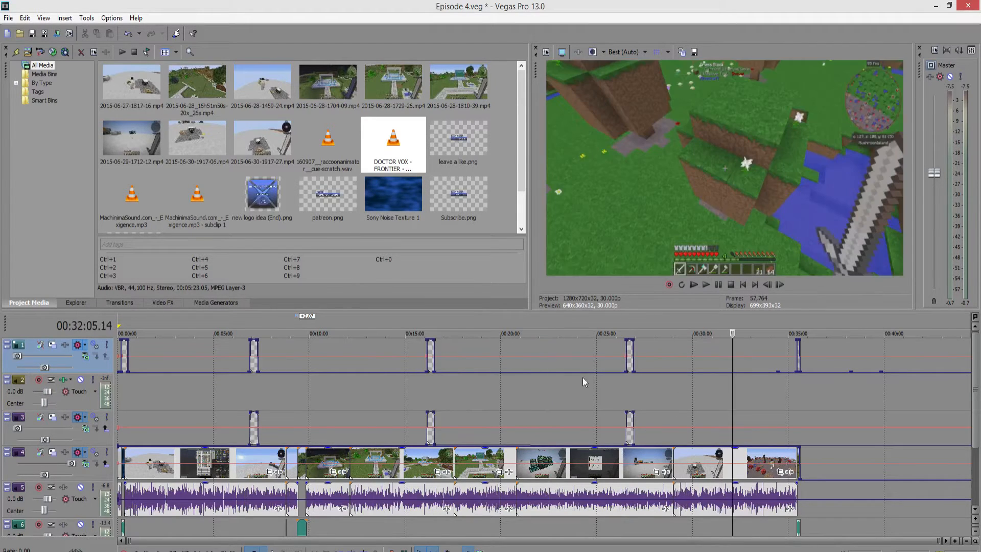
click(411, 391)
click(472, 394)
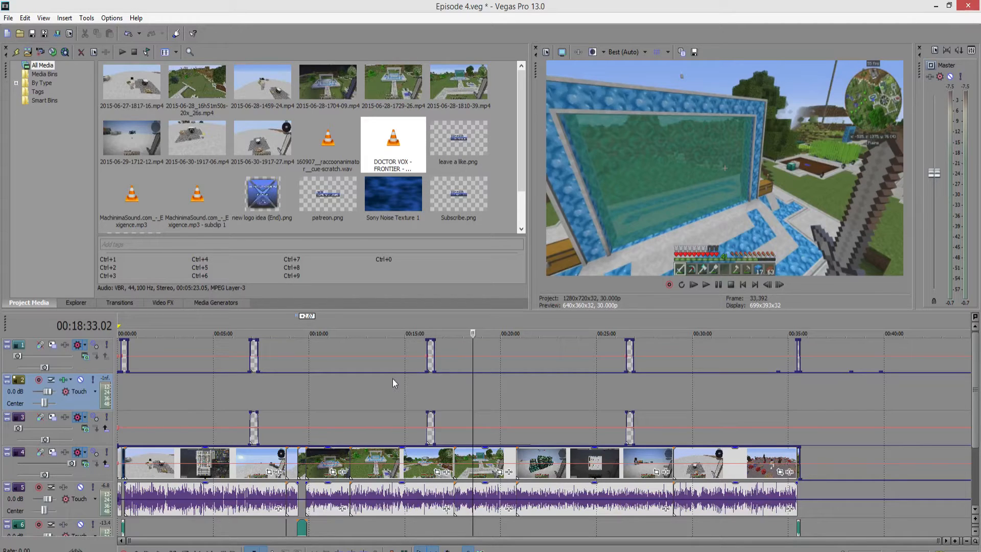
click(379, 387)
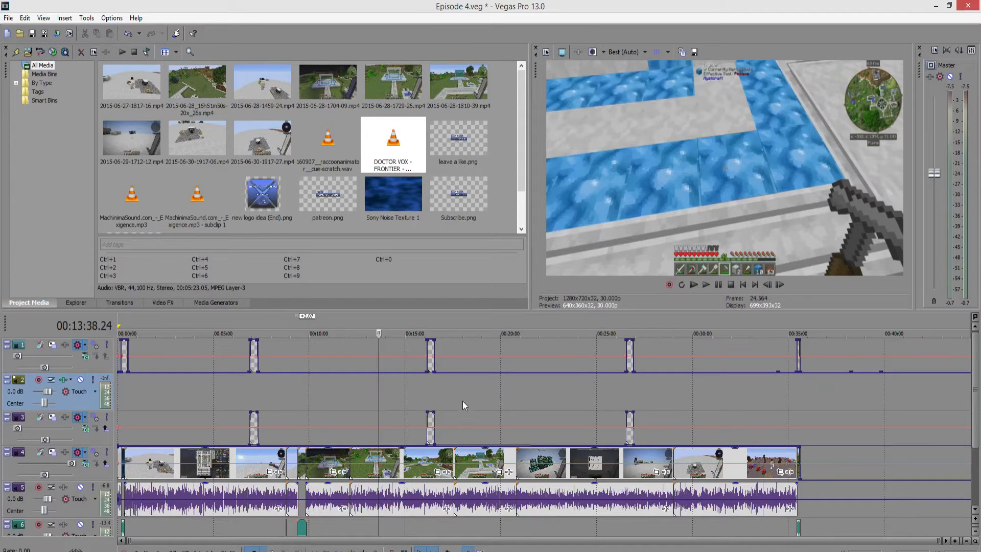
scroll(462, 389, up, 2)
scroll(462, 389, down, 2)
click(471, 396)
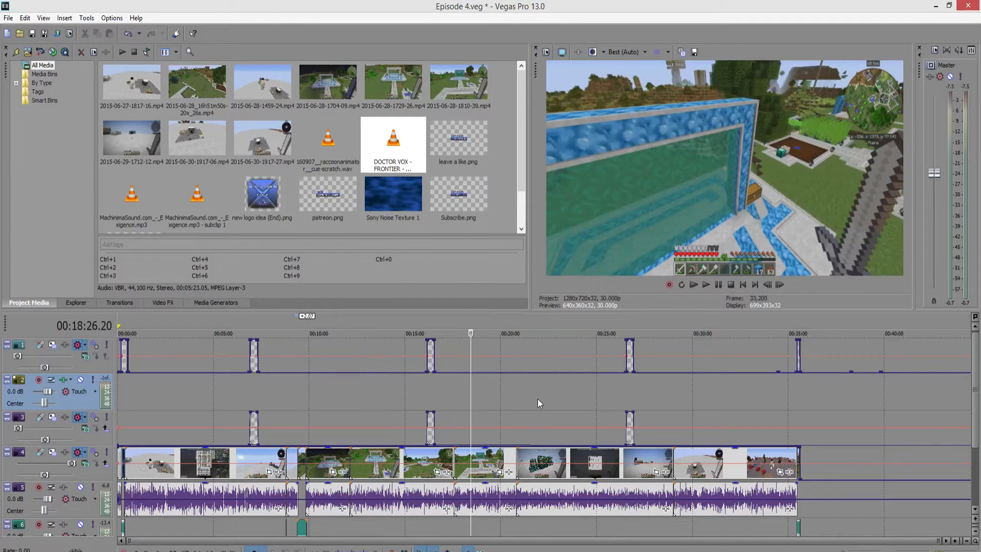
click(537, 399)
click(649, 390)
click(745, 393)
click(797, 400)
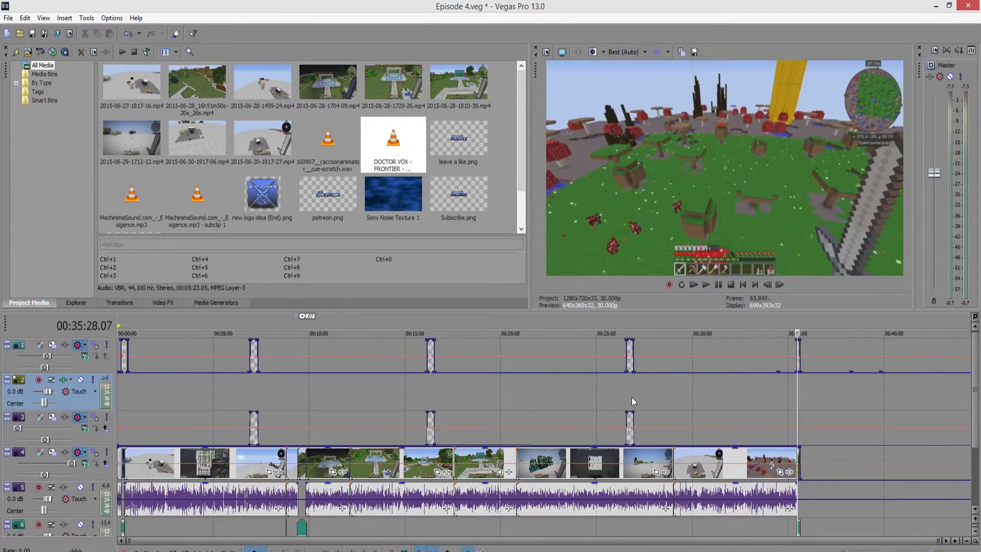
click(522, 396)
click(438, 395)
click(382, 392)
click(267, 394)
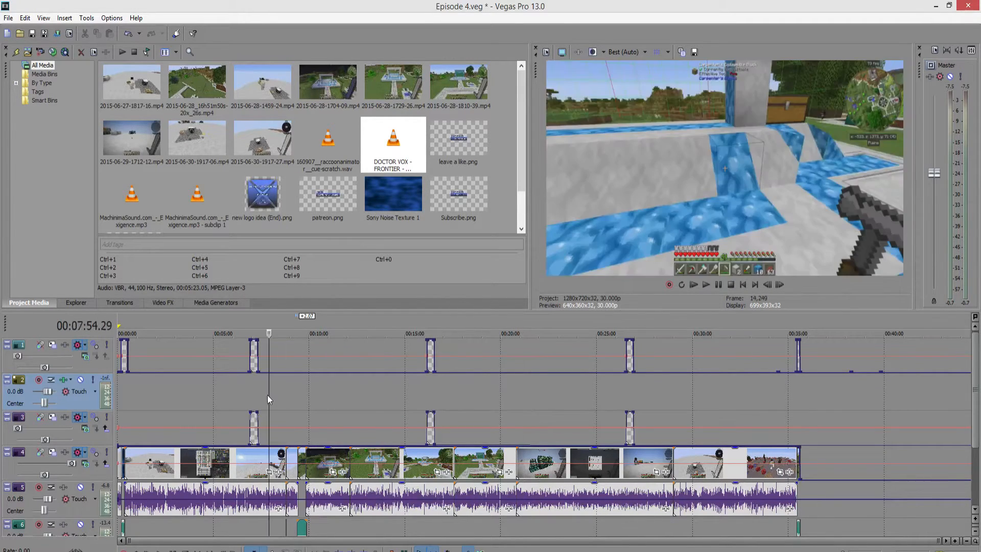
click(173, 396)
click(332, 393)
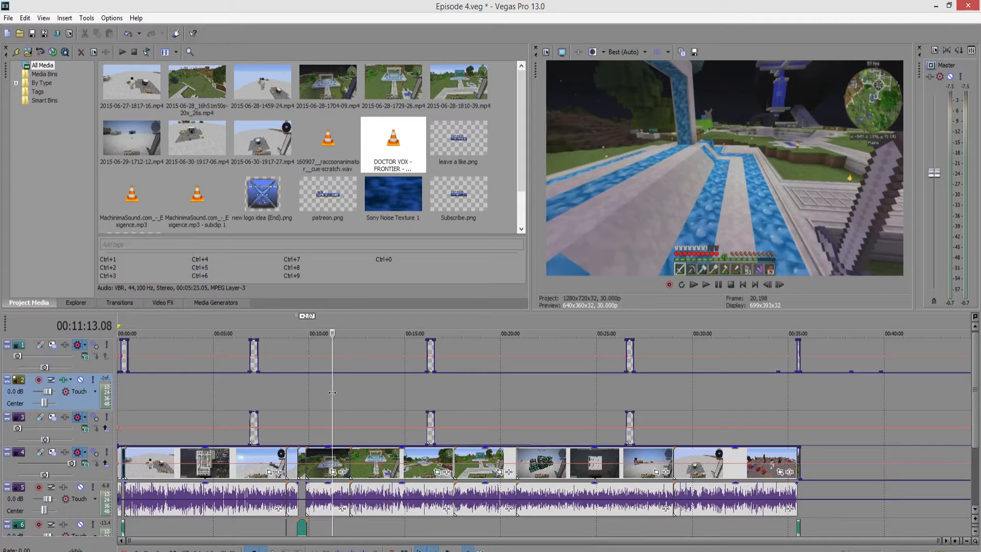
click(382, 400)
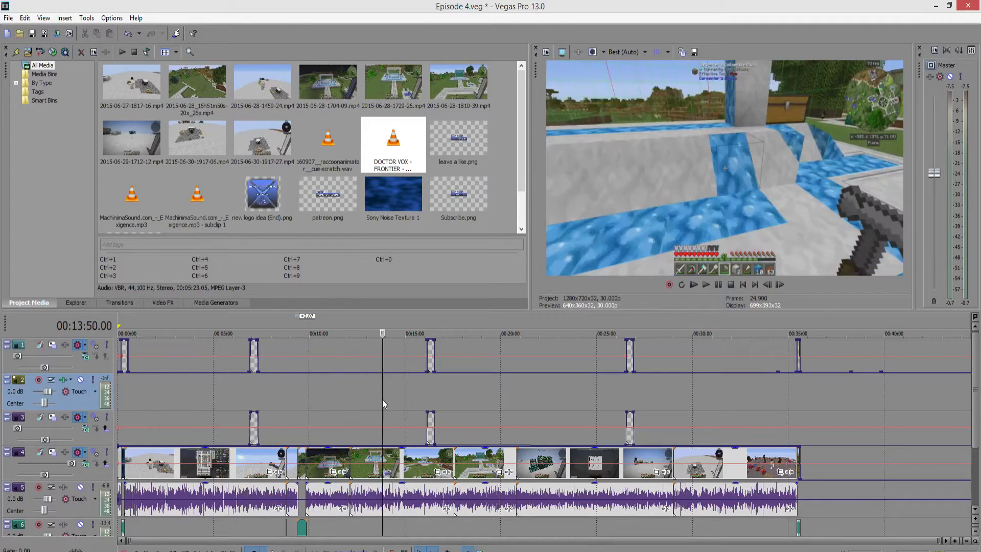
click(427, 393)
click(435, 392)
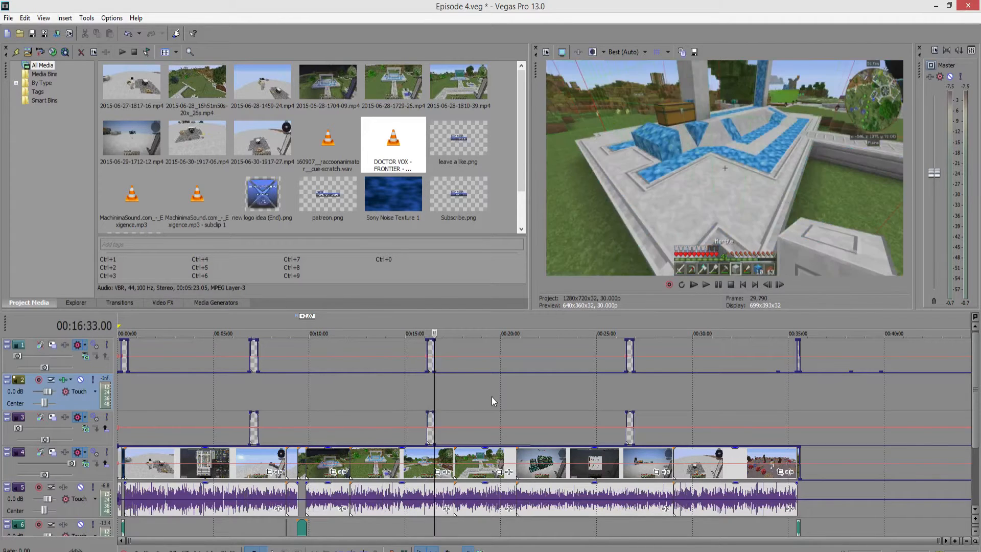
click(565, 395)
click(669, 393)
click(750, 400)
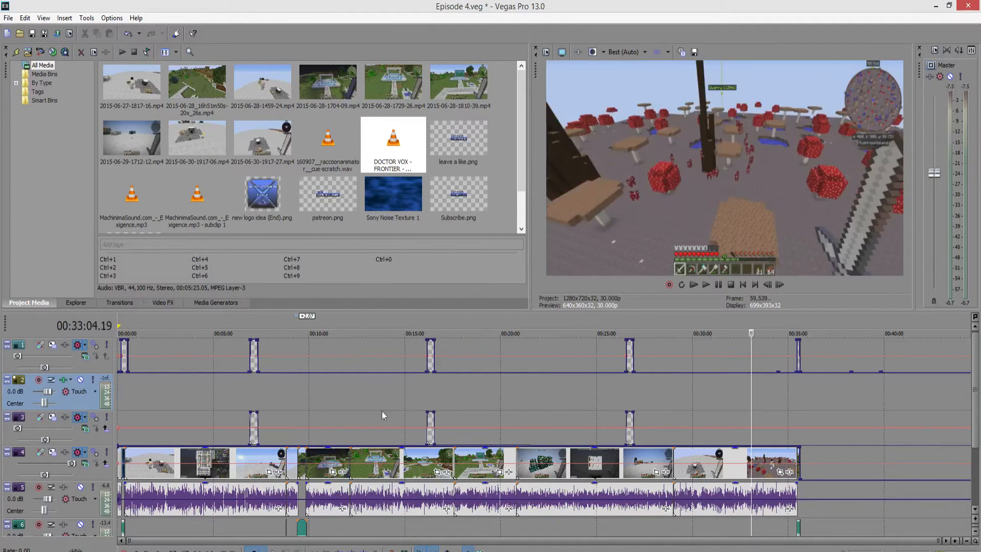
click(299, 387)
click(366, 384)
click(501, 387)
click(581, 388)
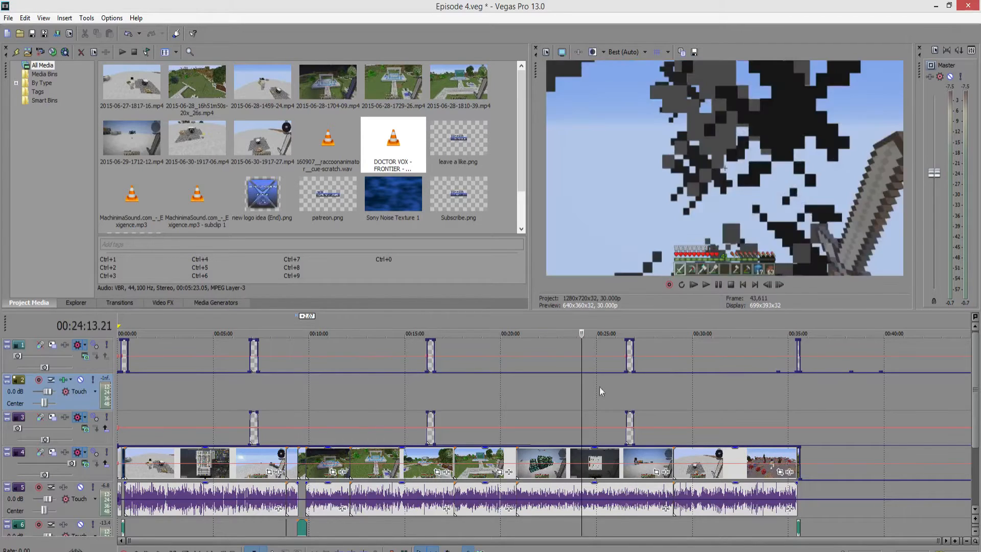
click(648, 391)
click(717, 394)
click(810, 401)
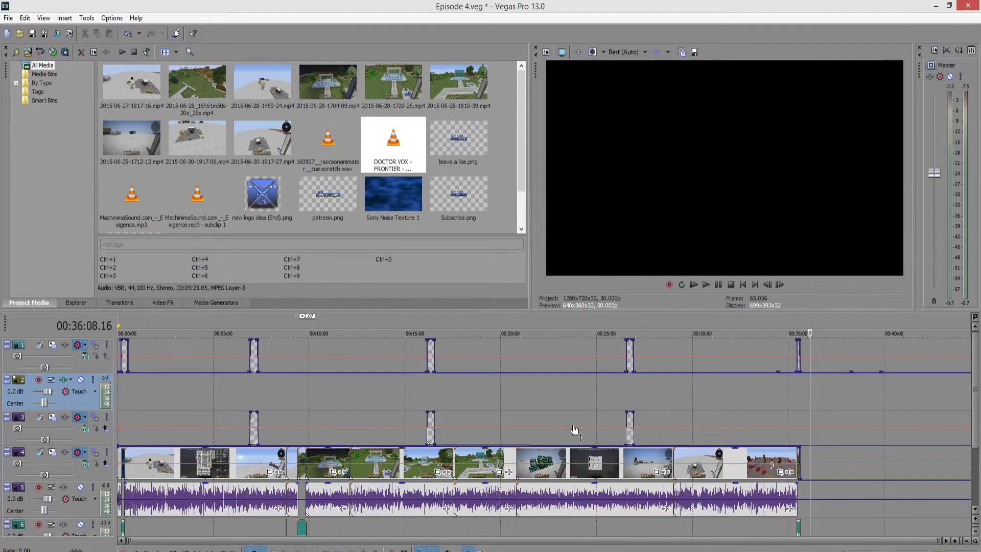
click(215, 402)
click(161, 401)
click(250, 402)
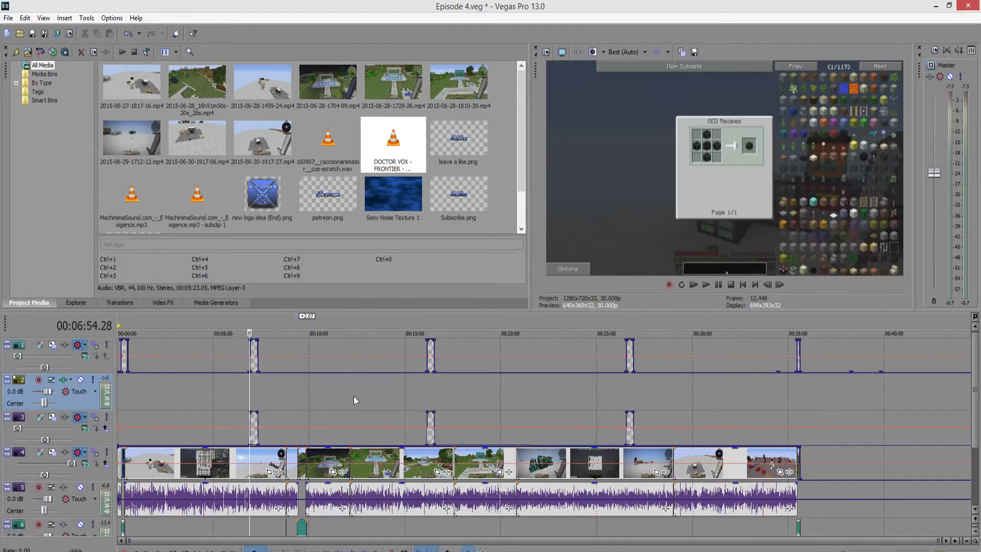
click(353, 397)
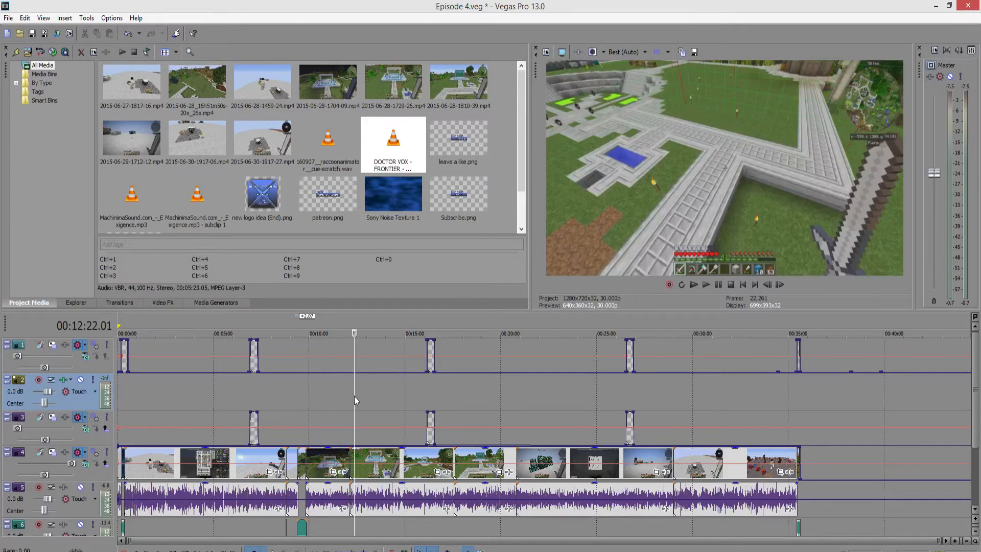
click(322, 395)
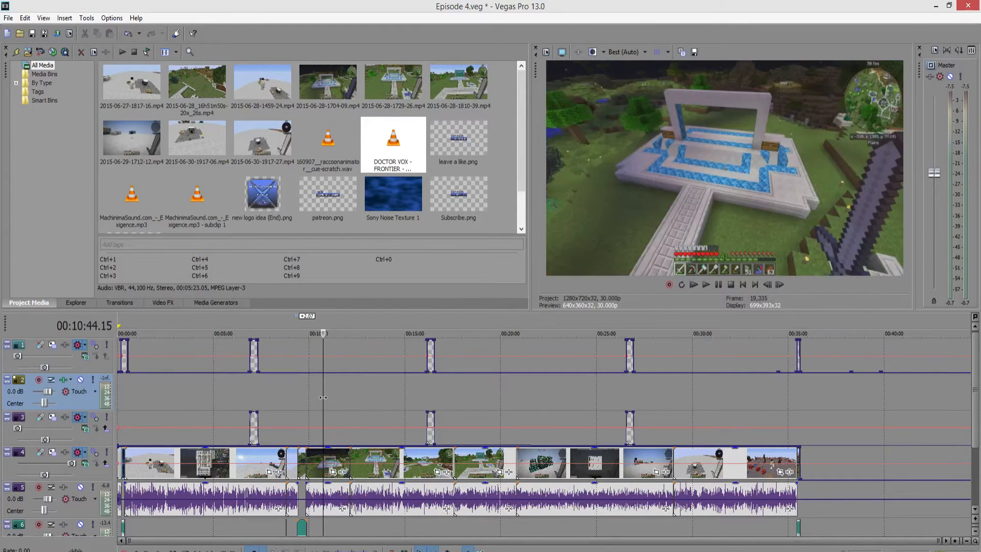
click(338, 398)
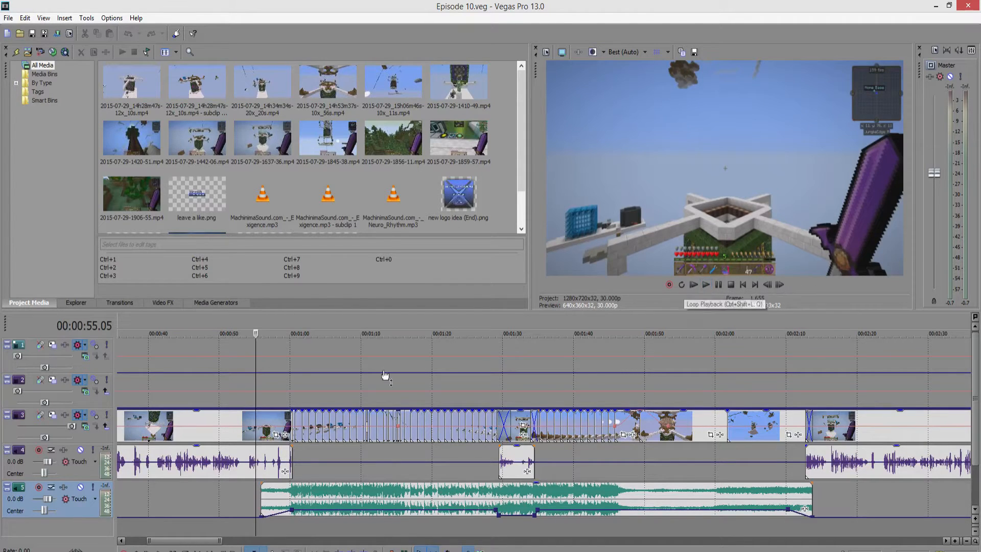
Play Episode 10's timelapse section with its background music from about 0:55 to about 2:15.
click(706, 284)
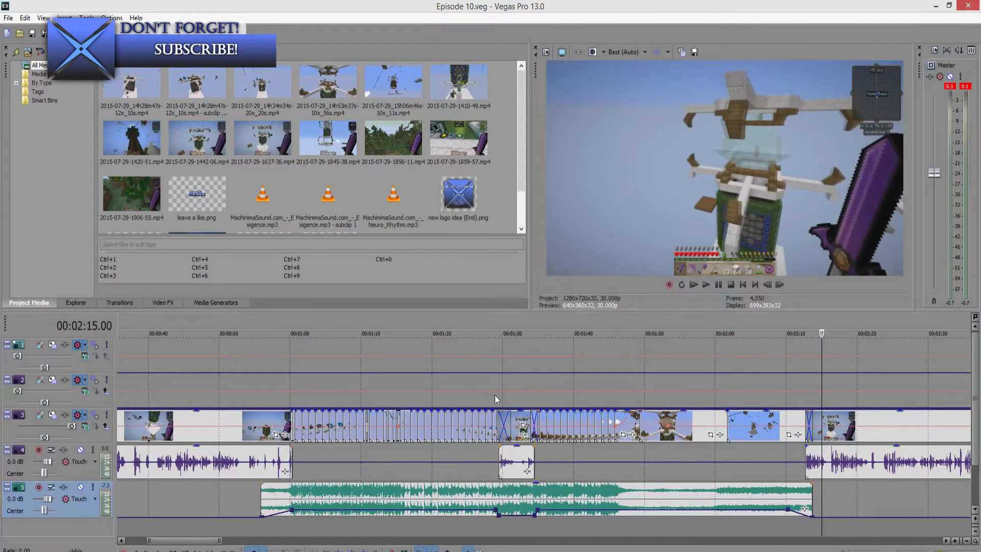
click(471, 379)
click(329, 522)
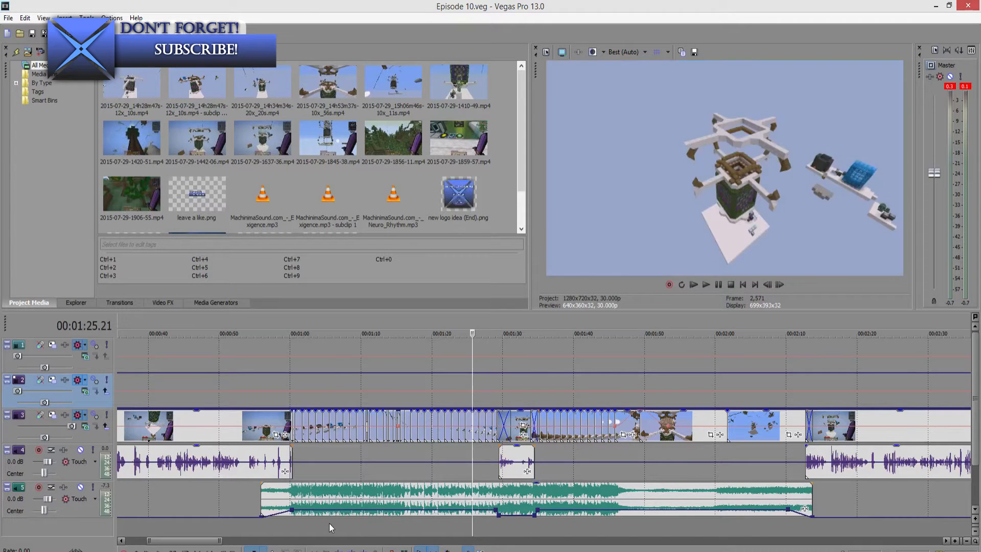
Examine the short sped-up clips and music after the timelapse begins at 1:00, marking the range from about 1:05 to 1:15.
scroll(366, 433, up, 3)
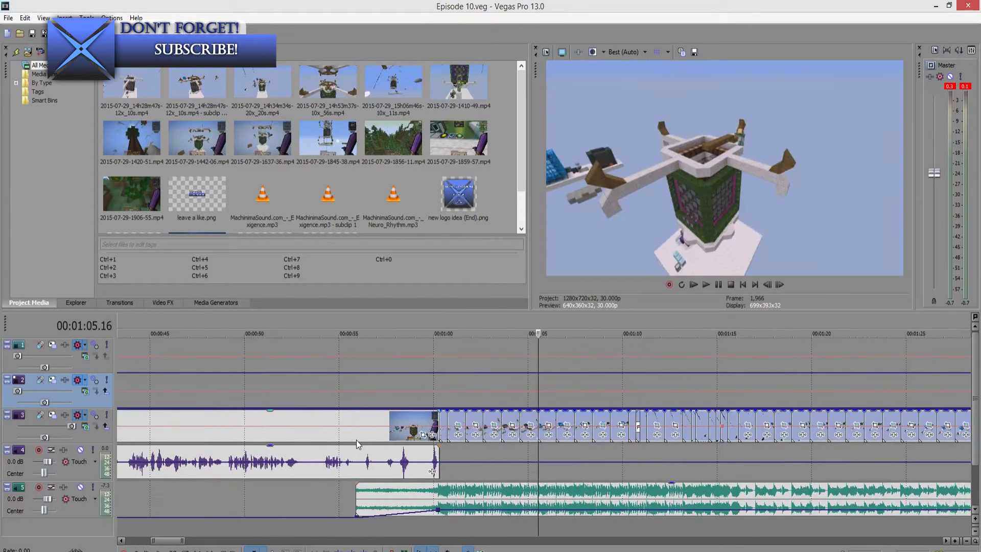
click(556, 458)
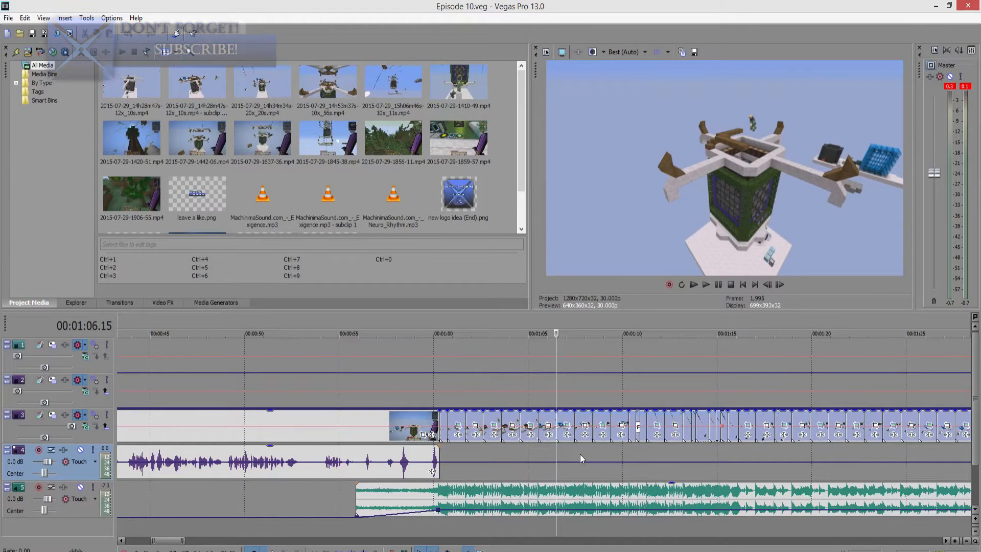
click(579, 455)
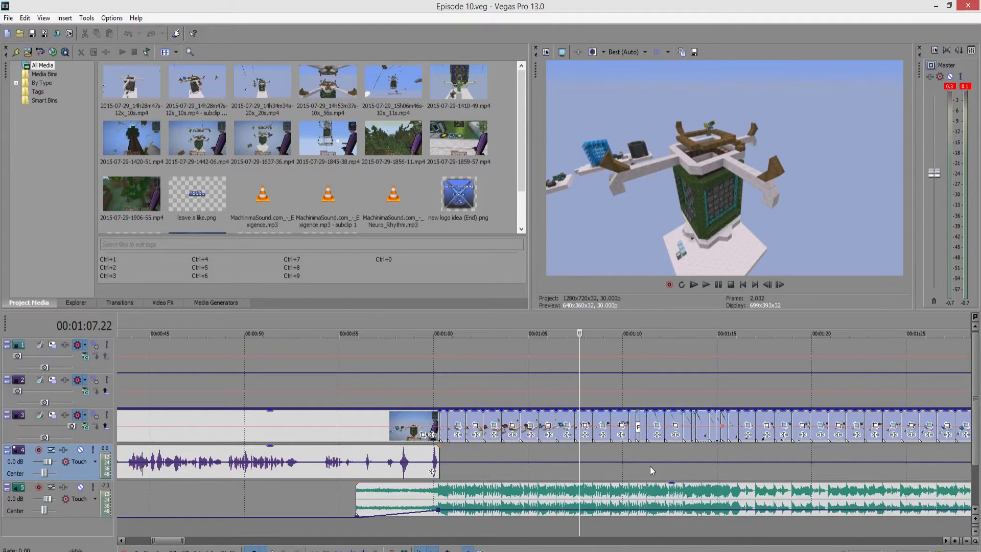
scroll(641, 451, down, 1)
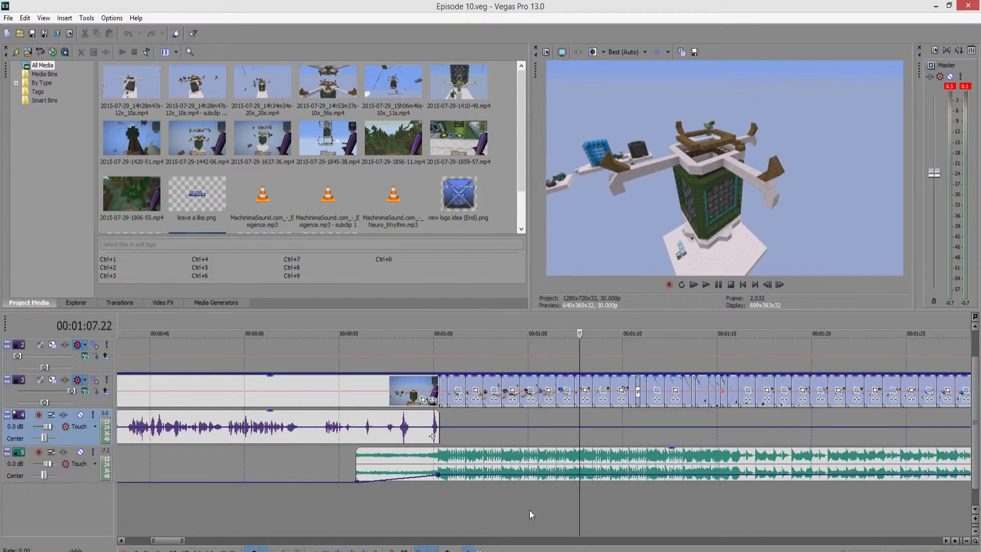
drag(529, 509, 728, 516)
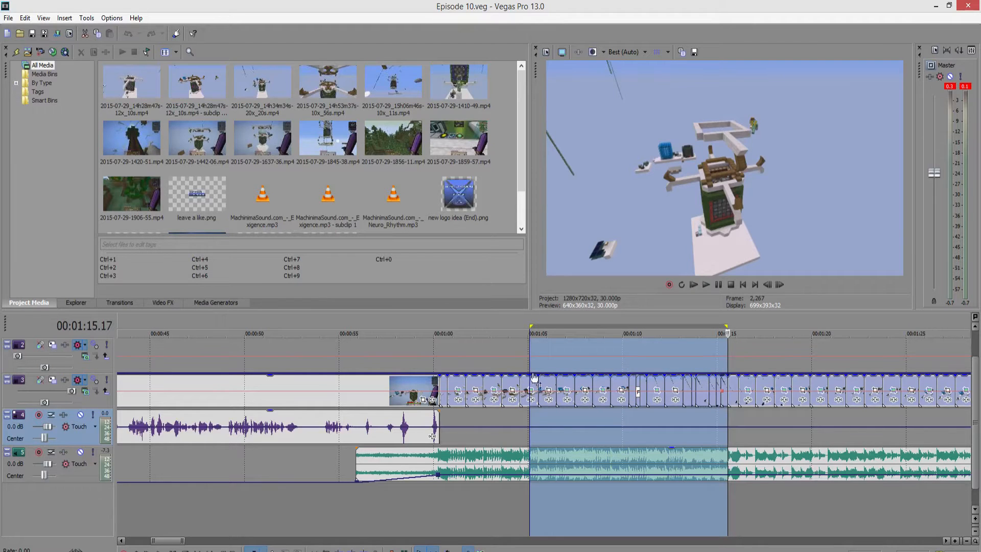
click(500, 507)
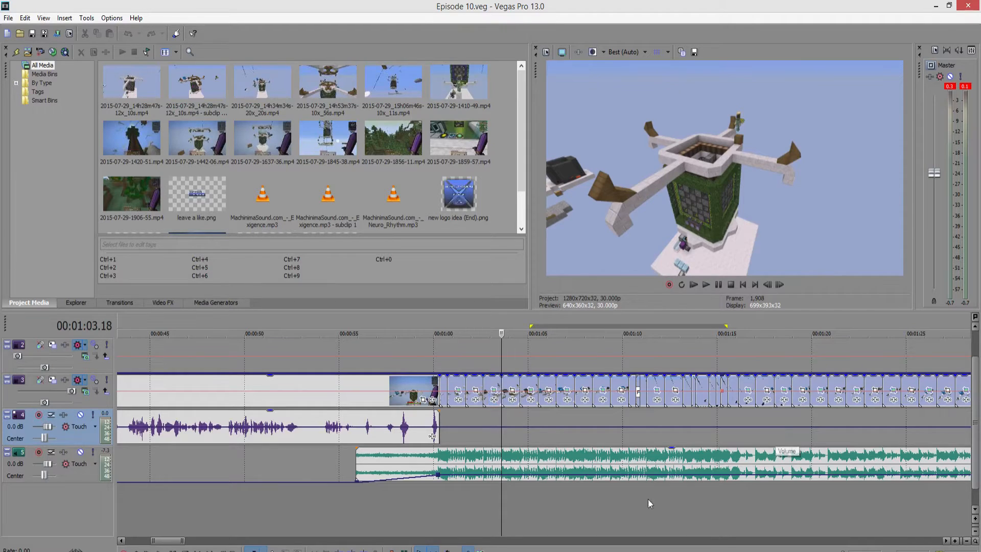
click(526, 516)
Examine the Episode 10 music's lead-in before 1:00 and its volume envelope around the mid-timelapse commentary clip and closing fade.
scroll(632, 413, down, 5)
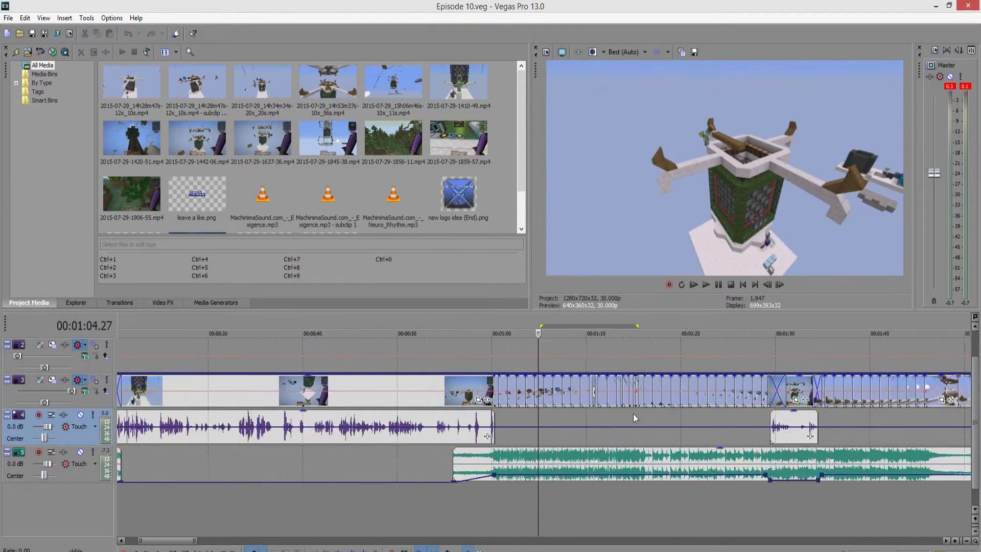
scroll(623, 421, down, 2)
click(331, 499)
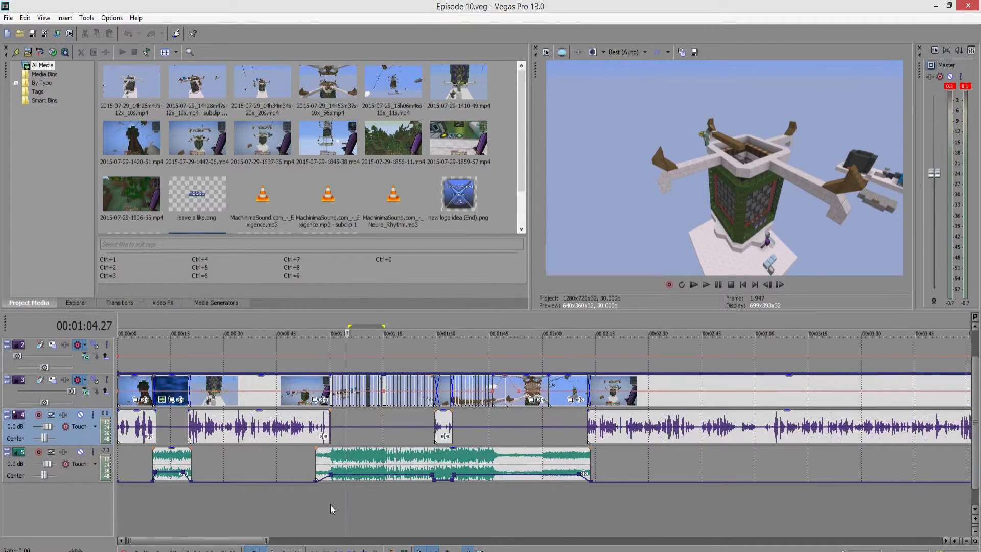
scroll(379, 403, up, 3)
scroll(379, 403, down, 3)
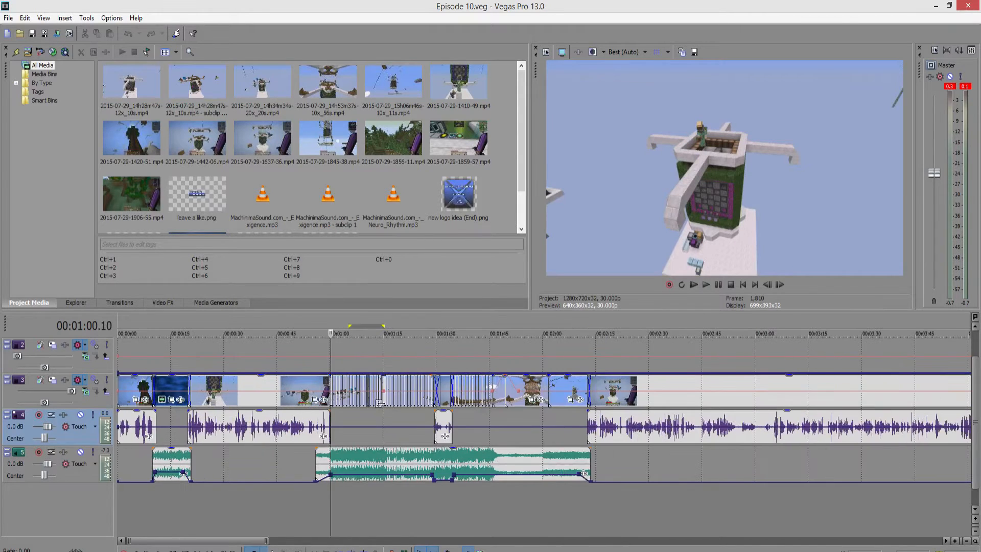
scroll(403, 455, up, 3)
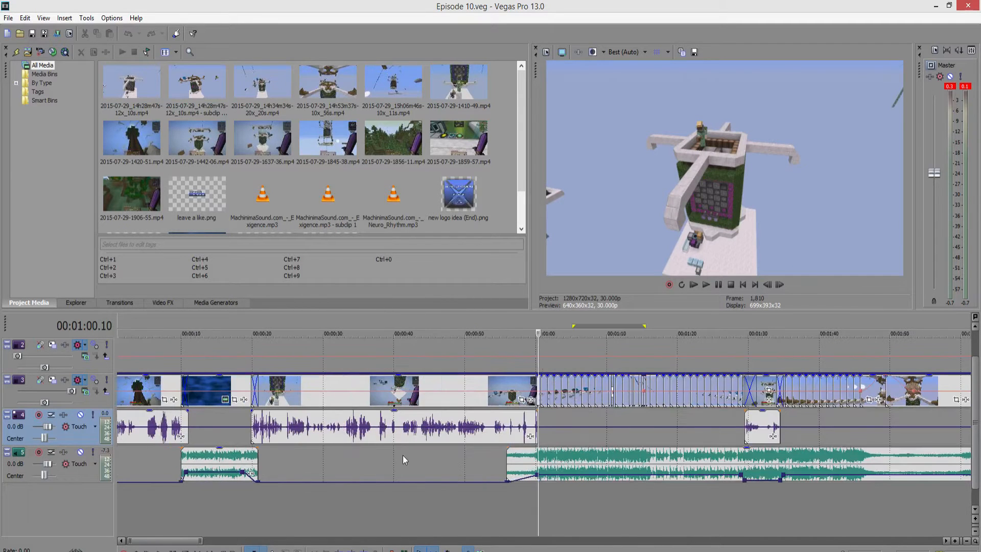
scroll(602, 433, up, 3)
scroll(604, 433, down, 3)
scroll(604, 433, down, 2)
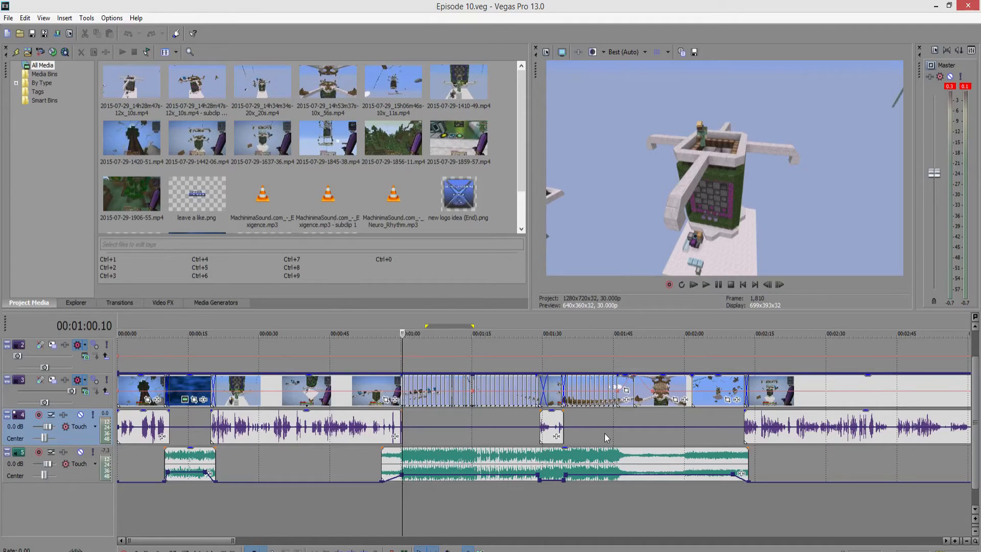
scroll(606, 437, up, 5)
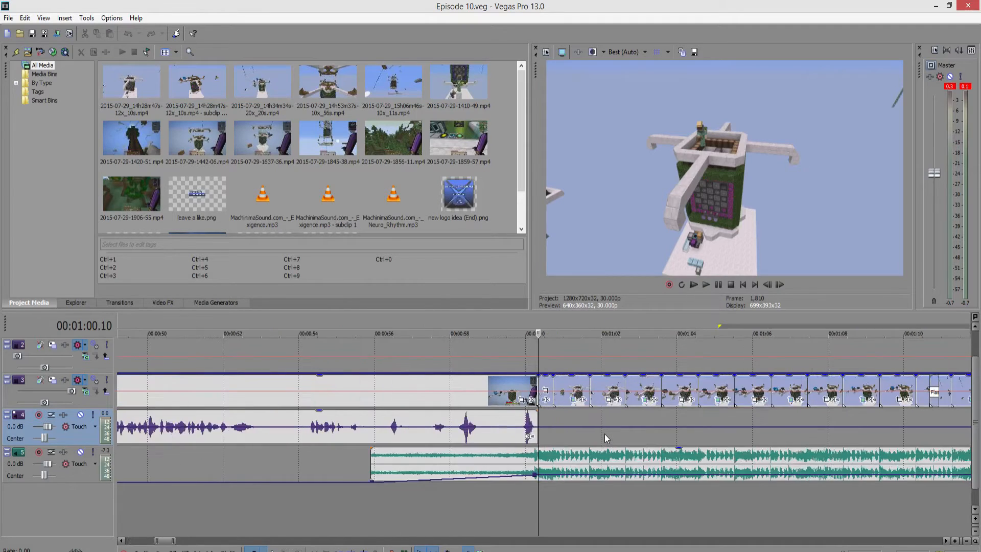
Lower the background music's volume envelope point at the timelapse start, about 1:00, to silence the music's lead-in.
click(590, 398)
click(532, 494)
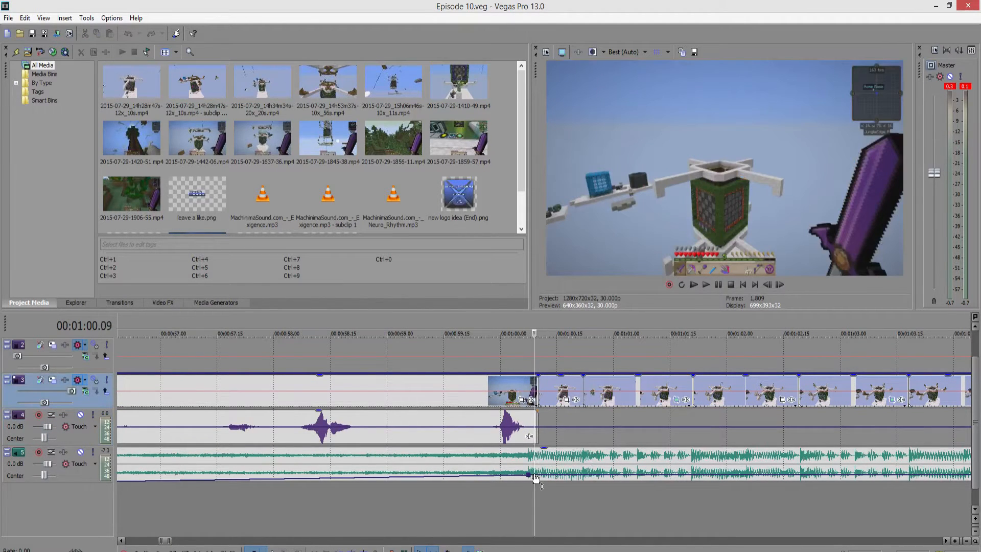
scroll(533, 508, down, 5)
scroll(534, 507, down, 7)
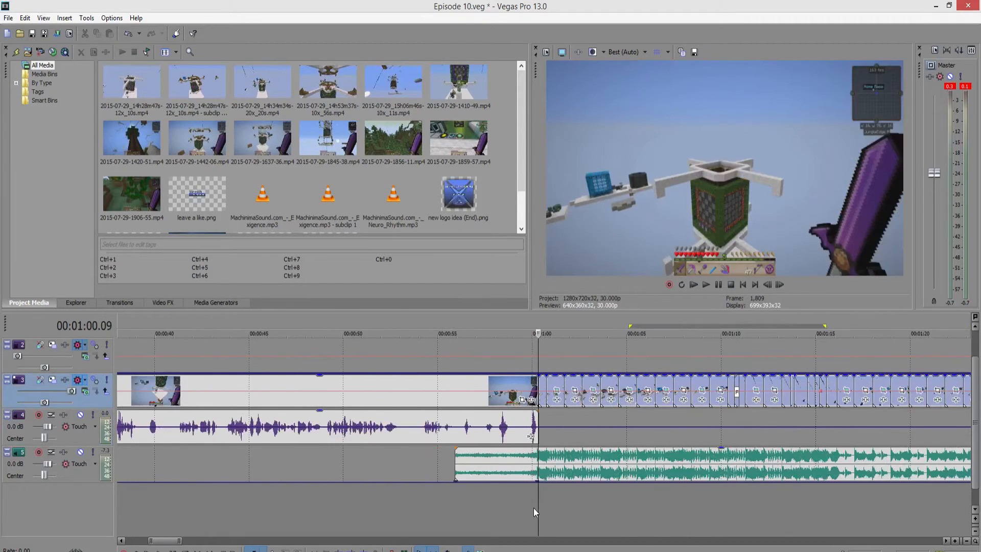
scroll(645, 503, right, 3)
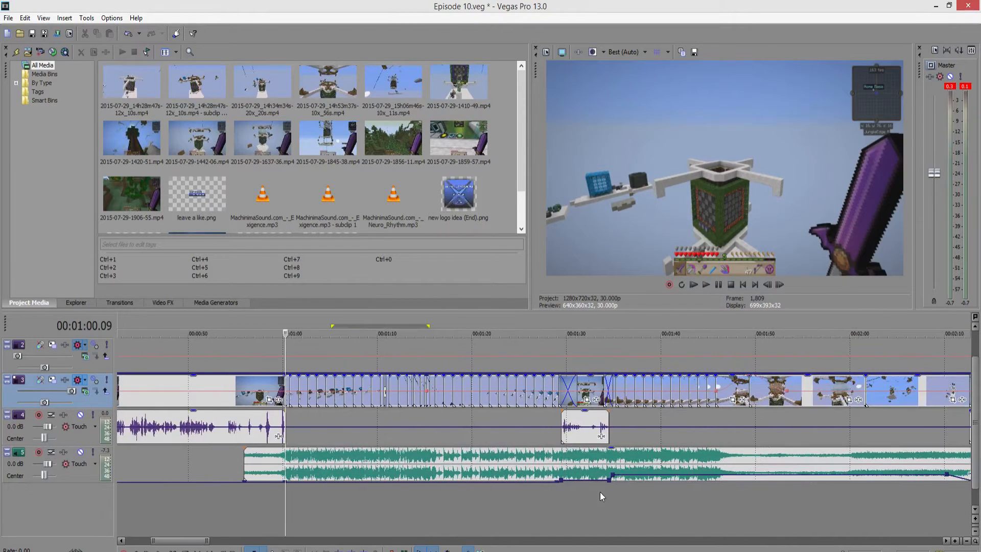
Lower the music's remaining volume envelope points, at about 1:35 and 2:10, to -Inf dB.
click(574, 489)
scroll(575, 490, up, 6)
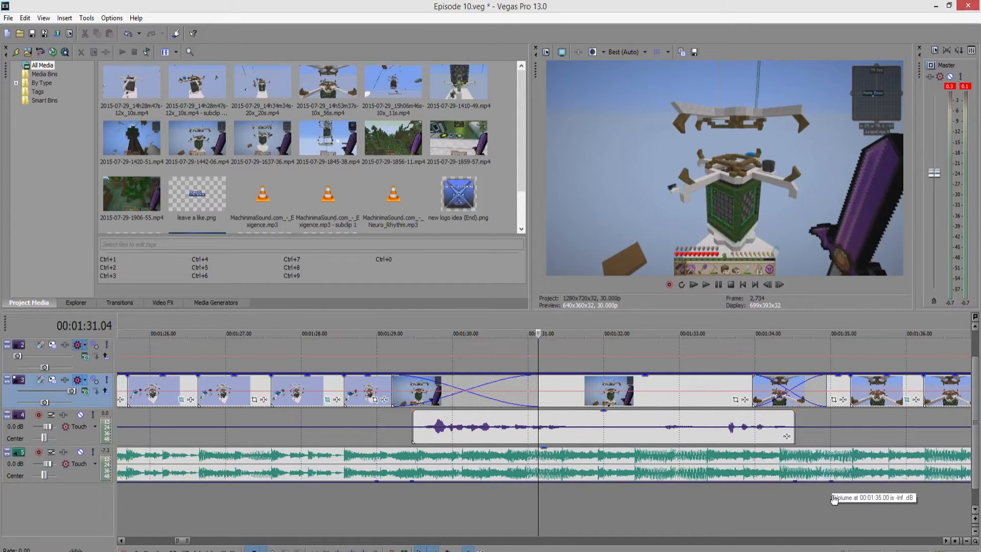
scroll(413, 521, down, 5)
scroll(414, 519, down, 3)
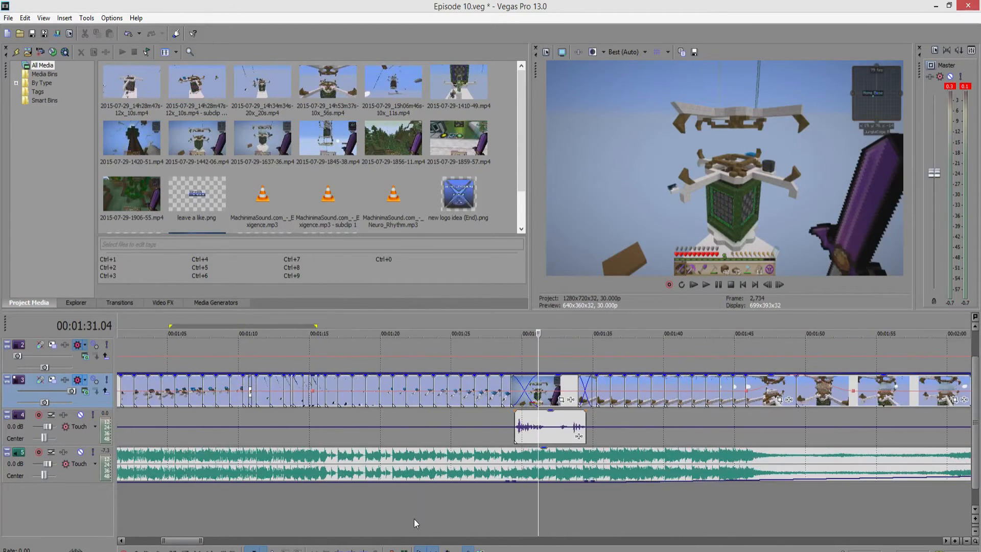
drag(816, 474, 819, 498)
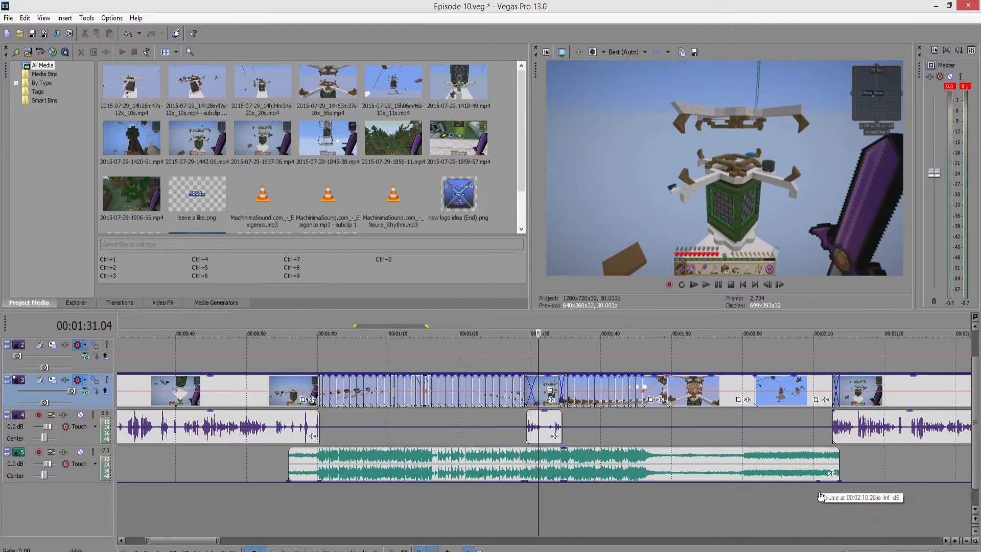
Play the timelapse section without its music from about 0:55 to about 1:12.
click(282, 495)
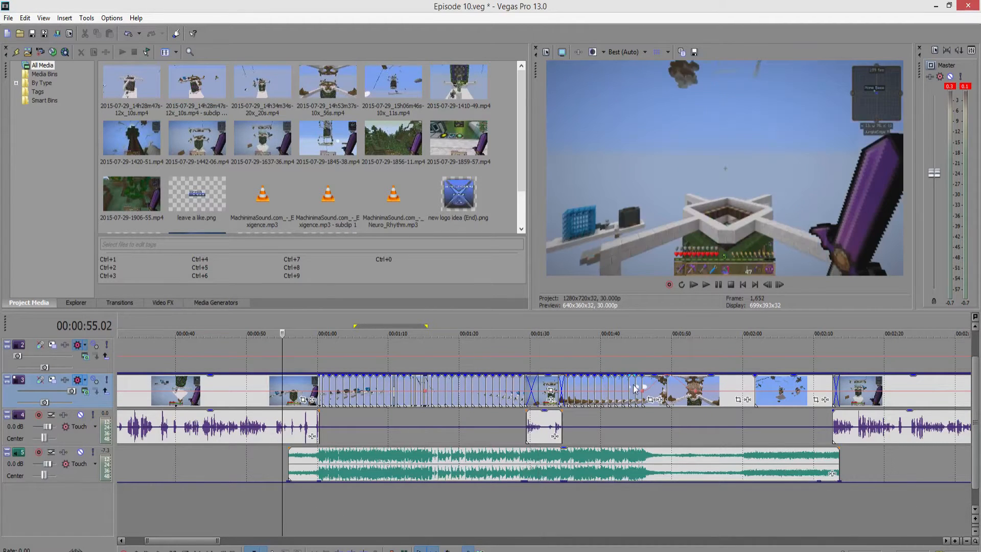
drag(307, 427, 311, 478)
click(705, 284)
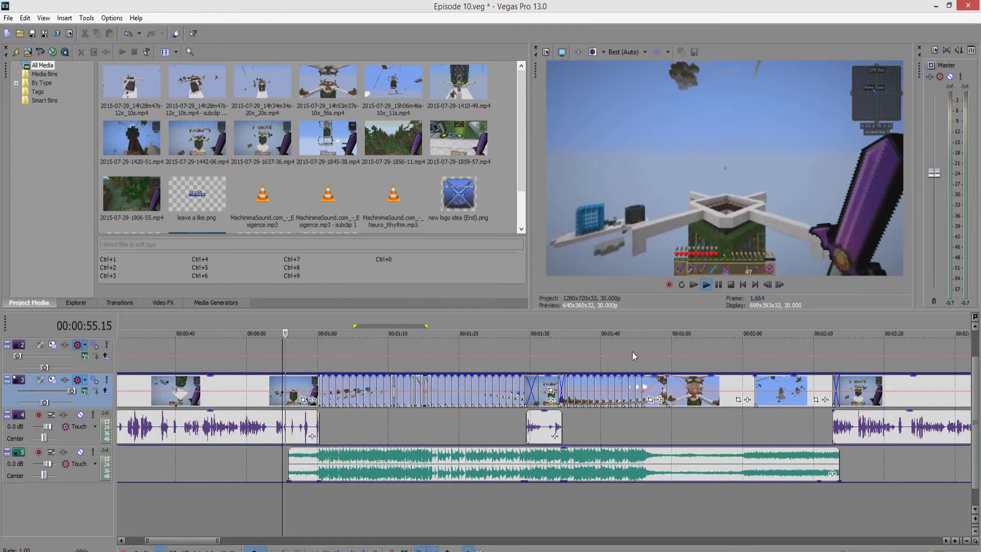
scroll(421, 459, up, 3)
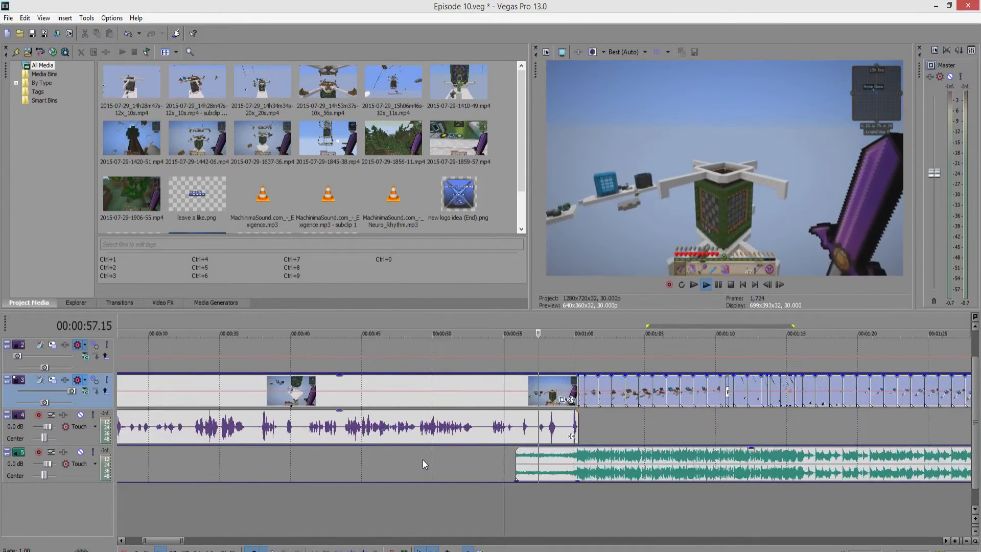
drag(164, 540, 171, 540)
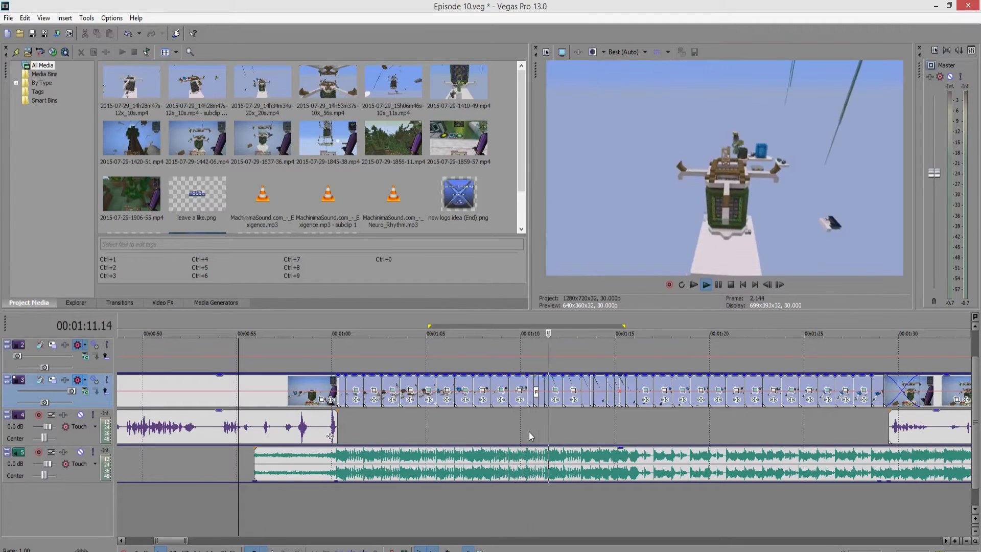
click(718, 285)
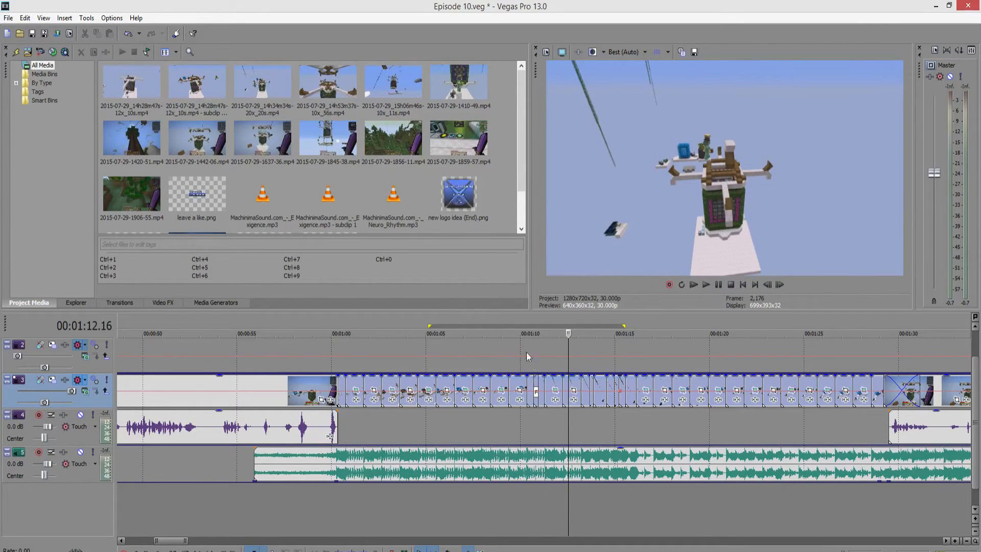
Preview the timelapse at about 1:09 and just before 1:00, and inspect its first short clips up to about 1:02.
click(520, 505)
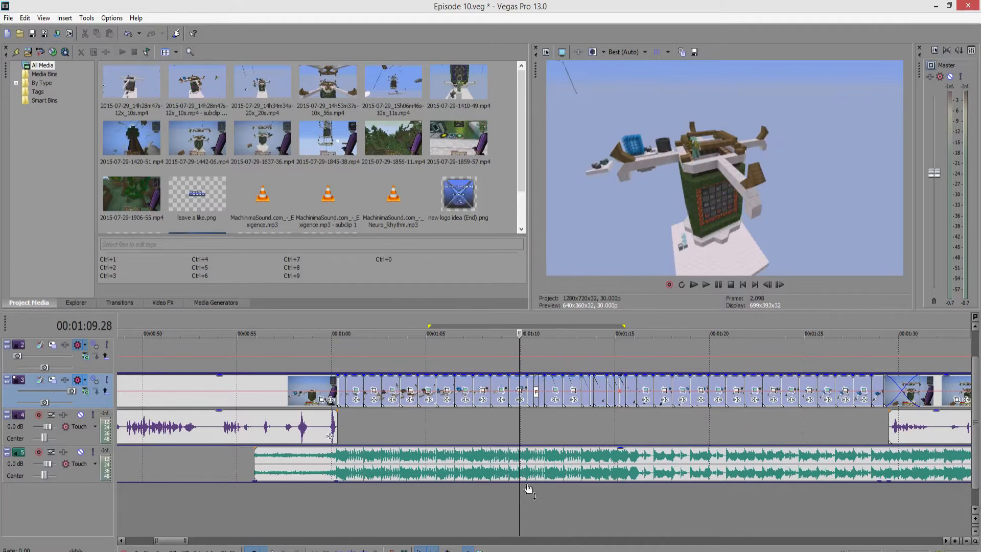
click(327, 507)
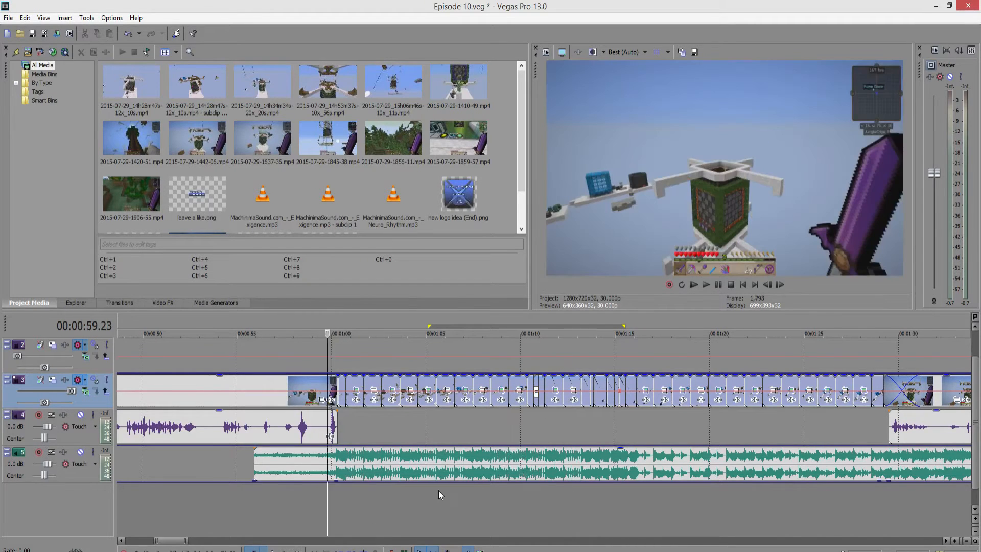
scroll(447, 490, up, 5)
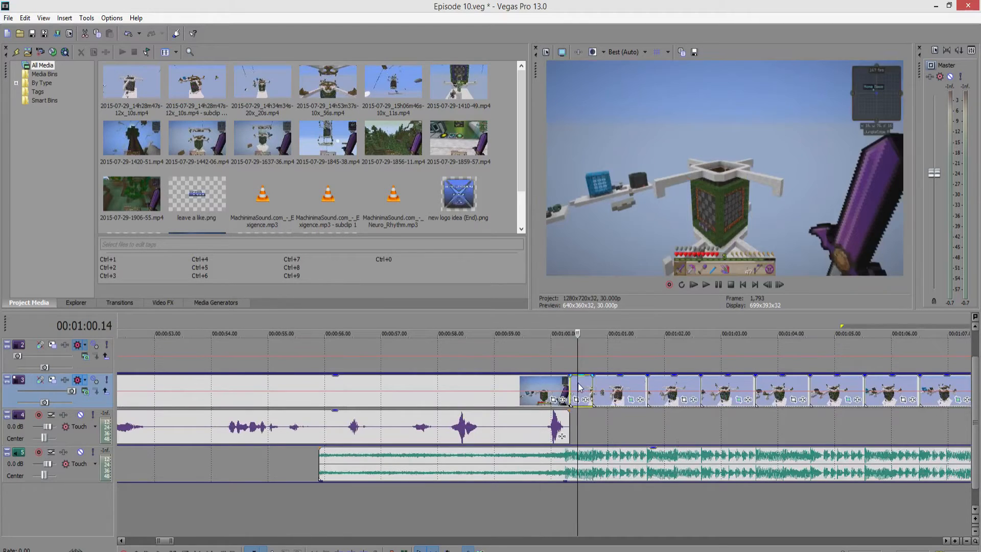
click(604, 390)
click(659, 392)
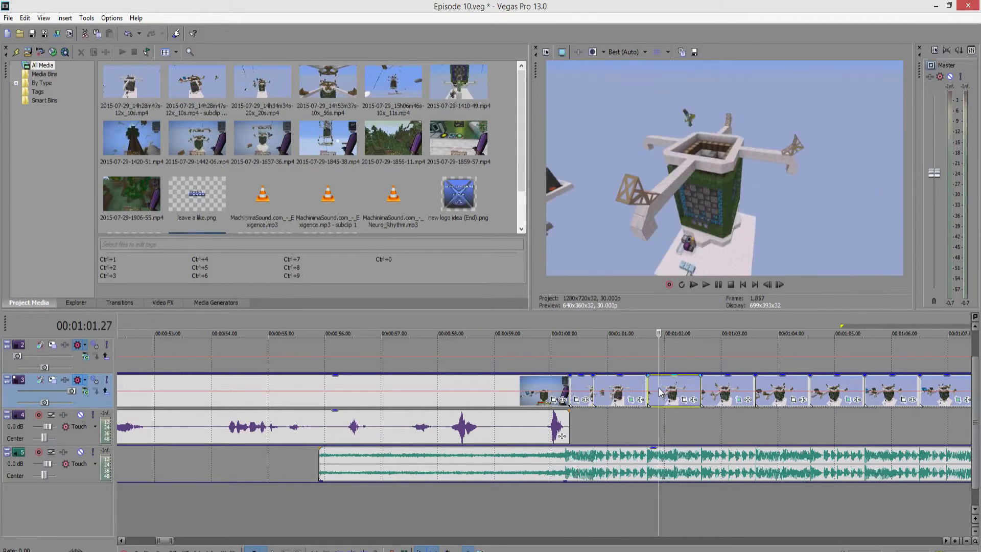
scroll(581, 438, down, 2)
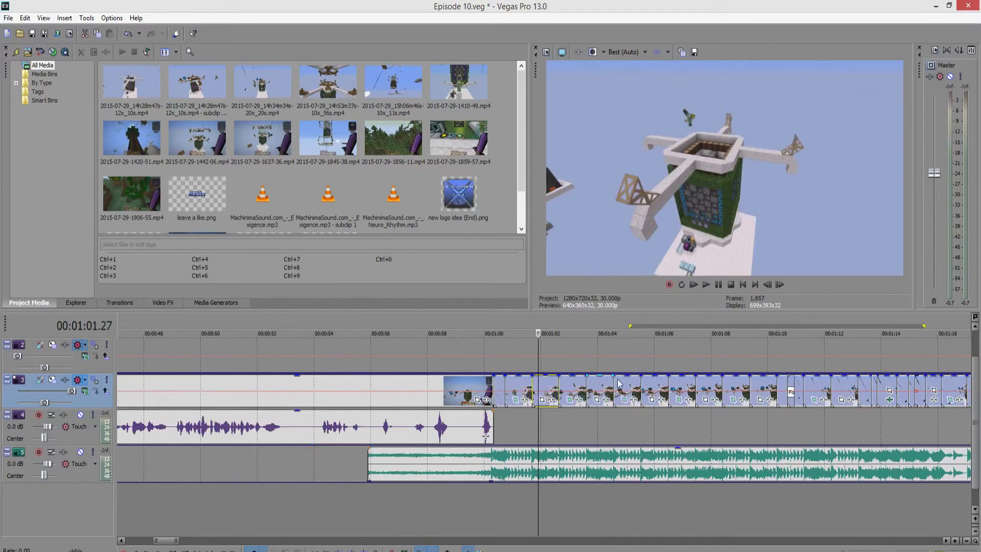
Add the source clip 2015-07-29_14h28m47s-12x_10s.mp4 to a new video track below the music, starting at about 0:57.
click(387, 99)
click(196, 92)
click(133, 88)
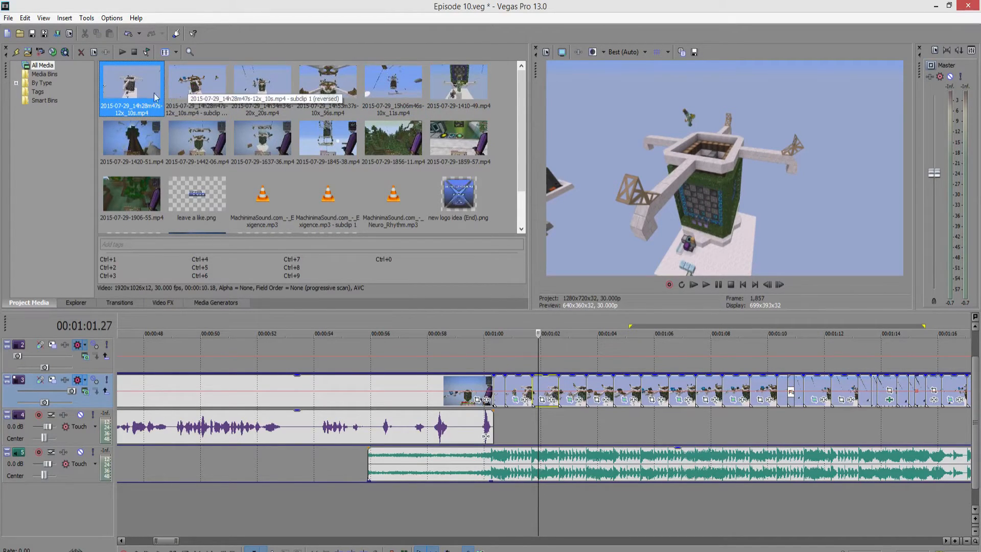
drag(129, 87, 416, 511)
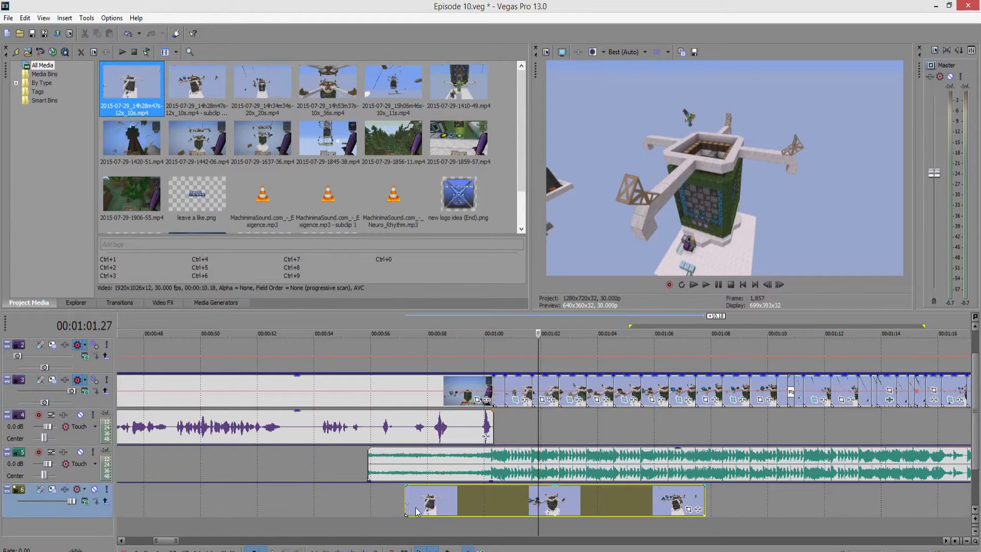
Play the added source clip from about 0:57 to about 1:05 and delete it from the new track.
click(429, 526)
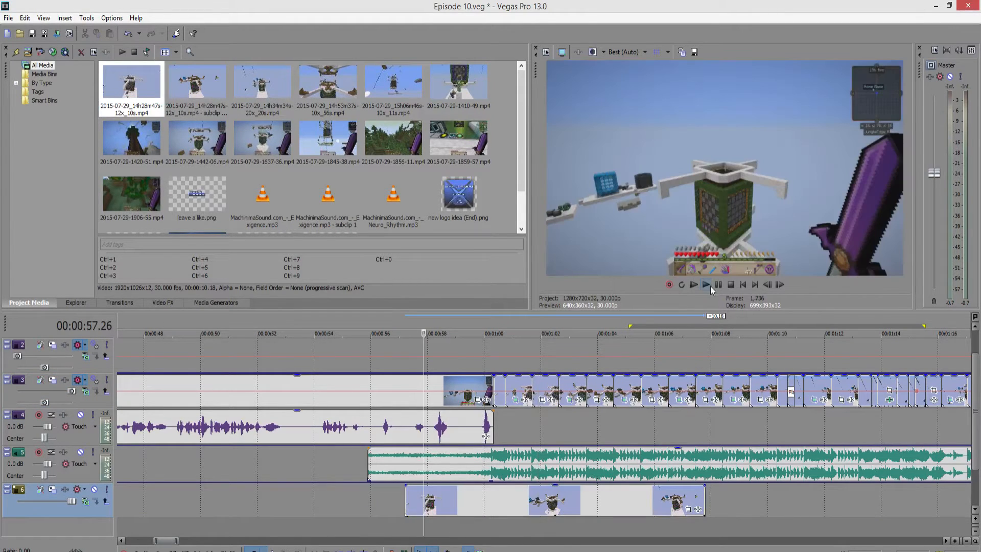
click(710, 286)
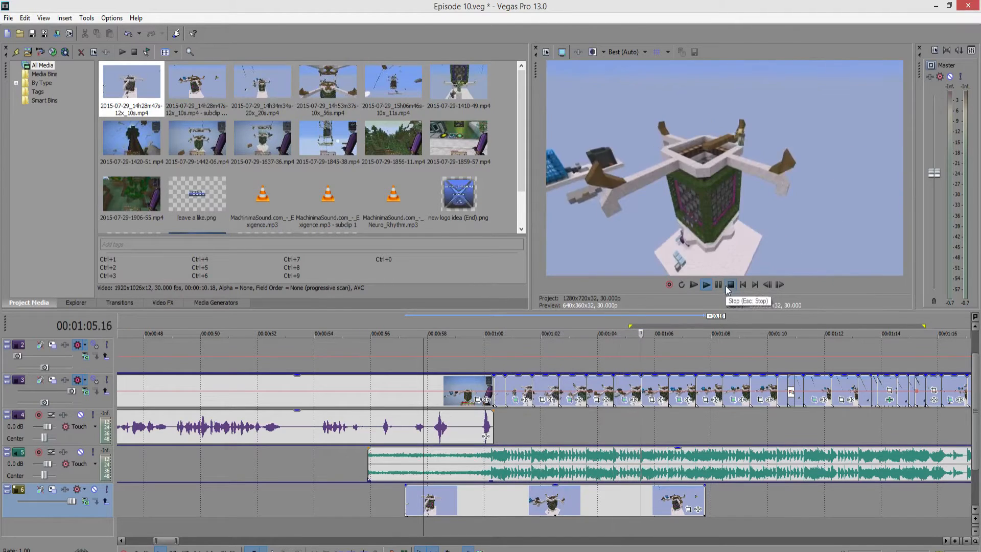
click(727, 286)
click(544, 499)
key(Delete)
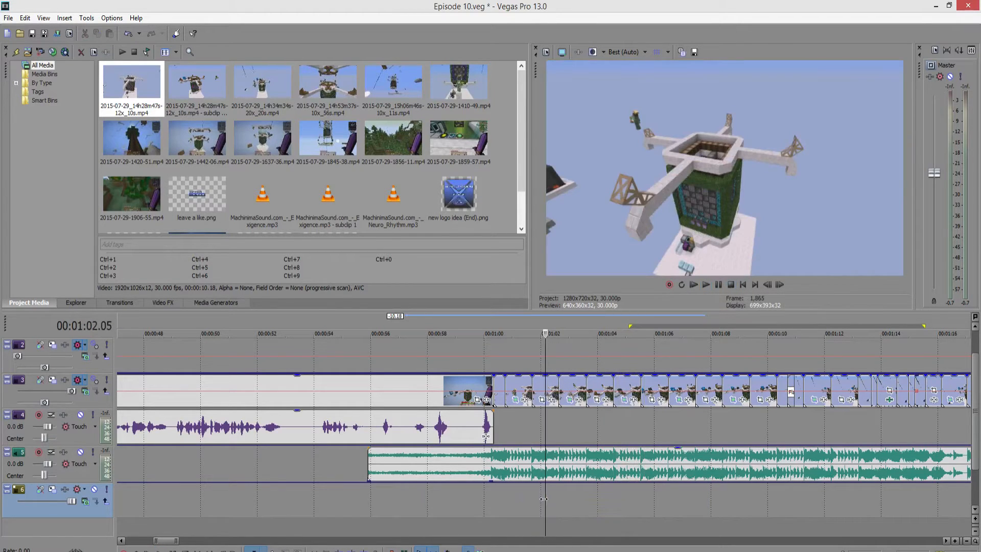
Place 2015-07-29_14h28m47s-12x_10s.mp4 on the empty video track past the episode's end, at about 23:32.
click(149, 90)
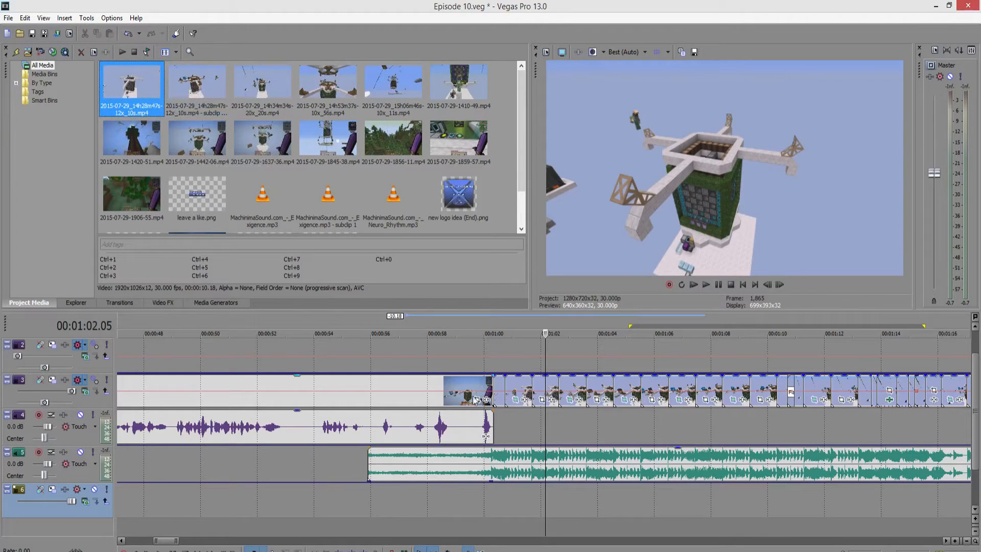
click(492, 503)
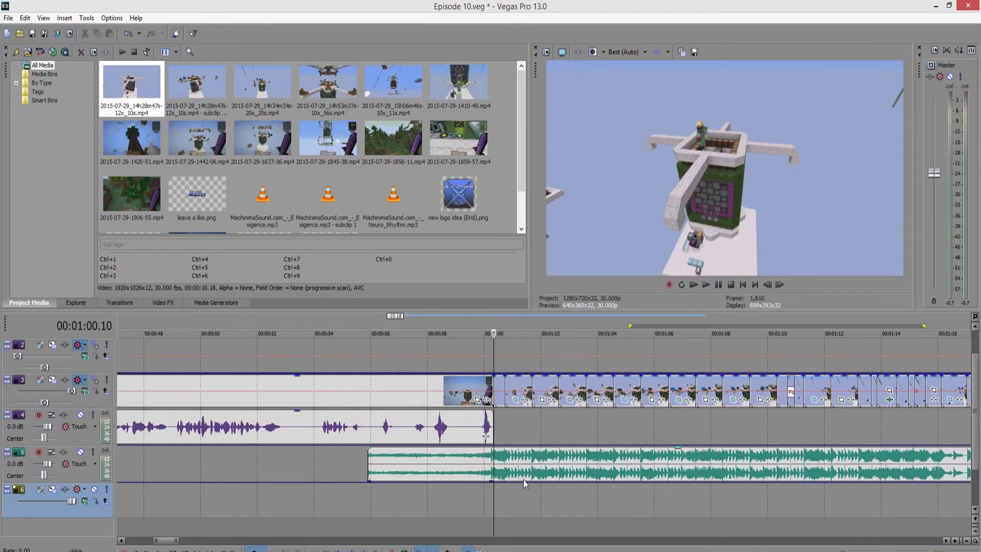
scroll(523, 479, down, 10)
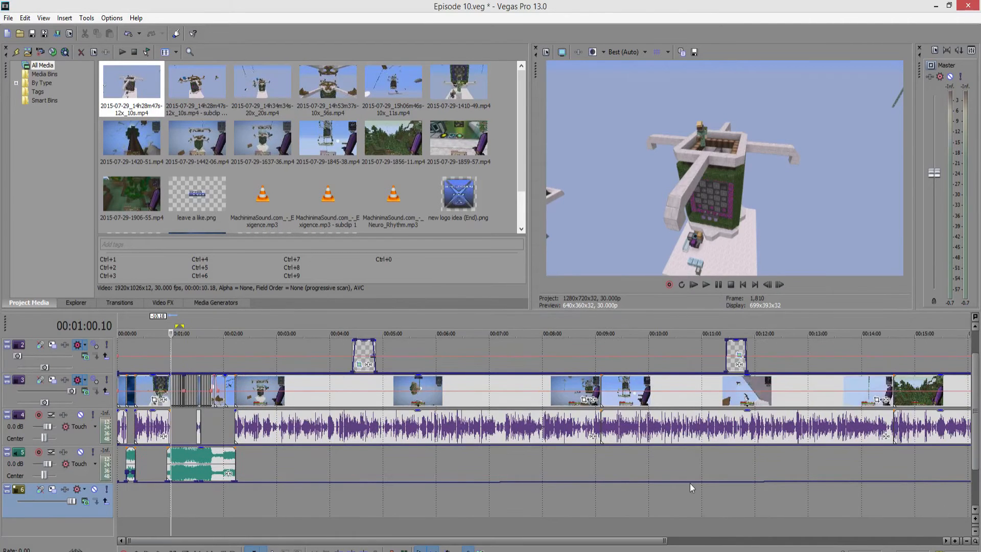
scroll(690, 483, right, 10)
drag(131, 87, 168, 162)
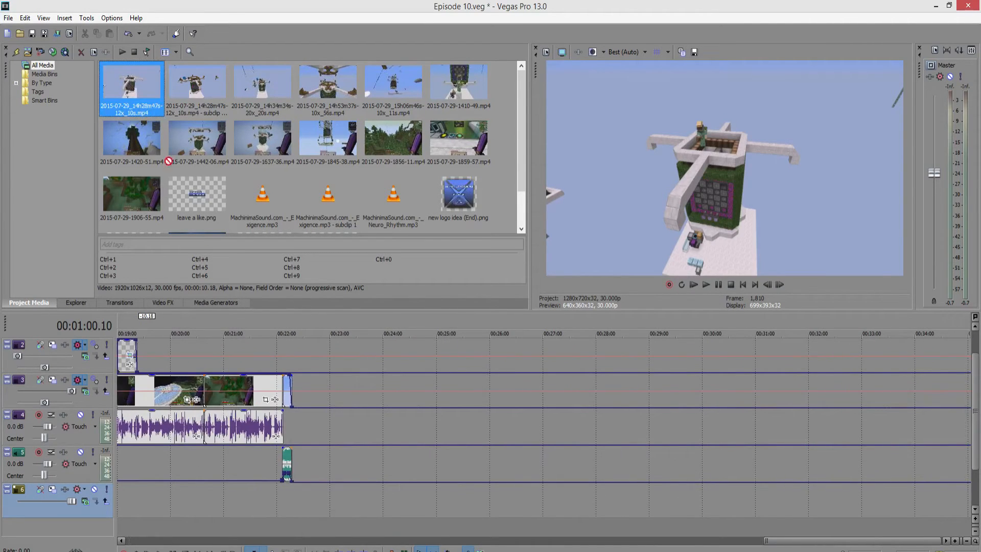
drag(362, 517, 365, 518)
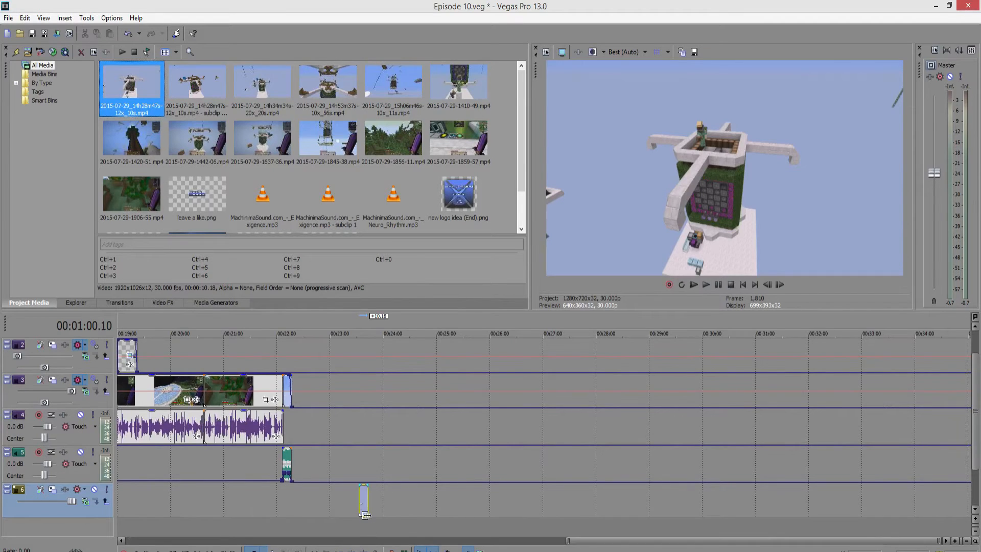
Locate the isolated clip past the episode's end and play it from its start.
scroll(352, 483, up, 5)
scroll(349, 475, down, 6)
scroll(274, 454, up, 4)
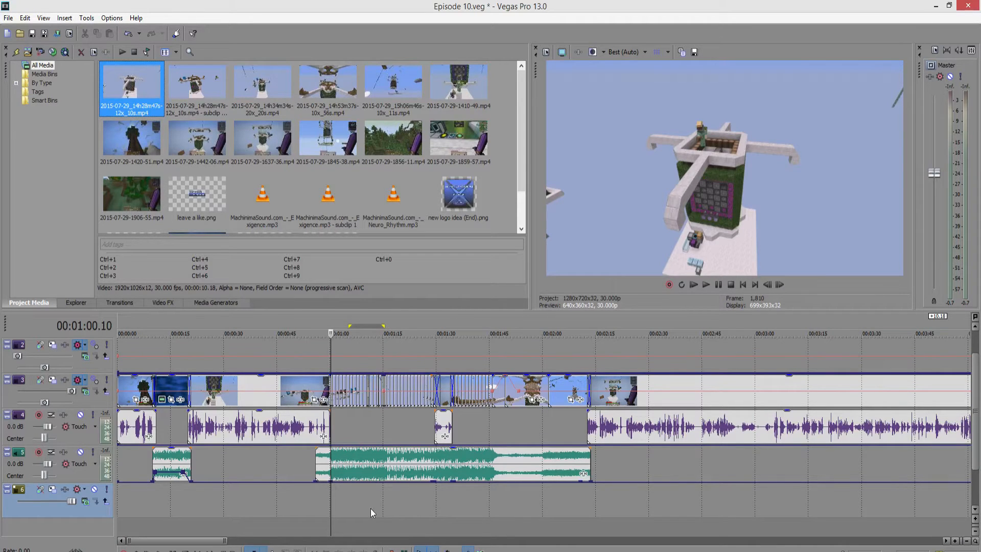
scroll(528, 473, right, 15)
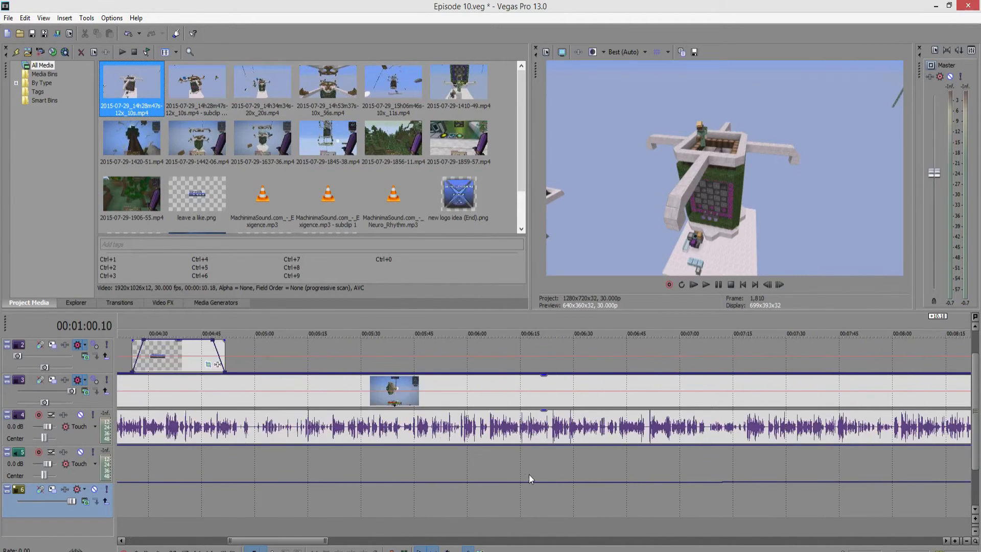
scroll(526, 475, right, 10)
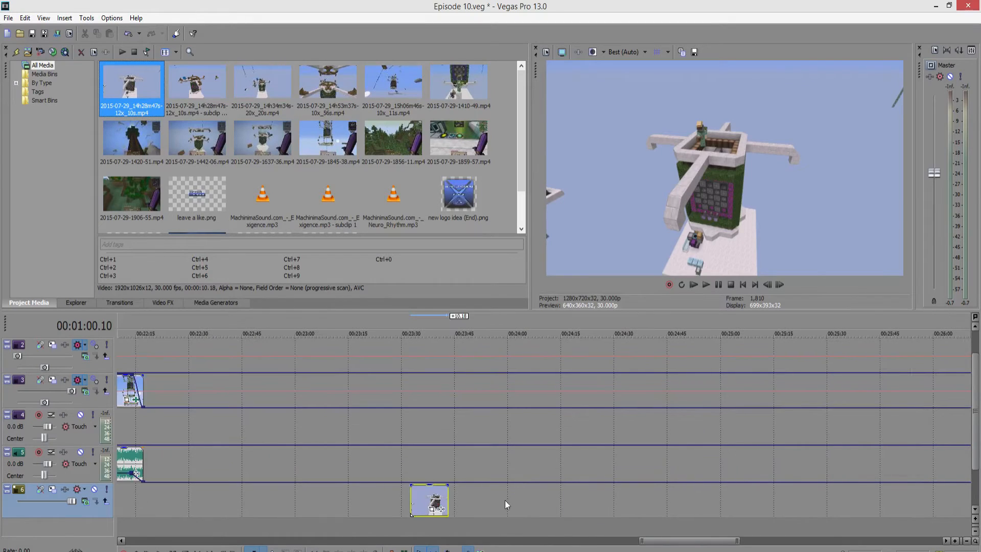
click(410, 526)
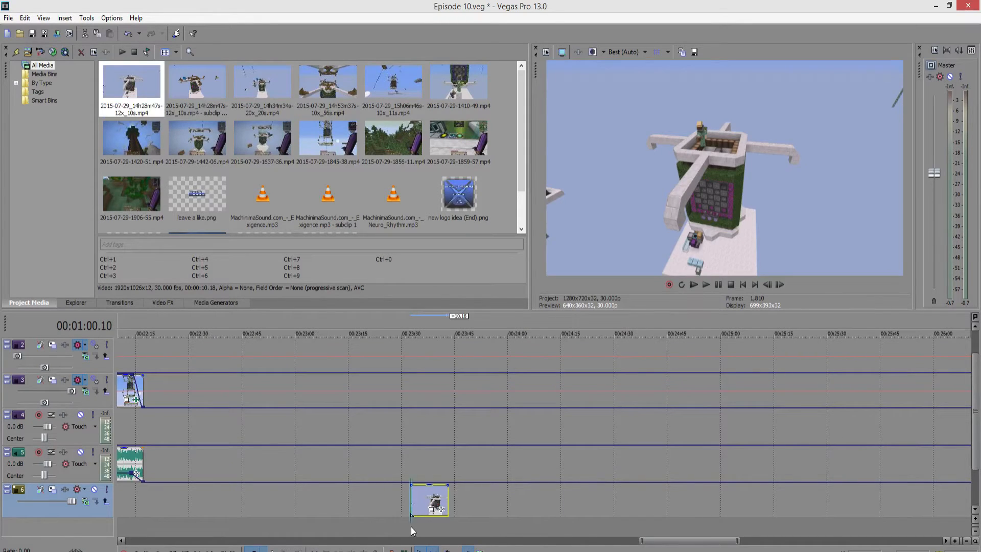
click(705, 285)
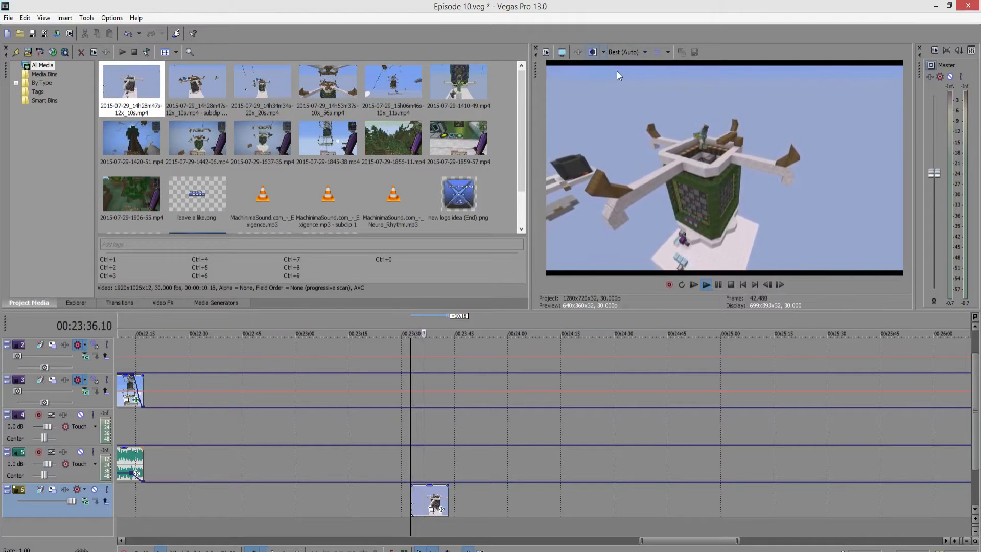
Turn off Maintain Aspect Ratio and disable resampling for the isolated timelapse clip.
right_click(422, 495)
mouse_move(489, 399)
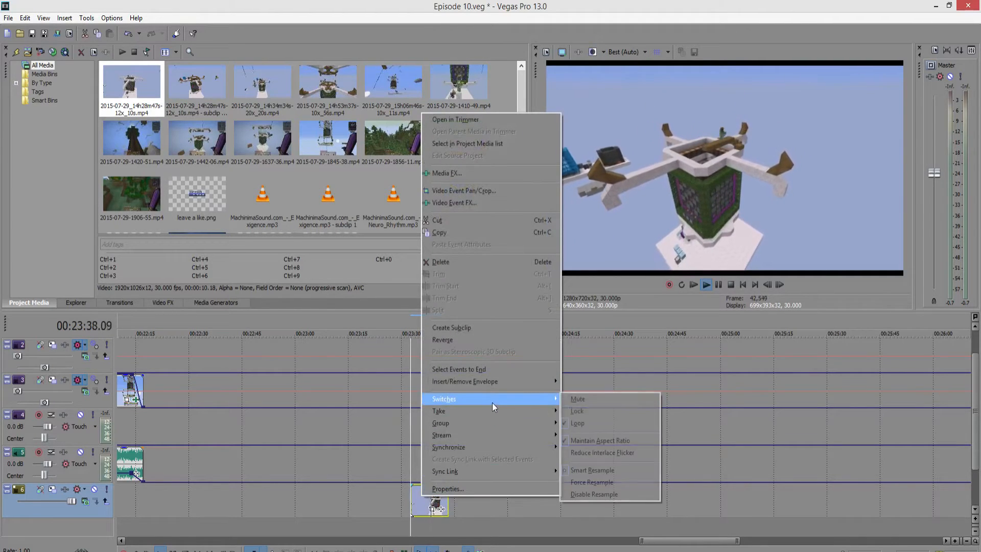
click(574, 442)
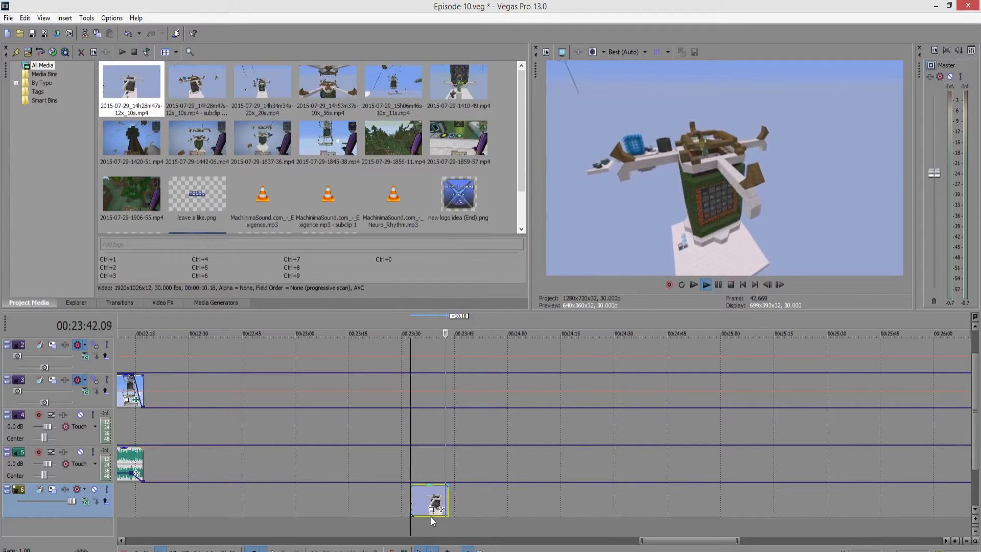
right_click(424, 501)
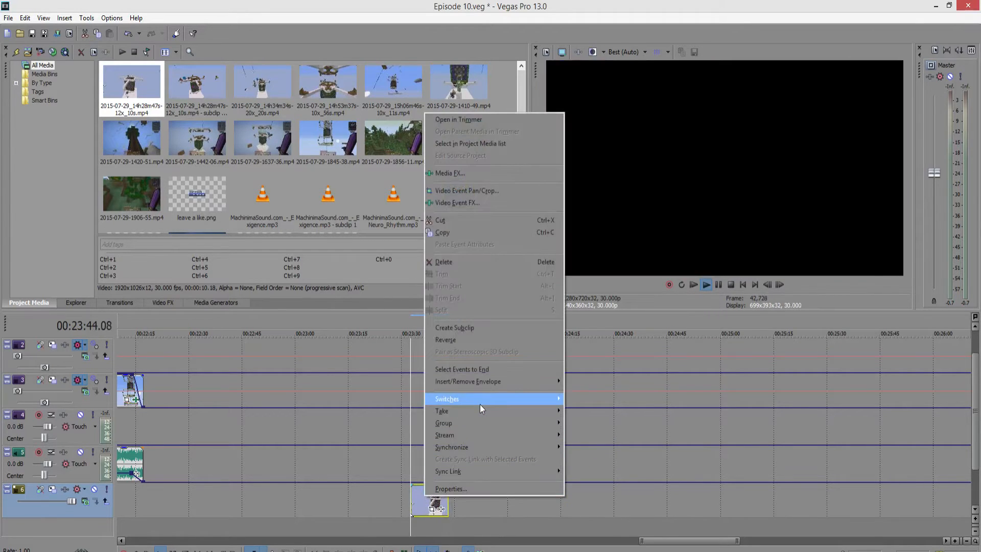
mouse_move(551, 398)
click(596, 494)
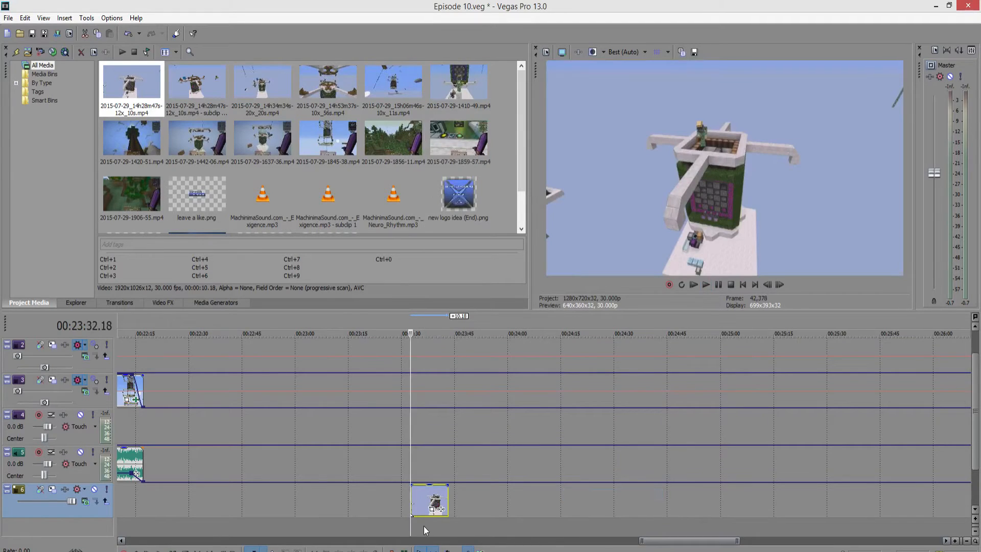
Play the isolated timelapse clip from its start to about 23:41 and pause the playback.
click(705, 284)
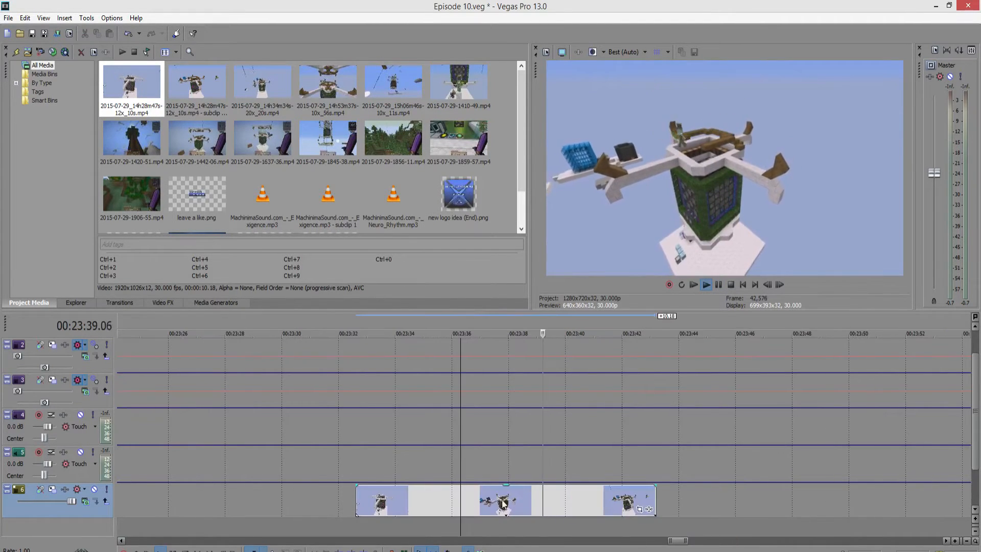
scroll(430, 518, up, 5)
click(430, 518)
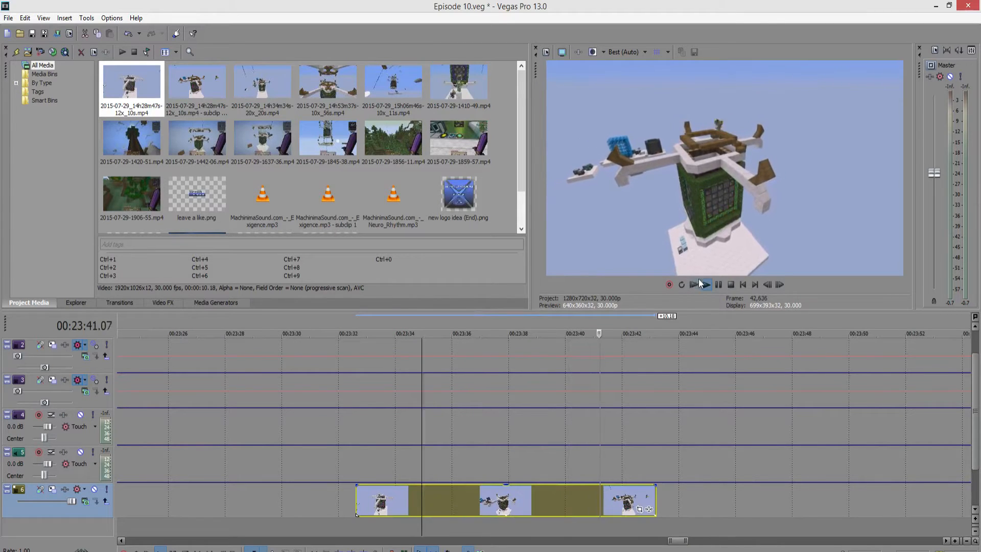
click(719, 284)
Find the start of the finished timelapse at about 1:00 and inspect how its cuts line up with the music waveform.
scroll(510, 399, down, 10)
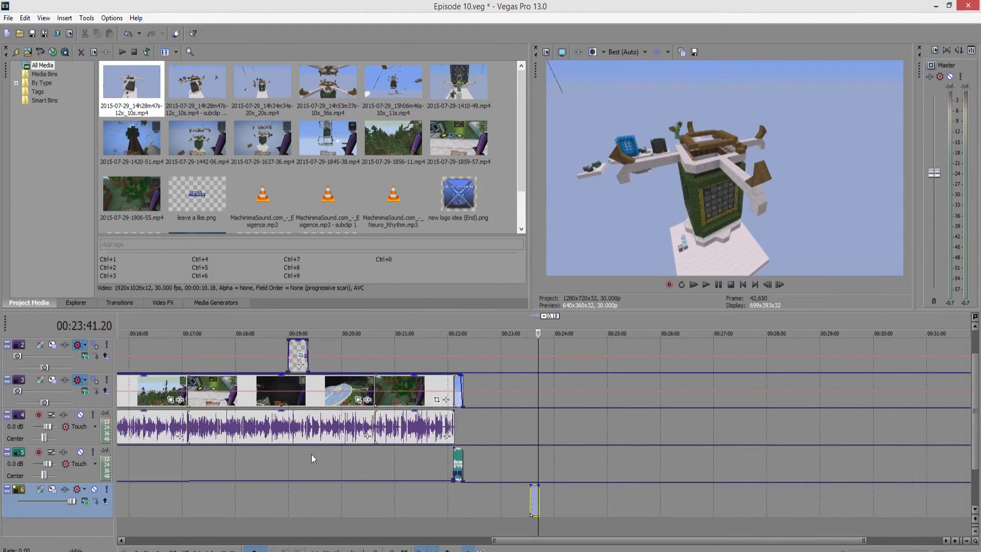
scroll(313, 453, left, 10)
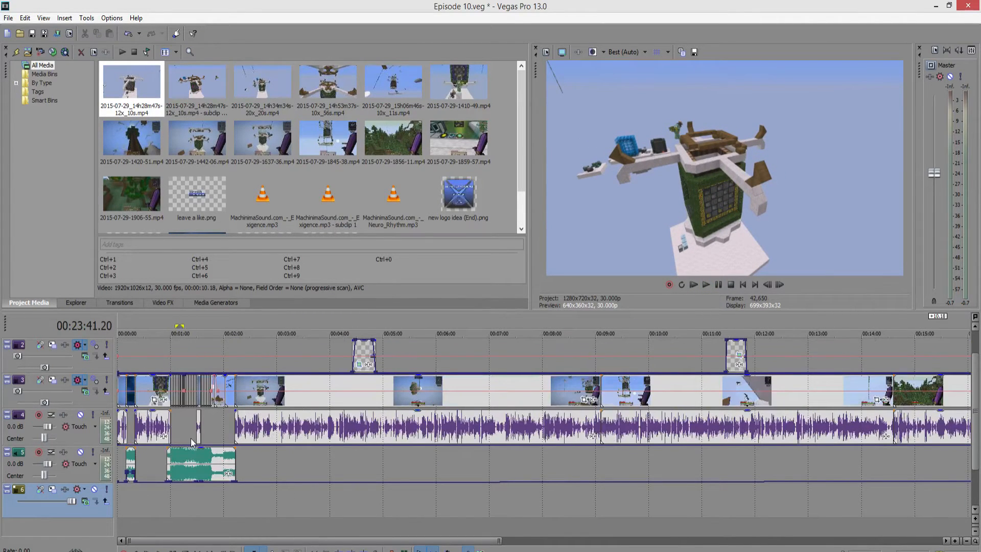
click(179, 457)
scroll(539, 488, up, 10)
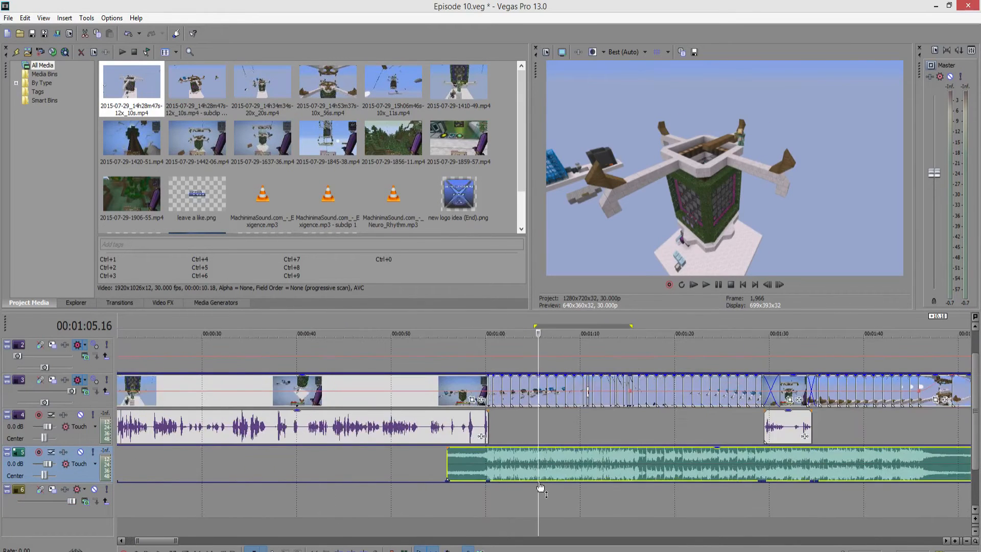
scroll(540, 487, up, 2)
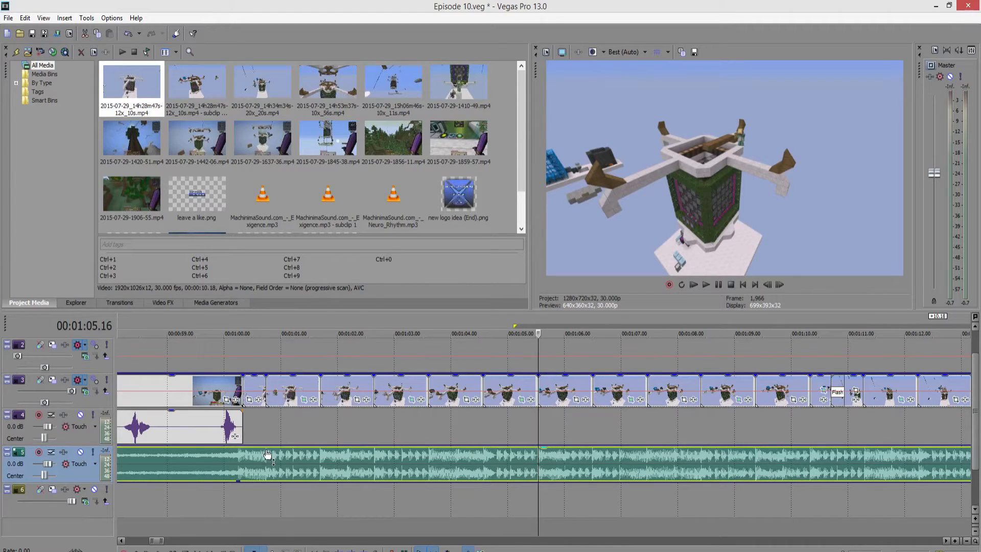
scroll(295, 461, up, 1)
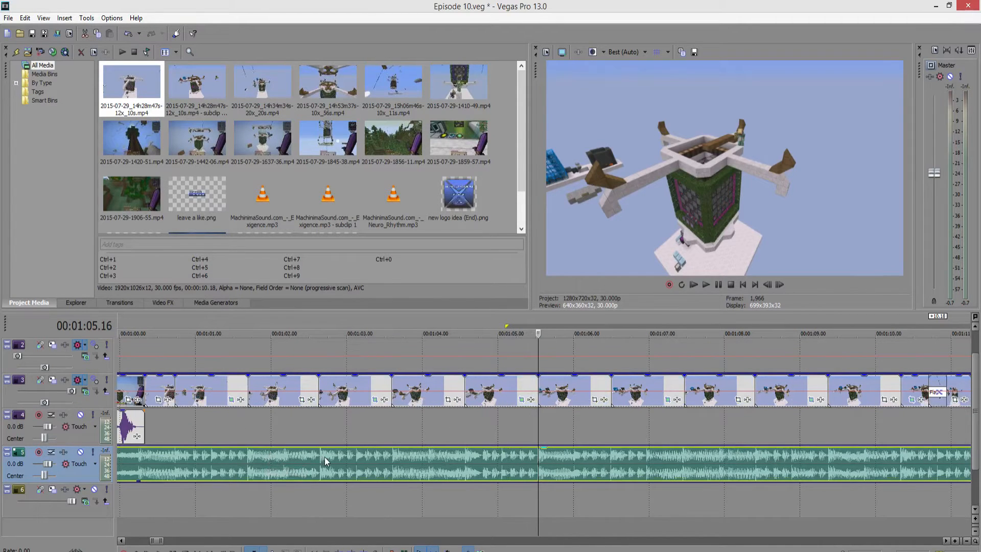
scroll(323, 457, left, 2)
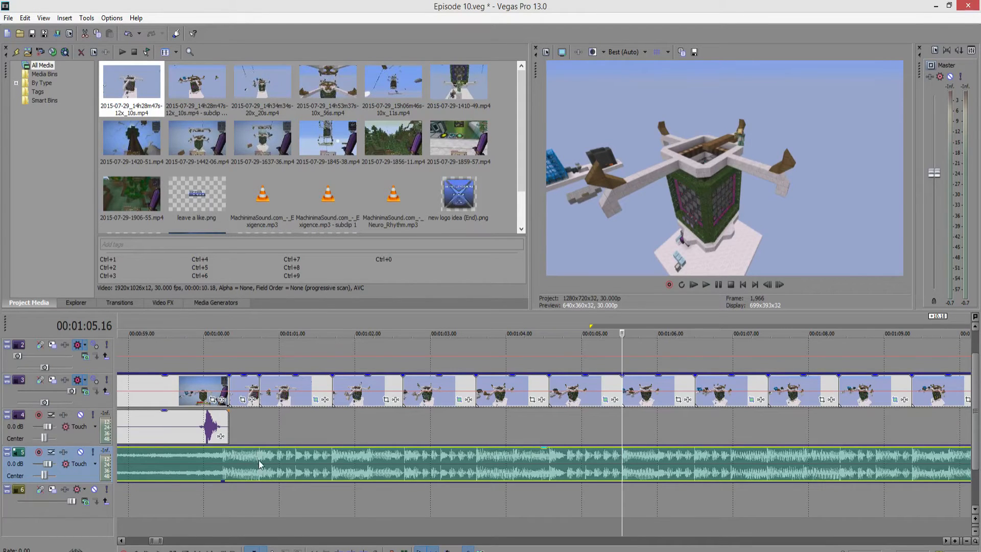
Examine the timelapse's successive cut points against the music beats from 1:00.22 to 1:07.14.
click(261, 401)
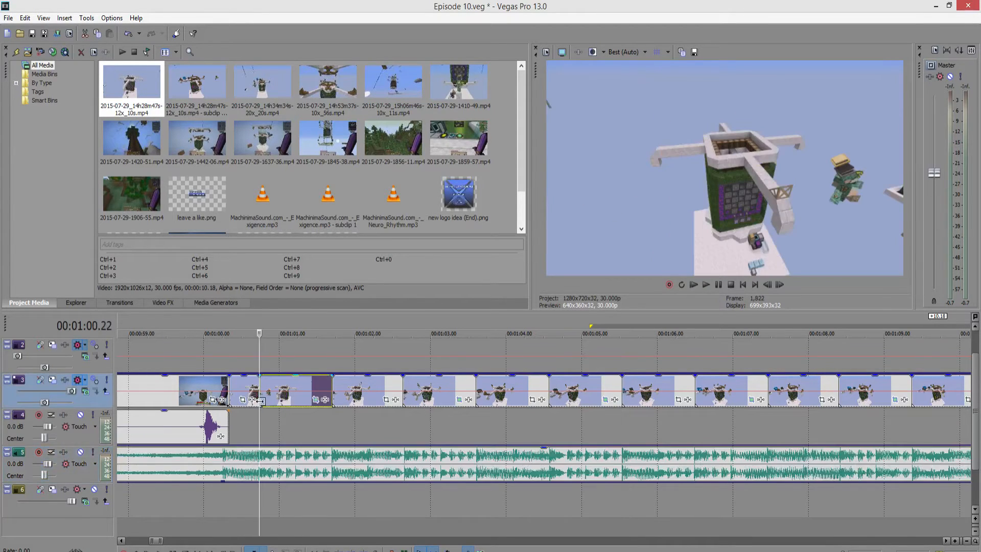
click(334, 395)
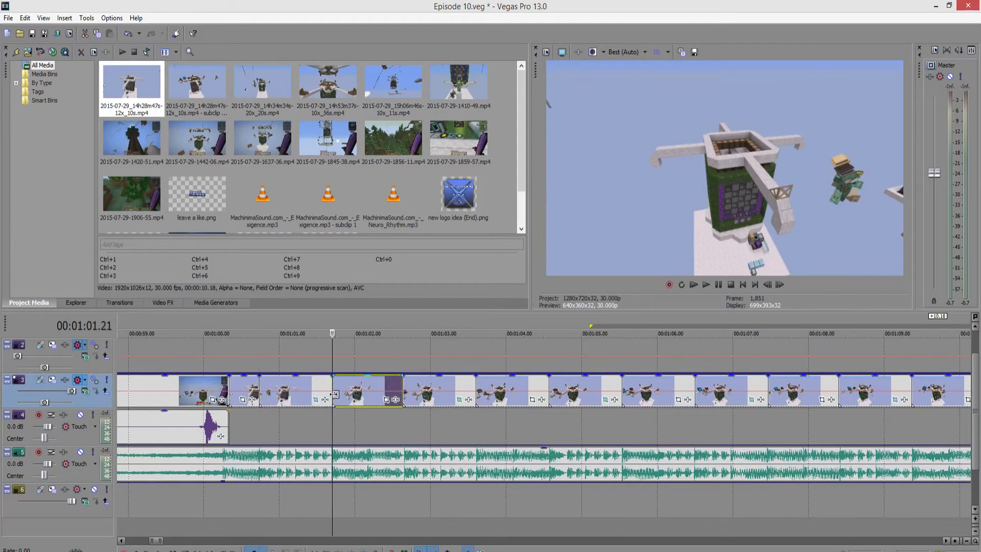
click(404, 396)
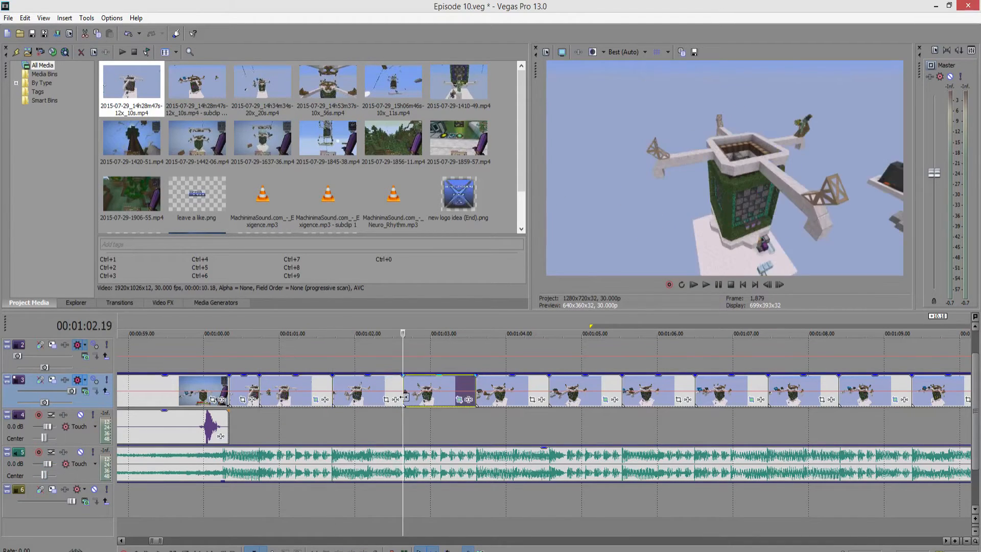
click(478, 397)
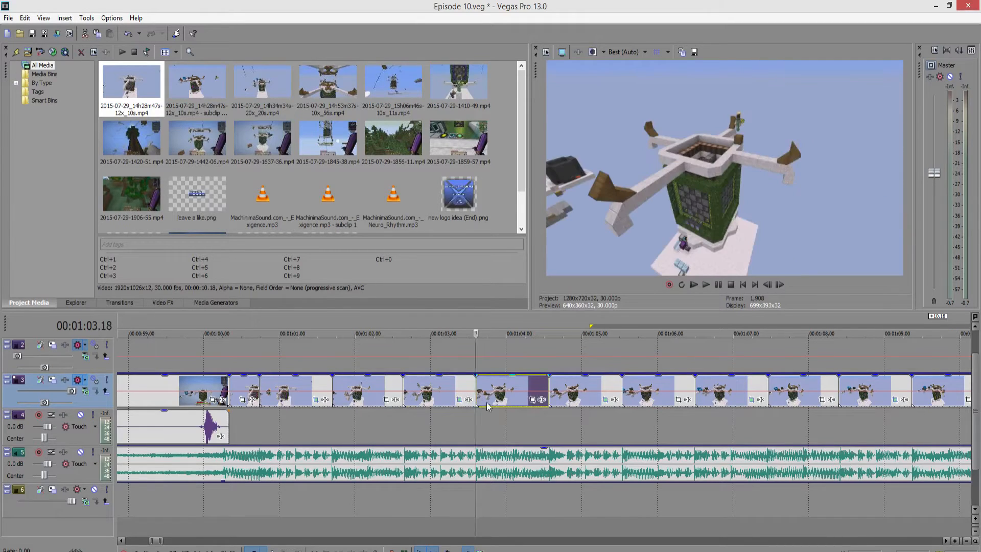
click(562, 401)
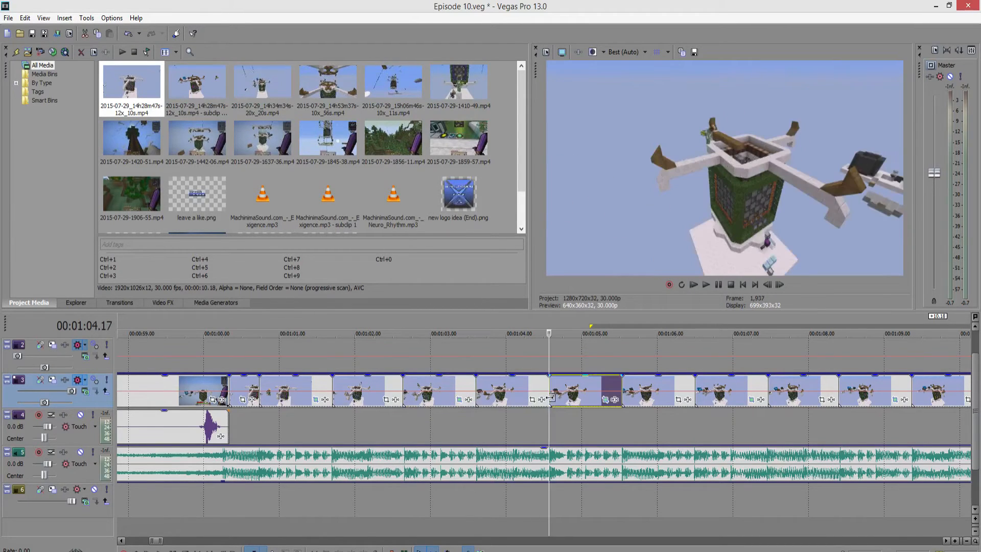
click(620, 396)
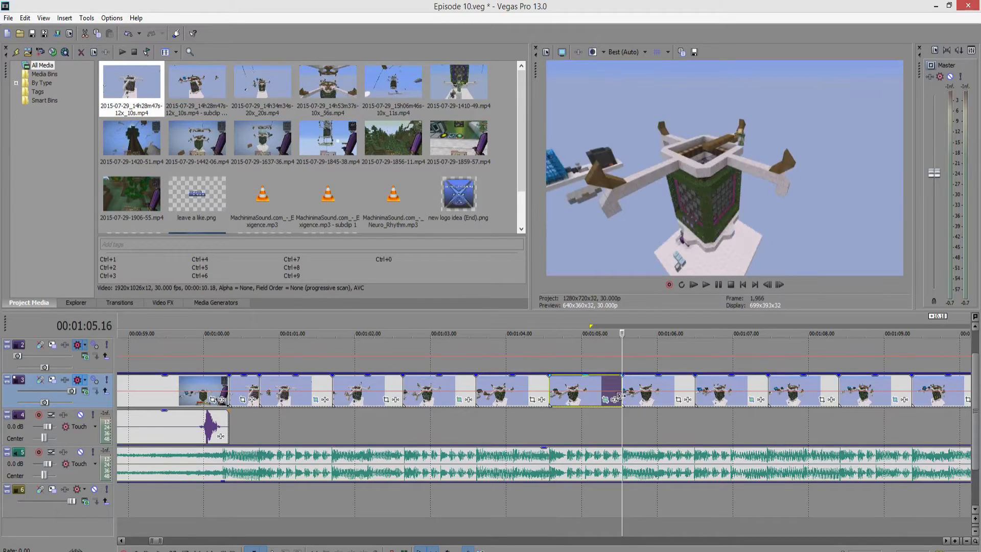
click(692, 401)
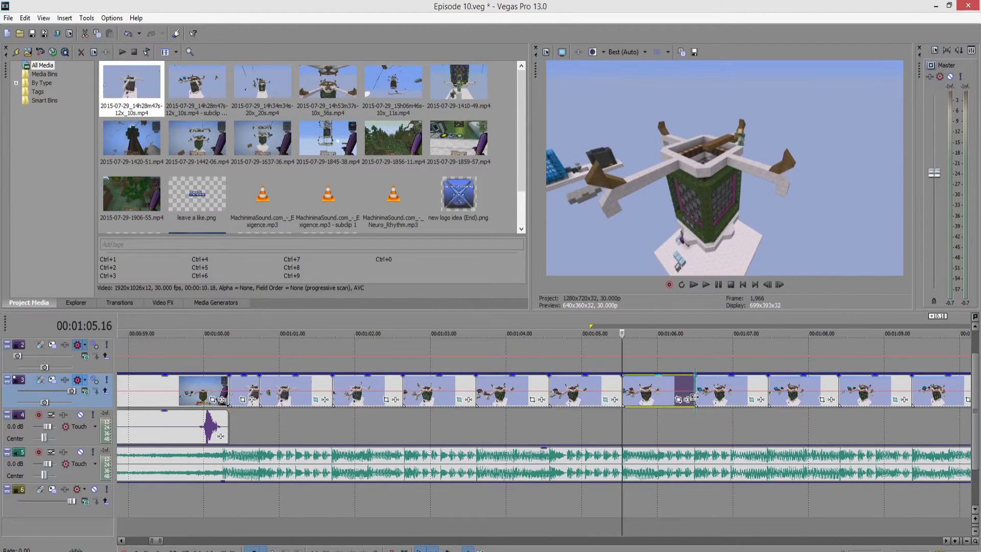
click(761, 398)
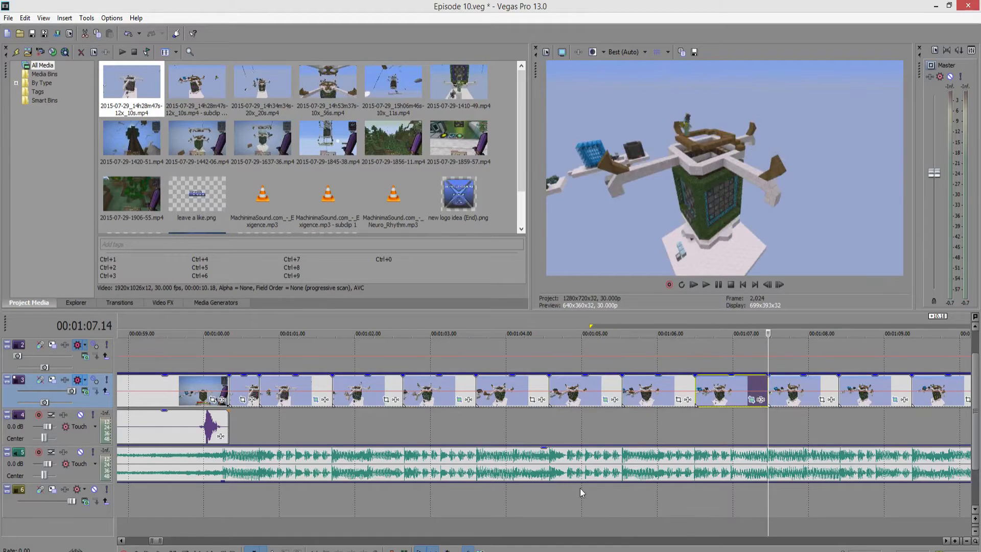
Look over the rest of the finished timelapse and return to the isolated clip past the episode's end.
scroll(580, 488, right, 3)
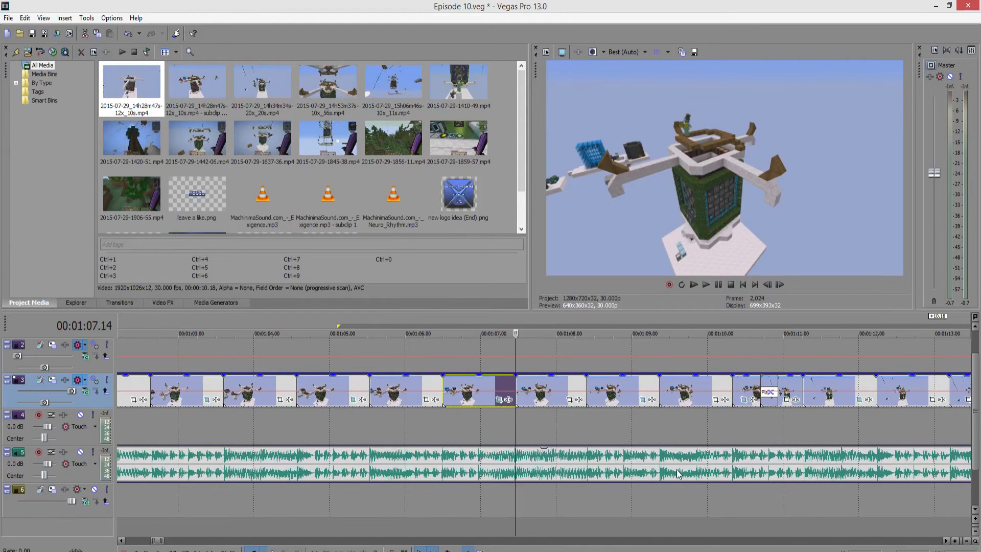
scroll(676, 469, down, 3)
scroll(657, 483, right, 5)
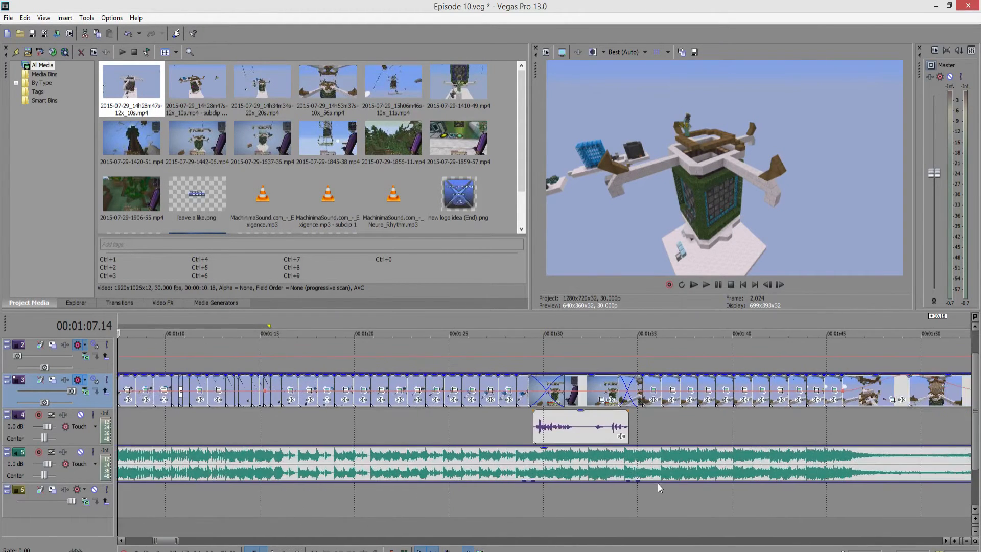
scroll(657, 483, right, 20)
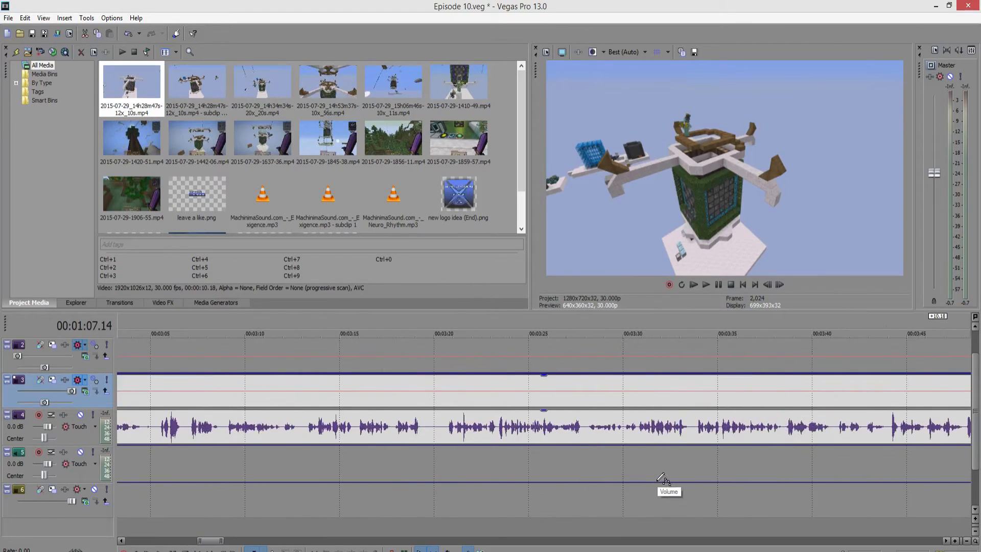
scroll(658, 480, right, 20)
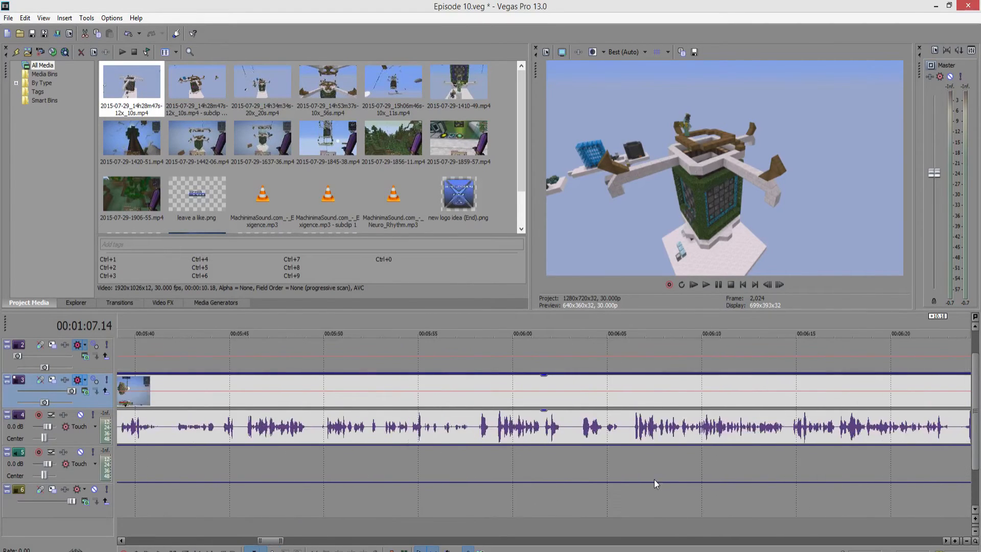
scroll(652, 482, right, 15)
scroll(652, 487, down, 3)
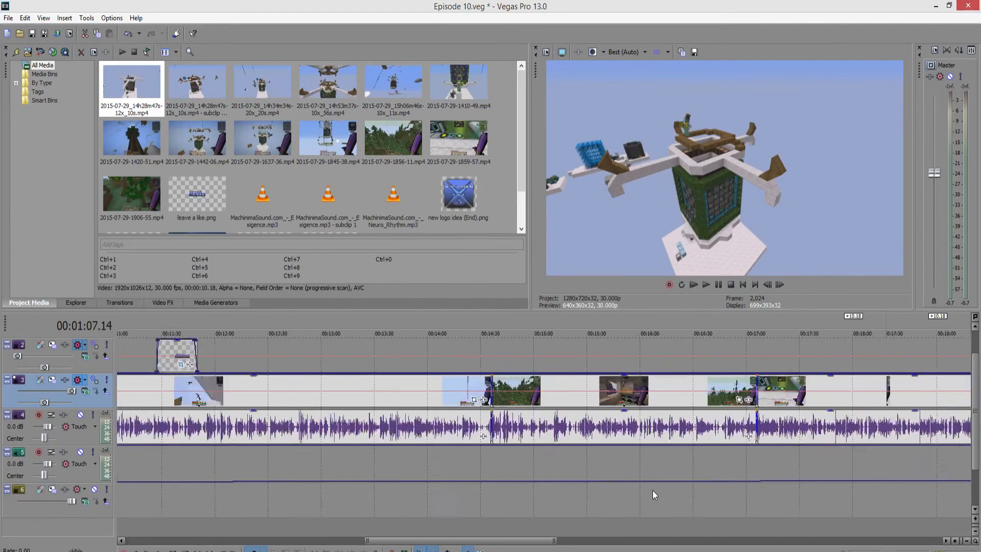
scroll(652, 494, right, 10)
click(688, 526)
scroll(685, 523, up, 15)
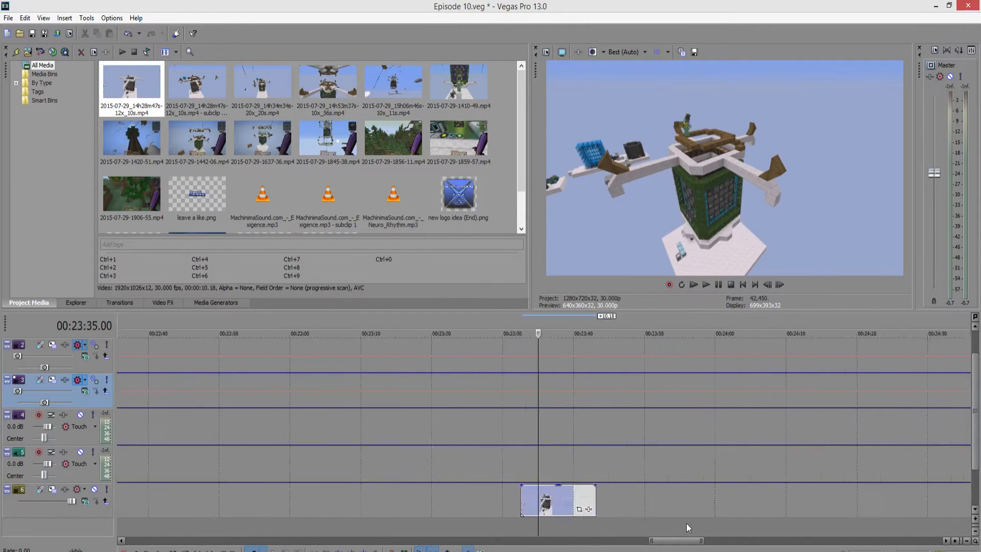
Split the isolated timelapse clip at 23:33.19 and again at 23:34.26.
click(460, 498)
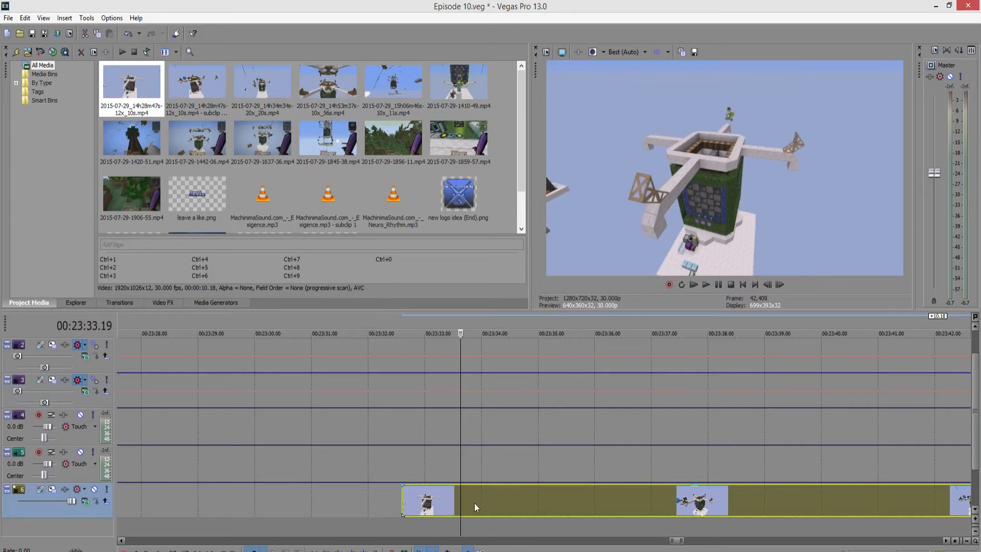
right_click(460, 498)
click(480, 313)
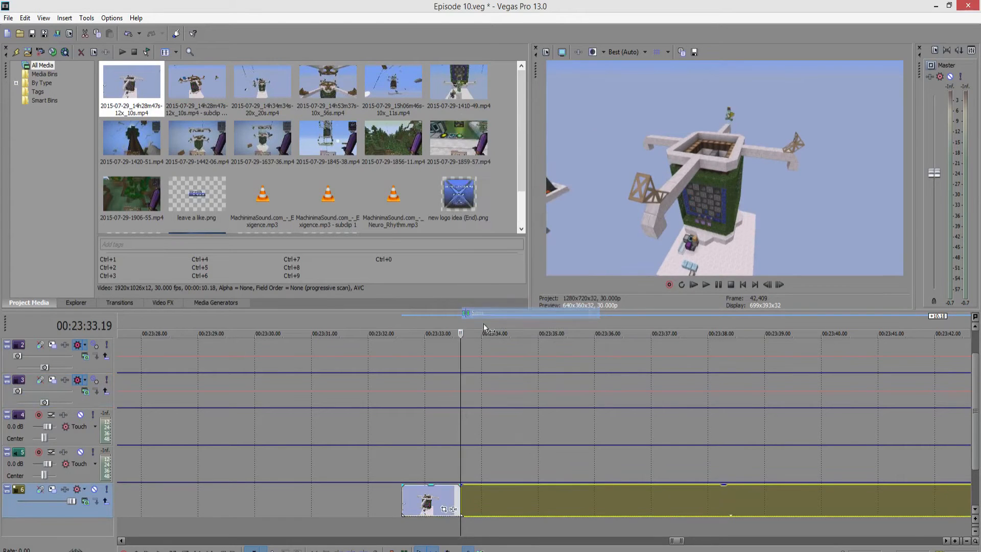
click(529, 506)
right_click(529, 505)
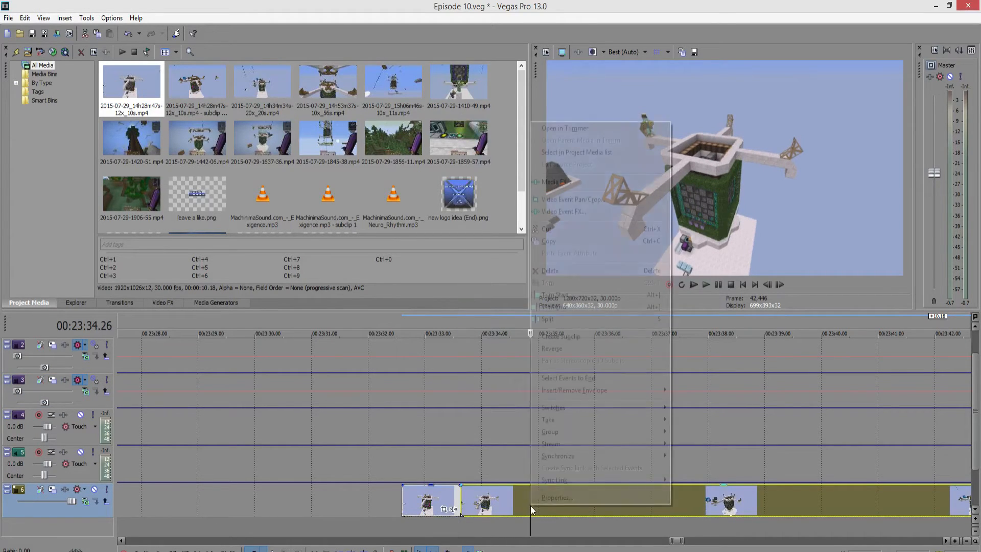
click(560, 320)
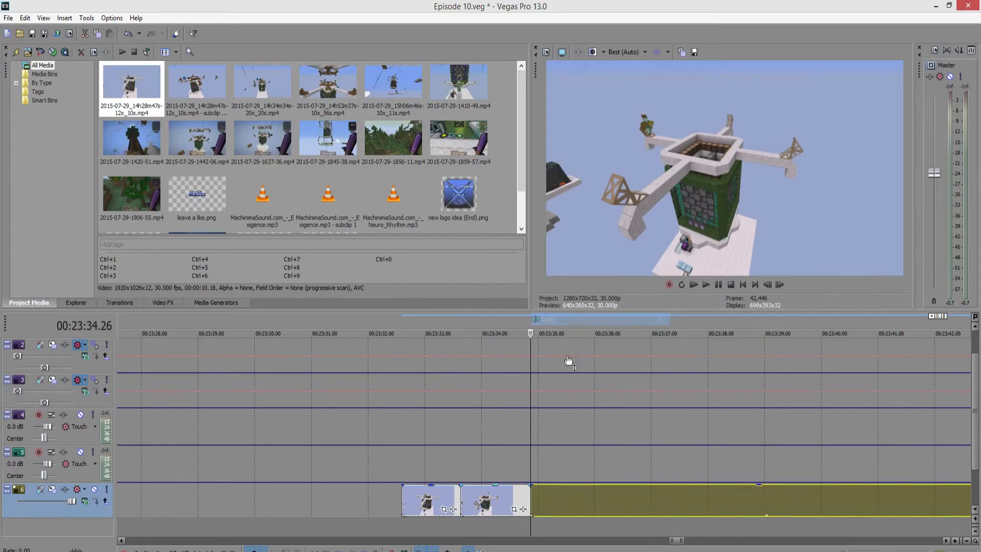
Split the third segment at 23:36.16 and trim the end of the last piece back to about 23:38.
click(428, 500)
click(495, 493)
click(588, 505)
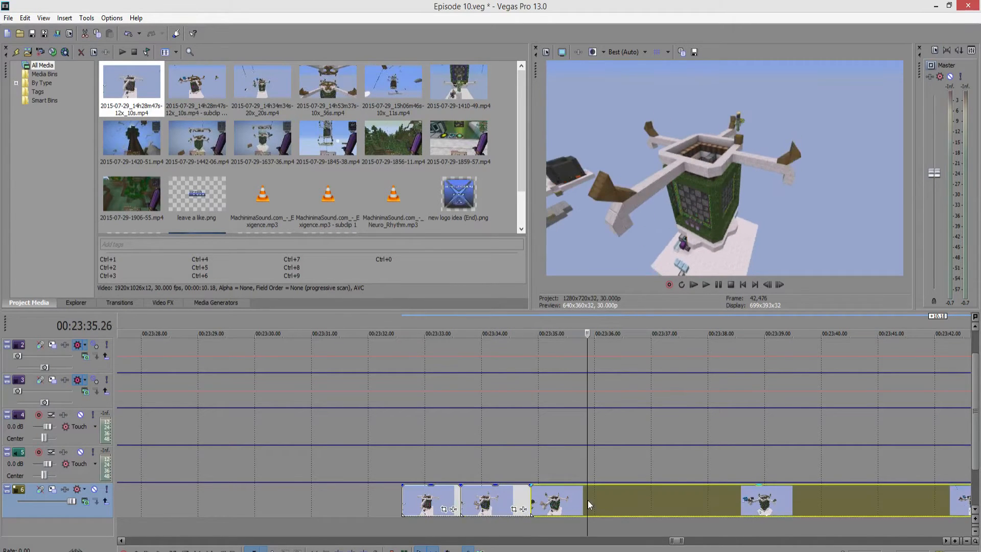
click(500, 498)
click(576, 499)
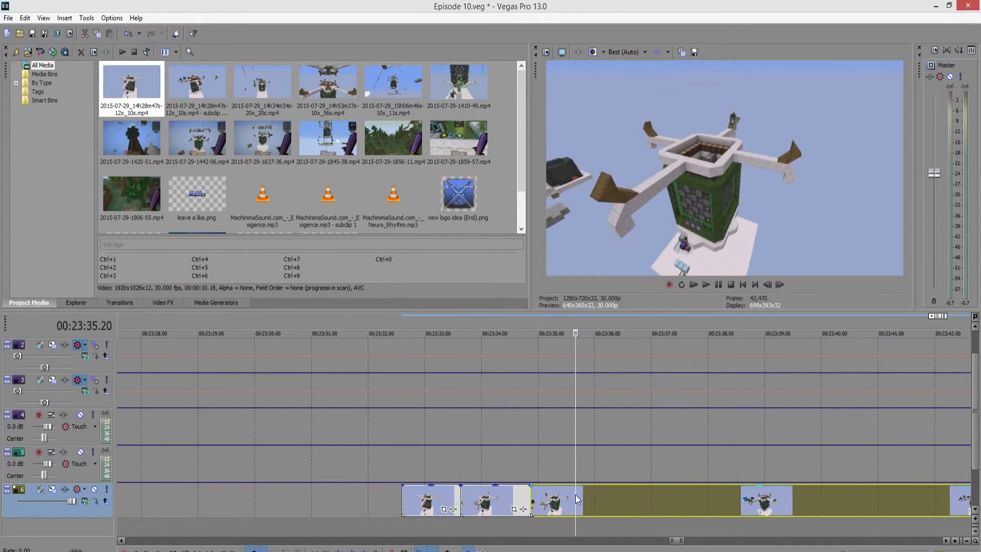
click(431, 501)
click(624, 503)
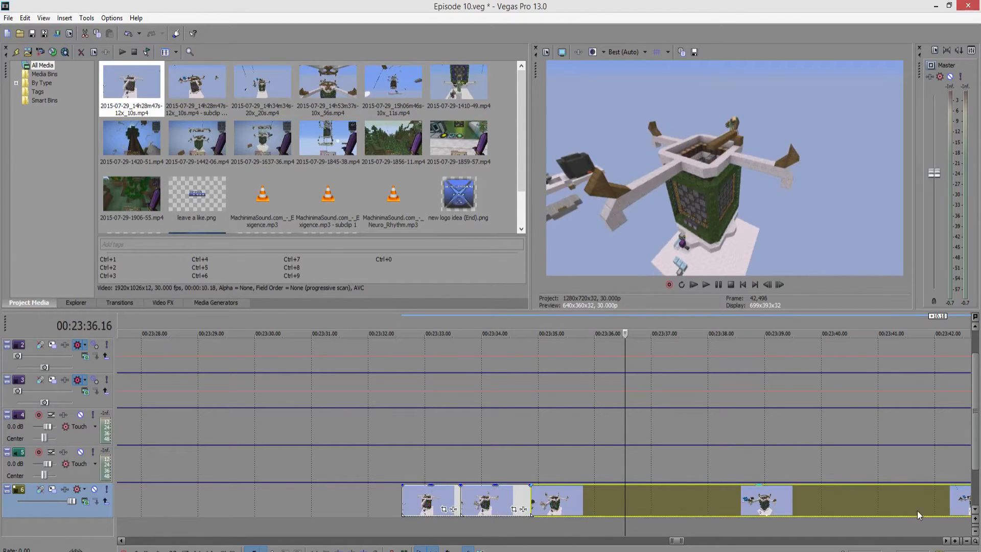
scroll(908, 508, right, 1)
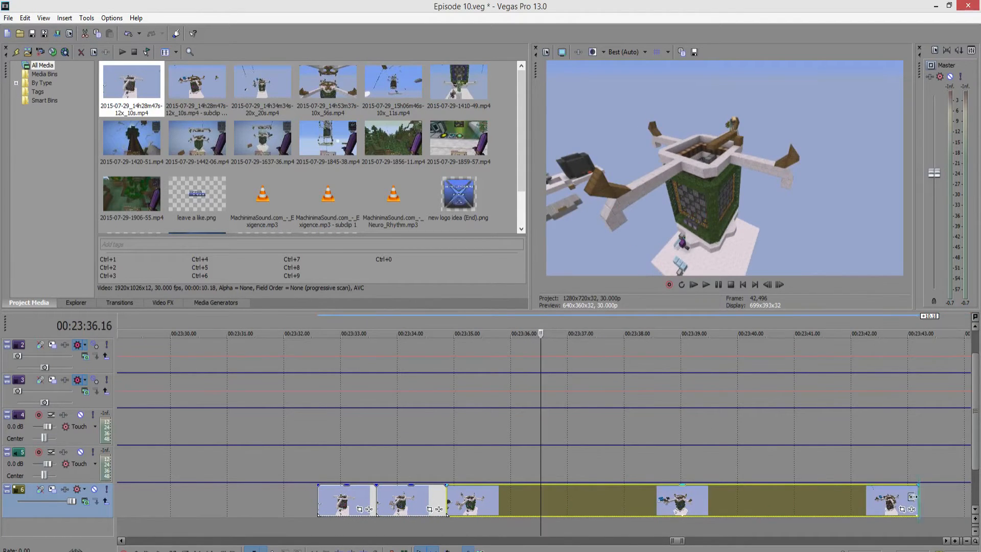
drag(912, 496, 754, 502)
right_click(532, 504)
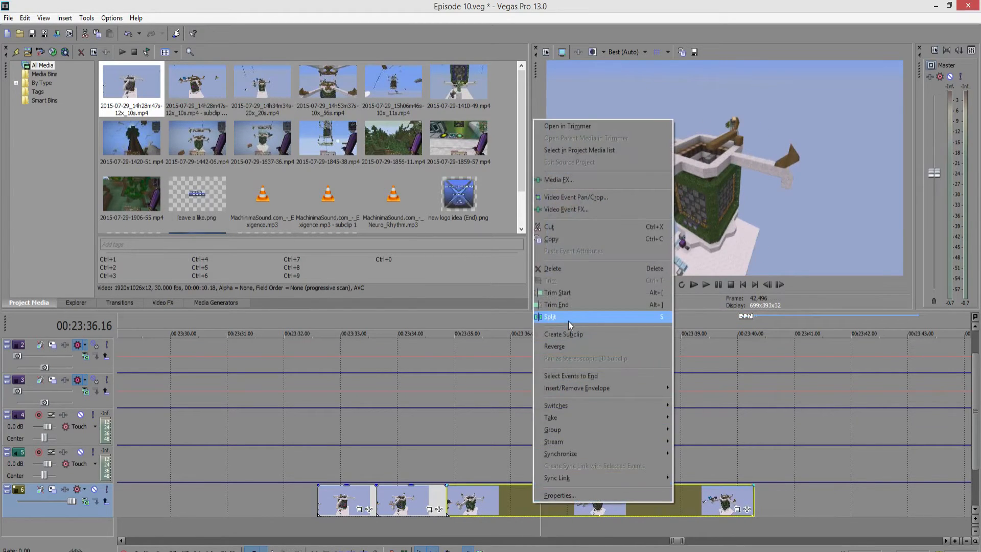
click(567, 321)
drag(754, 498, 613, 501)
Look over the first two segments and browse the video effects and their presets from Add Noise to Color Corrector.
click(346, 500)
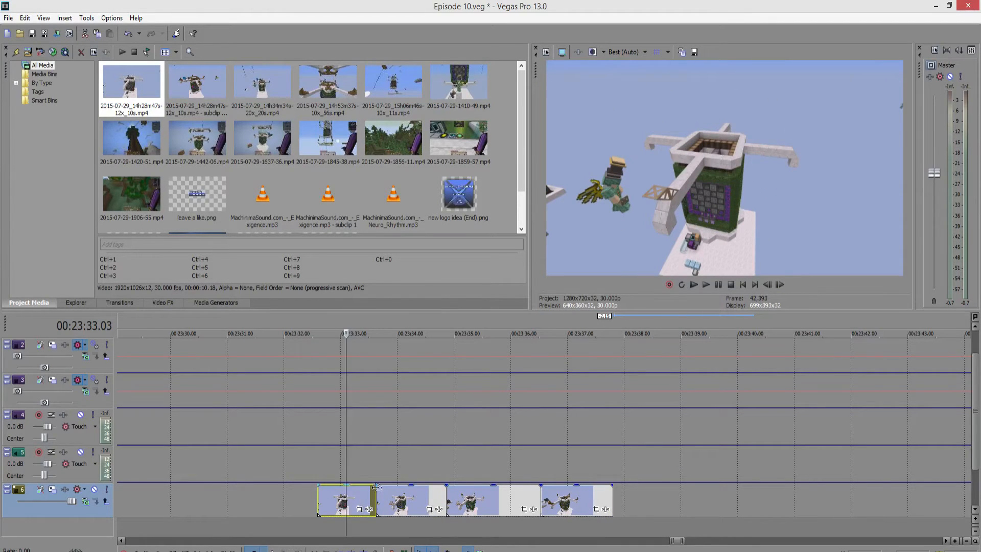
click(402, 503)
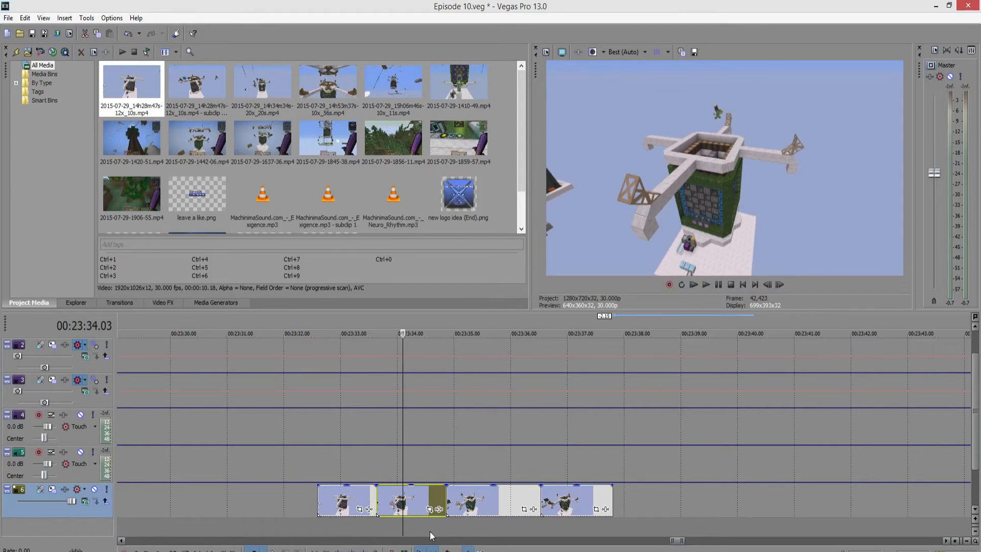
click(418, 503)
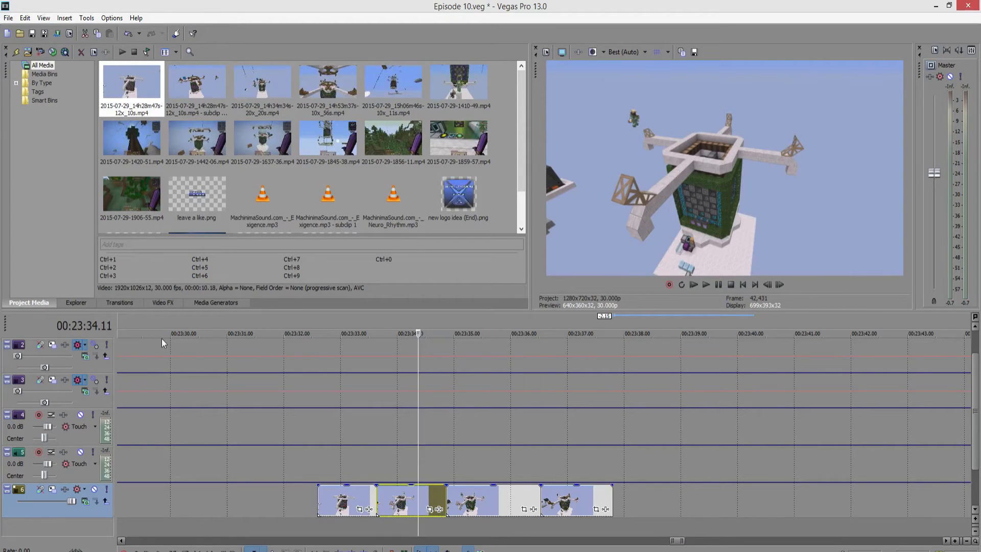
click(162, 302)
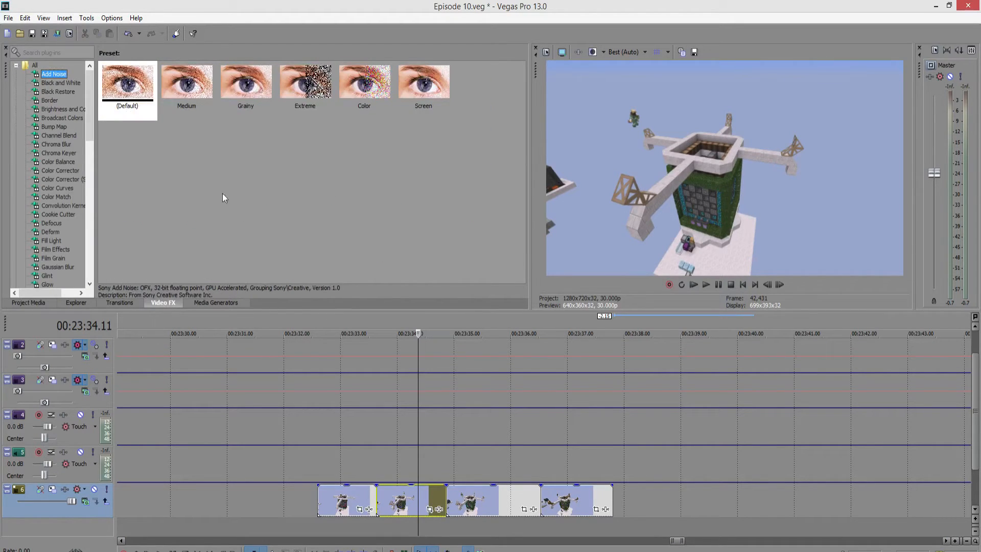
click(67, 104)
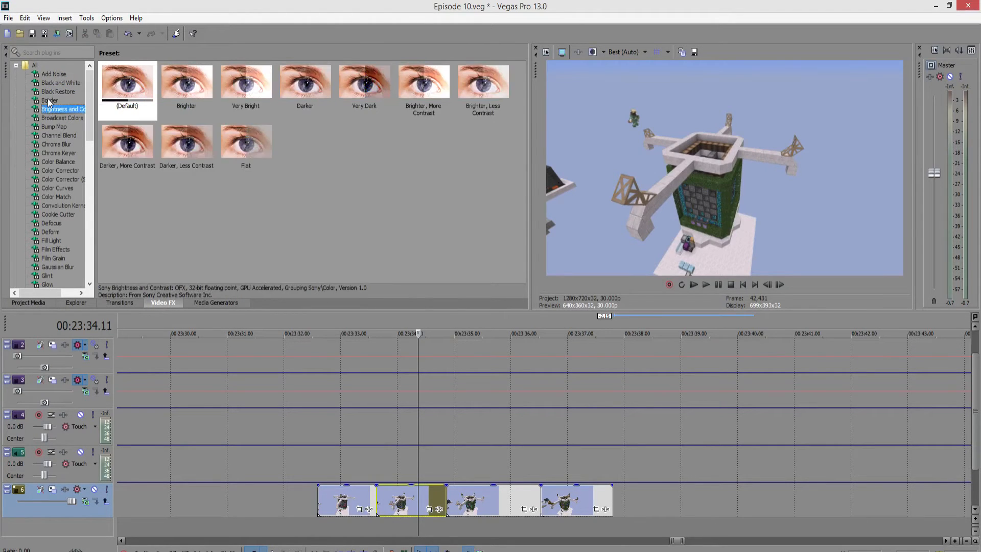
click(59, 119)
click(60, 126)
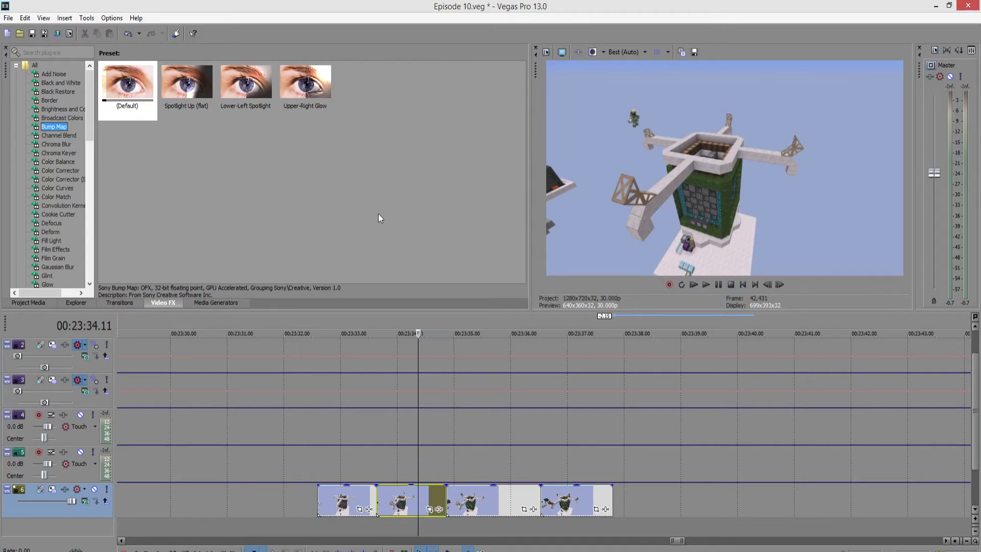
click(60, 135)
click(63, 144)
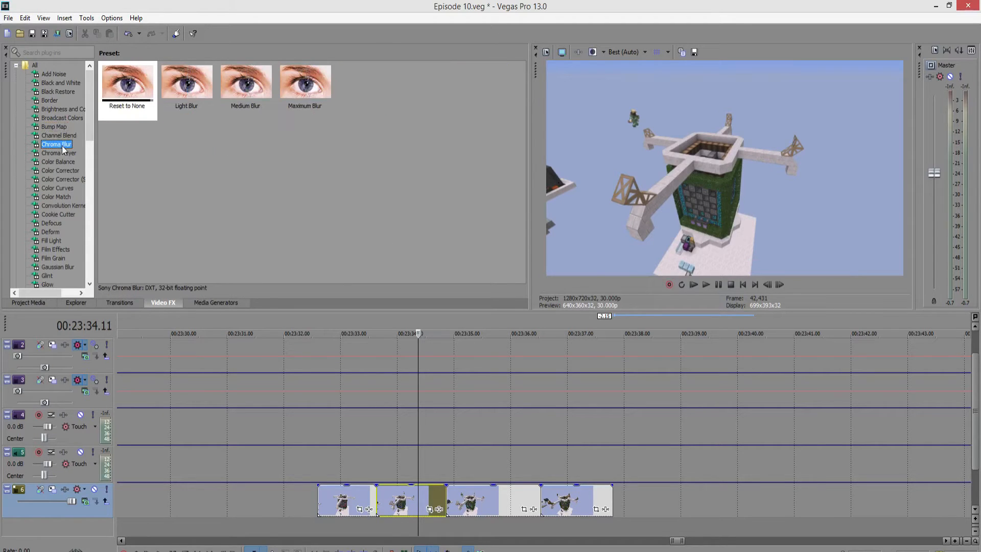
click(64, 153)
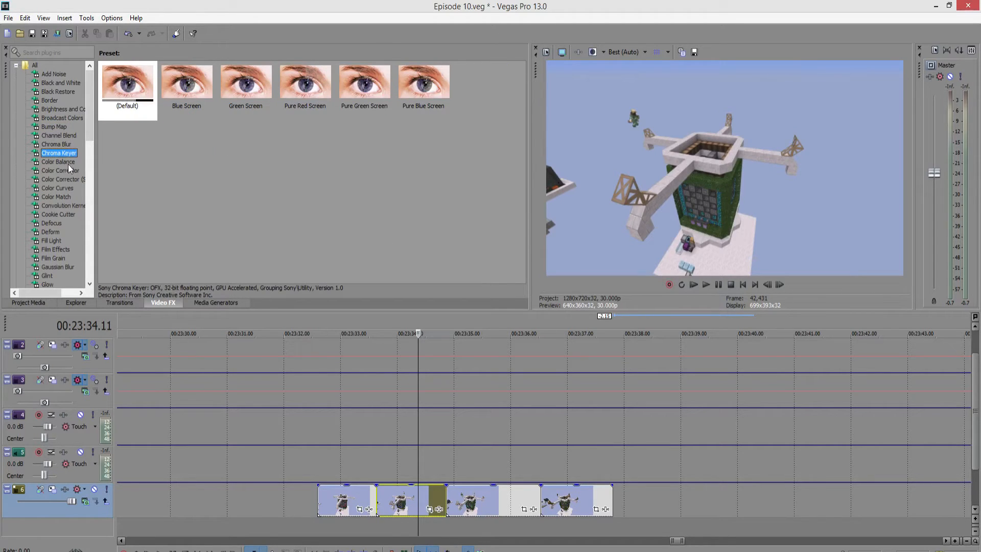
click(71, 162)
click(70, 169)
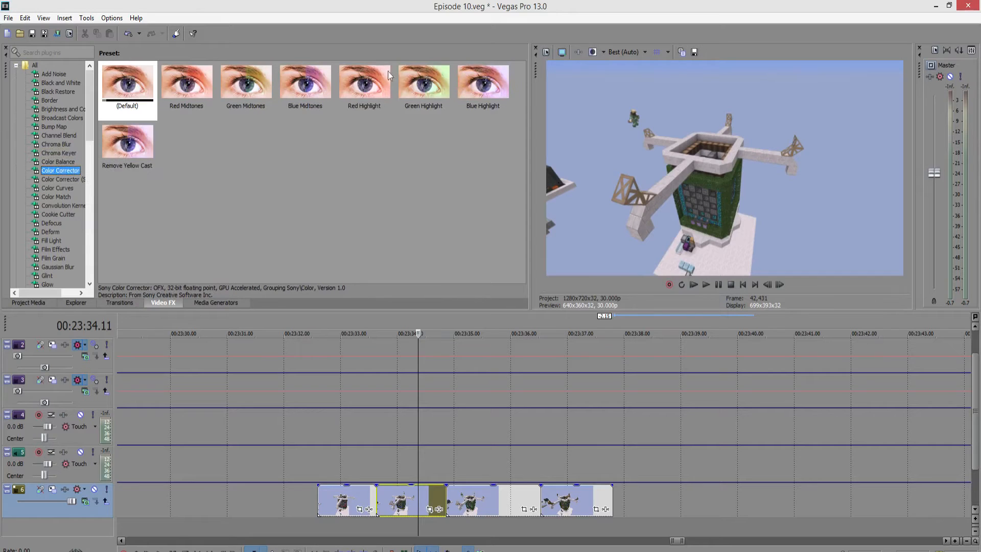
Apply the Color Corrector's Red Highlight preset to the third segment and shift its midtones toward green at about 255.86, 0.4092.
click(364, 78)
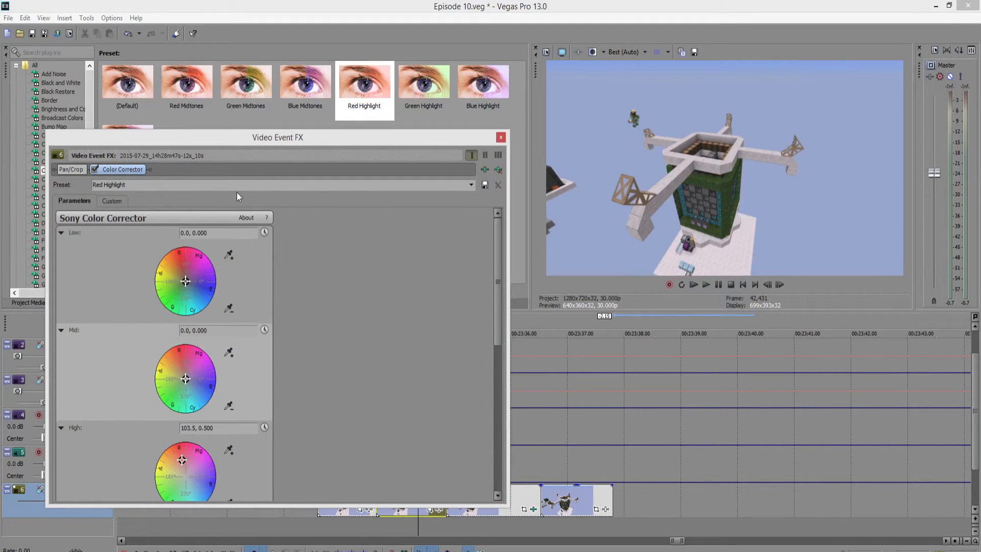
drag(186, 385, 183, 392)
click(186, 286)
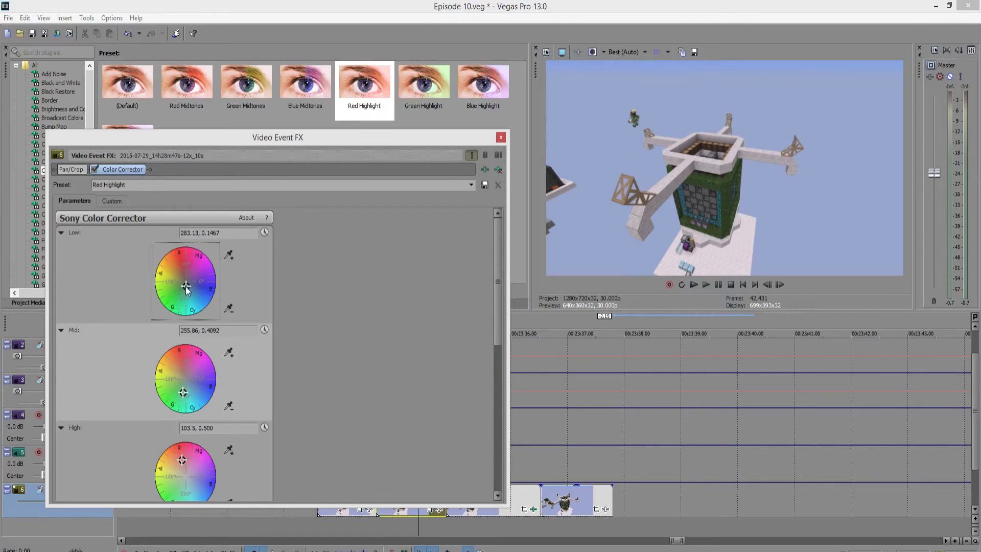
click(500, 137)
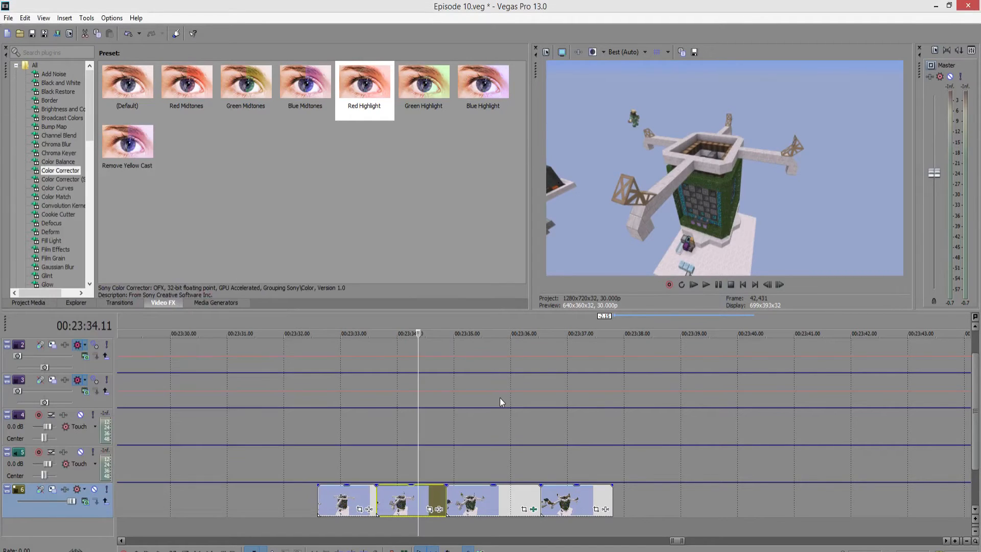
Remove the Color Corrector effect from the third segment.
click(464, 501)
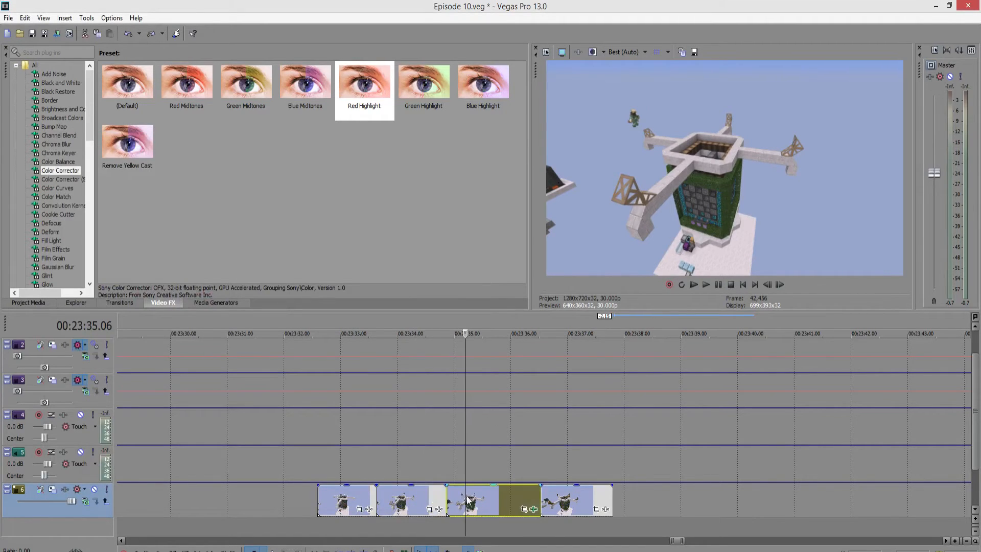
click(533, 509)
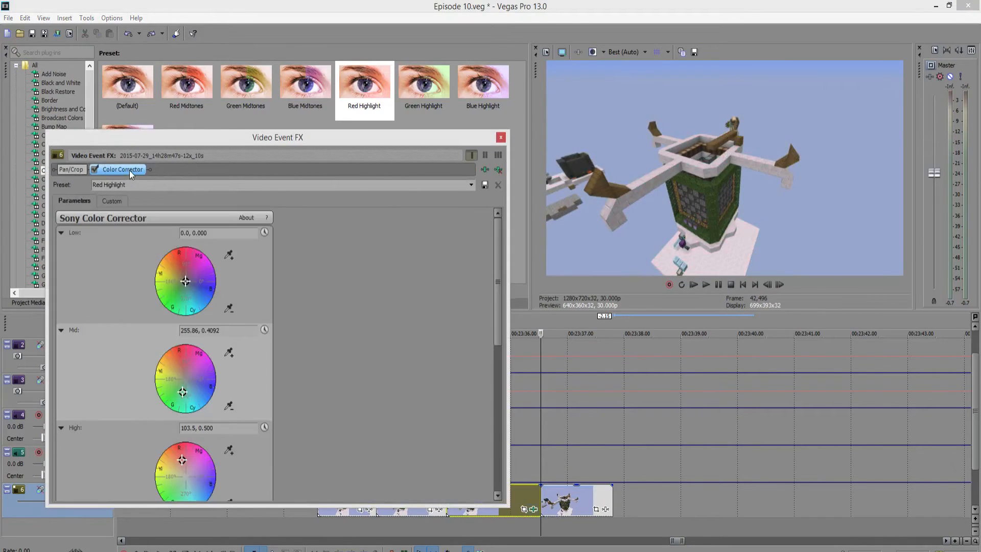
click(497, 171)
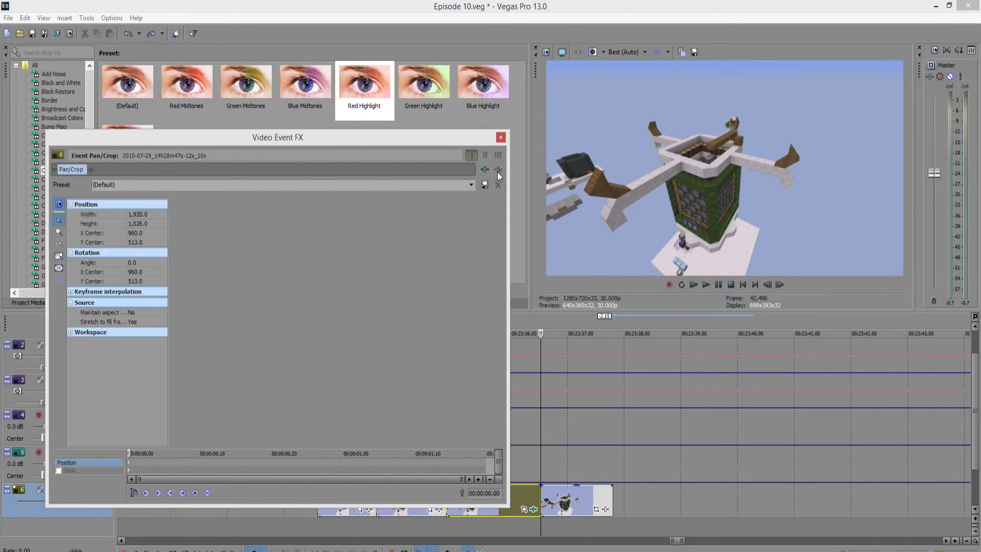
click(500, 137)
Mirror the second segment horizontally with Event Pan/Crop, giving the frame a width of -1,920 while keeping it centred on the picture.
click(498, 503)
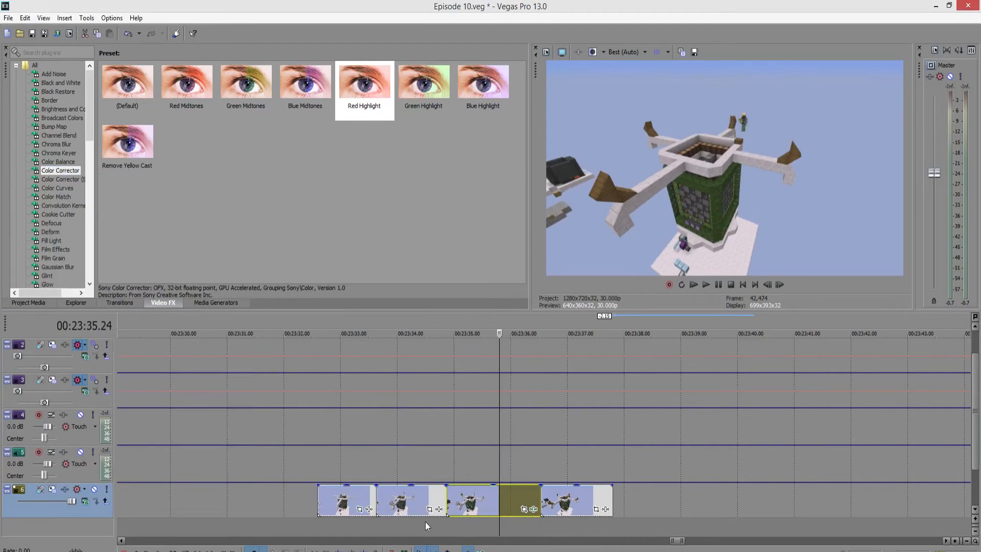
click(400, 497)
click(333, 500)
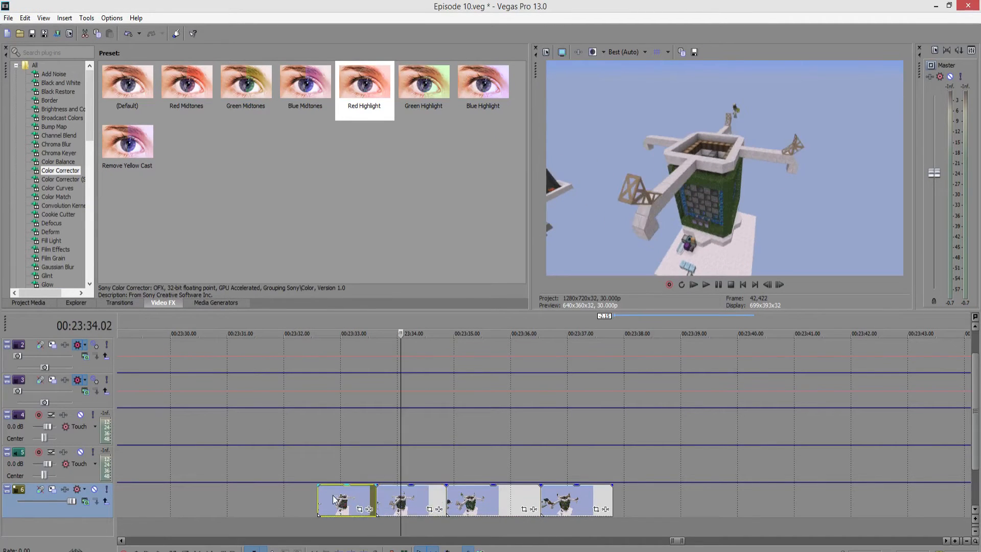
click(418, 502)
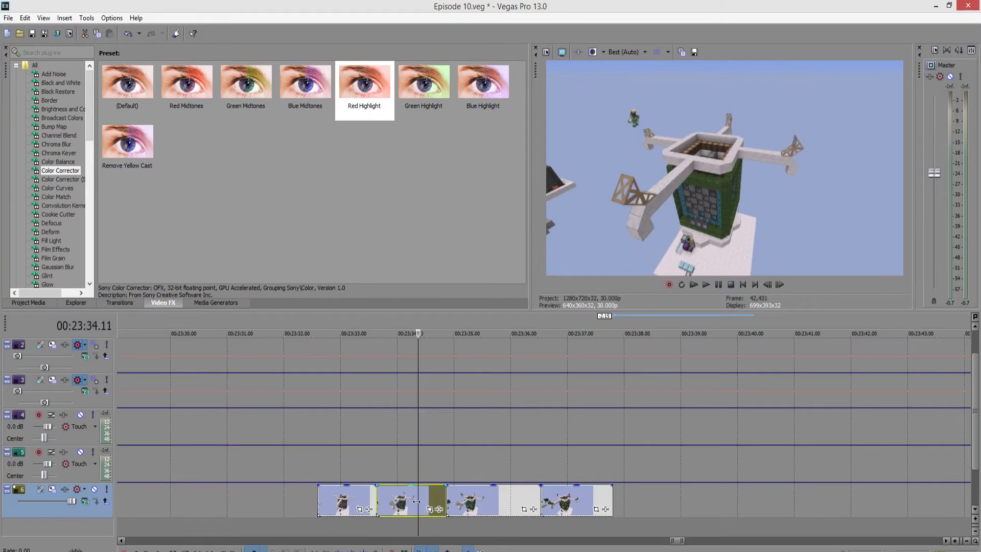
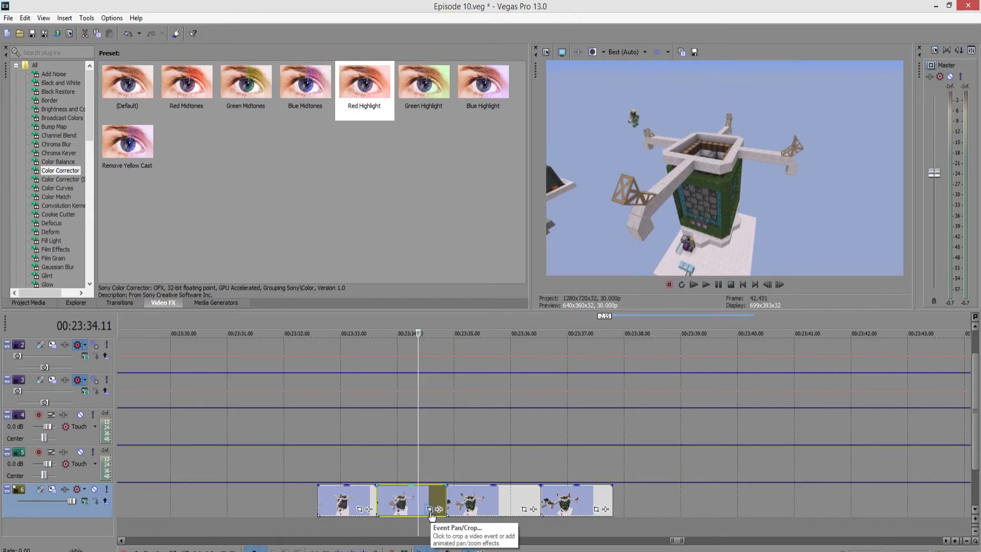
click(430, 509)
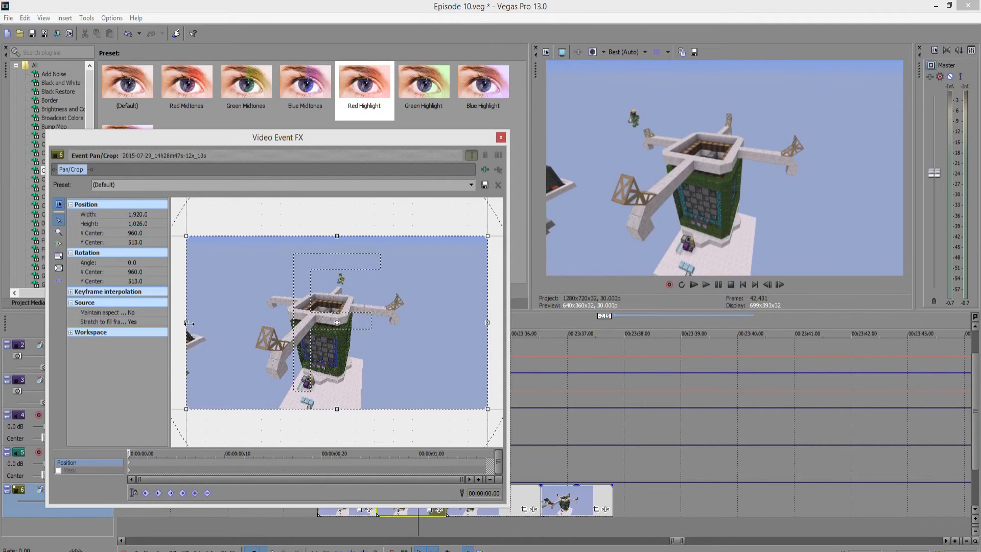
drag(189, 323, 400, 338)
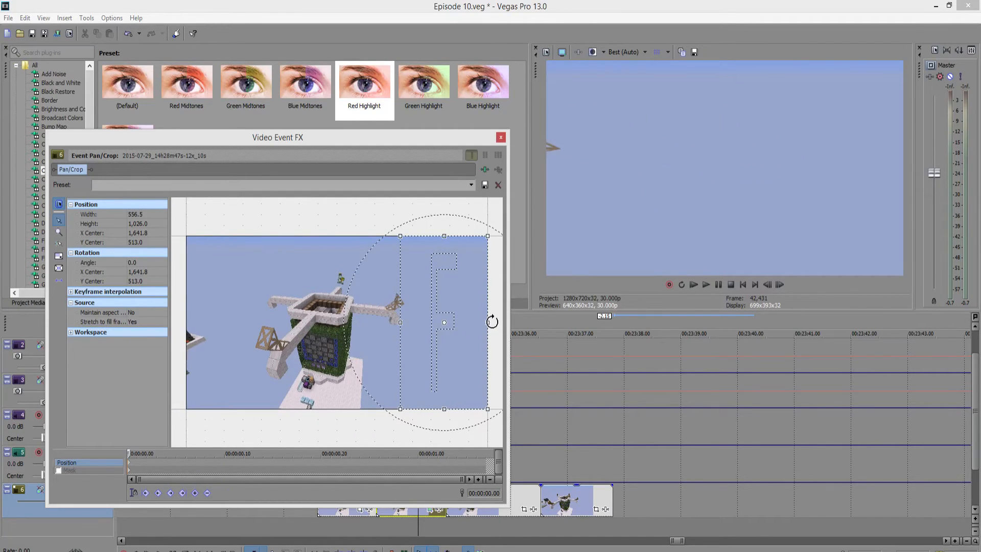
drag(488, 322, 187, 306)
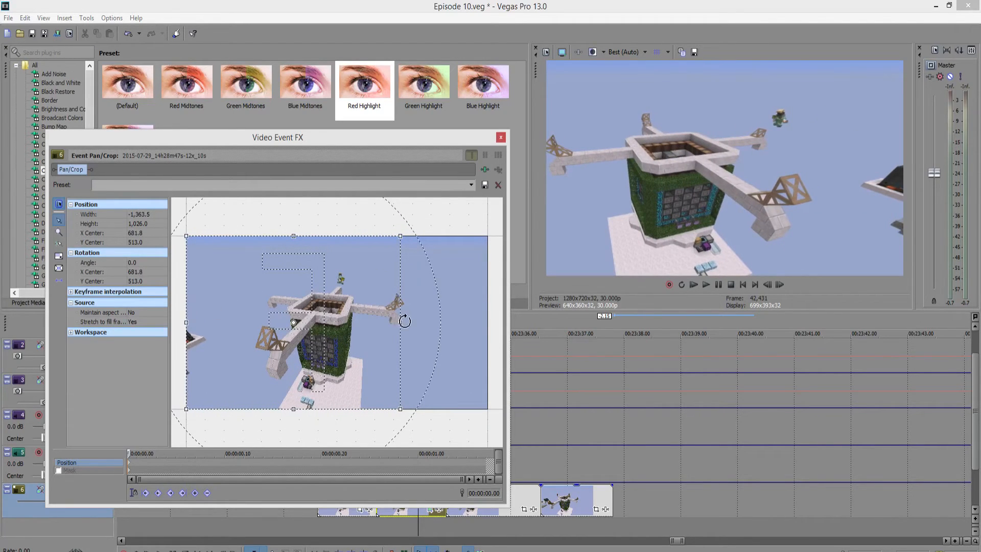
drag(401, 322, 487, 325)
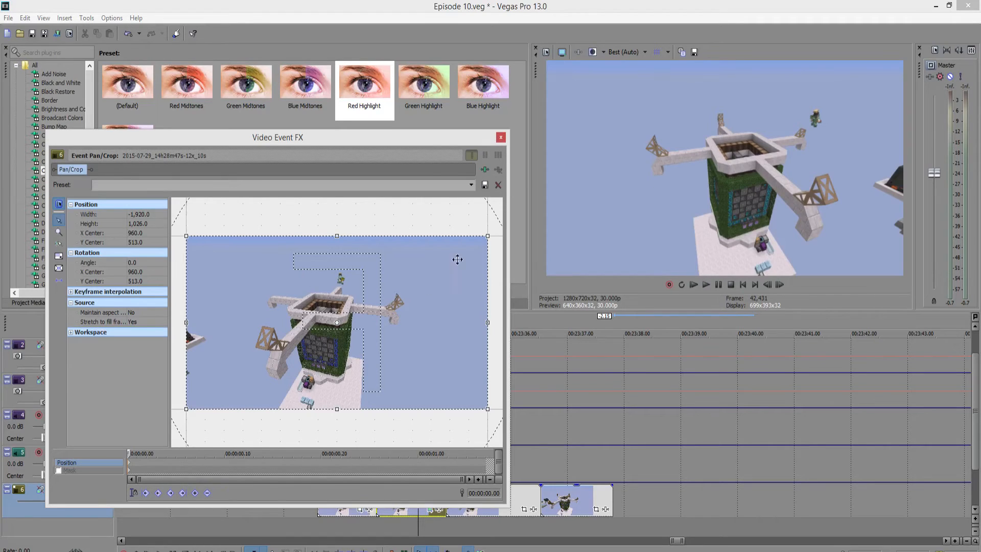
click(501, 137)
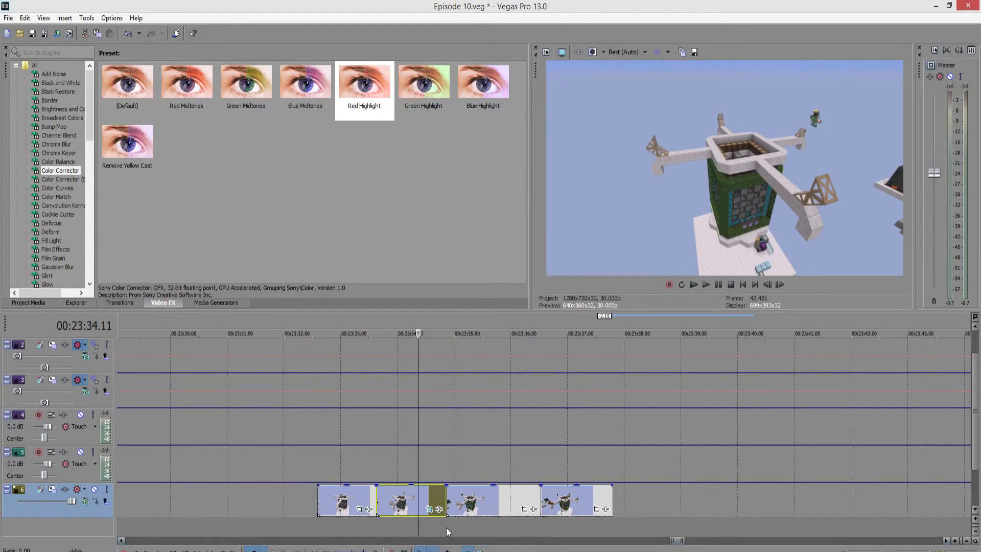
Check the last segment's pan/crop settings and compare that segment with the mirrored second one.
click(574, 501)
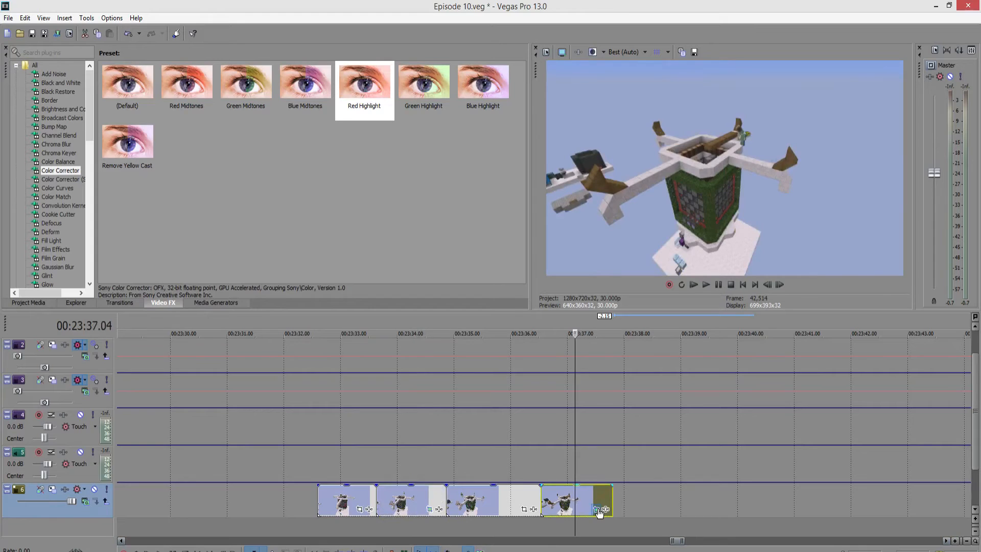
click(598, 510)
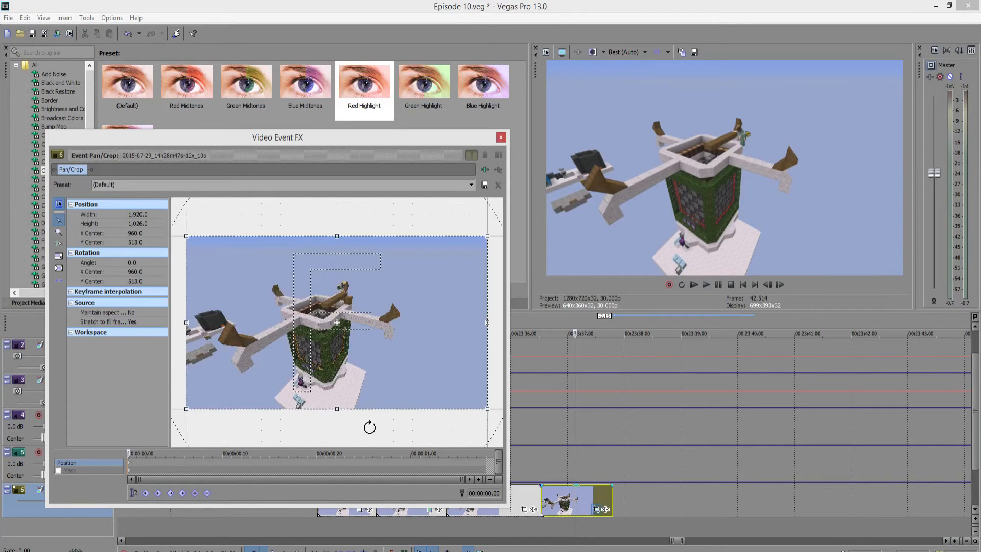
click(501, 137)
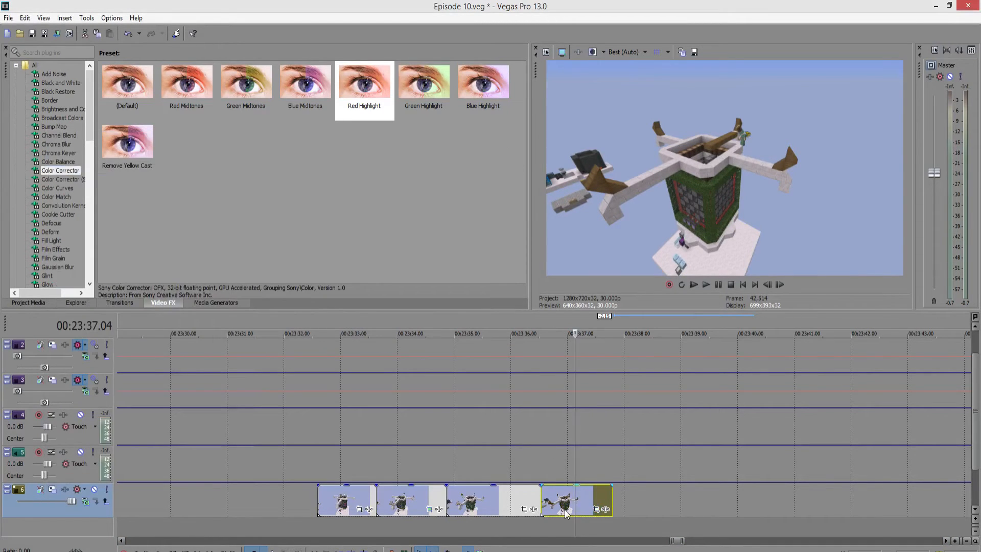
click(402, 505)
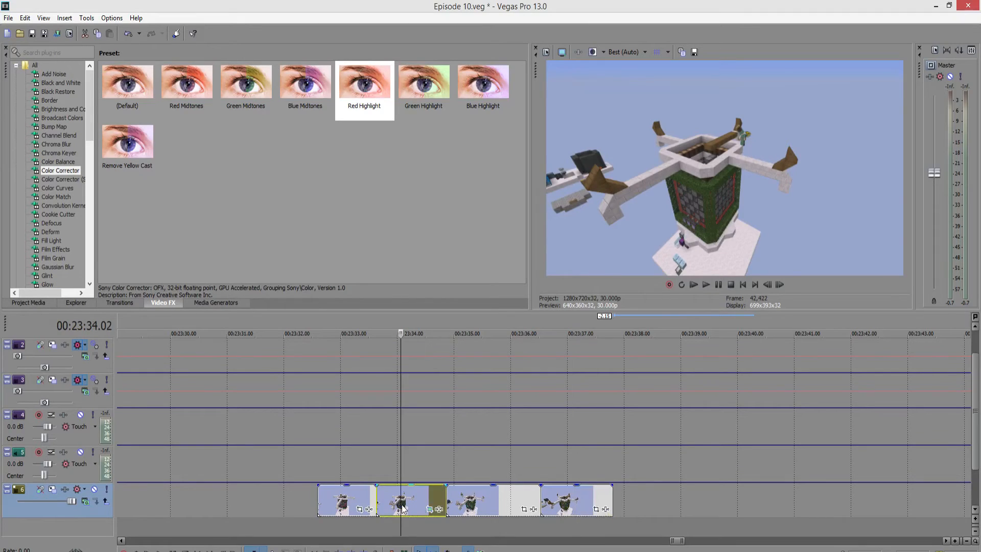
click(548, 506)
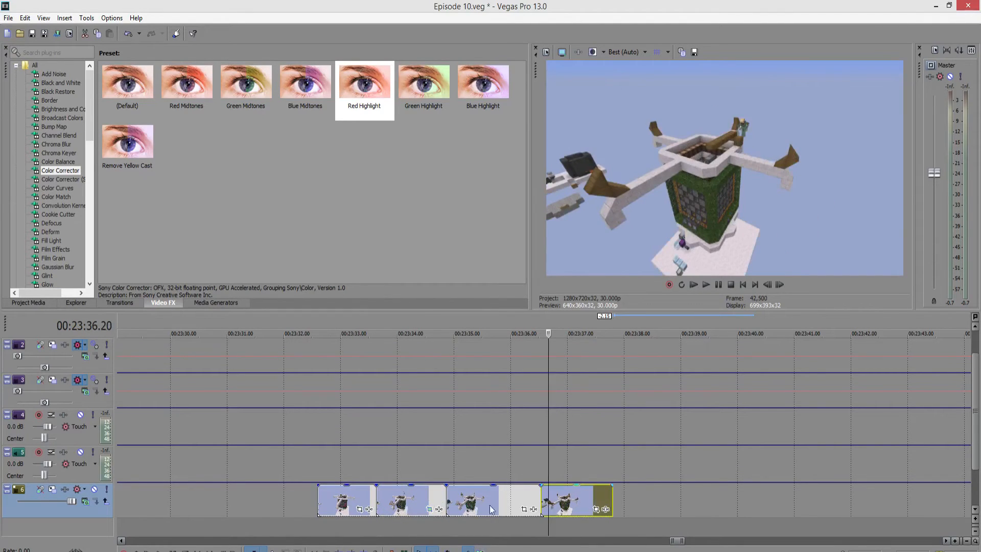
Copy the mirrored second segment.
click(402, 495)
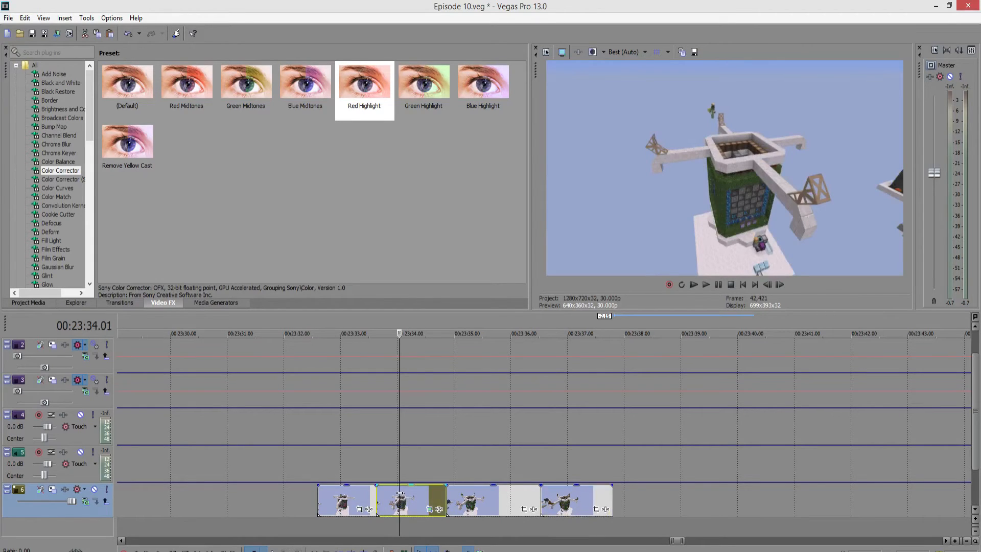
right_click(393, 503)
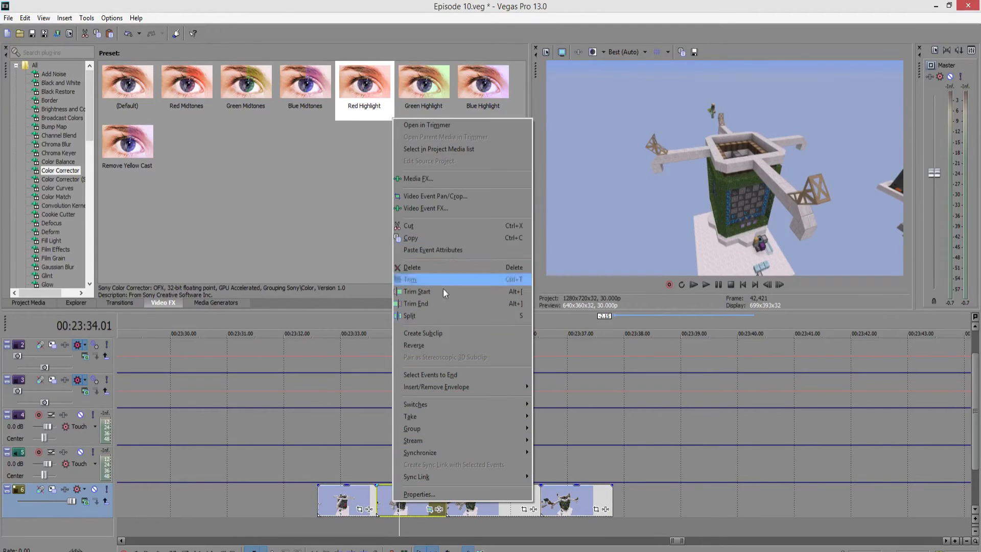
click(427, 240)
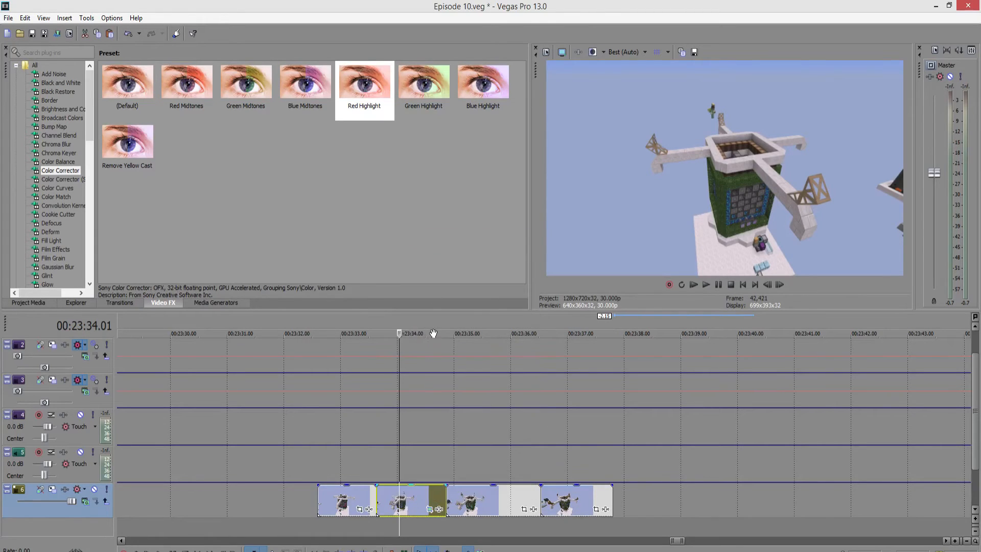
Try to paste the copied segment onto the last segment at 23:37.00, and undo the paste.
click(567, 499)
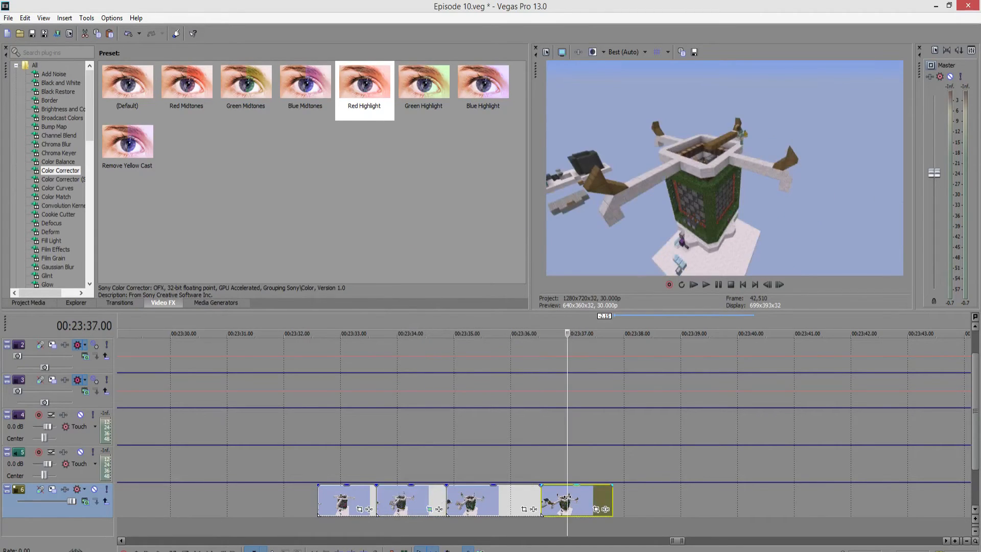
key(ctrl+v)
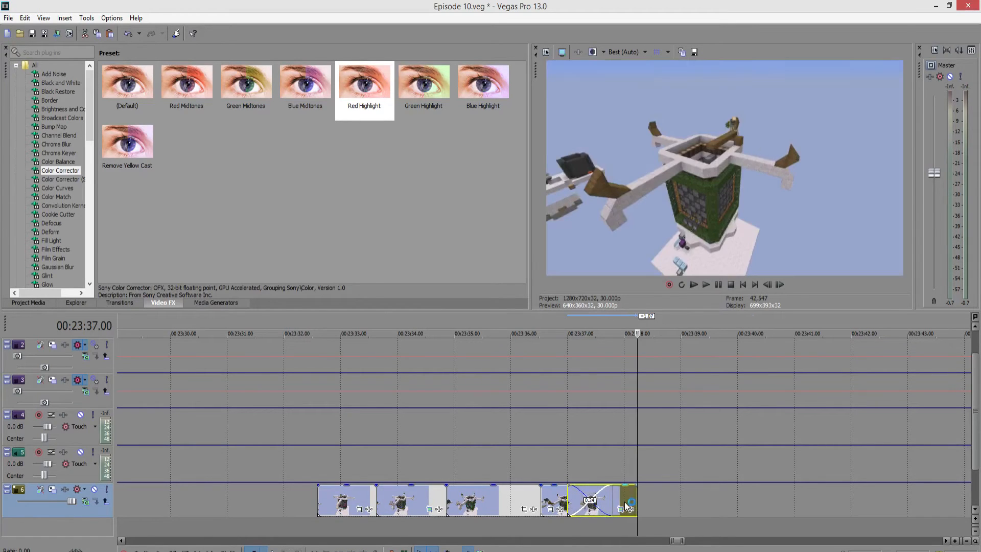
key(ctrl+z)
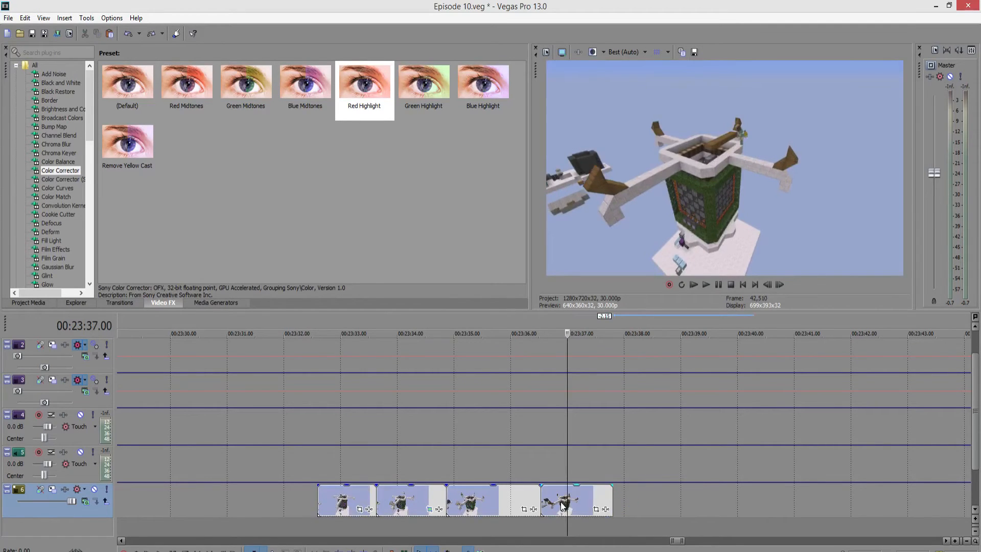
Paste the copied segment's event attributes onto the last segment, and play back the four-segment sequence.
right_click(559, 502)
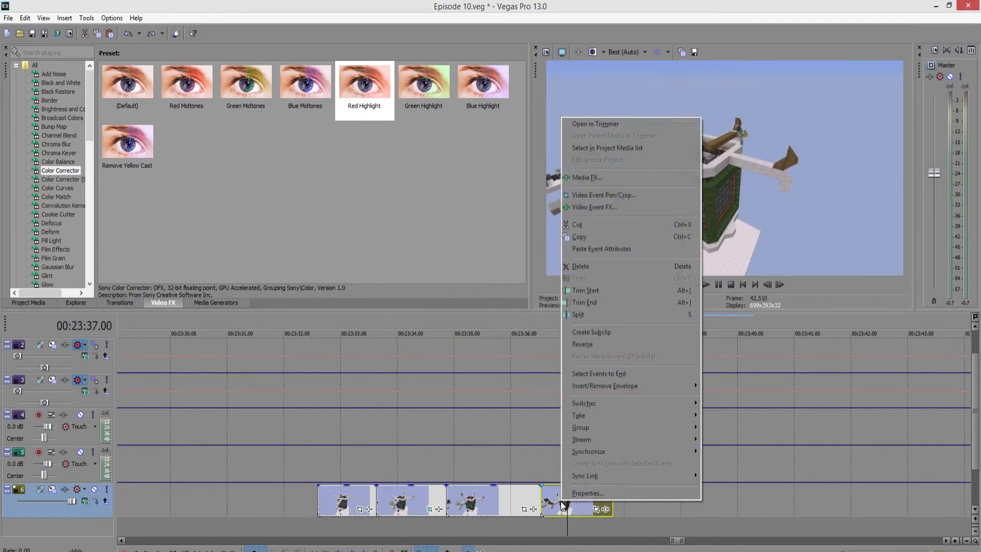
click(614, 249)
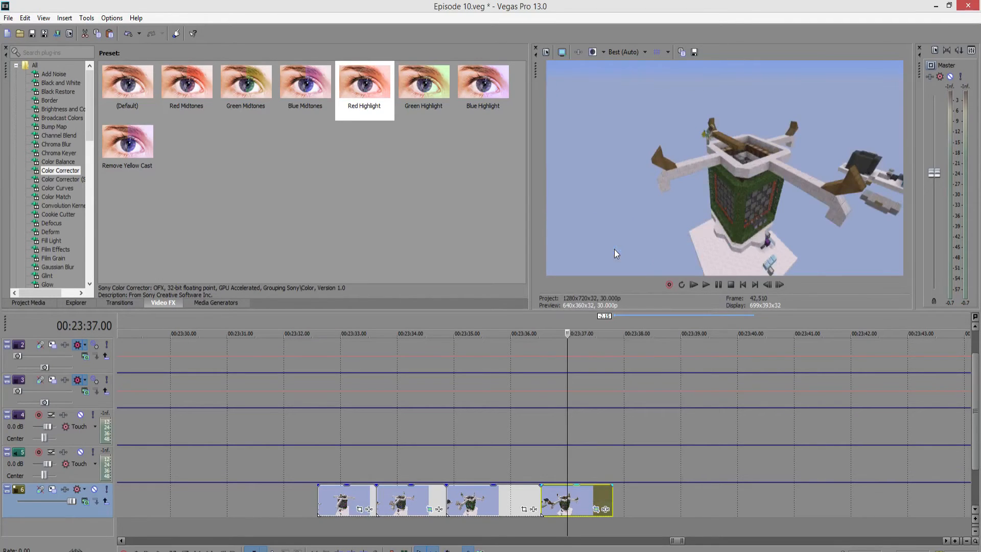
click(315, 528)
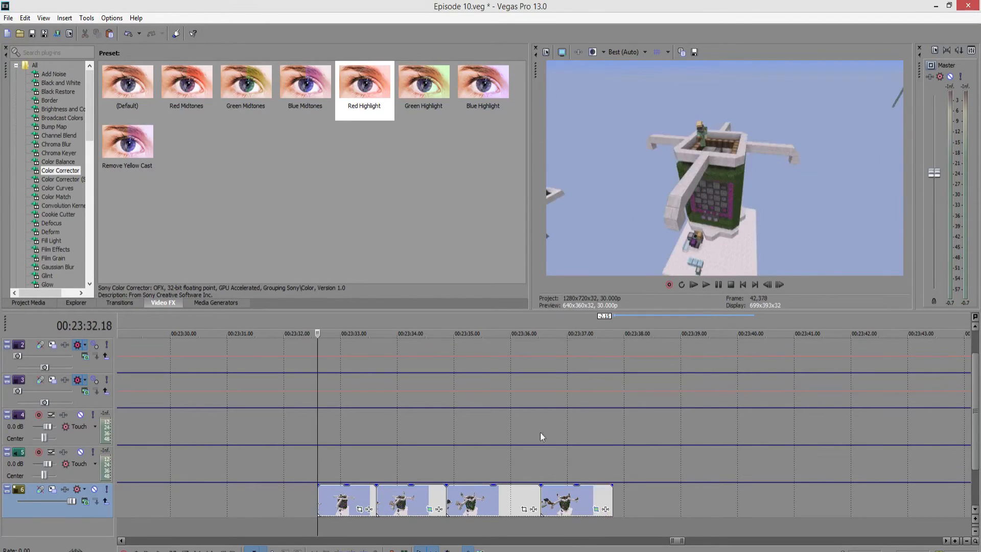
click(705, 285)
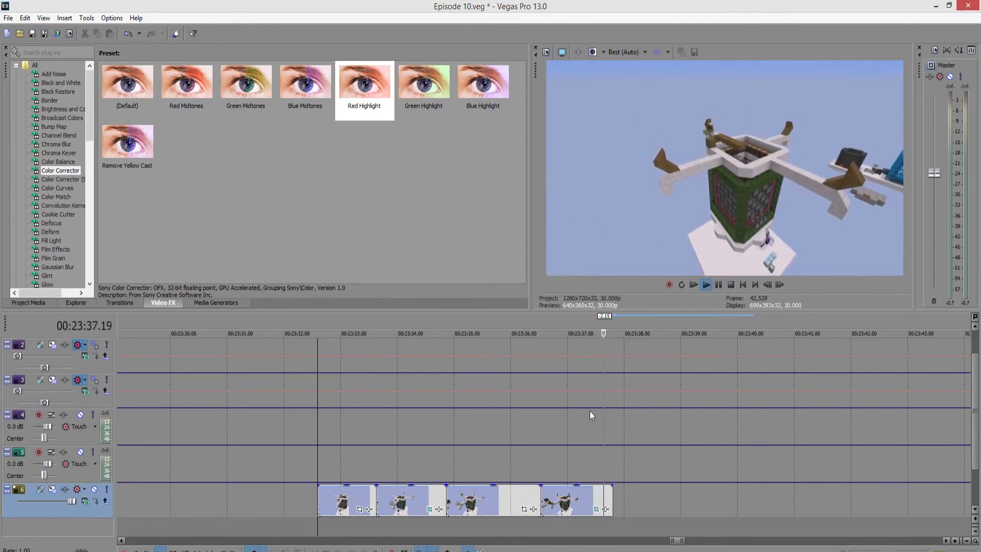
click(705, 285)
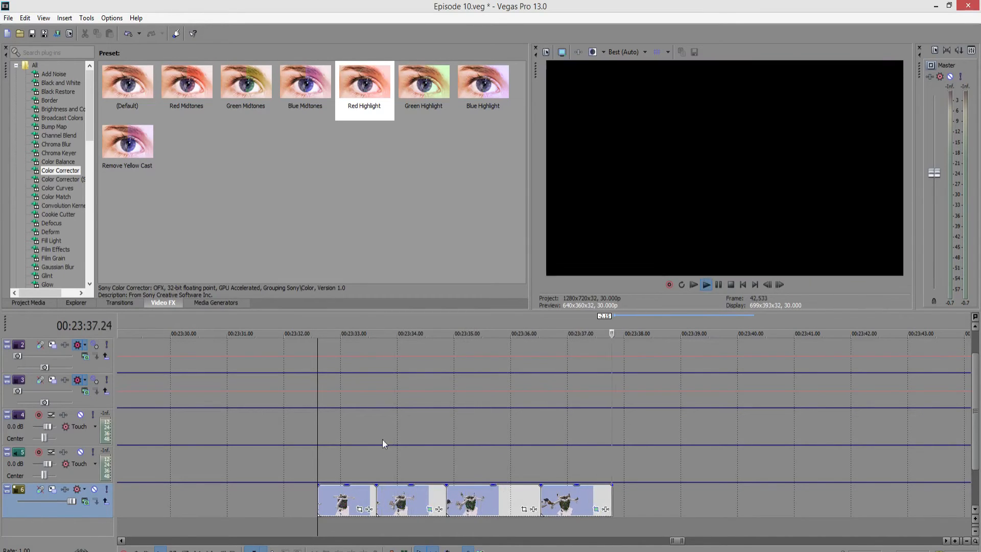
key(space)
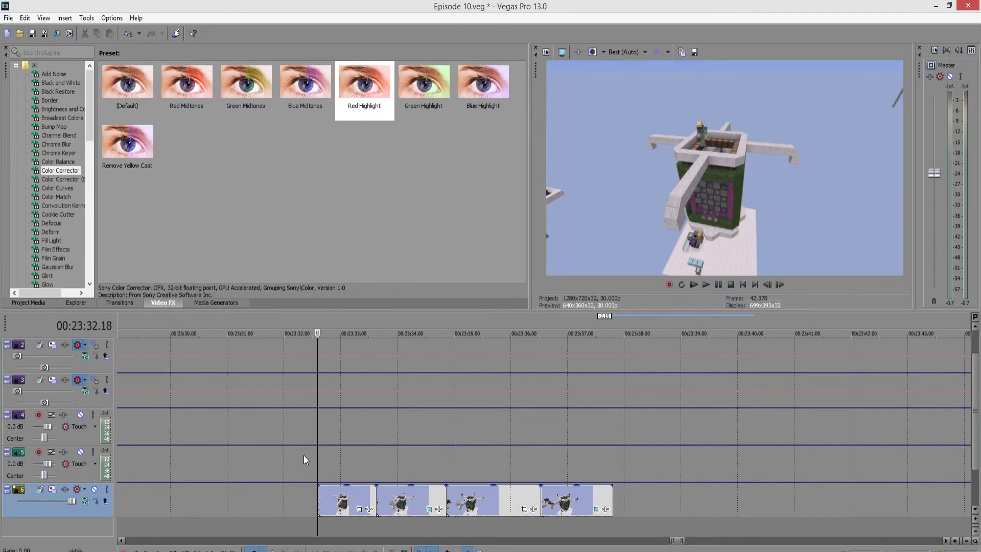
Return to the original timelapse and examine the Flash transition near 1:10, playing back the cuts that follow it.
scroll(303, 455, down, 10)
click(278, 478)
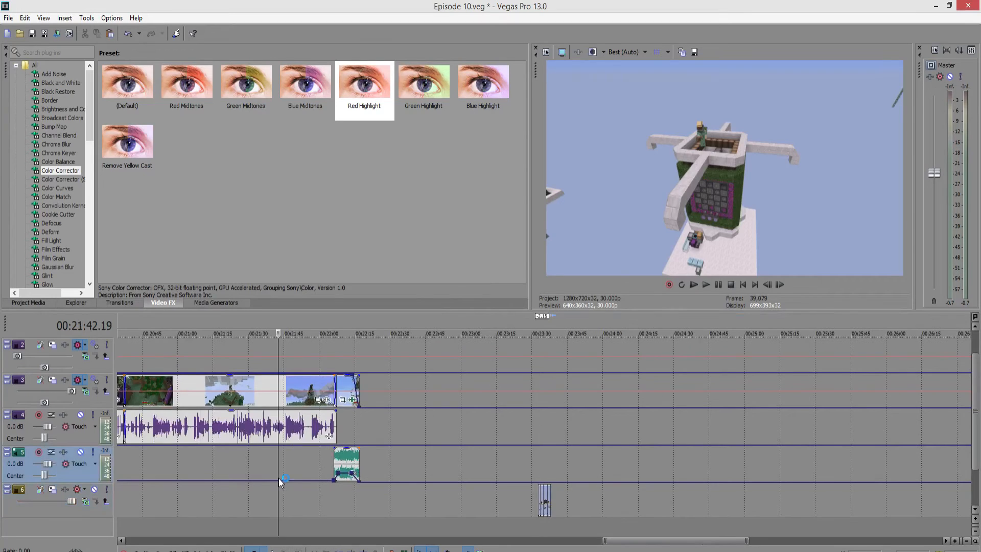
scroll(301, 478, left, 10)
scroll(302, 477, left, 10)
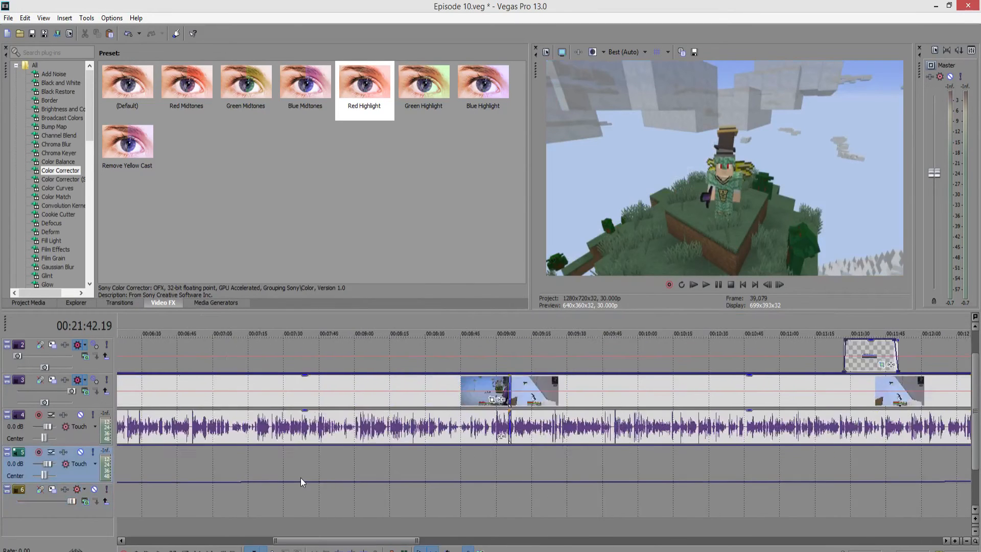
click(295, 426)
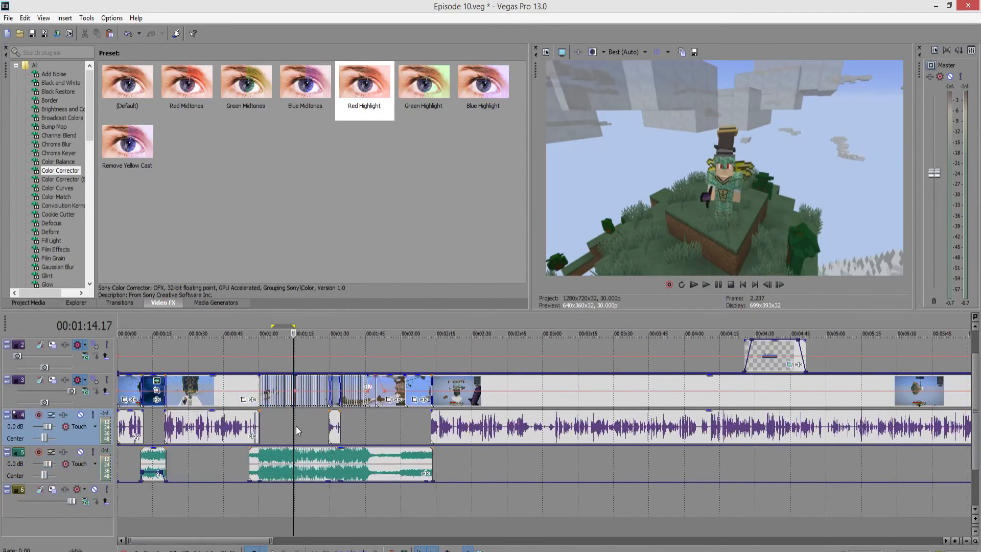
scroll(297, 428, up, 10)
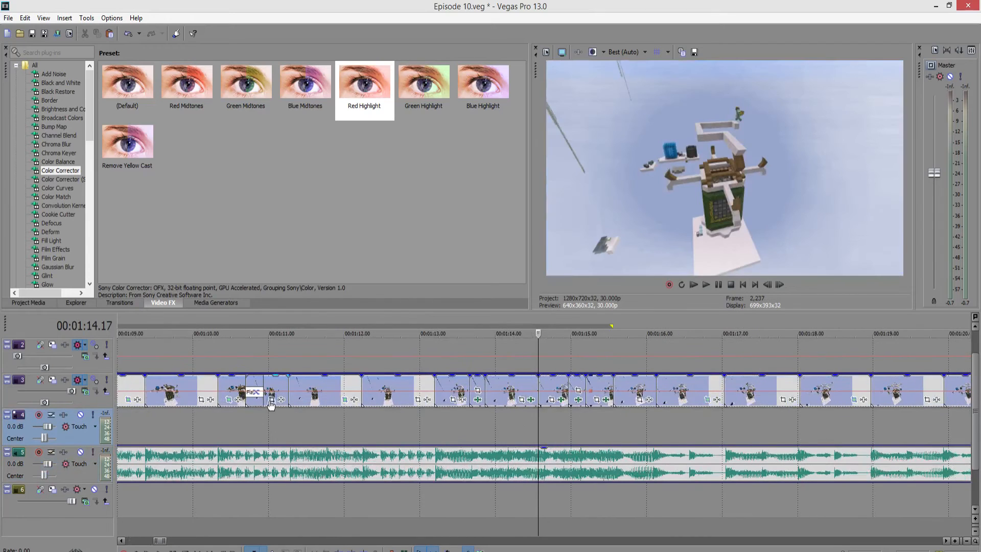
click(259, 399)
scroll(257, 412, up, 5)
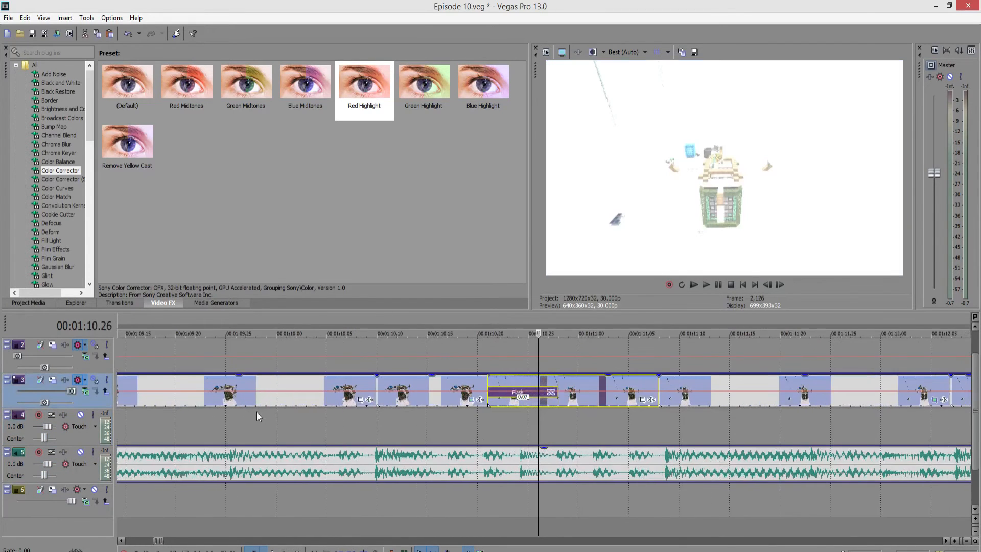
scroll(484, 428, up, 2)
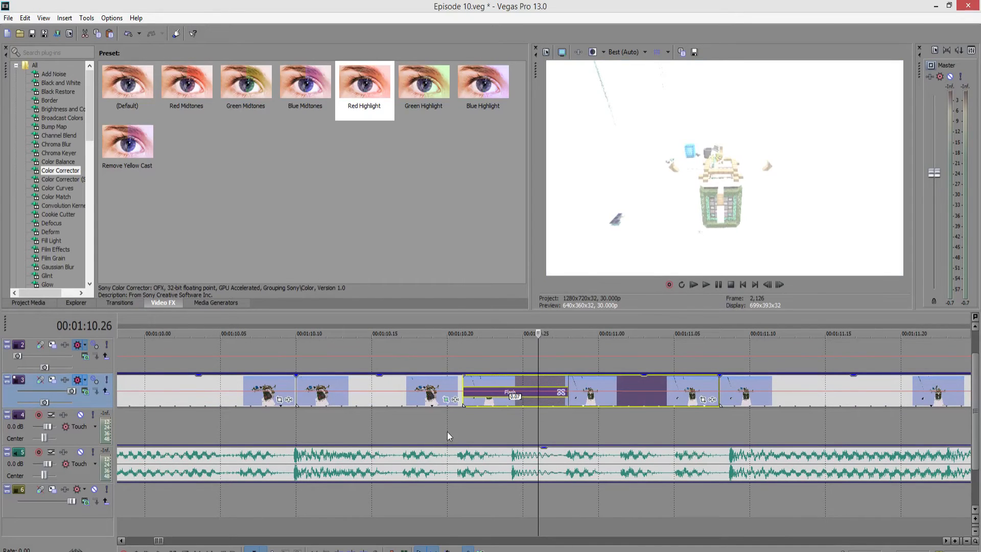
click(707, 427)
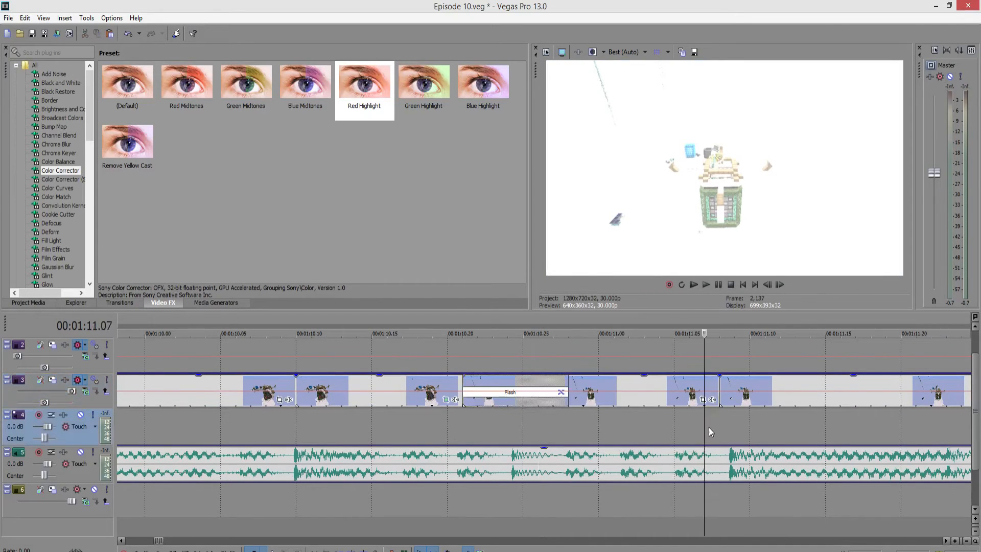
click(706, 285)
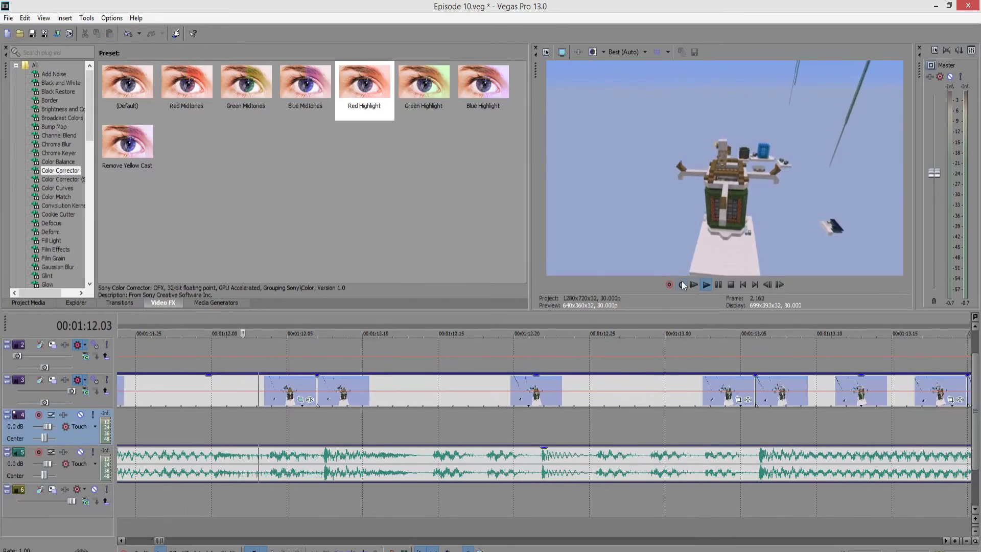
click(714, 286)
Move the fade-out point of the intro music's volume envelope earlier, towards the beginning of the clip.
scroll(626, 361, down, 10)
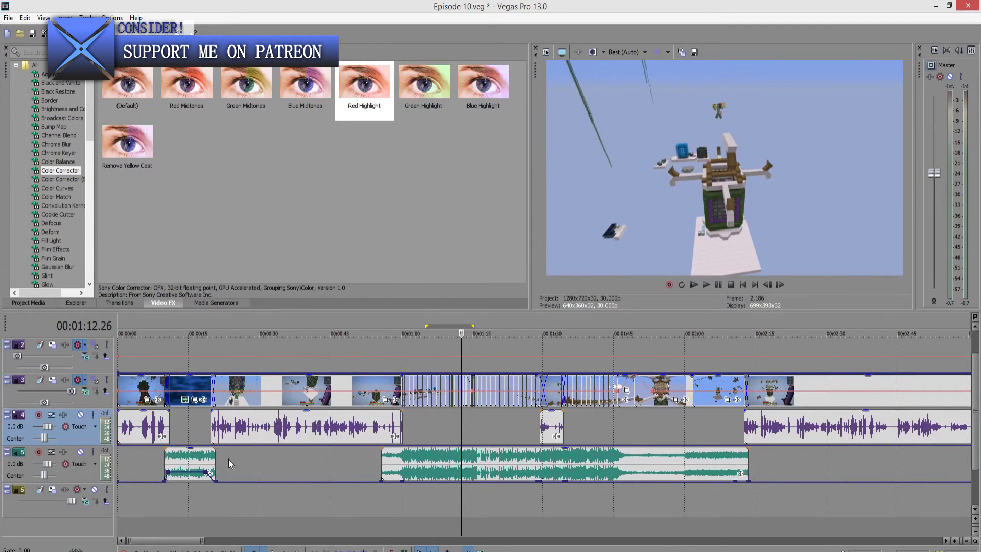
drag(208, 476, 179, 493)
Play the logo intro through its transition into the gameplay footage at about 20 seconds.
click(199, 496)
scroll(277, 431, up, 3)
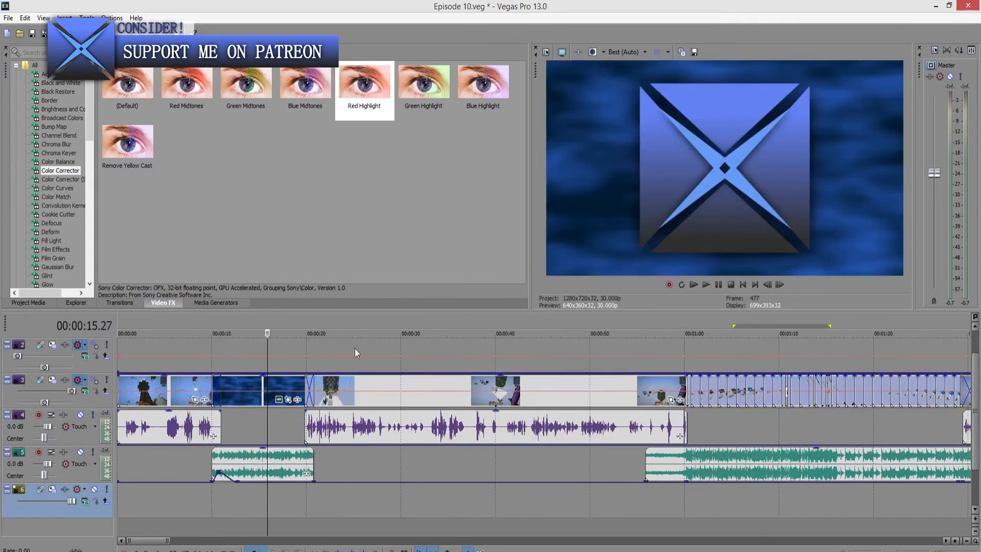
click(706, 288)
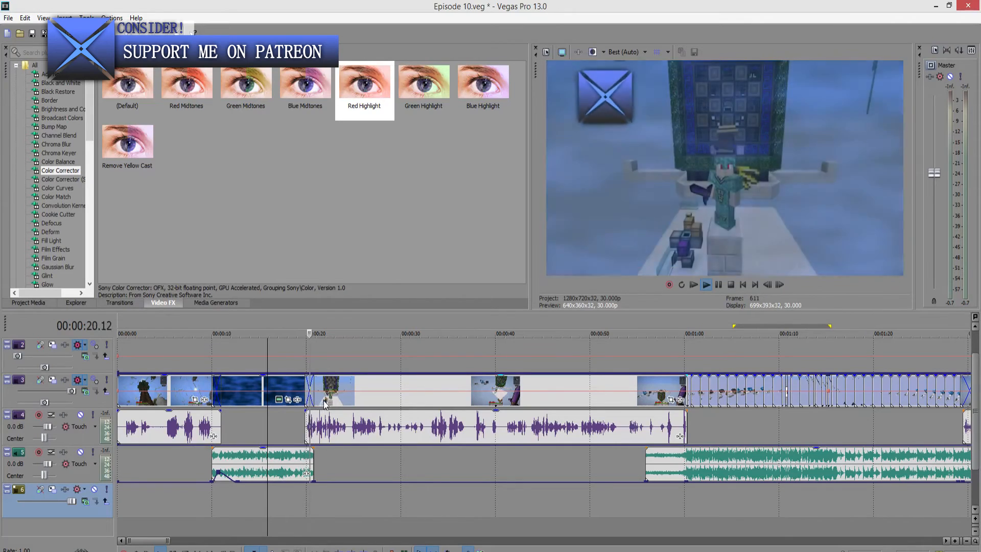
click(718, 285)
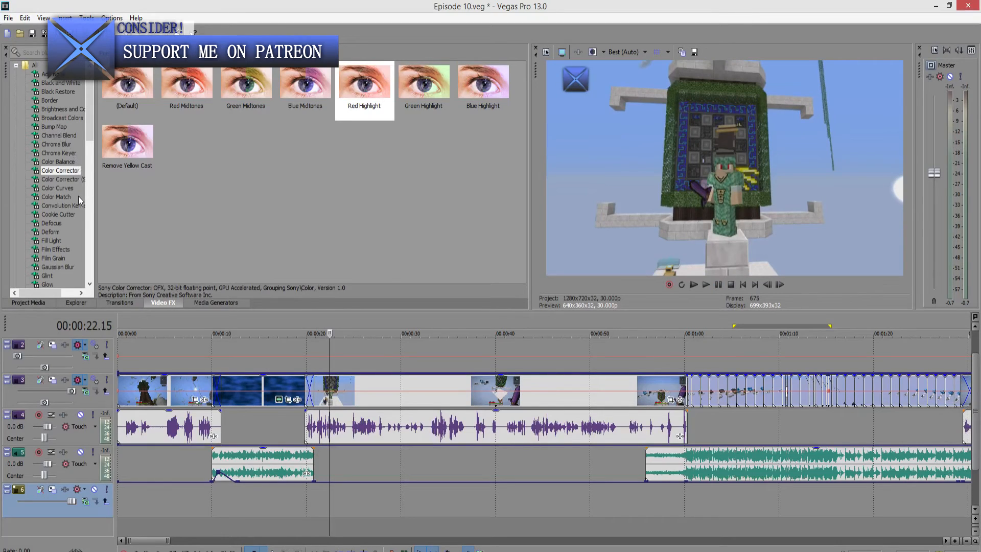
click(75, 240)
scroll(75, 239, down, 4)
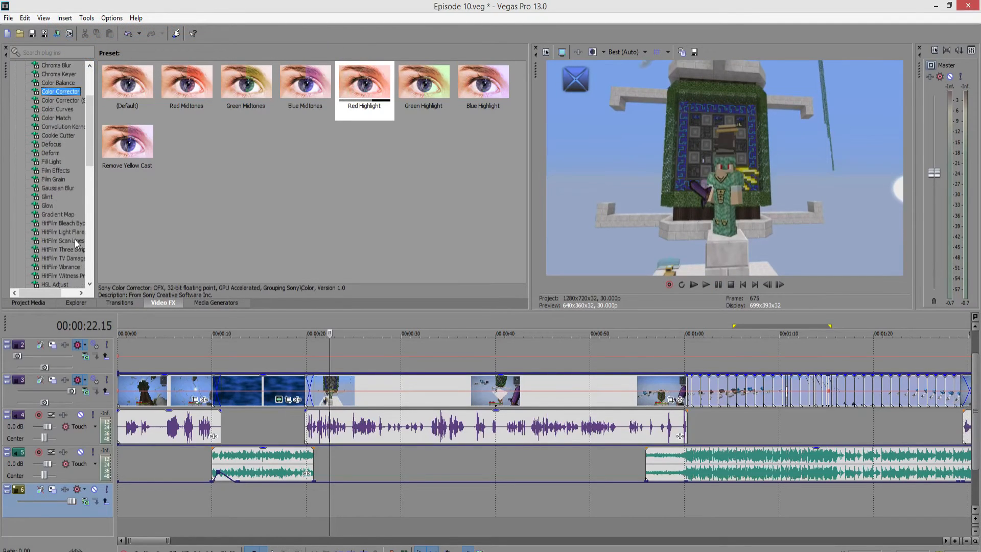
scroll(74, 239, down, 8)
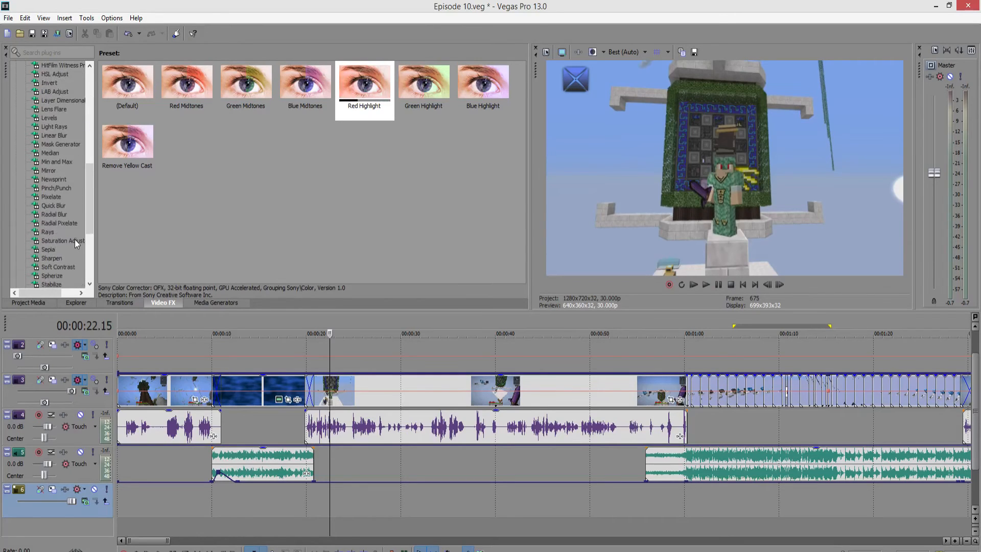
scroll(75, 239, up, 9)
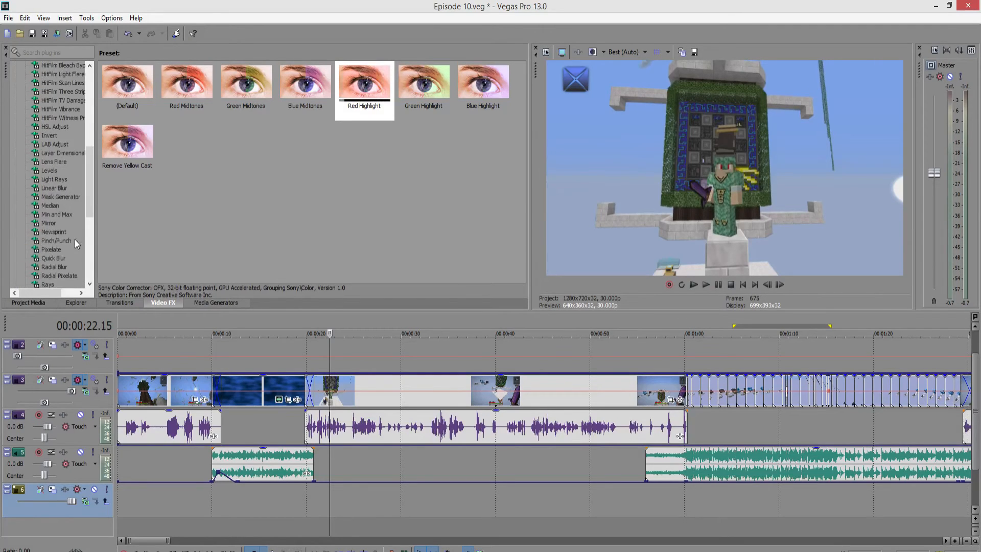
scroll(74, 239, up, 3)
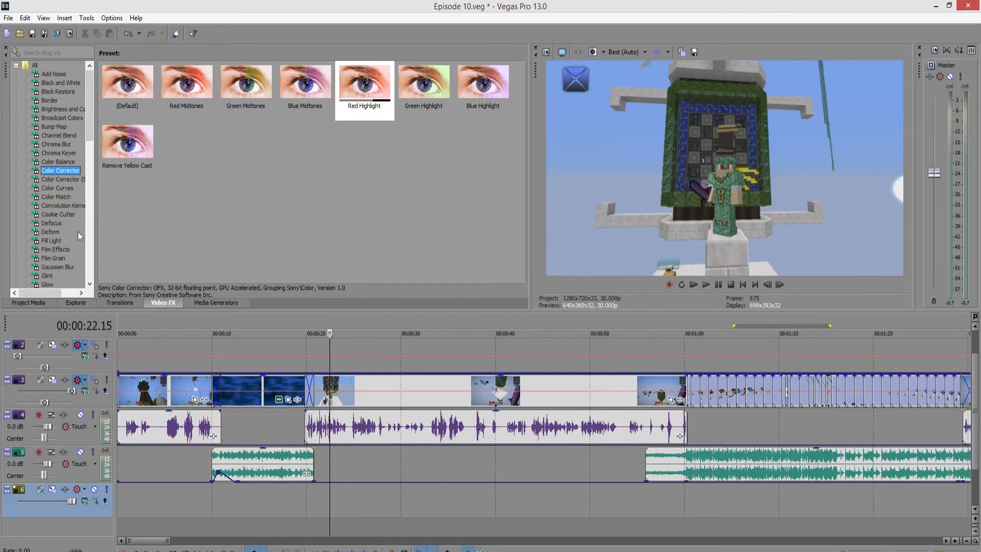
Select the gameplay clip after the logo intro and show the Cross Effect transition presets for its crossfade.
click(368, 470)
mouse_move(323, 387)
mouse_down()
mouse_move(336, 387)
mouse_move(328, 388)
mouse_up()
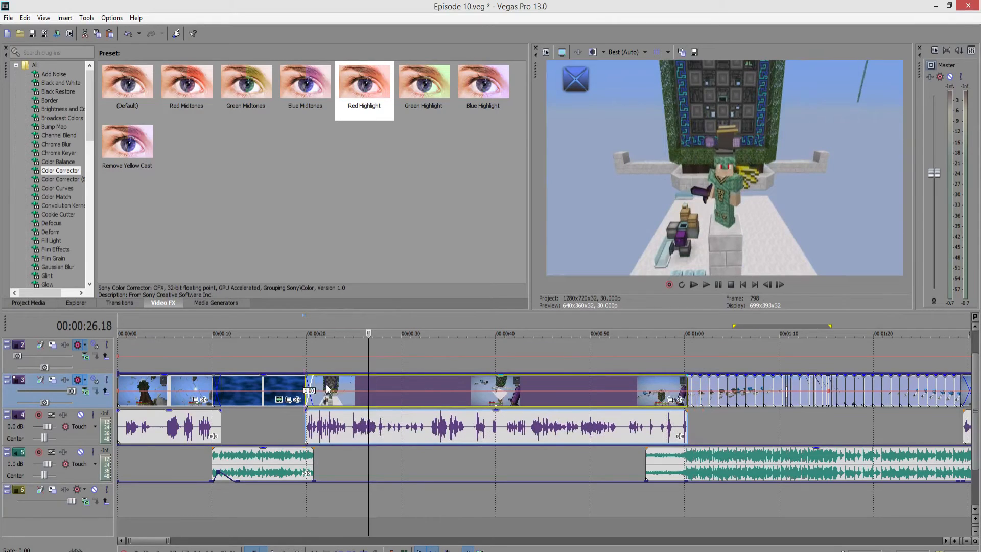
click(313, 389)
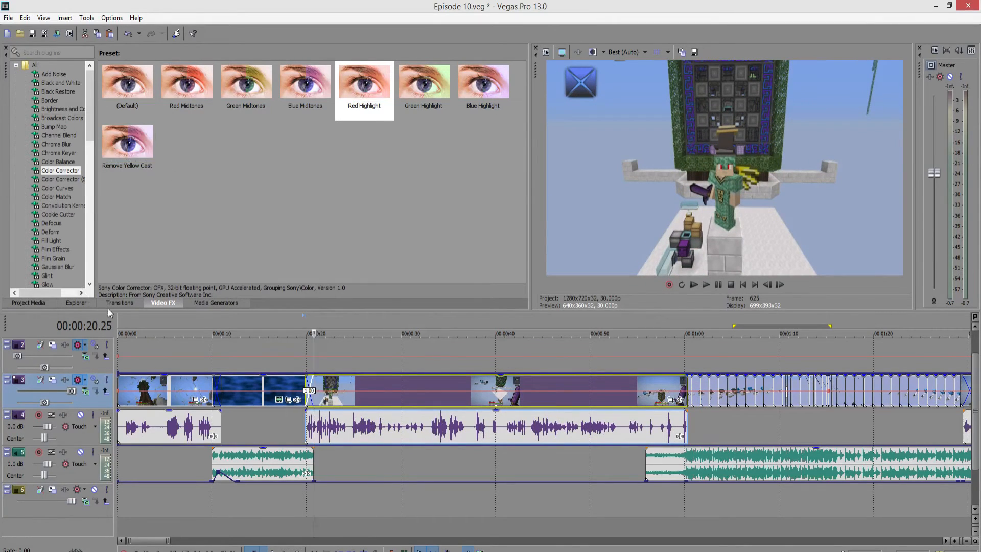
click(136, 307)
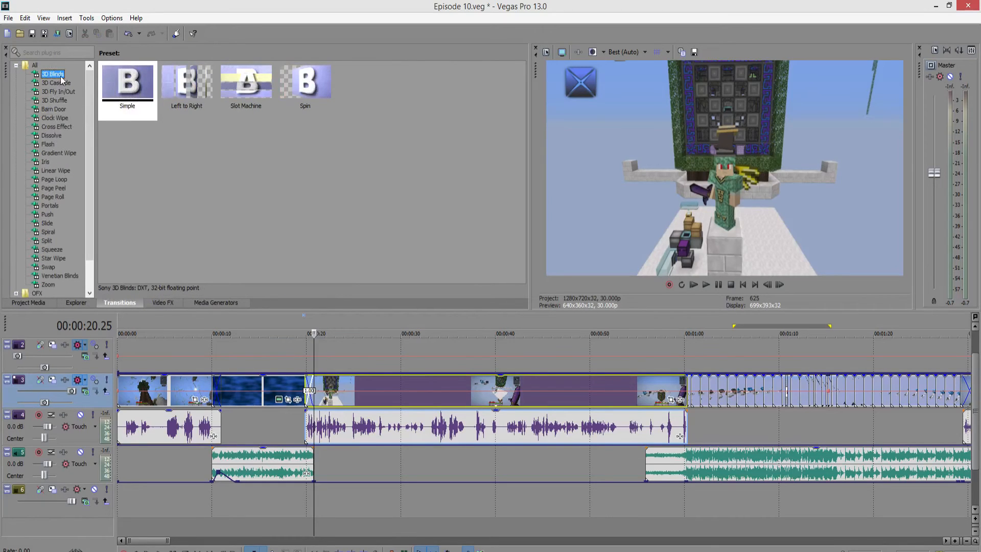
click(63, 127)
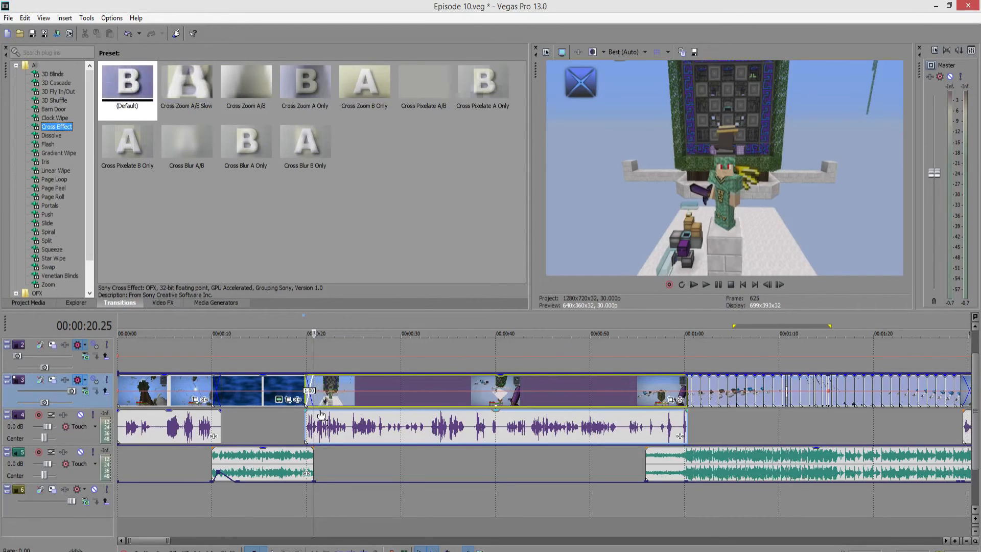
mouse_move(357, 381)
mouse_down()
mouse_move(368, 385)
mouse_move(352, 388)
mouse_up()
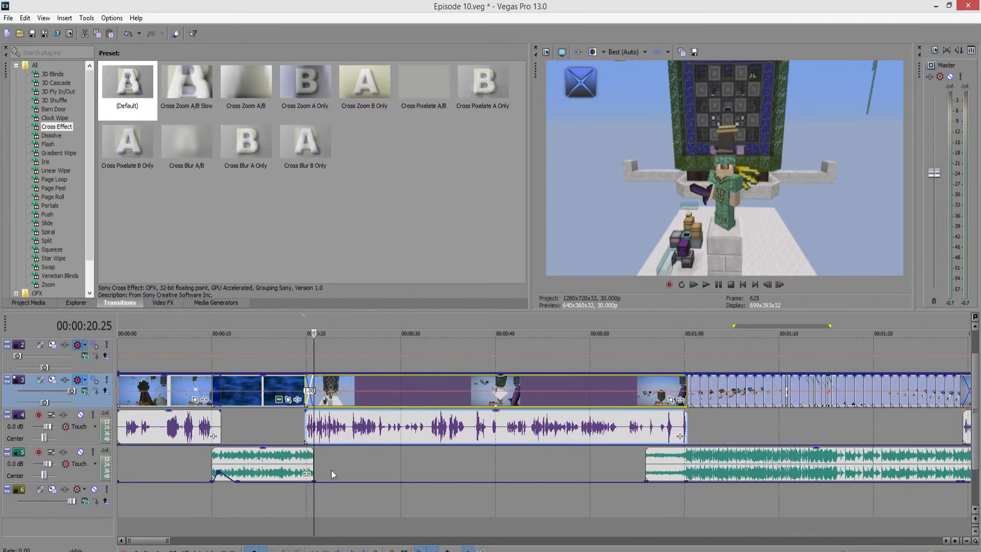
Replay the crossfade between the logo intro and the gameplay clip, starting from 00:00:19.25.
click(309, 498)
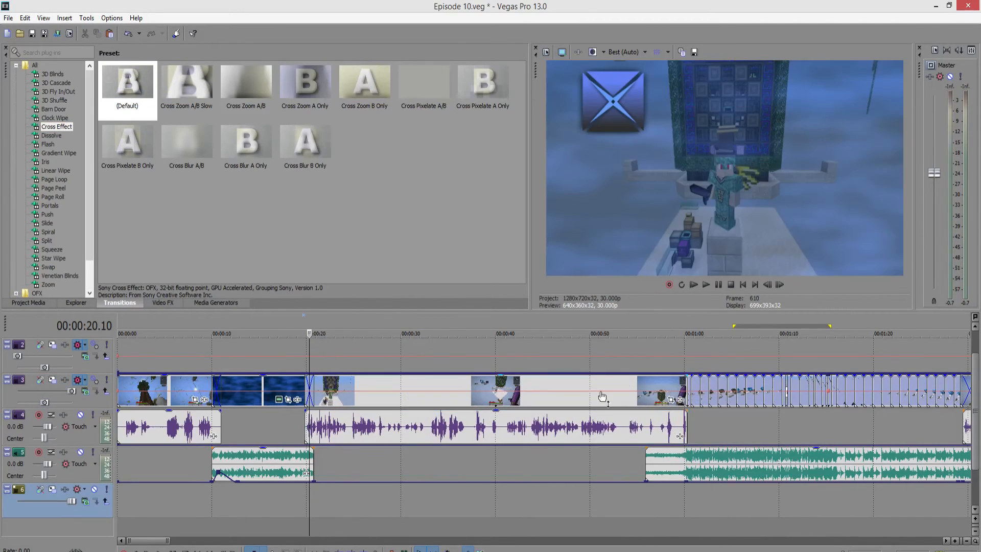
click(305, 504)
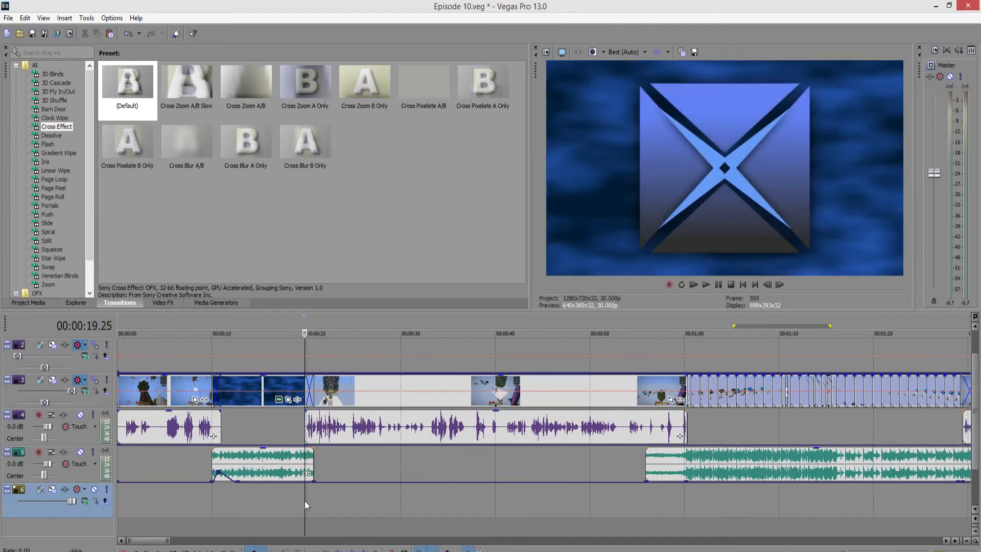
click(706, 284)
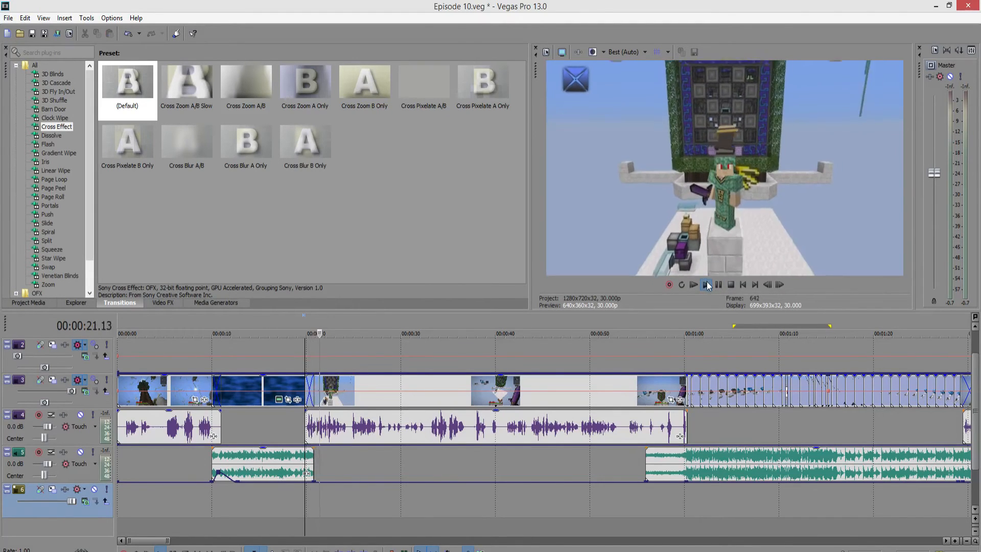
key(Return)
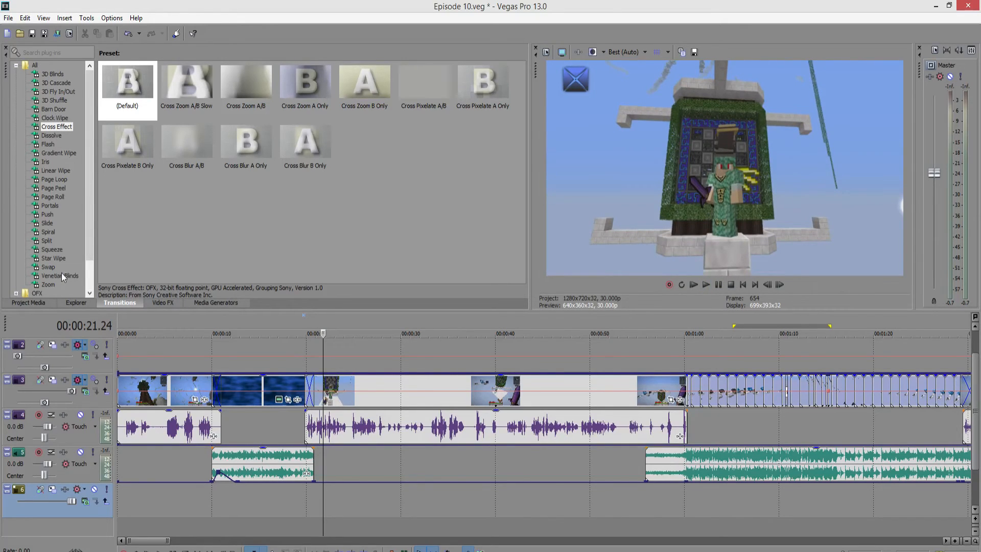
Show the Flash transition presets and shift the timelapse segment just after 1:11 earlier, overlapping the preceding flashed segment by 4 frames.
click(786, 395)
scroll(796, 425, up, 6)
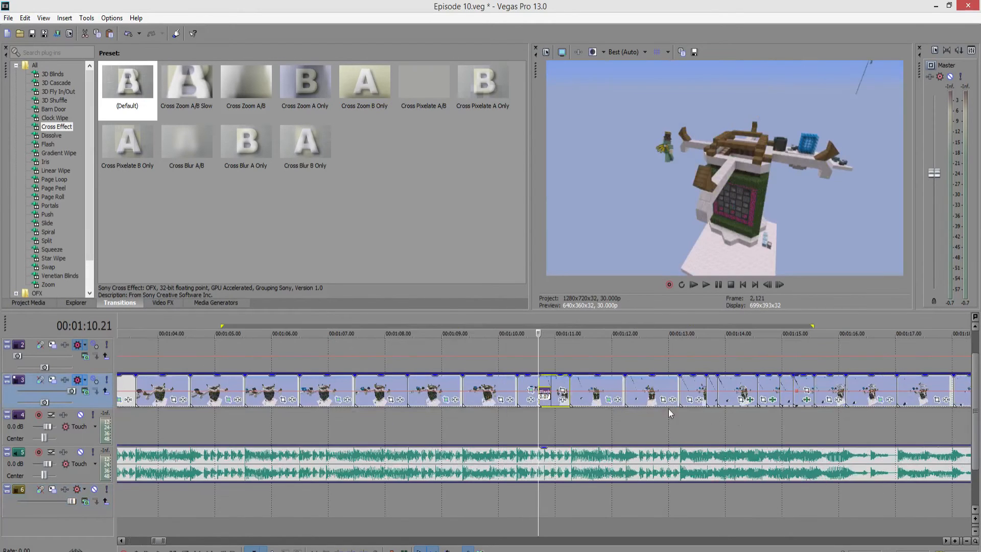
click(544, 403)
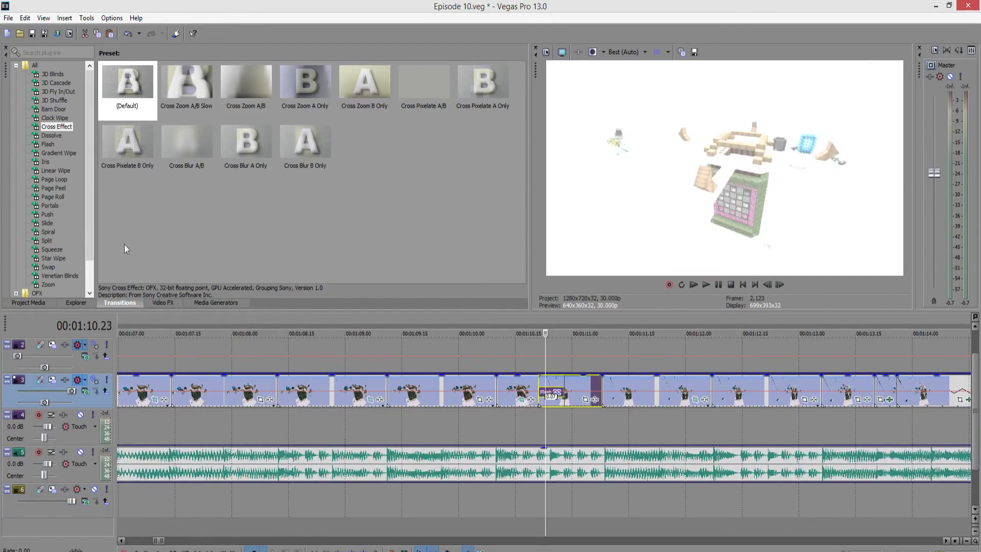
click(46, 144)
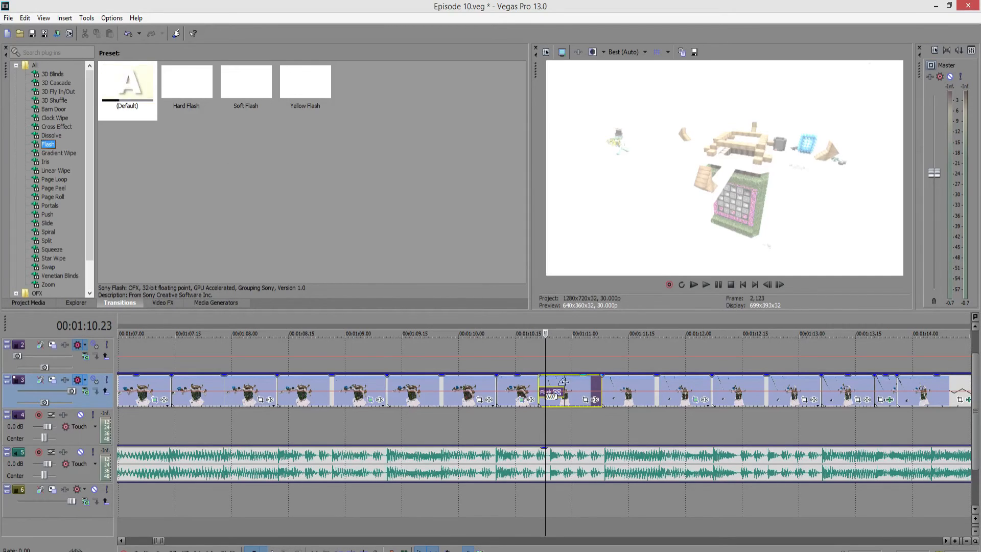
drag(632, 385, 617, 382)
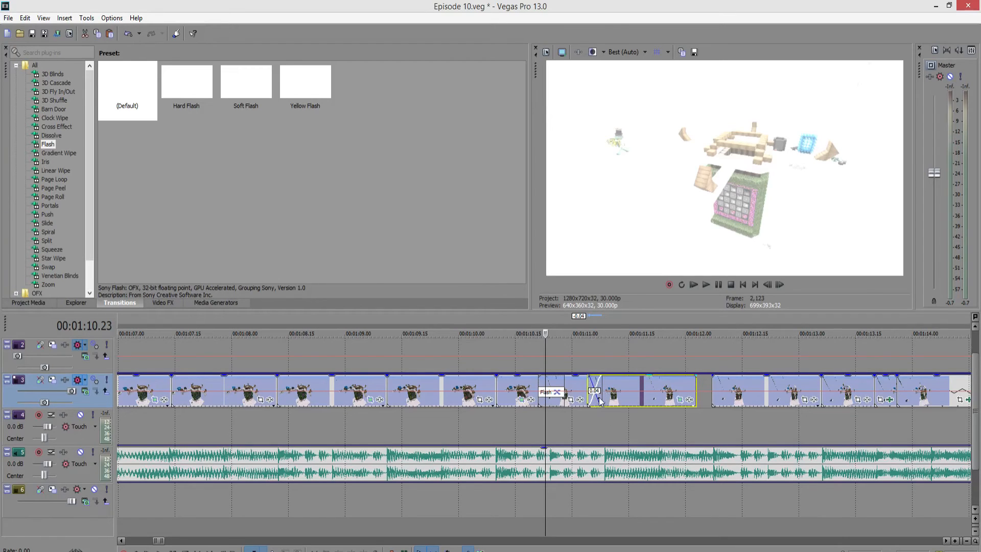
Apply the default Flash transition to the 4-frame overlap just after 1:11 and set its tint to yellow (60, 0.93, 1.0).
drag(128, 89, 595, 393)
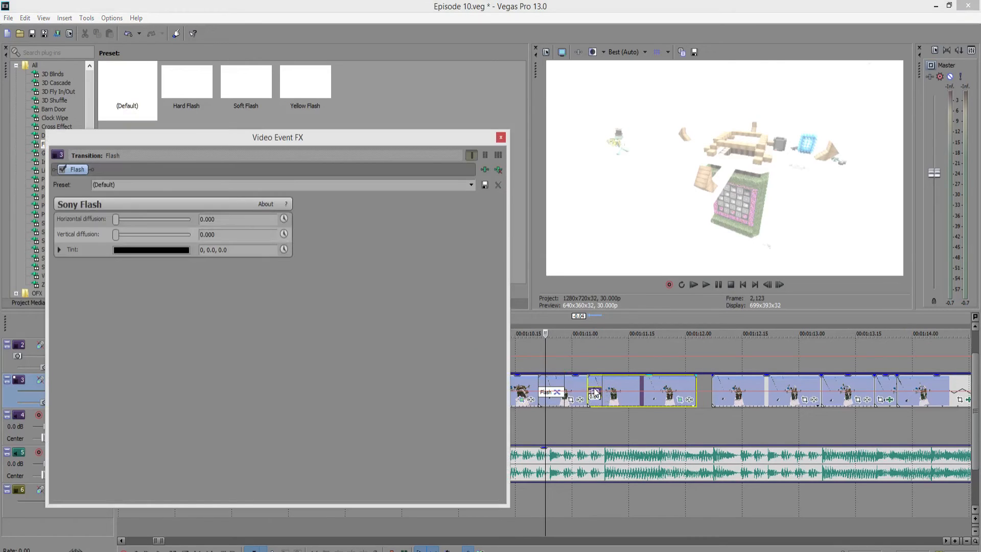
click(176, 251)
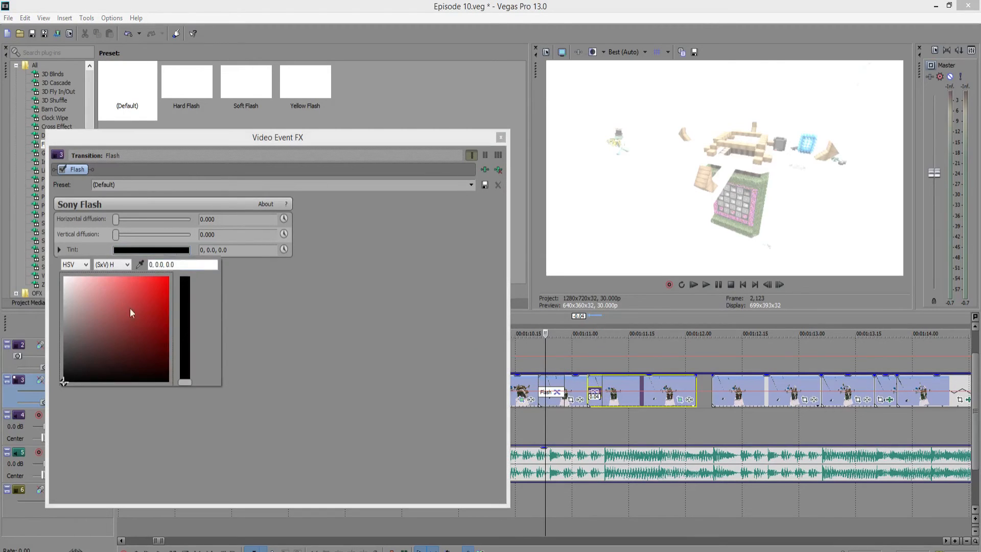
click(68, 283)
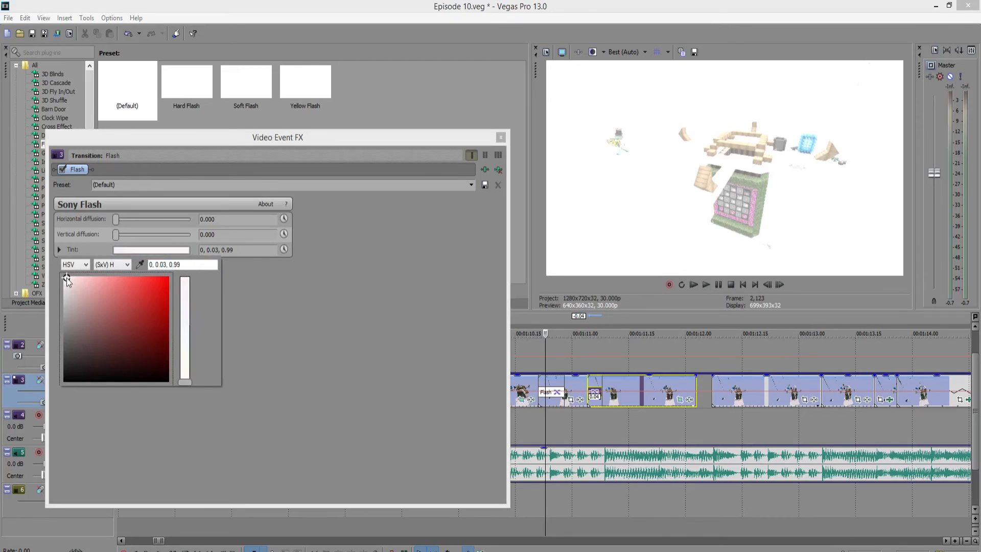
drag(69, 284, 160, 393)
drag(160, 345, 161, 276)
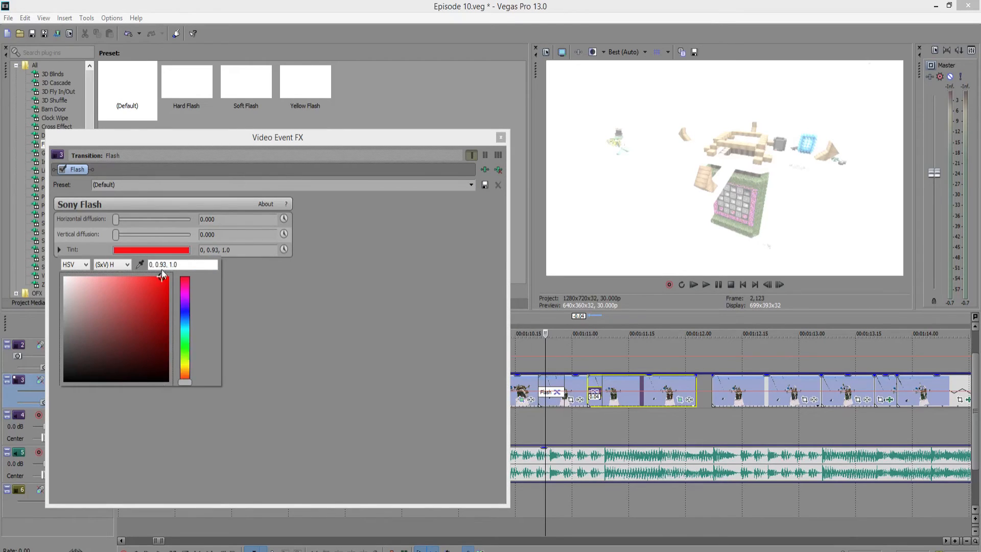
drag(190, 319, 182, 370)
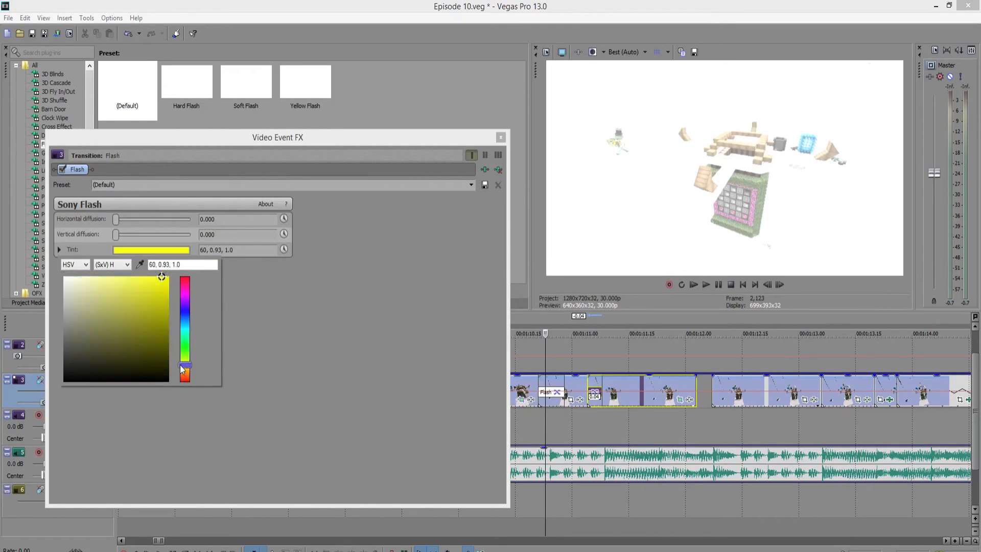
click(112, 219)
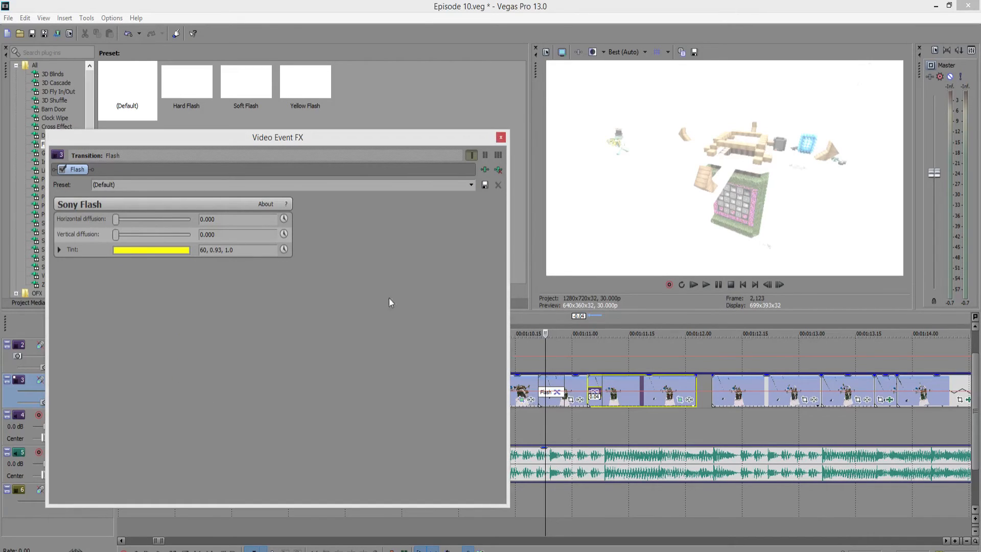
Adjust the Flash diffusion to 0.231 horizontal and 0.041 vertical, checking the transition's frames around 00:01:11.05.
click(596, 492)
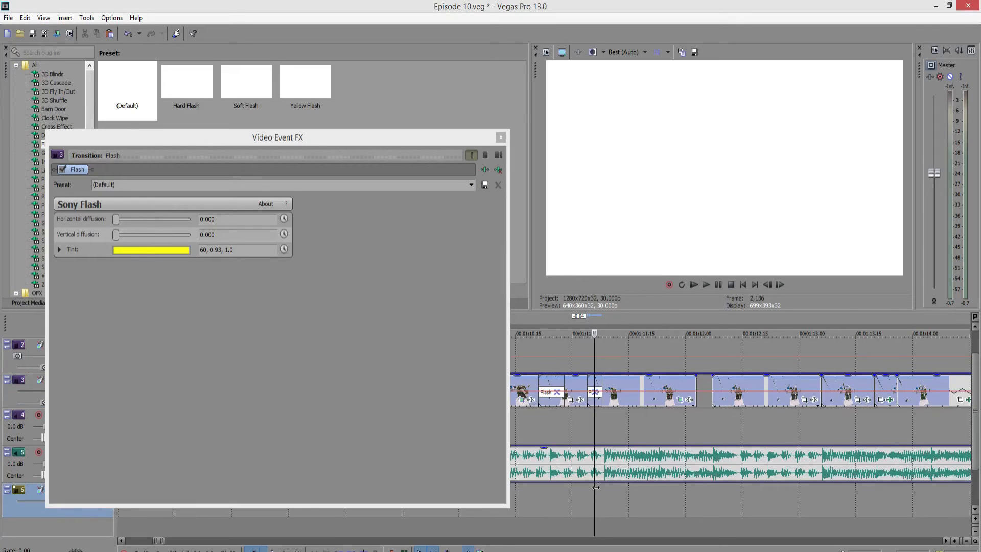
drag(118, 234, 147, 244)
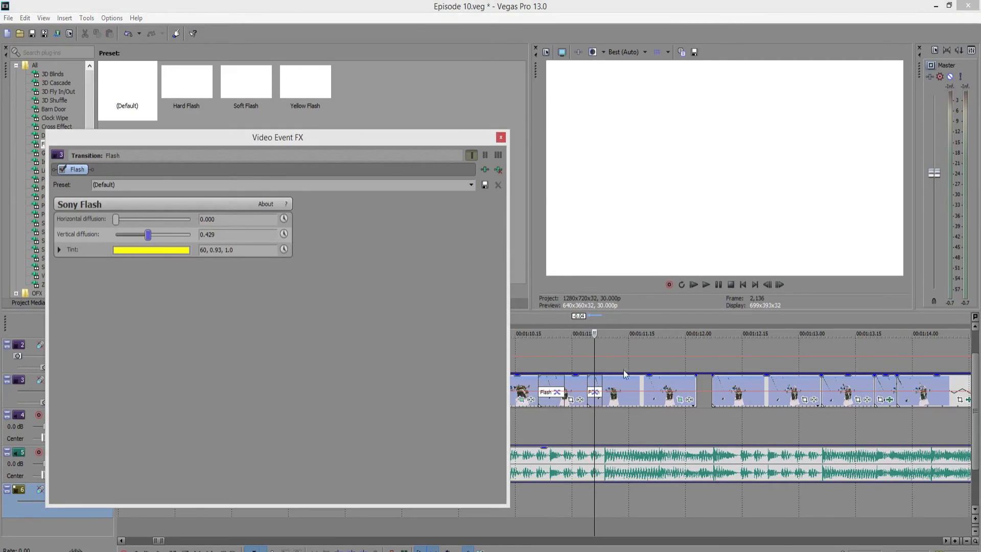
click(592, 498)
click(586, 493)
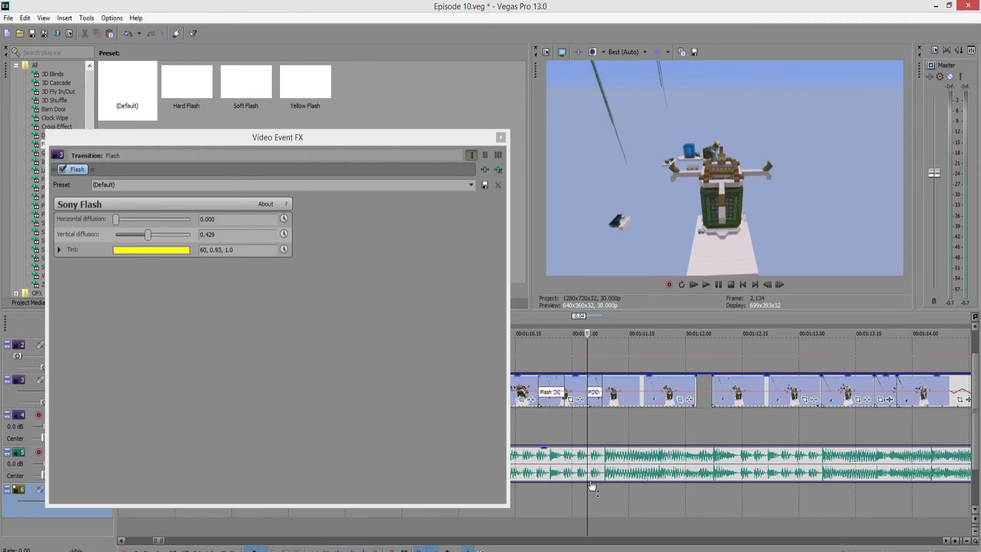
key(alt+Right)
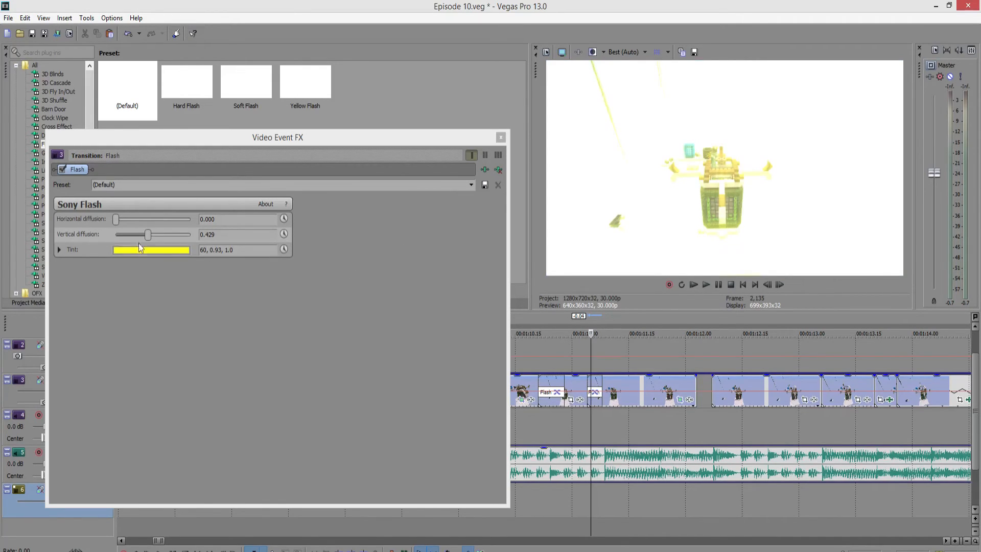
drag(148, 234, 133, 219)
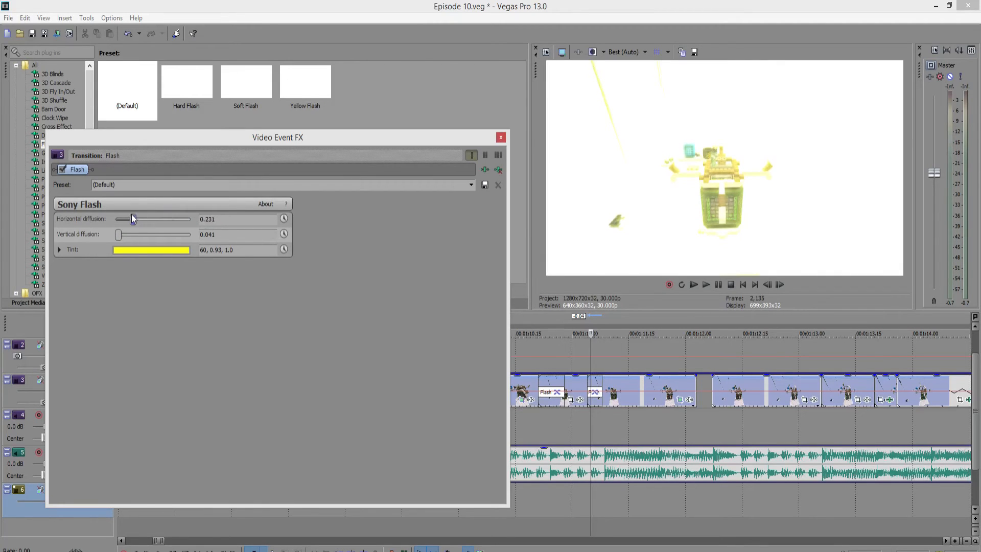
Darken the Flash tint to near black (60, 0.93, 0.01) and close the transition settings.
click(153, 250)
click(156, 374)
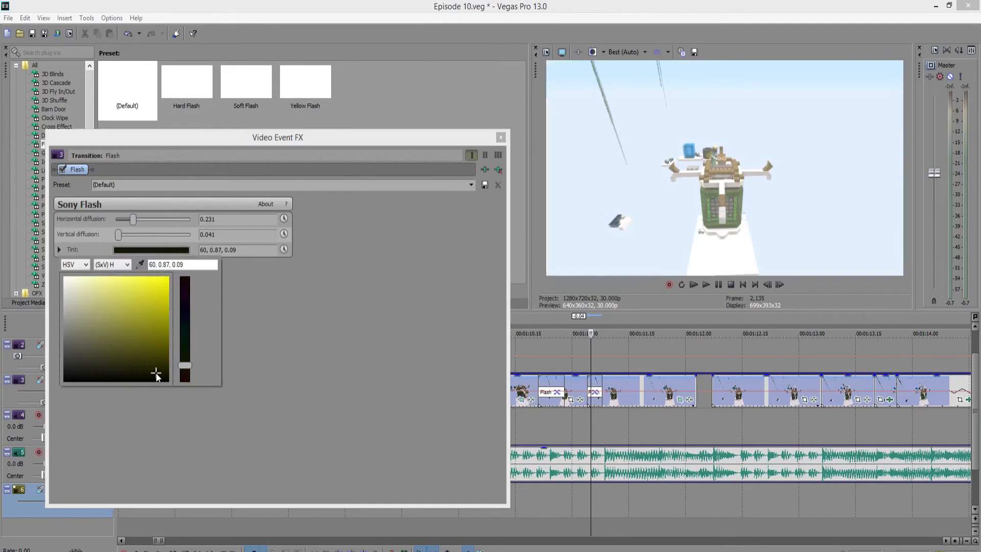
drag(157, 378, 164, 380)
click(356, 312)
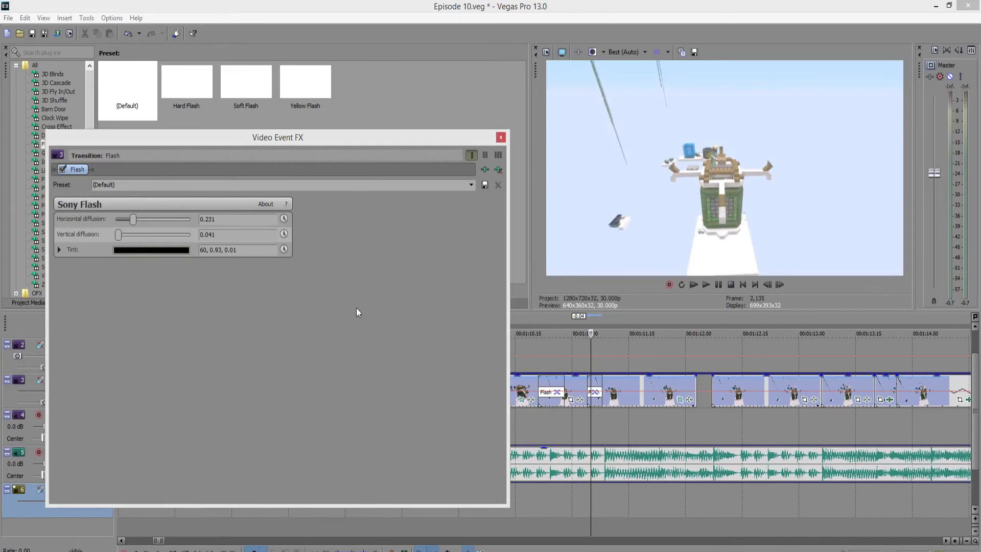
click(501, 137)
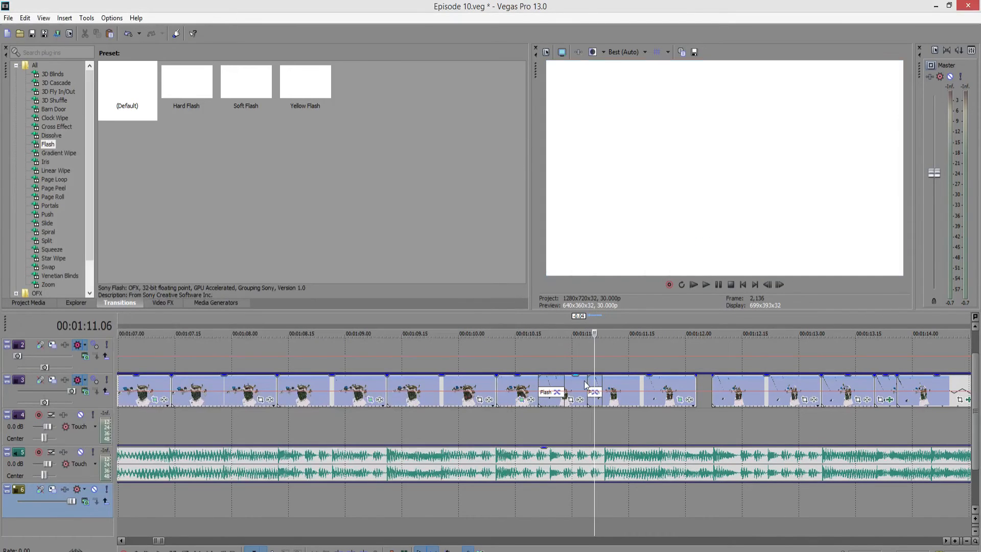
Step frame by frame through the short Flash transition between 00:01:11.04 and 00:01:11.08 to examine how it swaps the two segments.
key(Right)
key(Right)
key(Right)
key(Left)
key(Left)
key(Left)
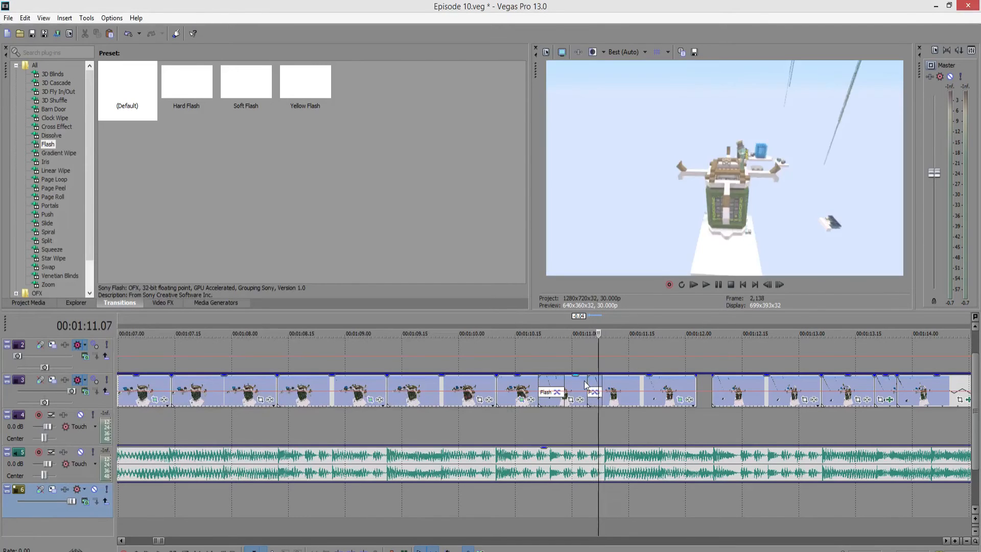
click(594, 416)
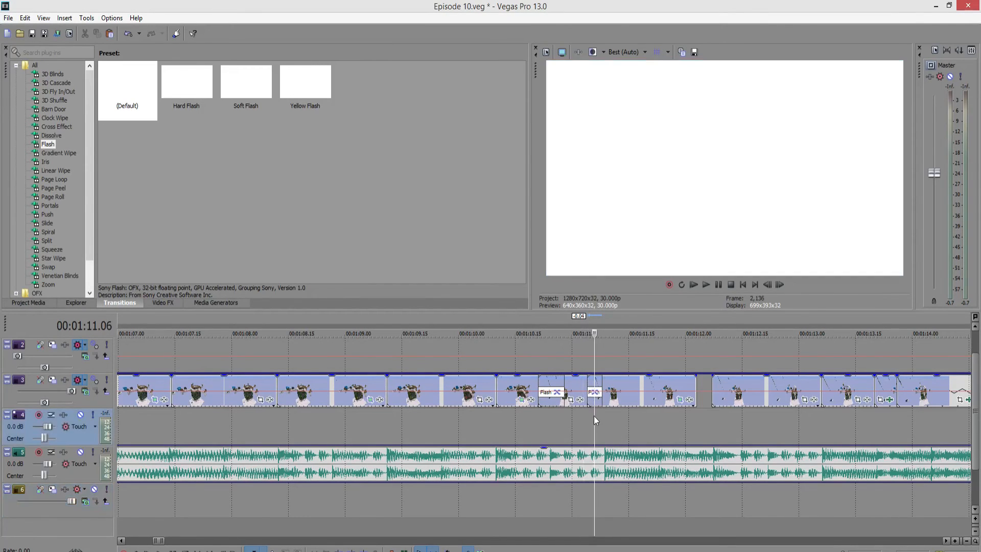
scroll(593, 415, up, 5)
key(Left)
key(Left)
key(Left)
key(Left)
key(Left)
key(Left)
key(Right)
key(Right)
key(Right)
key(Right)
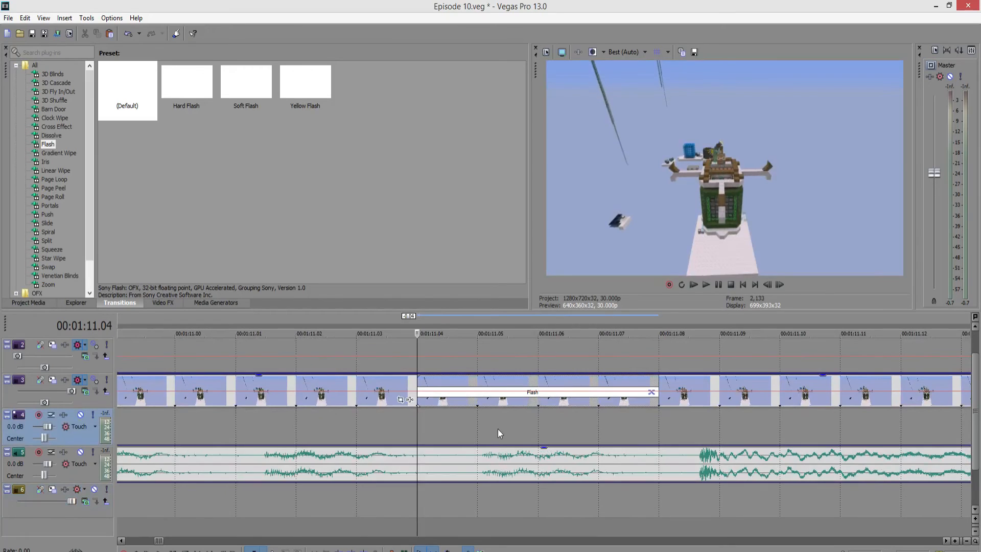
key(Right)
key(Right)
key(Right)
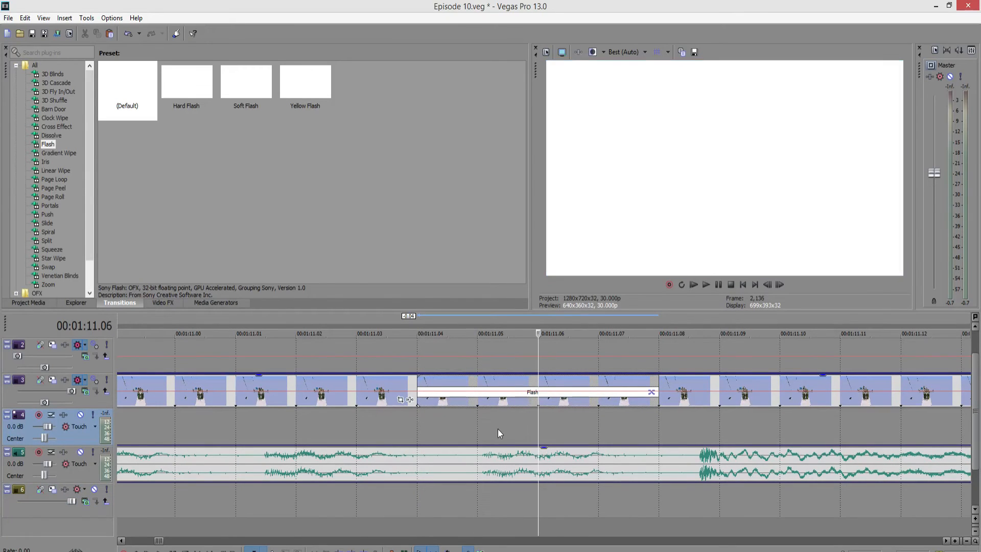
key(Right)
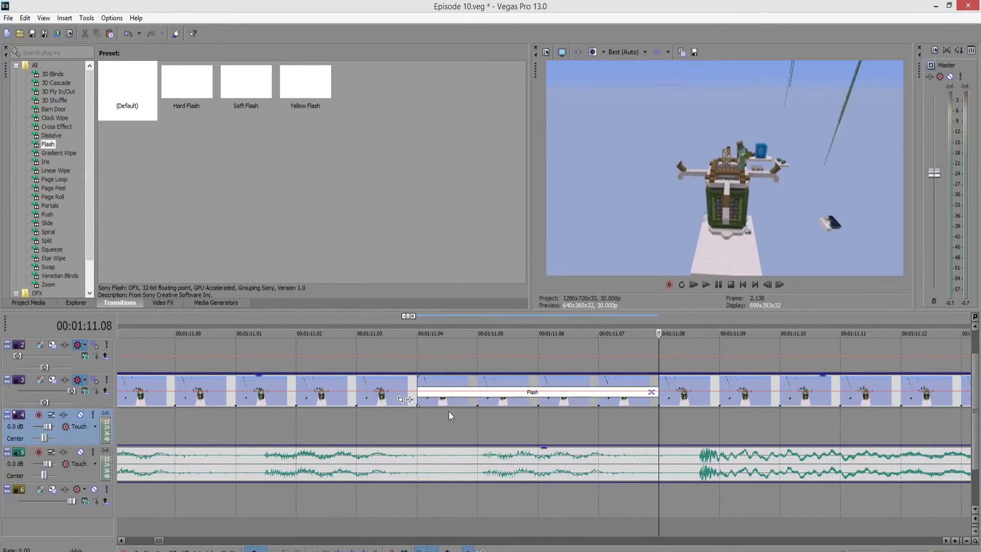
Shift the timelapse segment after the second Flash 6 frames earlier to lengthen that transition, and play it back.
scroll(536, 425, down, 4)
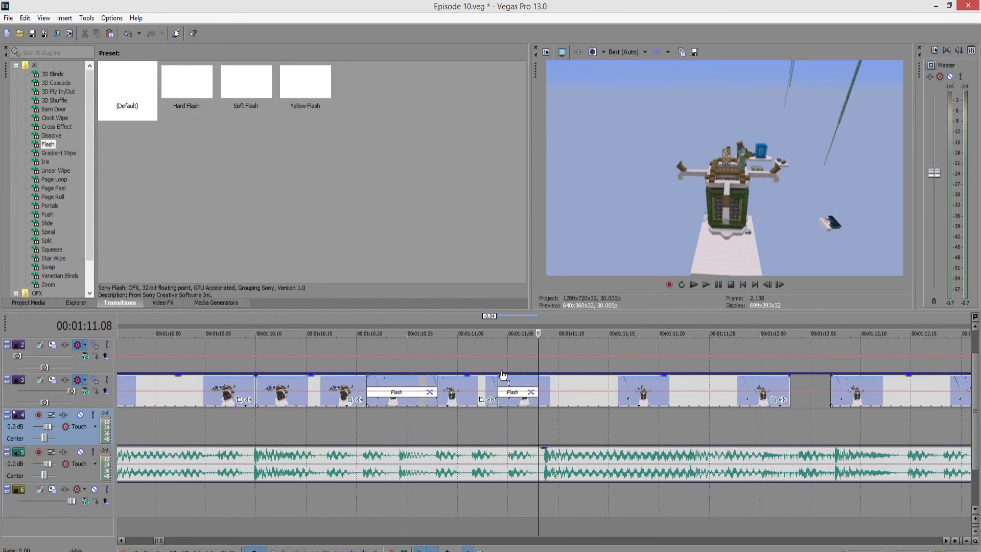
drag(585, 386, 523, 386)
click(449, 437)
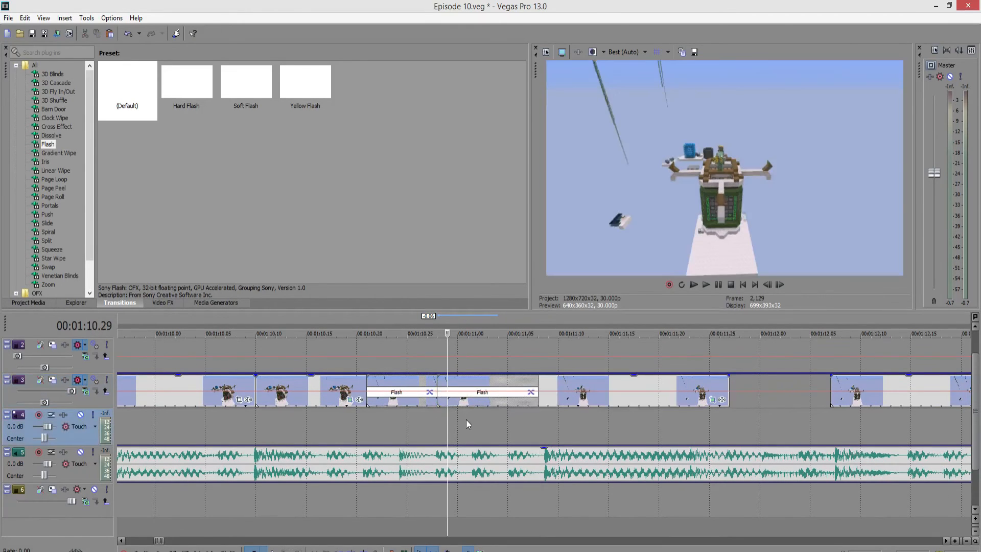
click(465, 419)
key(space)
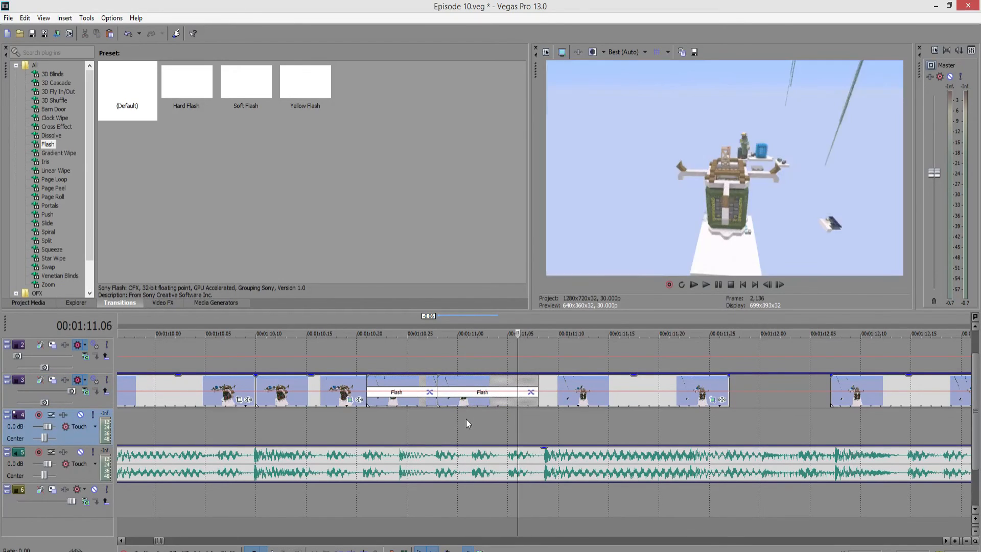
Try a longer Flash across a 19-frame overlap of the segments after 1:11 and check the frame at 00:01:11.12.
click(555, 391)
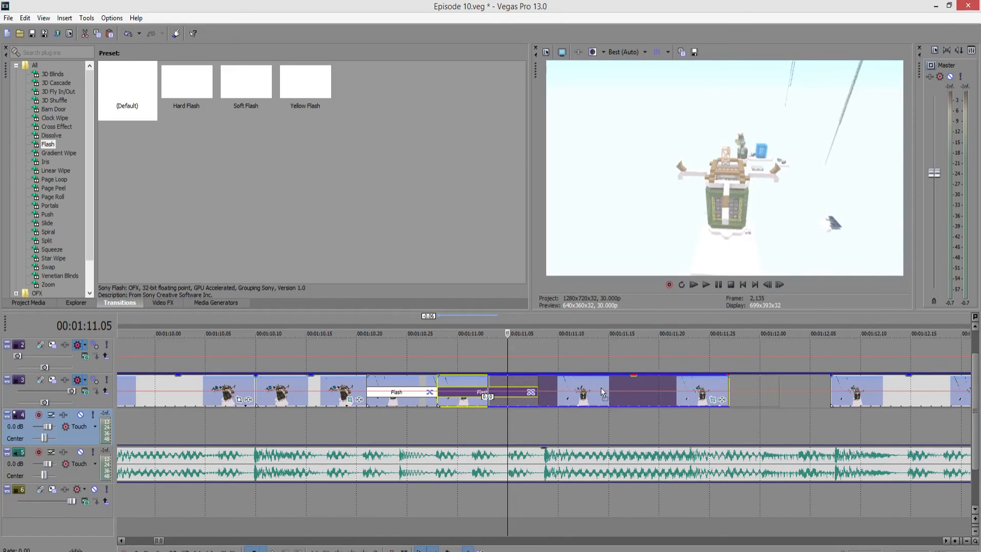
drag(603, 391, 653, 391)
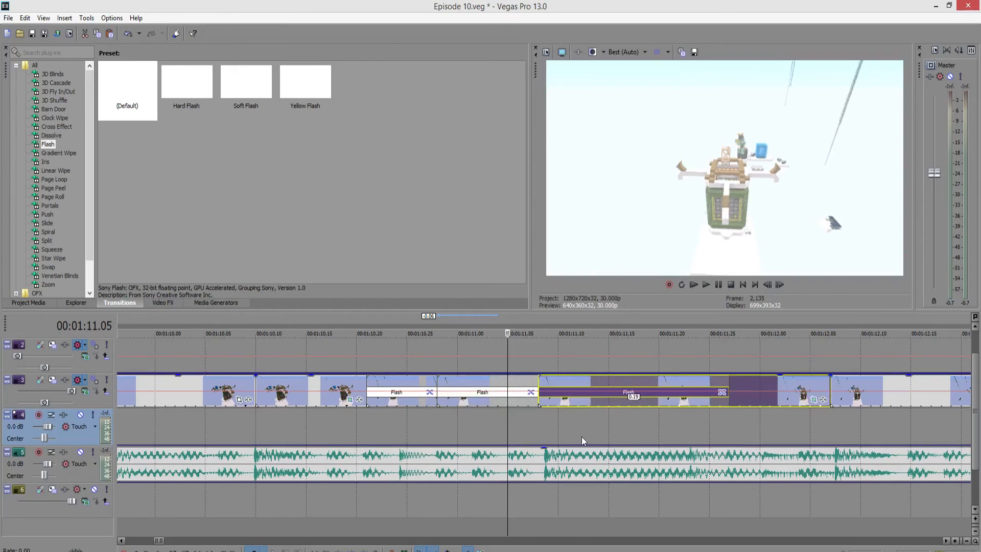
click(578, 437)
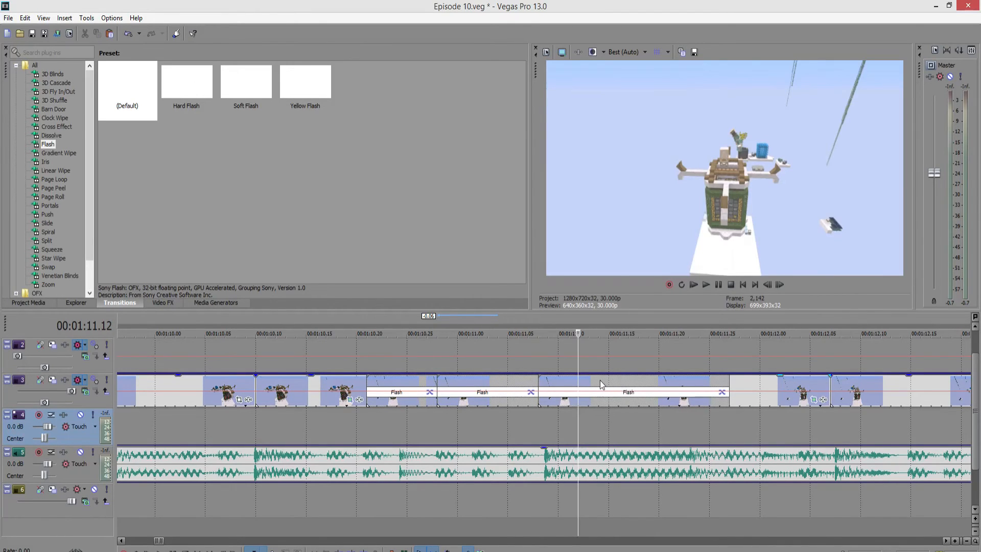
Undo the overlap and Flash edits on the segment just after 1:11 and place the playhead at 00:01:10.21.
key(ctrl+z)
key(ctrl+z)
key(ctrl+z)
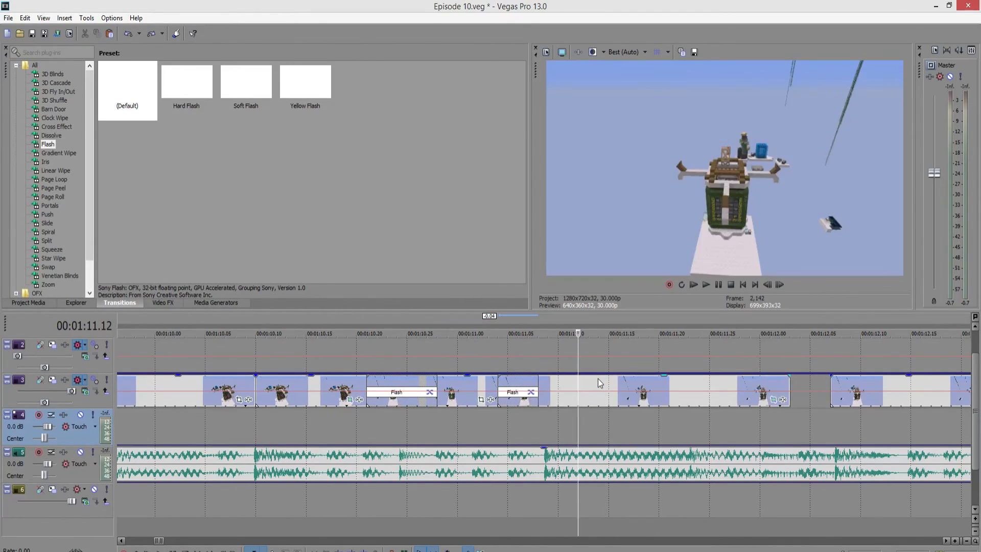
key(ctrl+shift+z)
key(ctrl+z)
key(ctrl+shift+z)
key(ctrl+z)
key(ctrl+z)
key(ctrl+z)
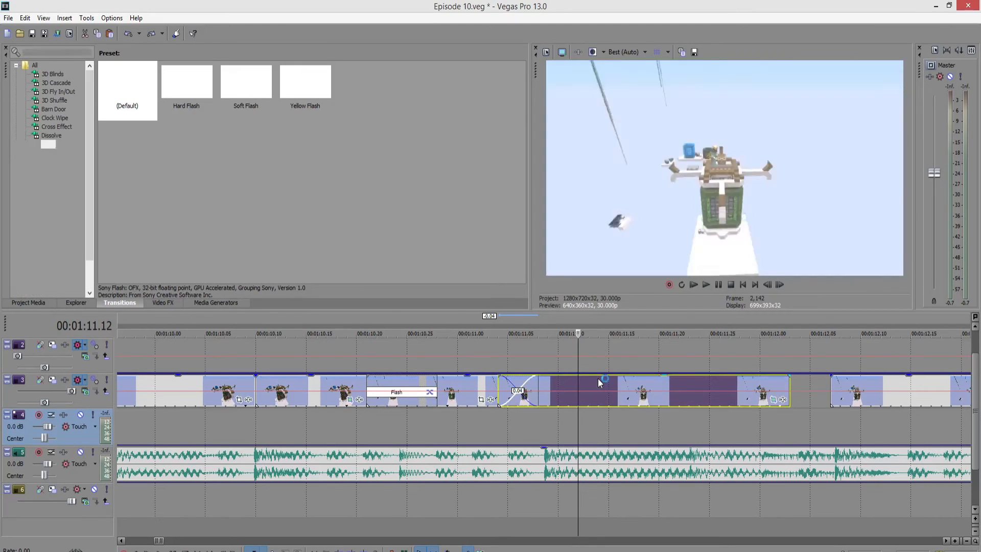
scroll(596, 431, down, 6)
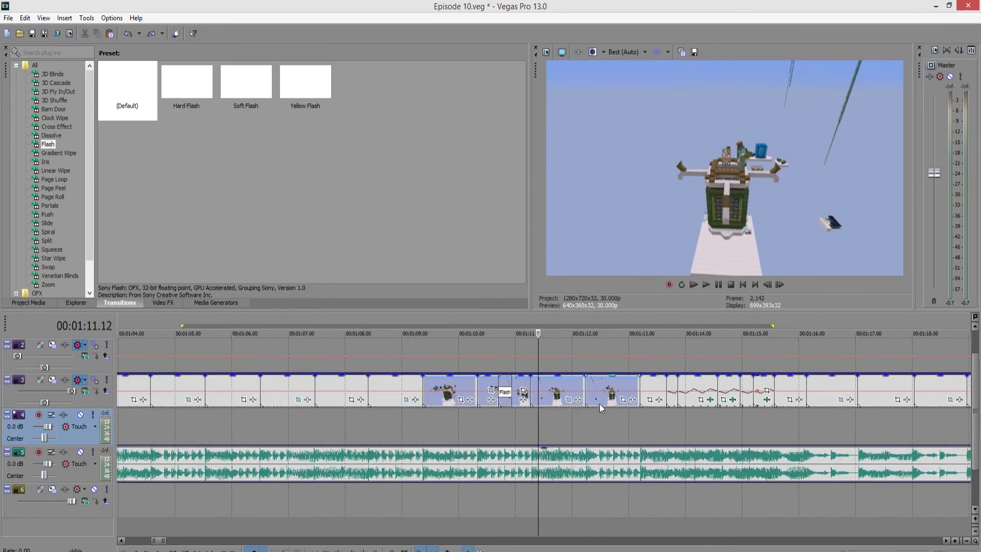
scroll(574, 424, up, 5)
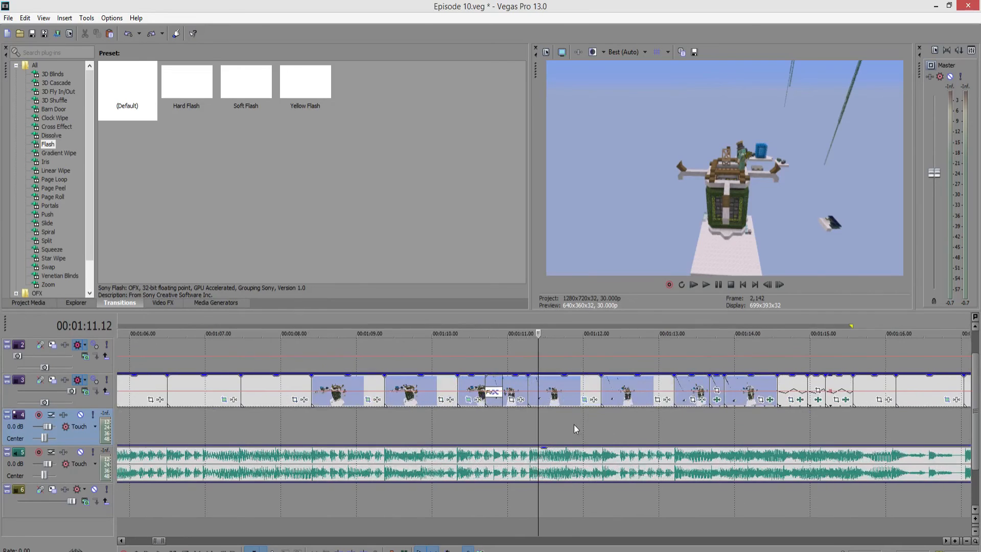
click(483, 429)
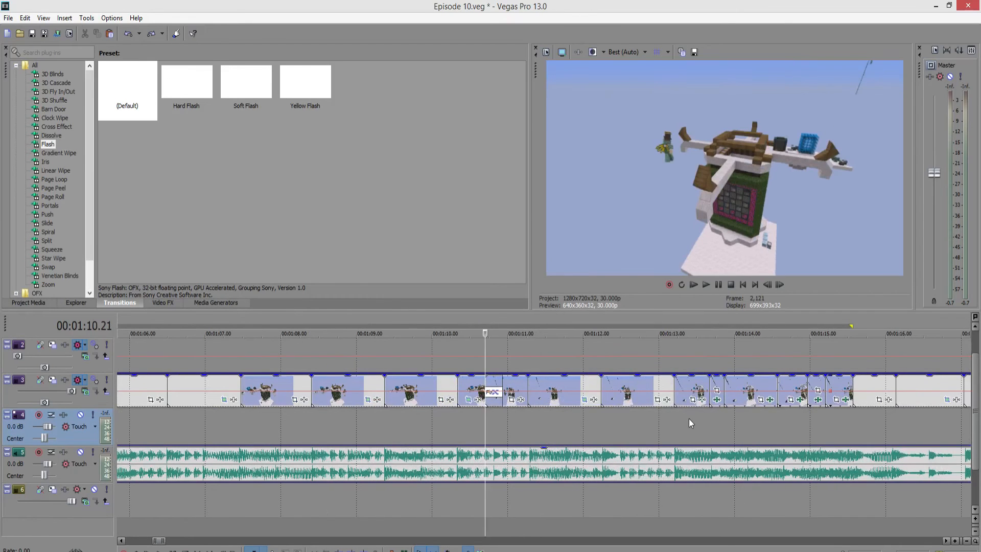
Raise the music track's volume envelope before 1:29 and after about 1:35, leaving it low beneath the voice clip.
scroll(688, 419, right, 2)
scroll(688, 417, right, 10)
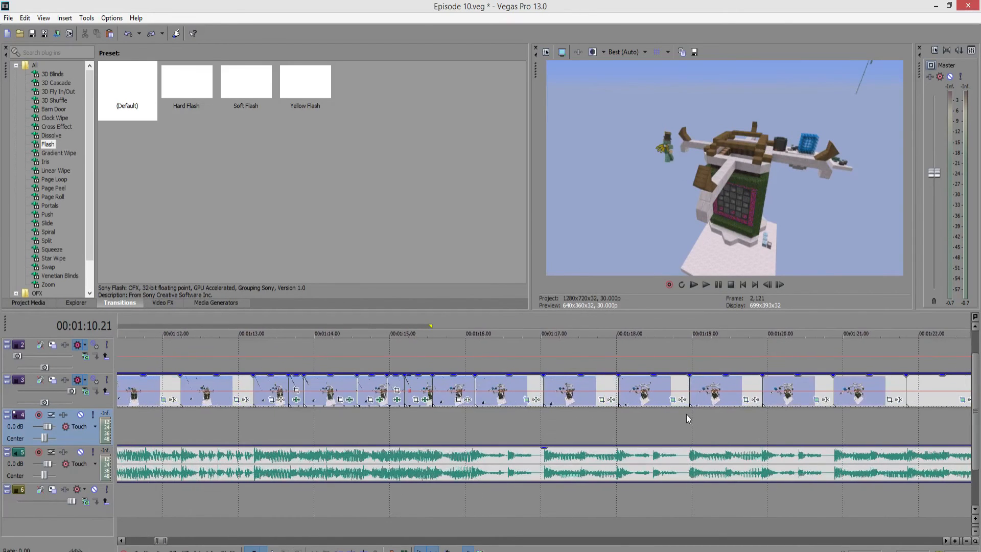
scroll(685, 413, right, 6)
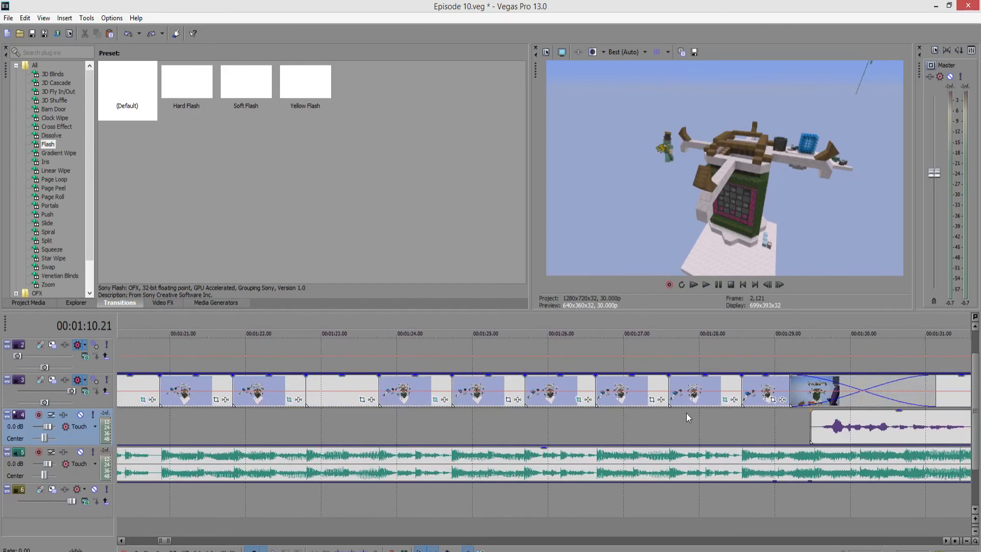
scroll(685, 413, right, 2)
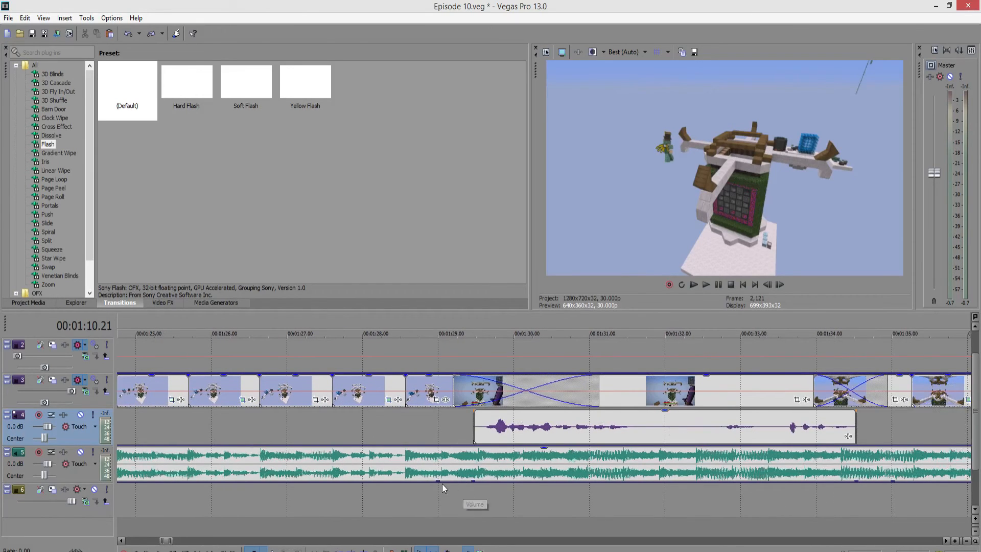
drag(414, 484, 408, 467)
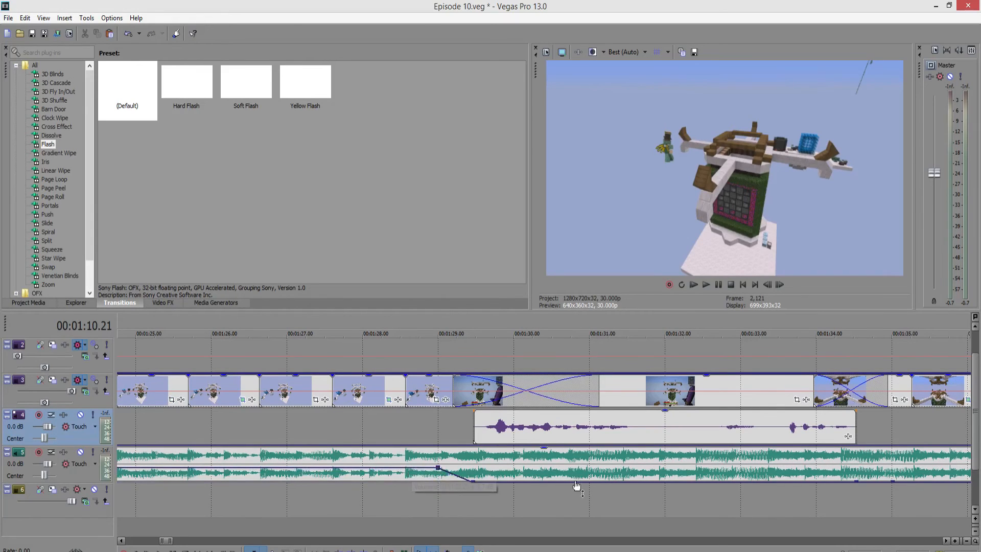
scroll(578, 477, right, 2)
drag(757, 482, 757, 467)
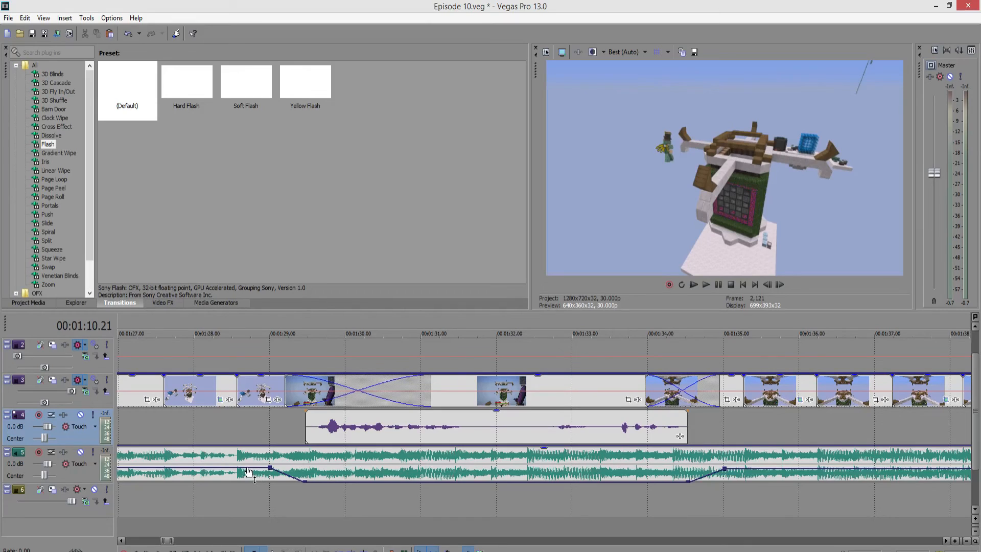
Set the music track's volume envelope to 0.0 dB before 1:29 and after about 1:35.
drag(249, 471, 249, 467)
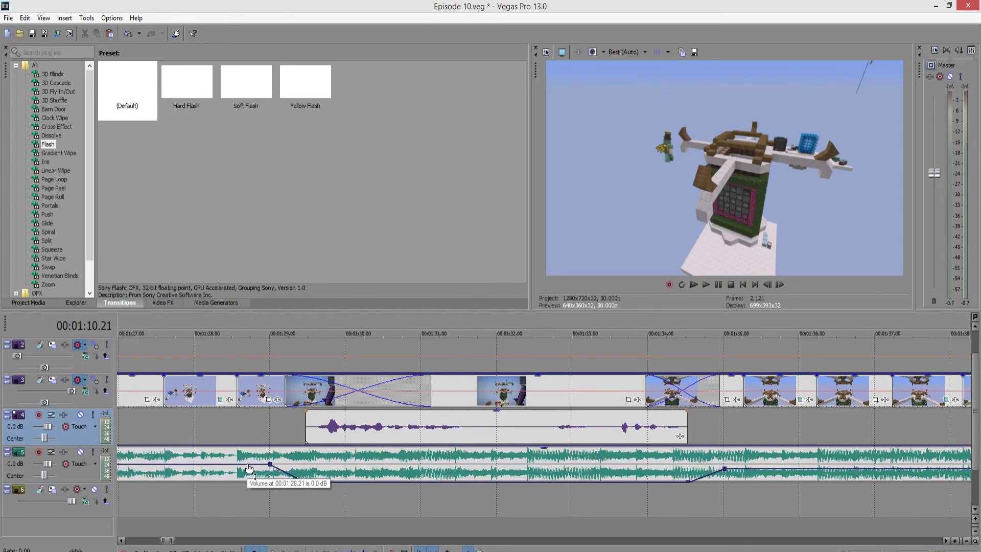
drag(740, 470, 740, 466)
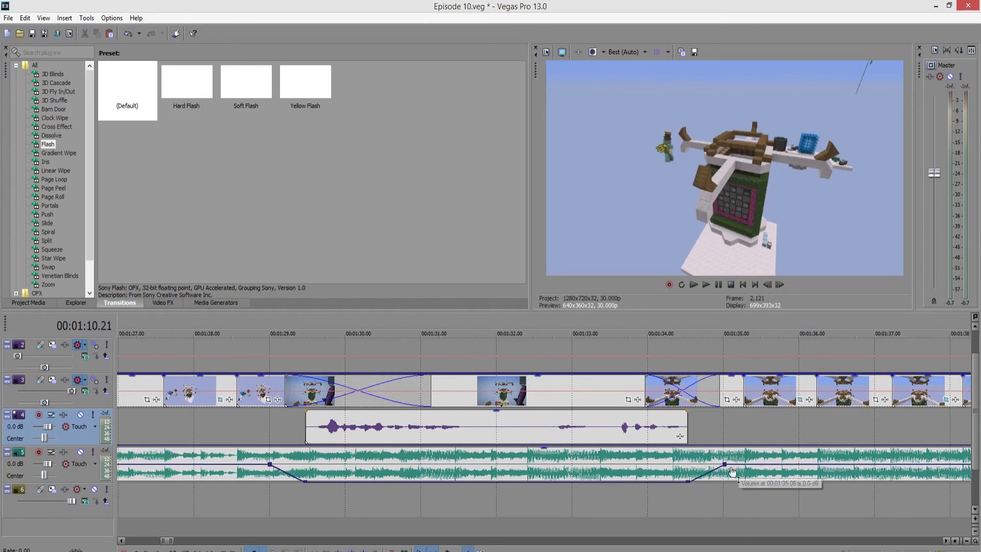
click(164, 457)
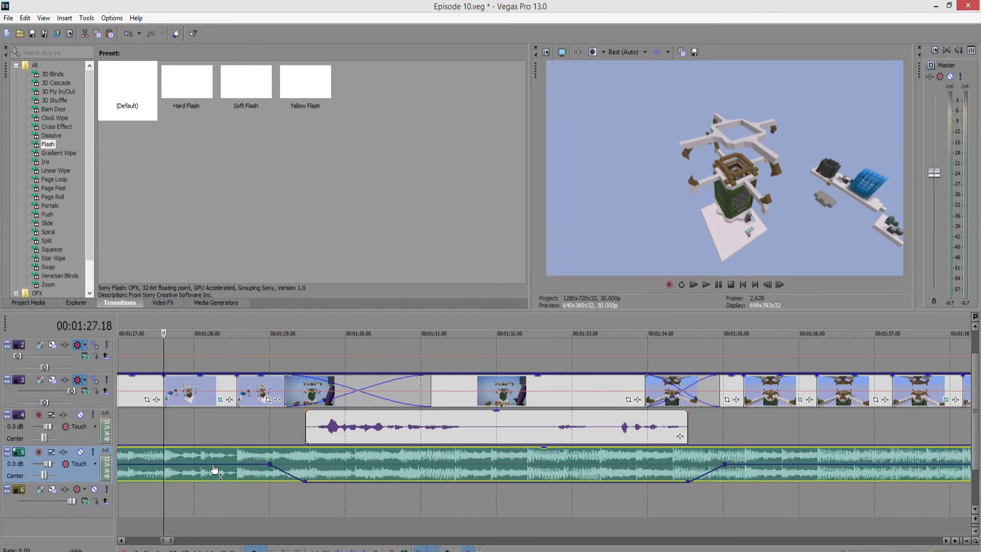
mouse_move(214, 469)
mouse_down()
mouse_move(216, 479)
mouse_move(216, 449)
mouse_move(214, 477)
mouse_move(216, 470)
mouse_up()
Place the playhead at 00:01:28.12 and lower the timelapse video track's composite level to roughly three quarters.
click(225, 396)
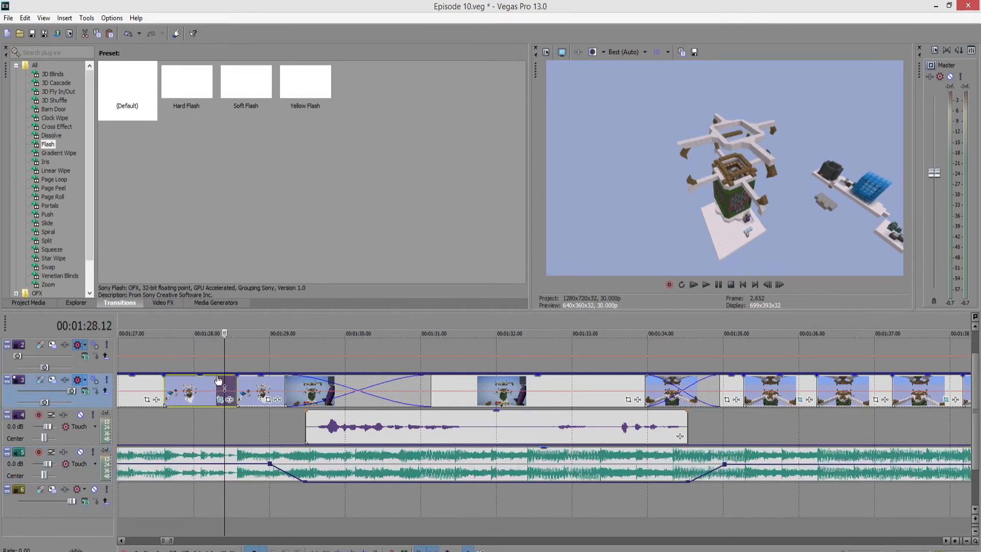
mouse_move(219, 378)
mouse_down()
mouse_move(216, 411)
mouse_move(218, 374)
mouse_up()
mouse_move(213, 376)
mouse_down()
mouse_move(212, 398)
mouse_move(214, 378)
mouse_up()
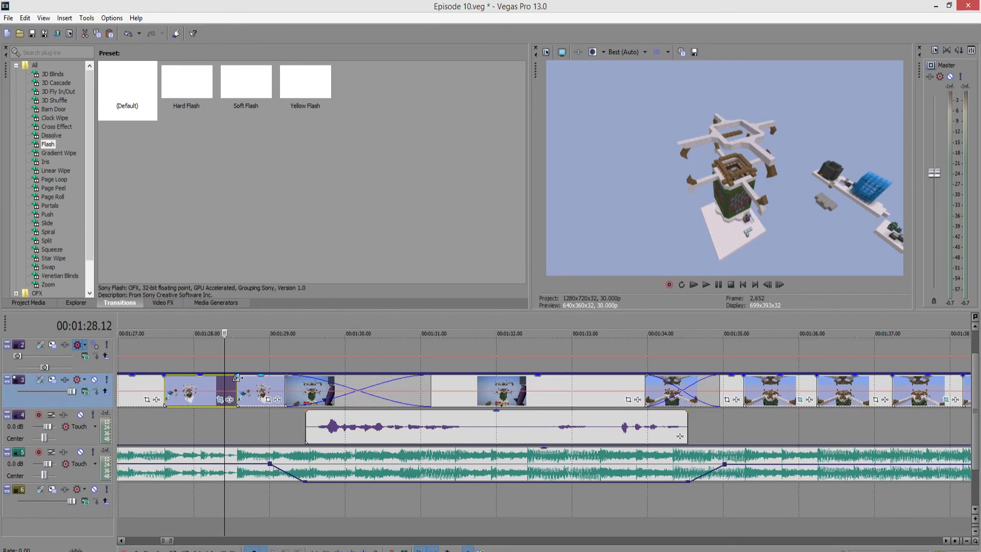
click(77, 381)
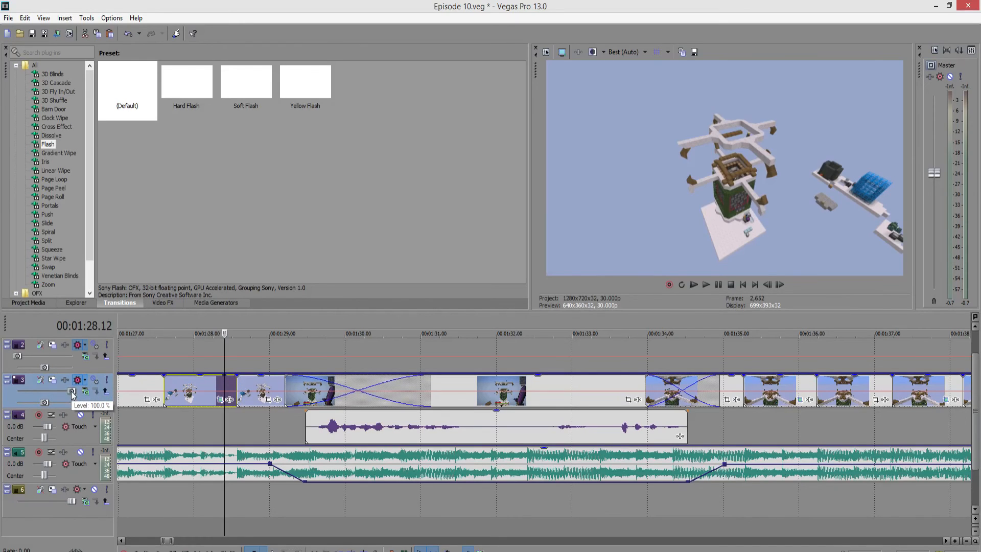
drag(234, 376, 223, 390)
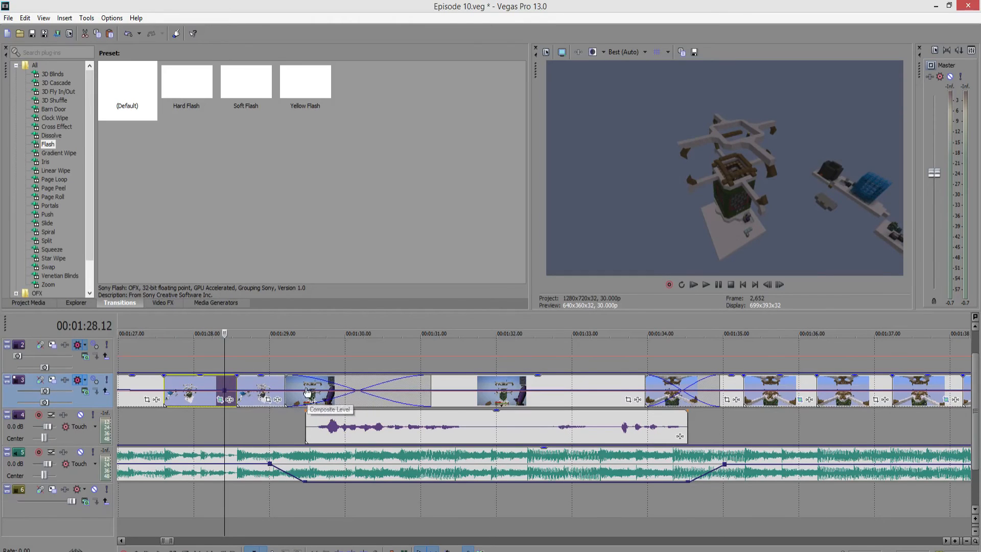
drag(308, 393, 301, 387)
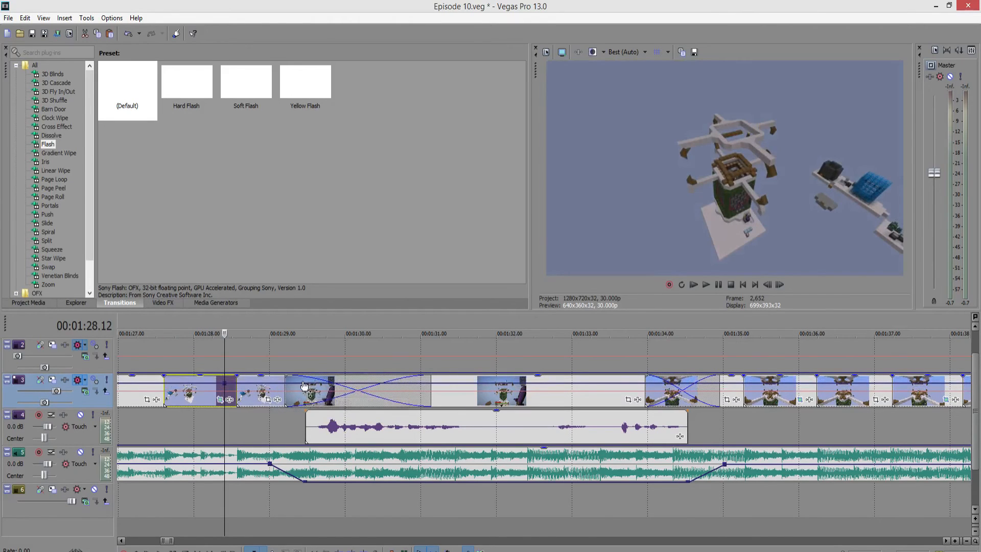
Add a composite level point at 00:01:29.12, drop it almost to black, and bring it back up to about 75%.
double_click(300, 386)
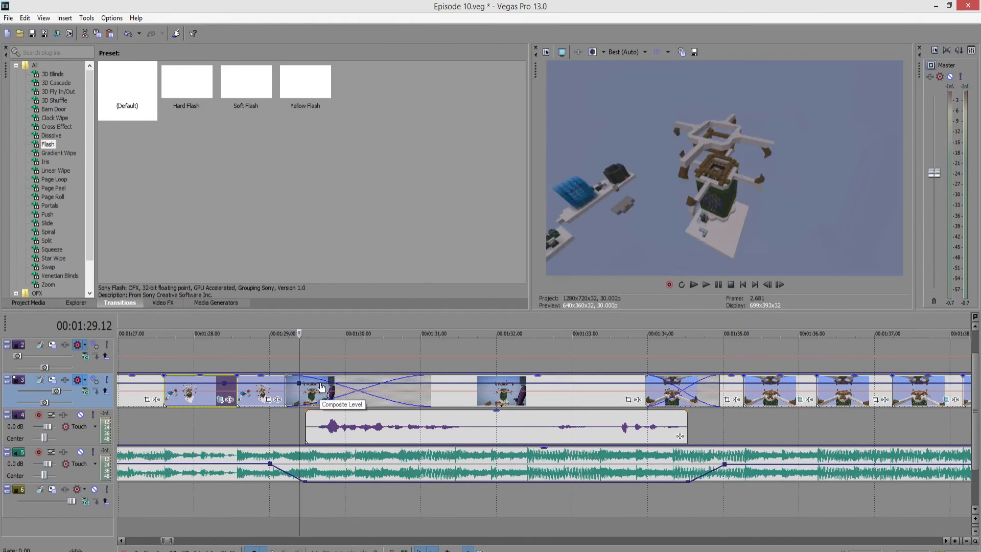
mouse_move(323, 387)
mouse_down()
mouse_move(323, 405)
mouse_move(321, 382)
mouse_move(319, 404)
mouse_move(314, 391)
mouse_move(329, 406)
mouse_up()
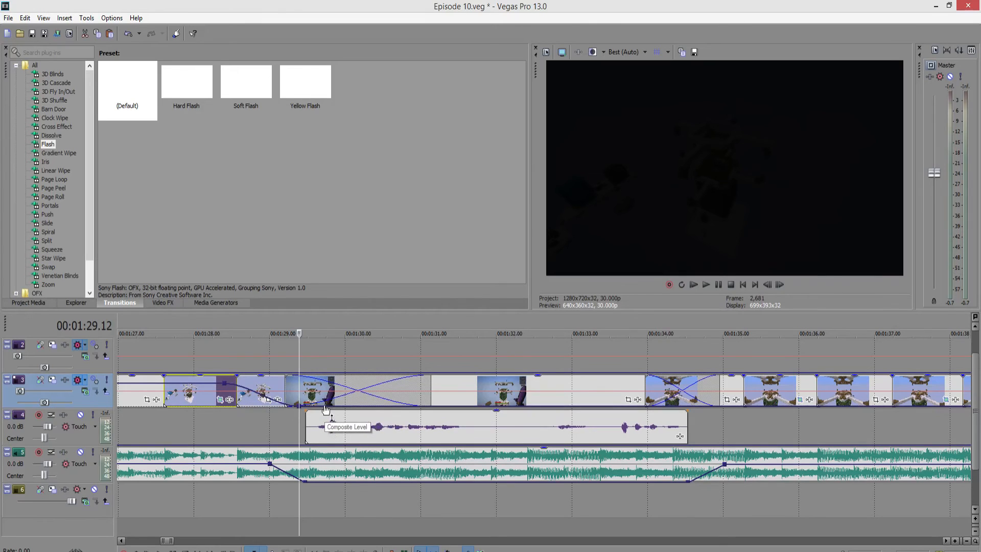
drag(326, 410, 328, 398)
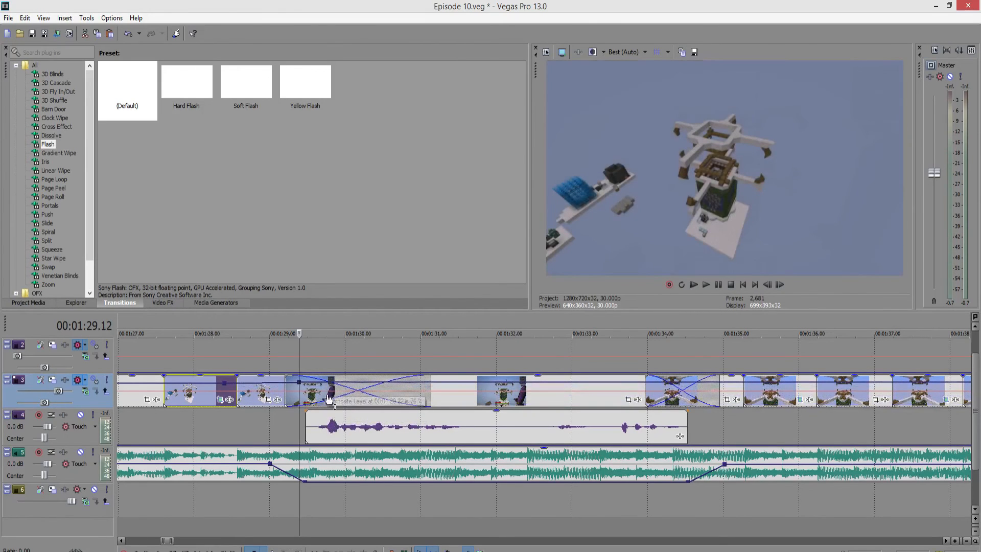
Set the music volume beneath the voice clip, from about 1:29 to 1:34, to about -14.8 dB.
click(287, 505)
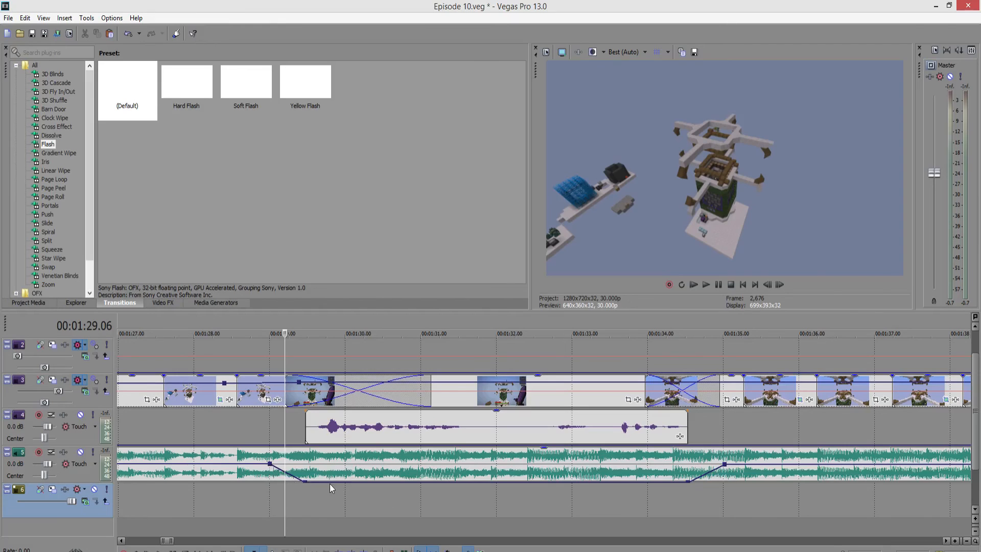
drag(338, 485, 337, 481)
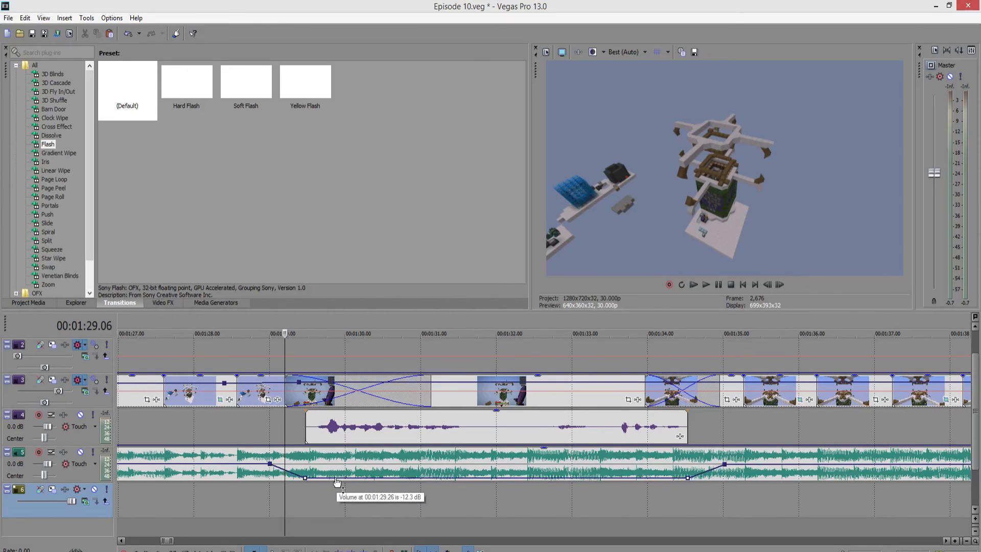
scroll(363, 489, down, 1)
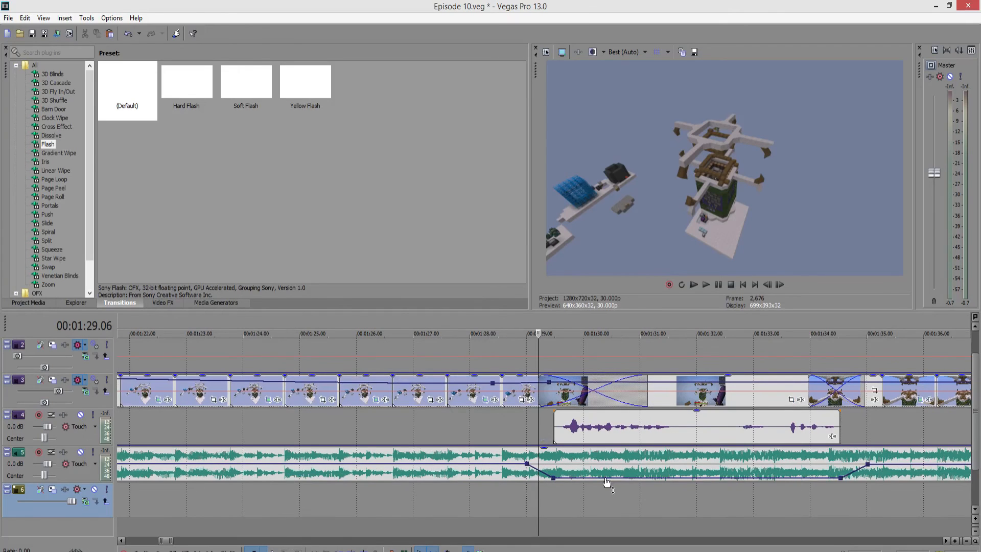
drag(581, 481, 582, 483)
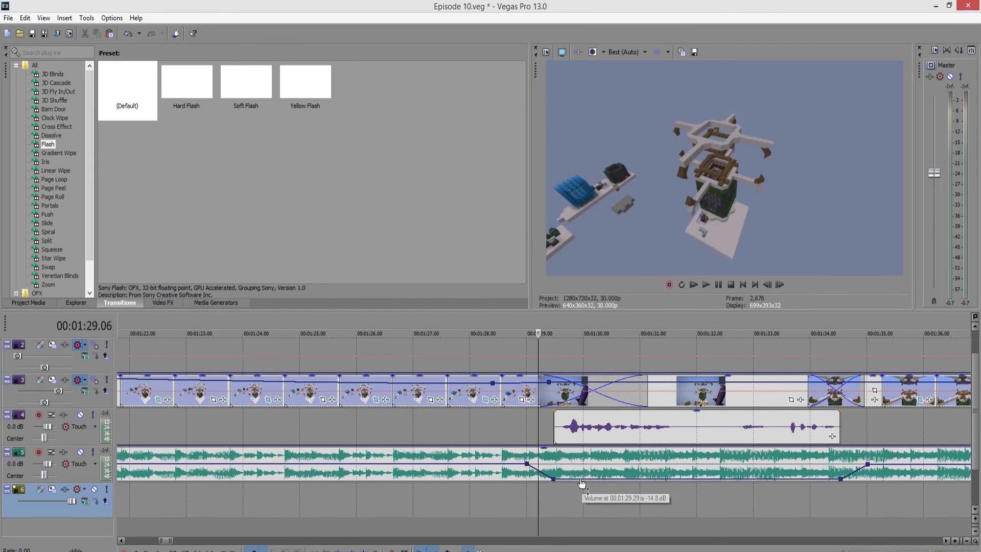
Play back the lowered music under the voice clip and check the clip's end at 00:01:34.13.
scroll(528, 494, right, 5)
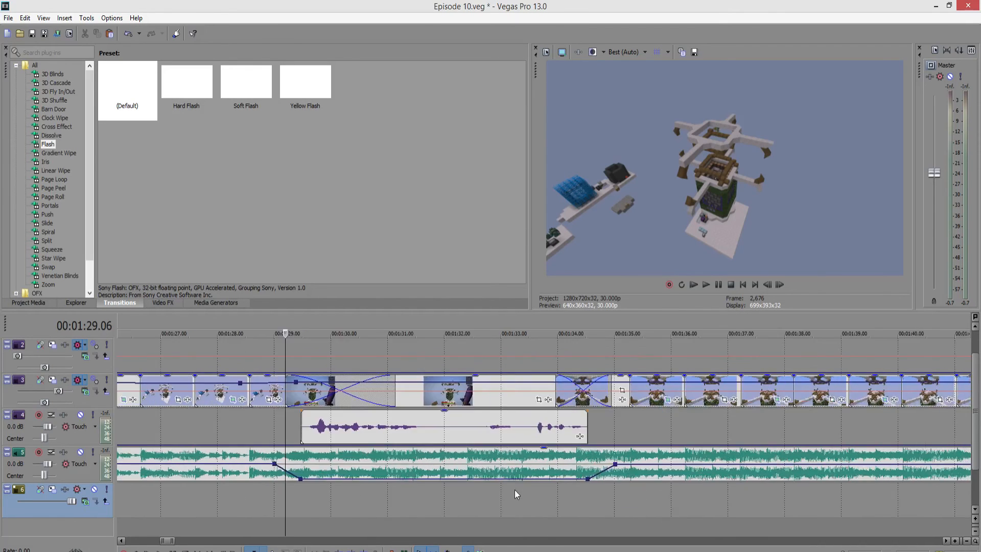
scroll(512, 486, right, 2)
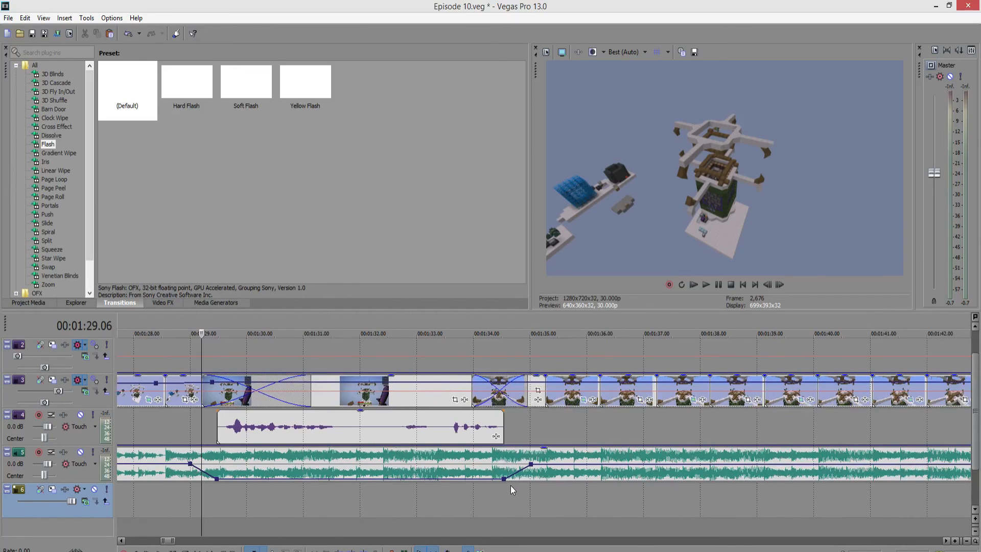
click(239, 425)
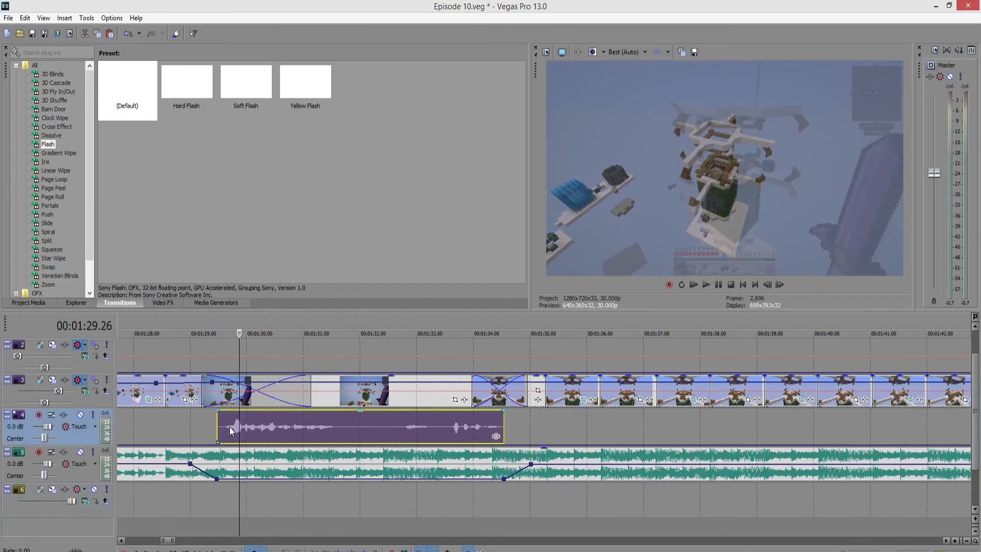
click(229, 427)
key(space)
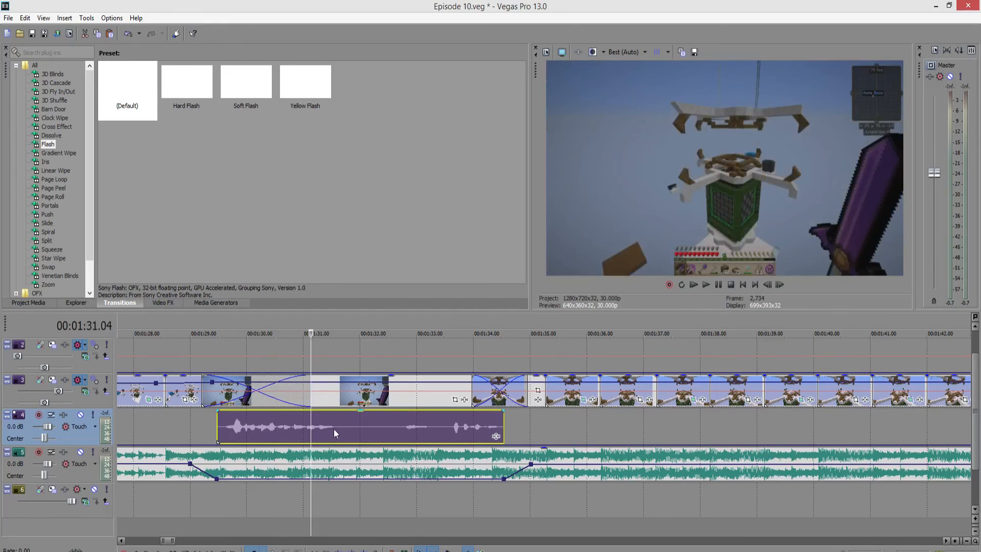
key(space)
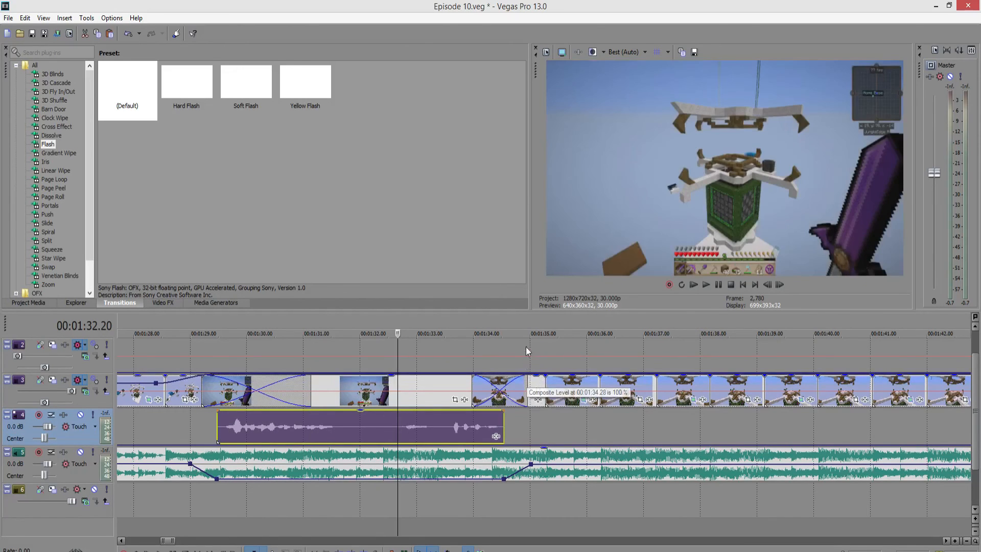
click(457, 438)
click(477, 425)
click(497, 434)
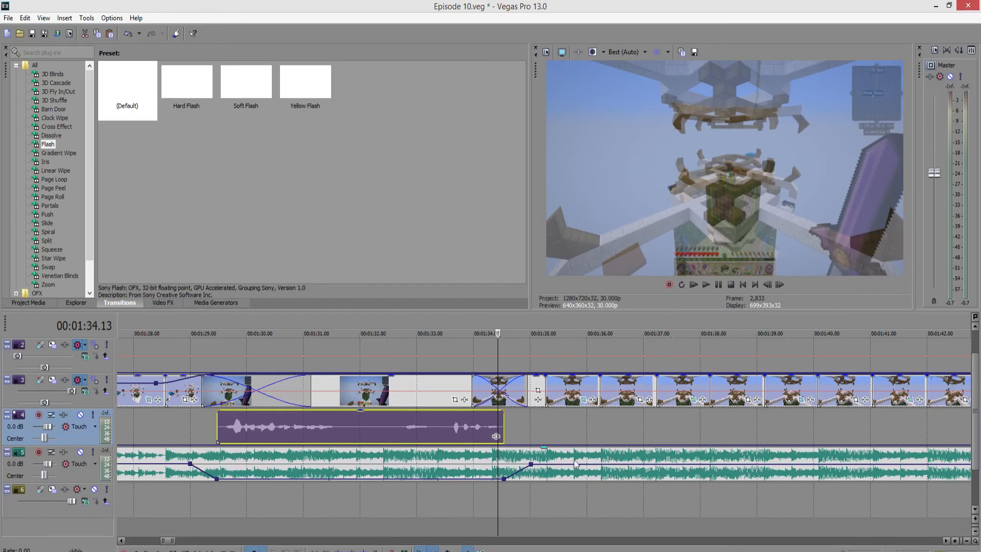
Examine the beat-length timelapse segments following the voice clip, from about 1:35 to the longer segment at 1:46.
click(570, 399)
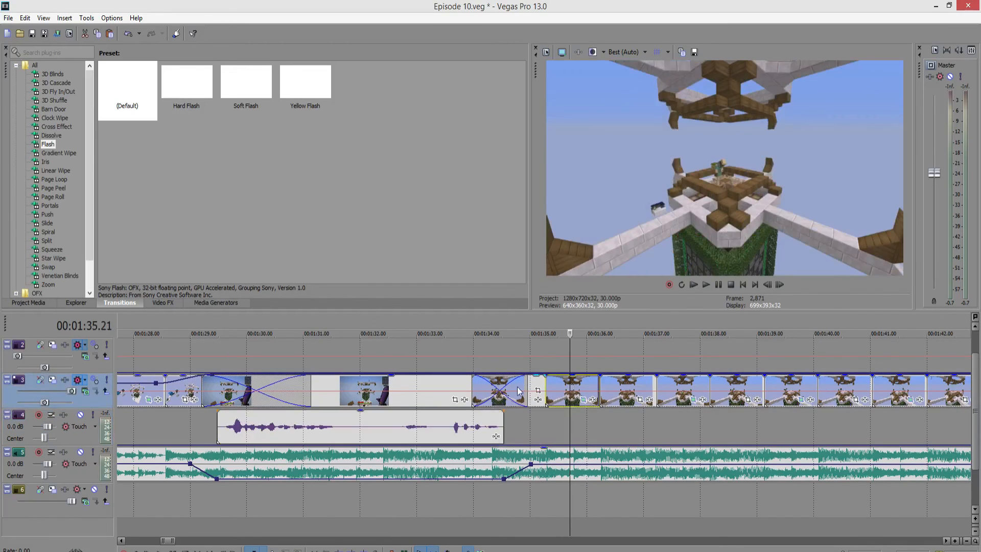
click(649, 396)
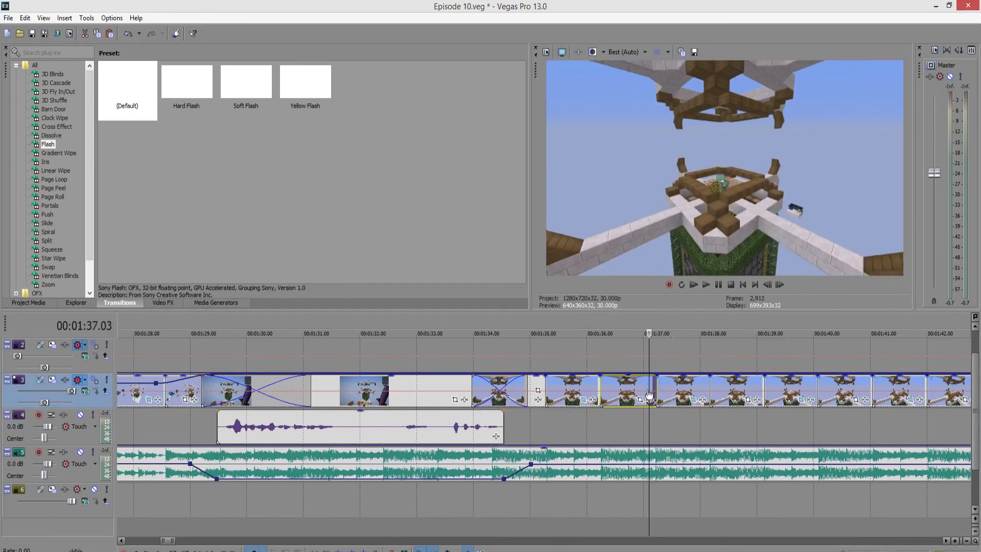
click(600, 379)
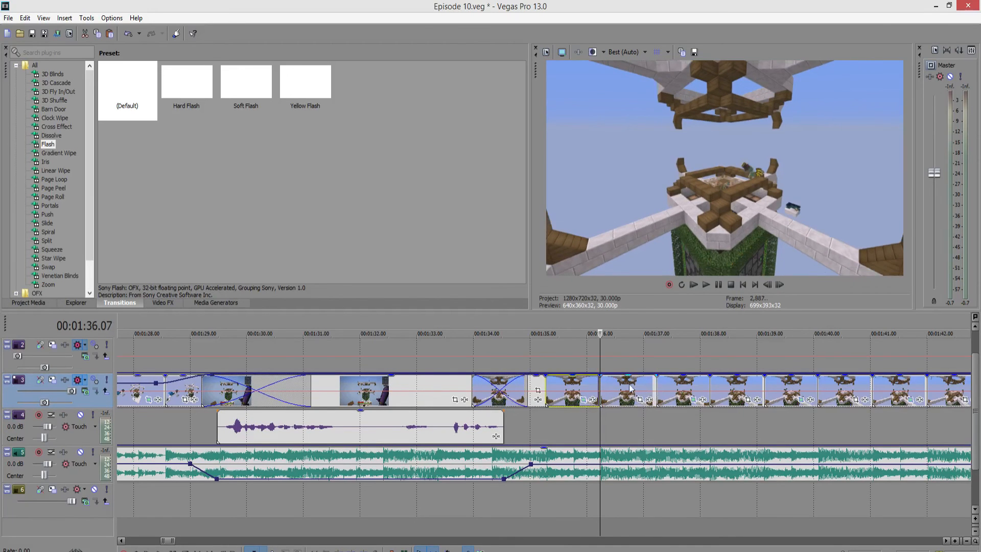
click(617, 390)
click(682, 383)
click(742, 386)
click(801, 388)
click(845, 390)
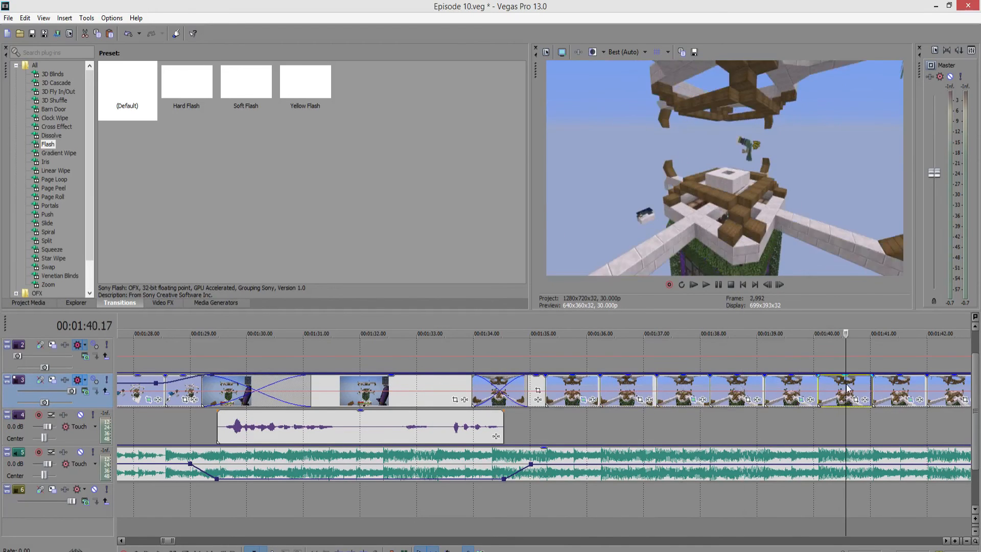
scroll(633, 462, right, 6)
click(658, 392)
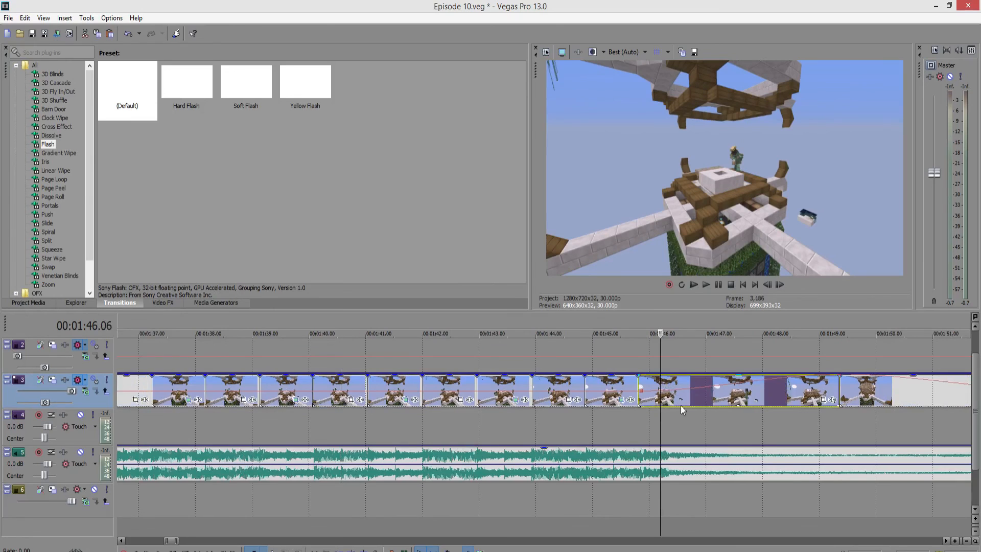
Place the playhead at 00:02:09.12 near the end of the music and look over the whole episode's timeline.
scroll(658, 470, down, 3)
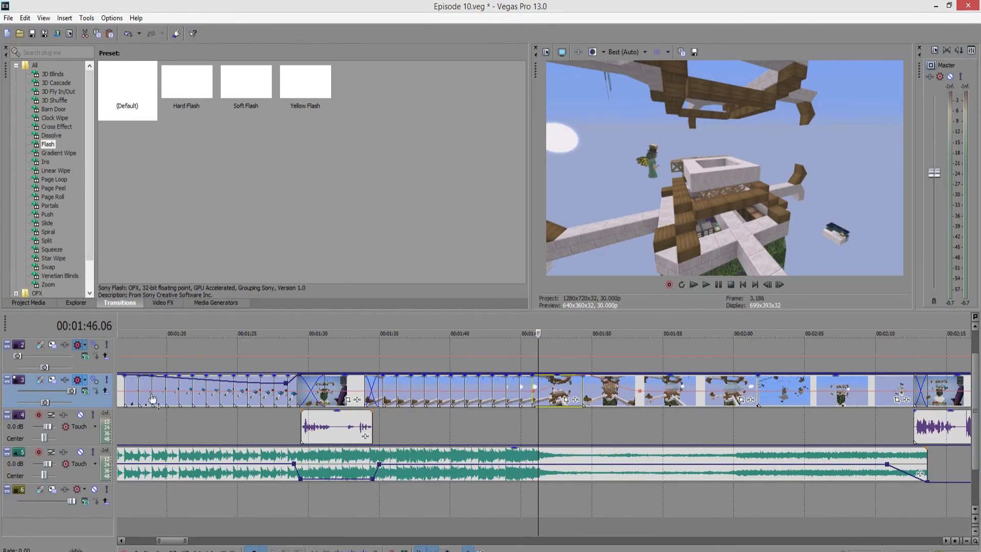
scroll(557, 455, right, 5)
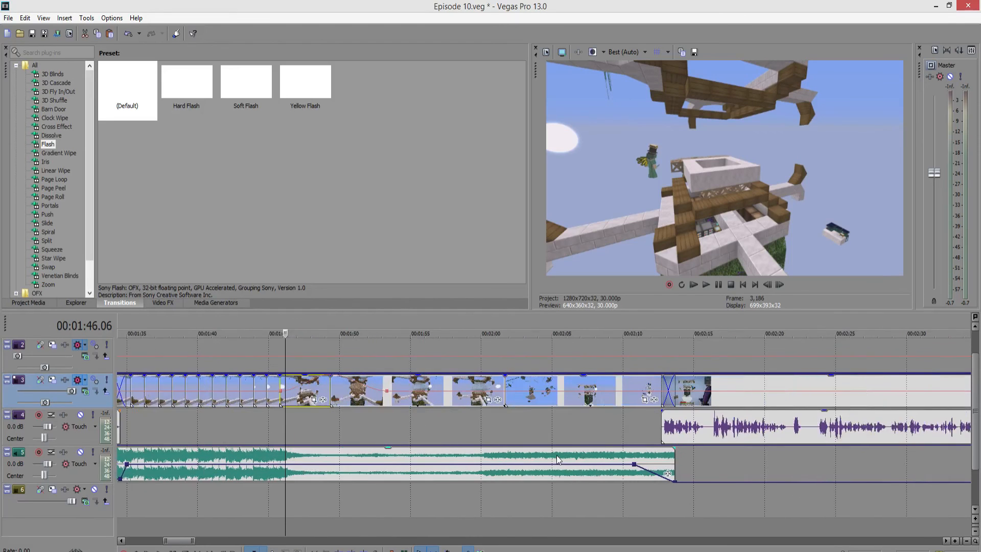
click(529, 501)
scroll(574, 491, down, 6)
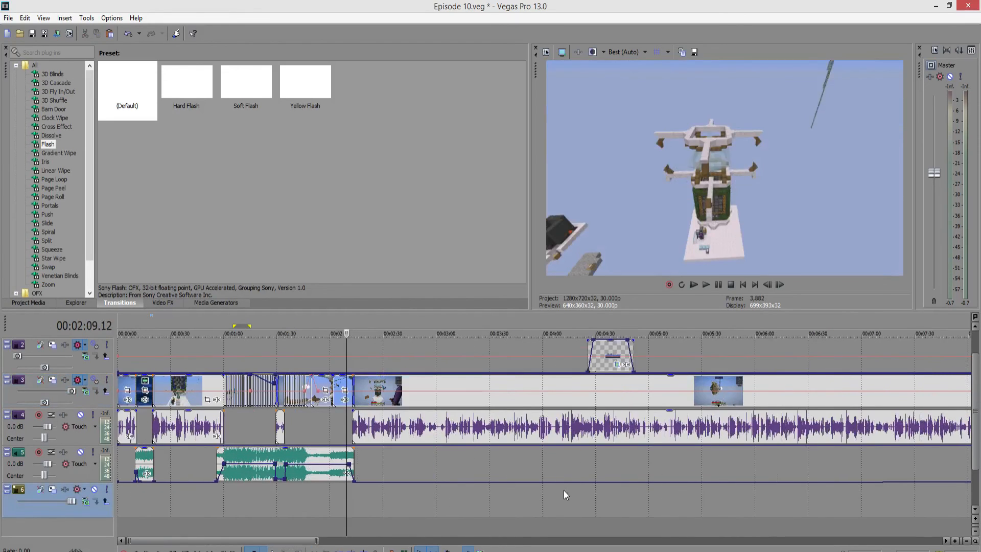
scroll(563, 489, down, 1)
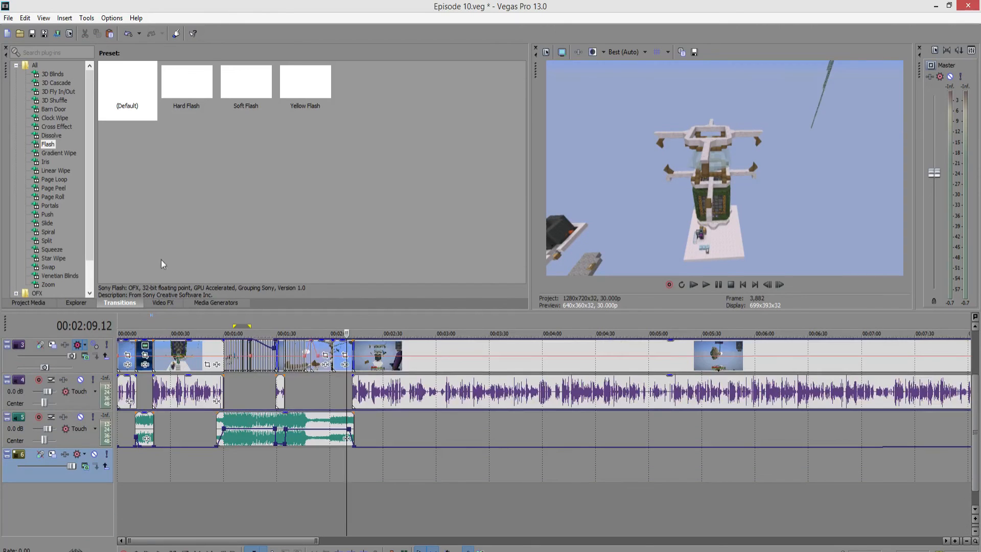
Look through the media generators and video effects, and bring up the project's imported media.
click(160, 302)
click(211, 301)
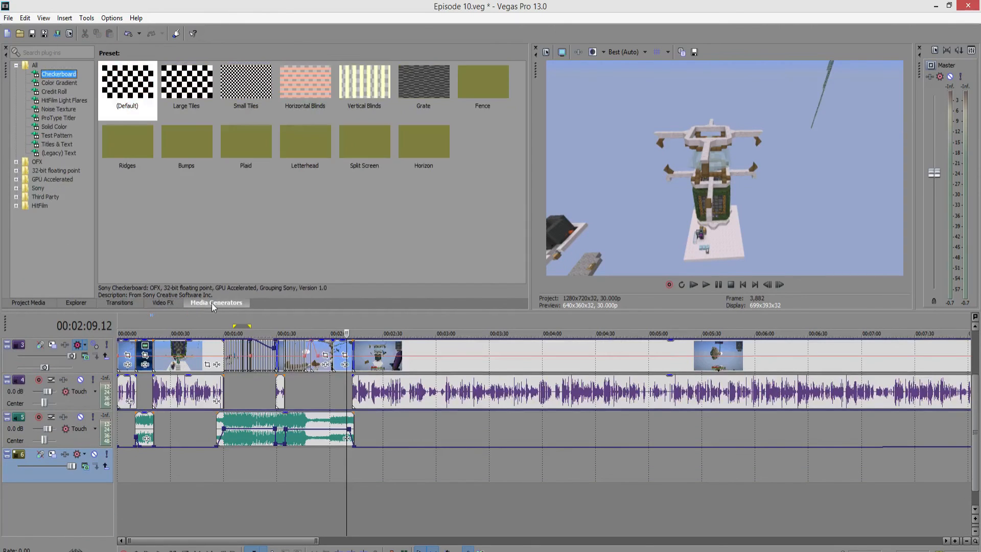
click(157, 304)
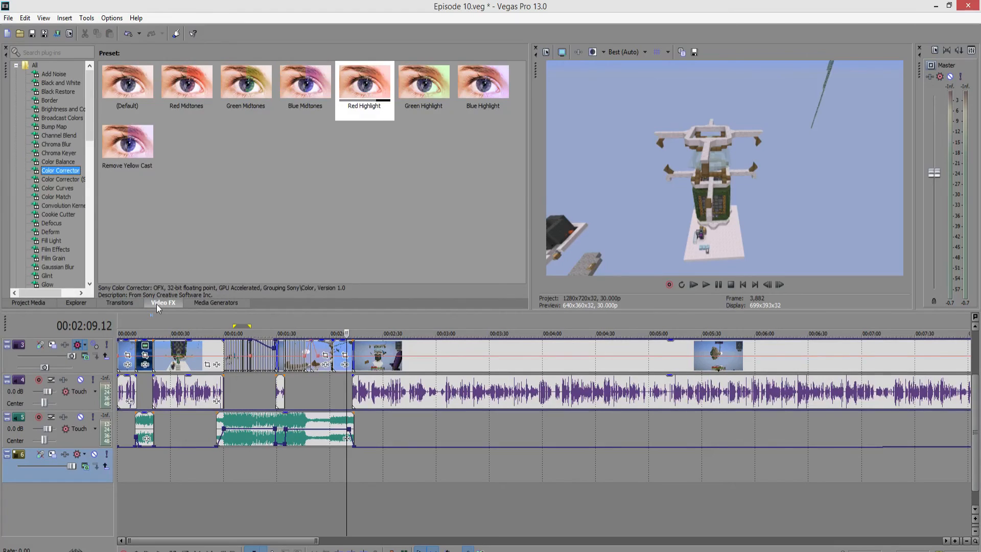
click(137, 305)
click(78, 304)
click(41, 305)
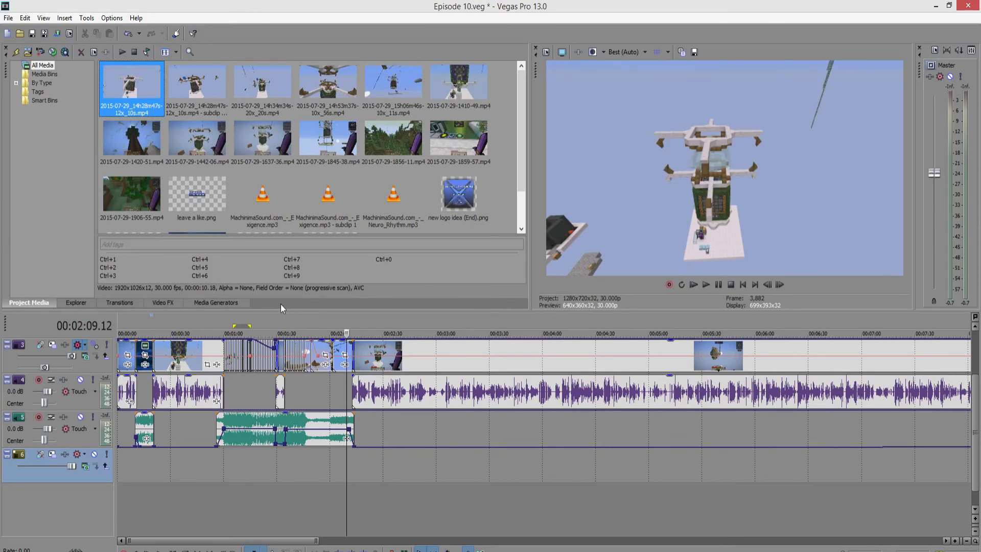
Go through the imported timelapse clips, from the 14h53m37s 10x clip back to 2015-07-29_14h34m34s-20x_20s.mp4.
click(346, 87)
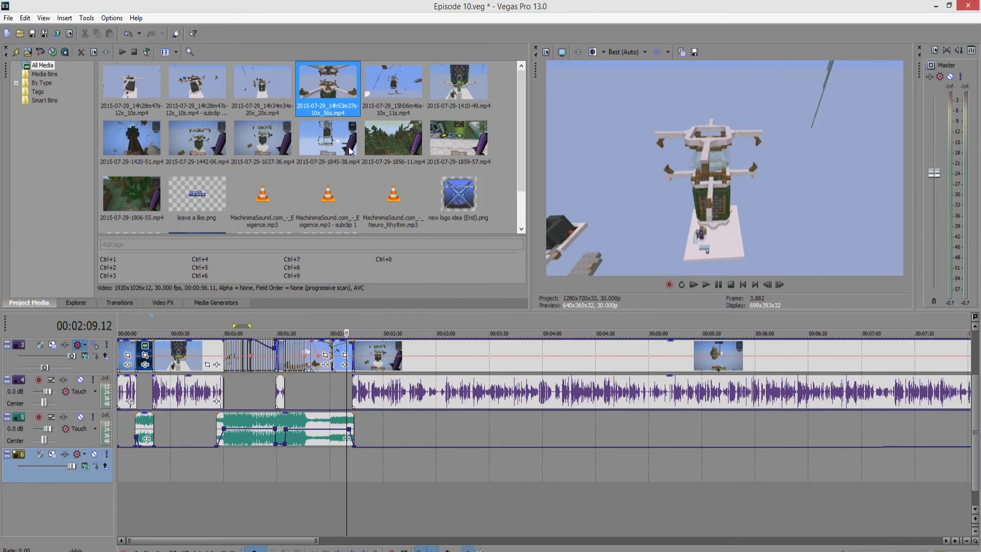
key(Left)
key(Left)
key(Left)
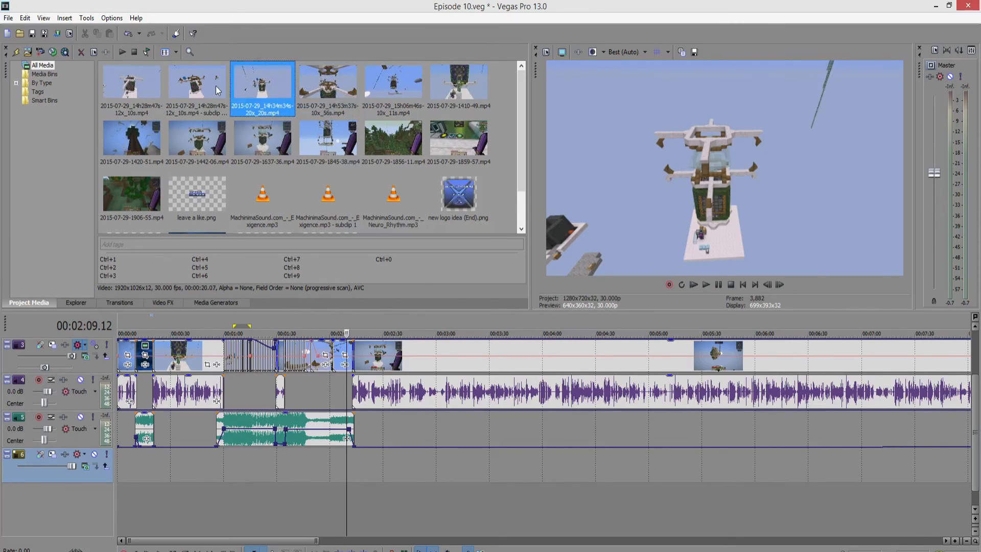
Delete the long voice clip that begins where the music ends on the voice track.
click(387, 94)
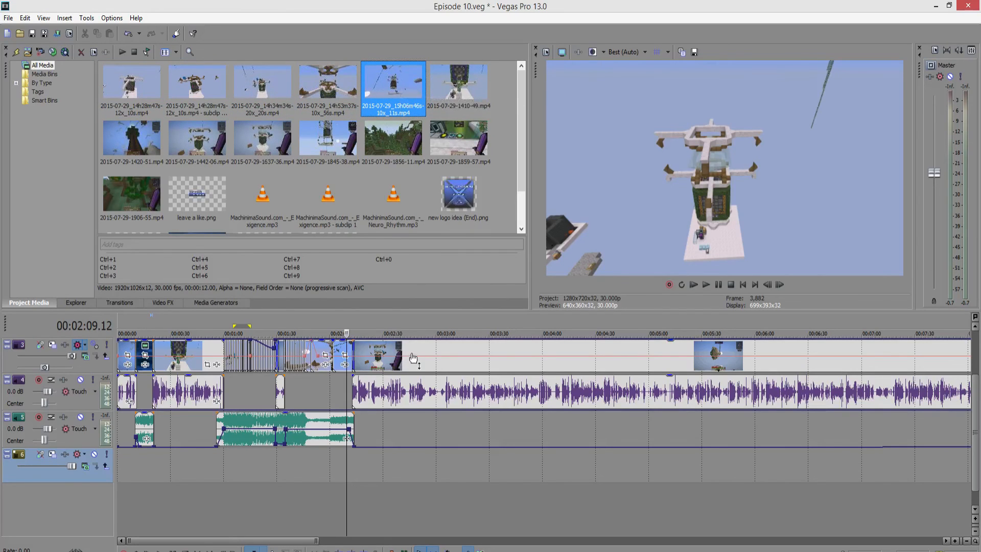
click(453, 395)
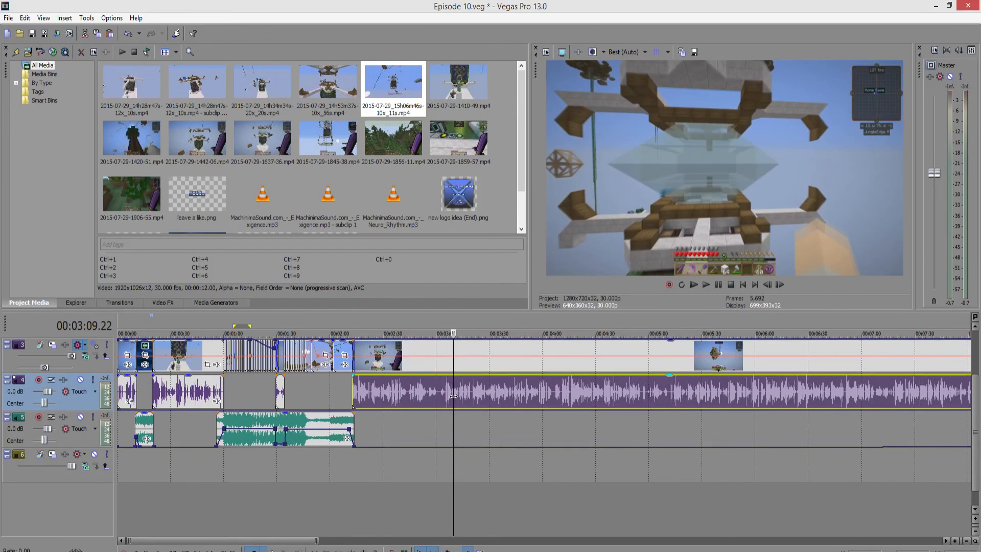
key(Delete)
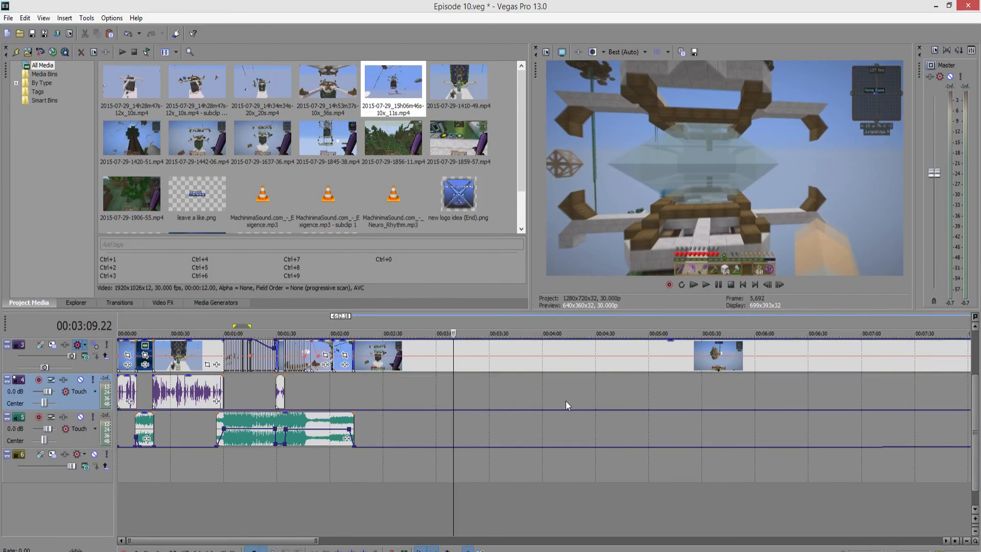
Split the long gameplay clip at 00:03:34.25 and overlap its second part onto the first by about 8 seconds.
click(546, 362)
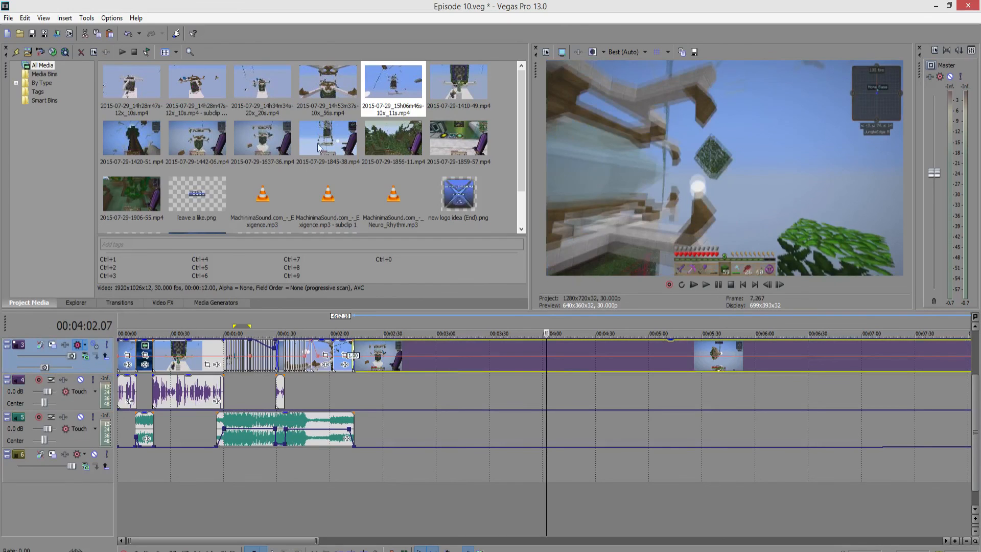
click(318, 148)
scroll(360, 178, down, 1)
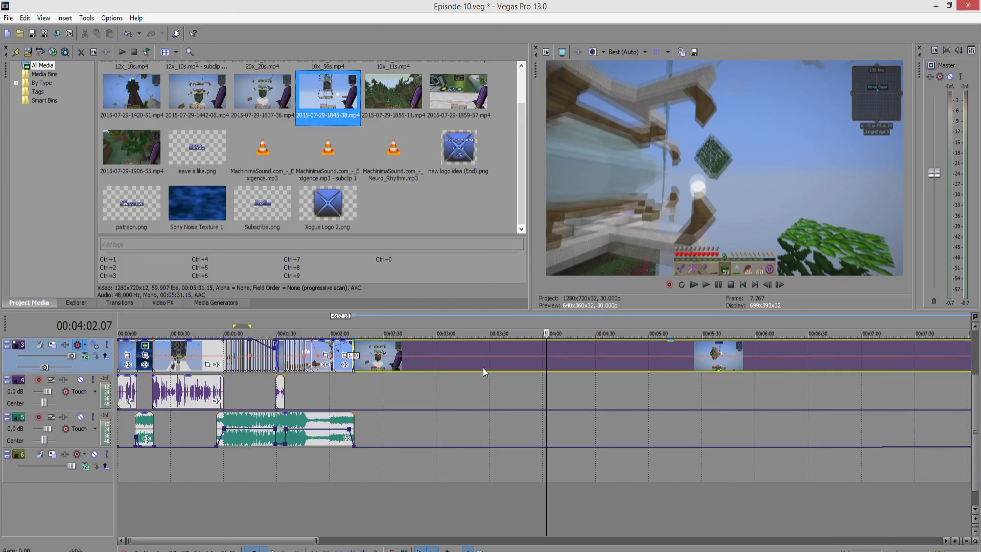
right_click(498, 365)
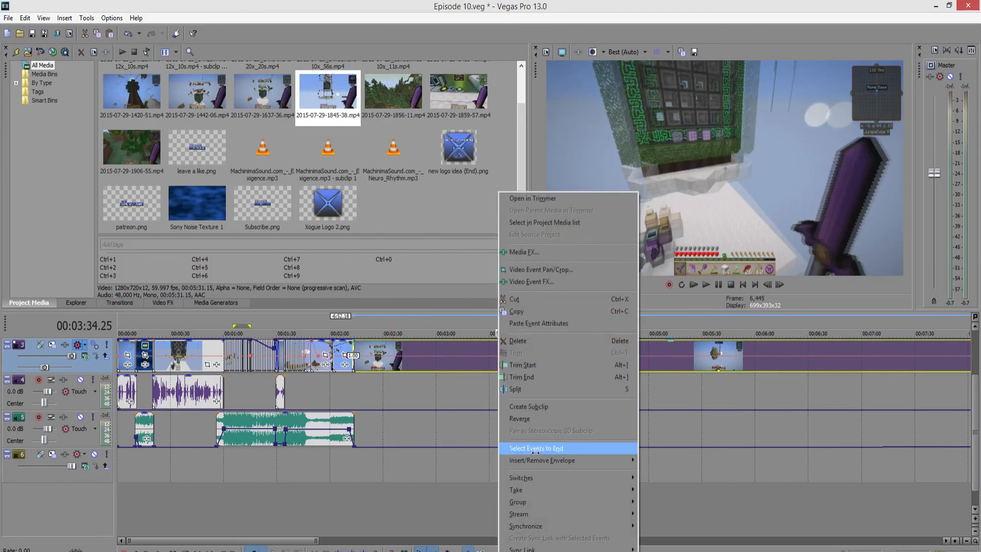
click(518, 388)
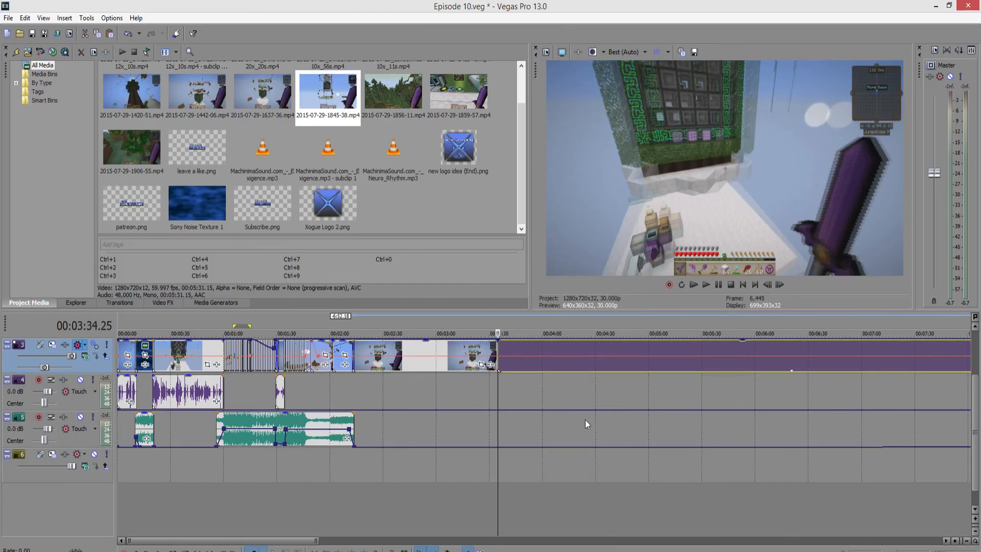
drag(502, 367, 487, 367)
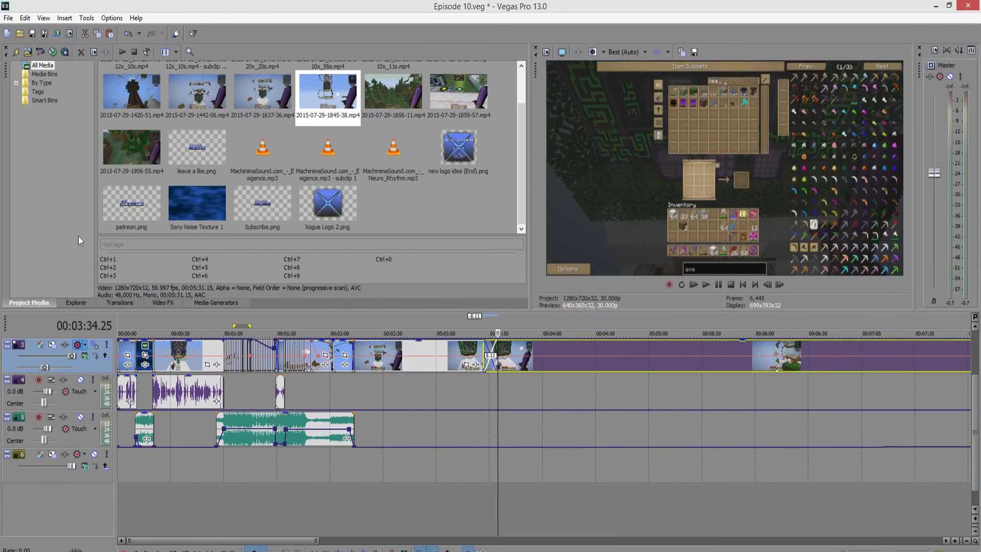
Apply the default Flash transition to the overlap between the two gameplay clips and tint it red (0, 0.81, 0.8).
click(119, 302)
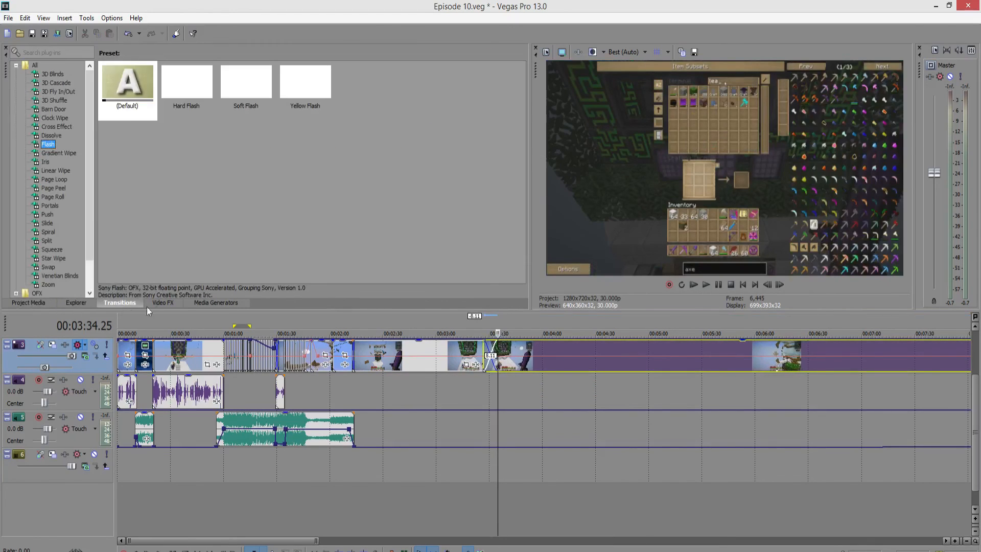
drag(125, 92, 499, 362)
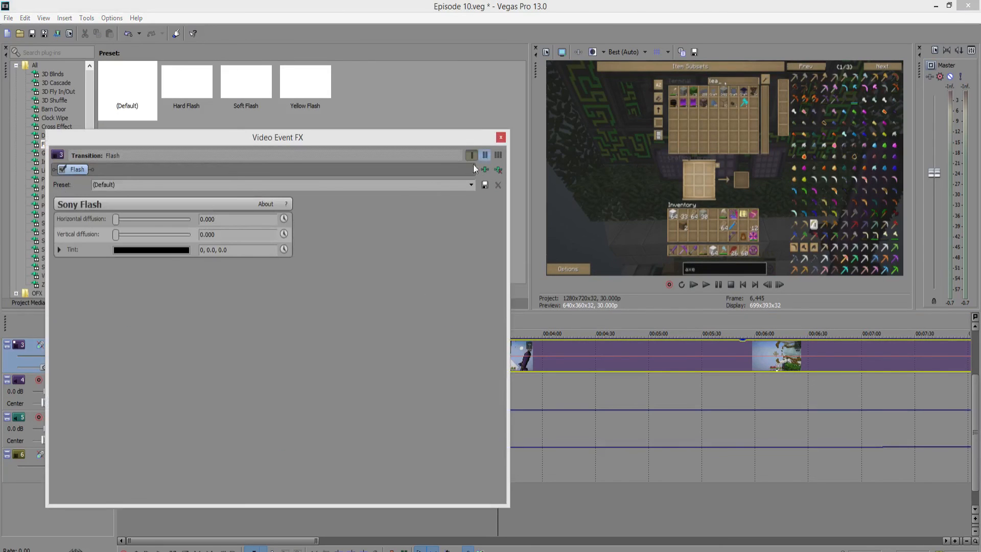
click(168, 250)
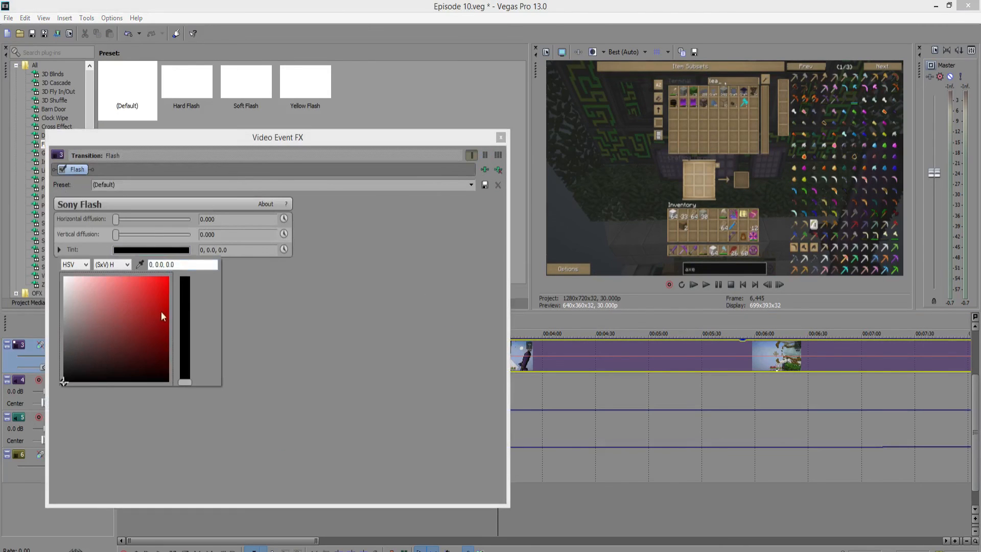
click(149, 298)
click(501, 138)
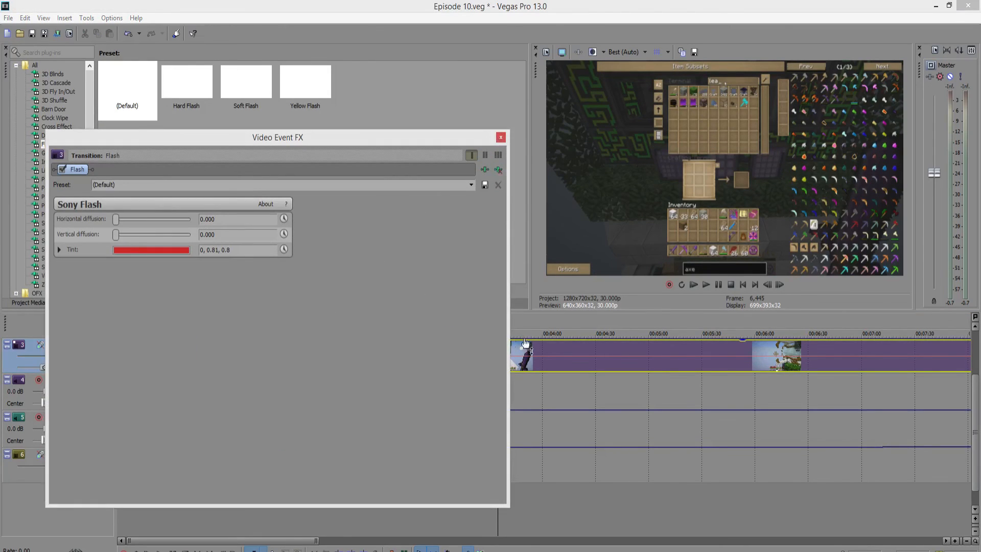
click(501, 137)
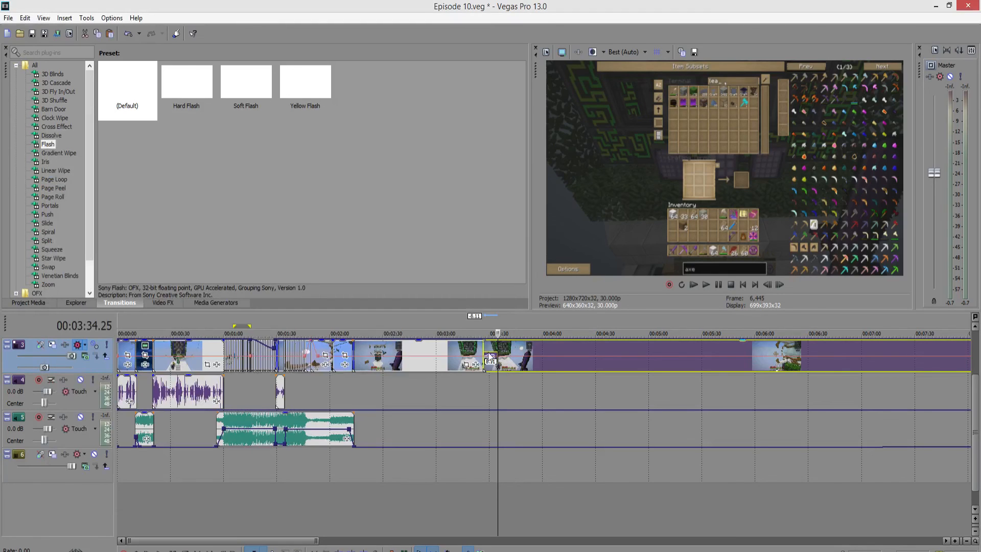
Play back the red flash transition from 00:03:26.14 and stop the preview.
click(486, 397)
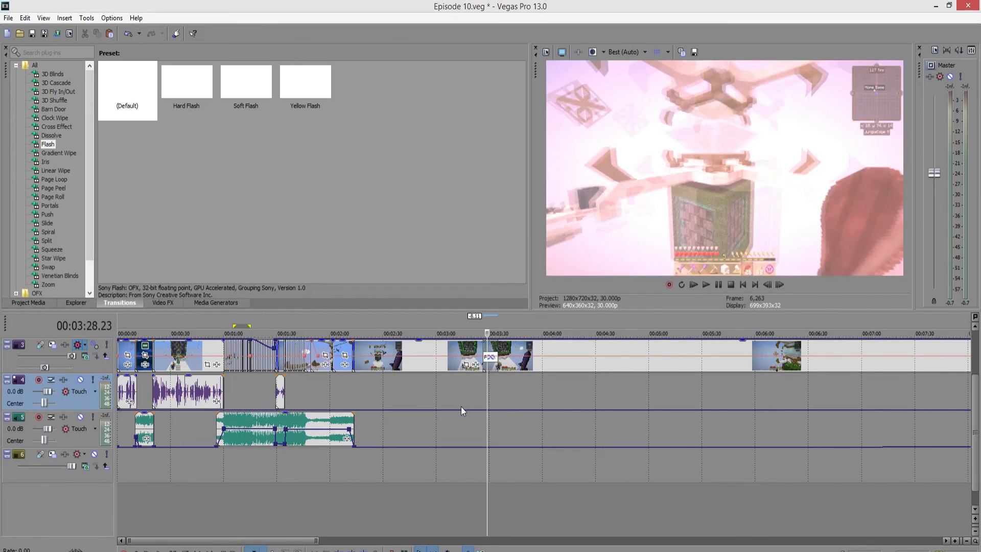
click(483, 396)
click(705, 286)
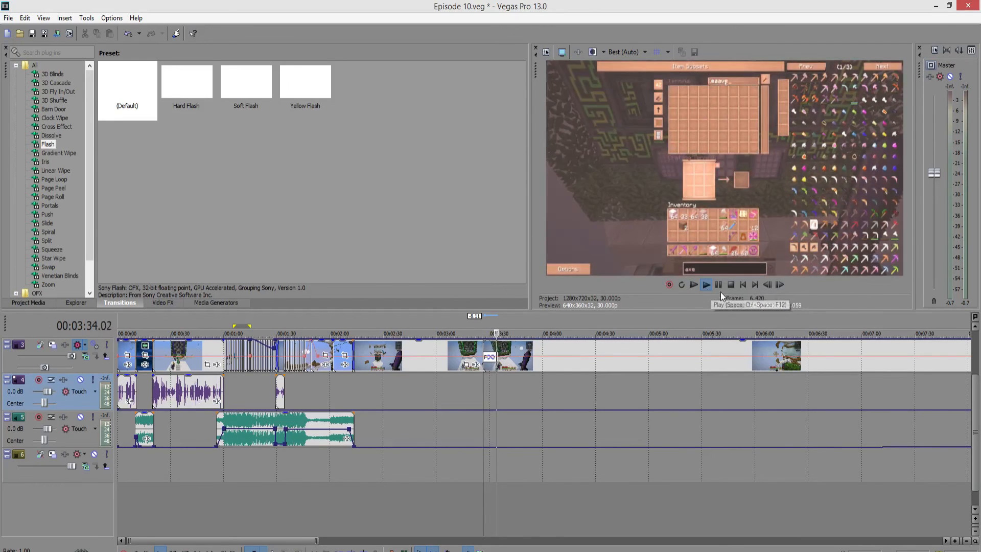
click(729, 286)
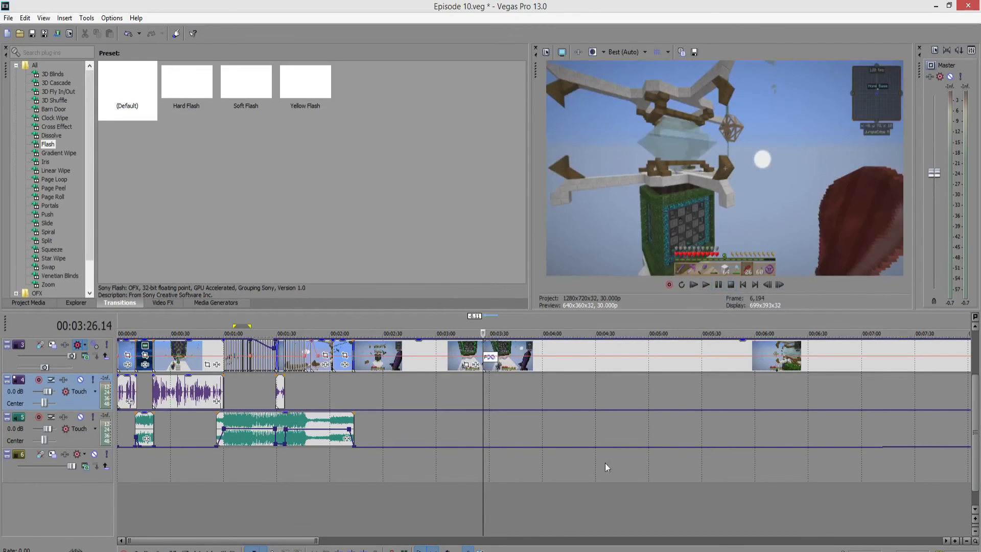
Place the playhead at 00:03:21.26, look through the video effects, media generators and transitions, and bring up the file explorer.
click(473, 499)
scroll(529, 480, up, 2)
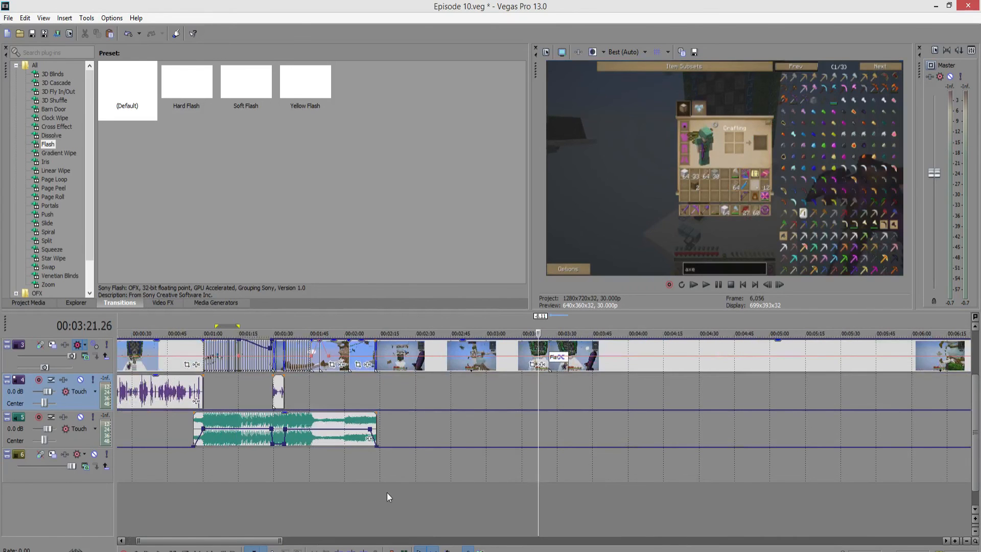
click(154, 303)
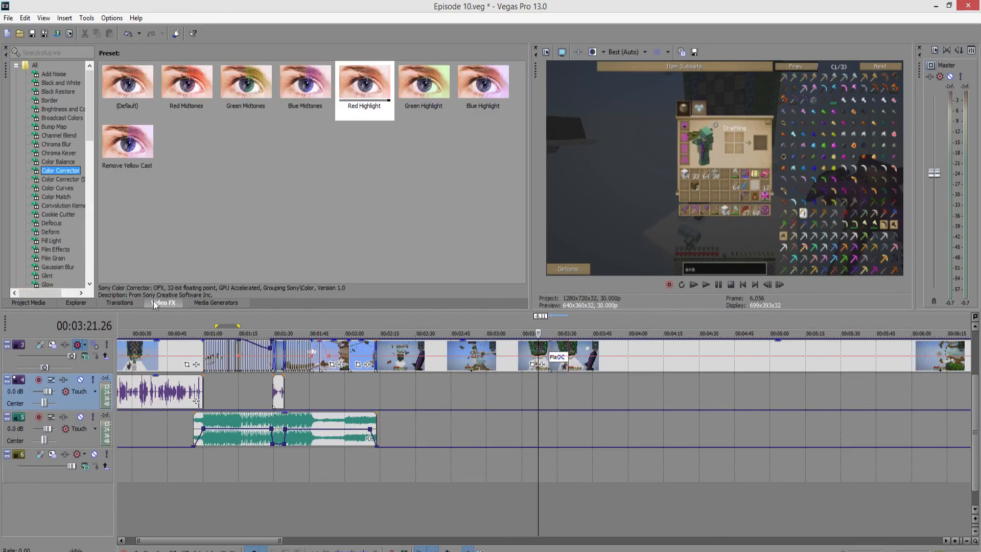
click(201, 303)
click(159, 304)
click(111, 303)
click(76, 303)
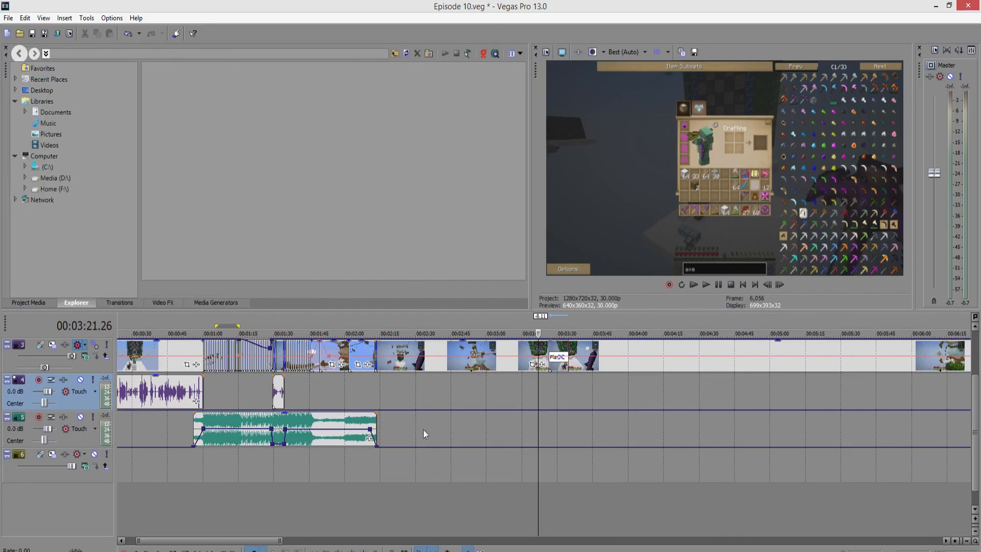
Check a frame inside the flash transition, and place the playhead at 00:01:13.20 to examine the timelapse on the timeline.
click(555, 382)
scroll(556, 380, down, 3)
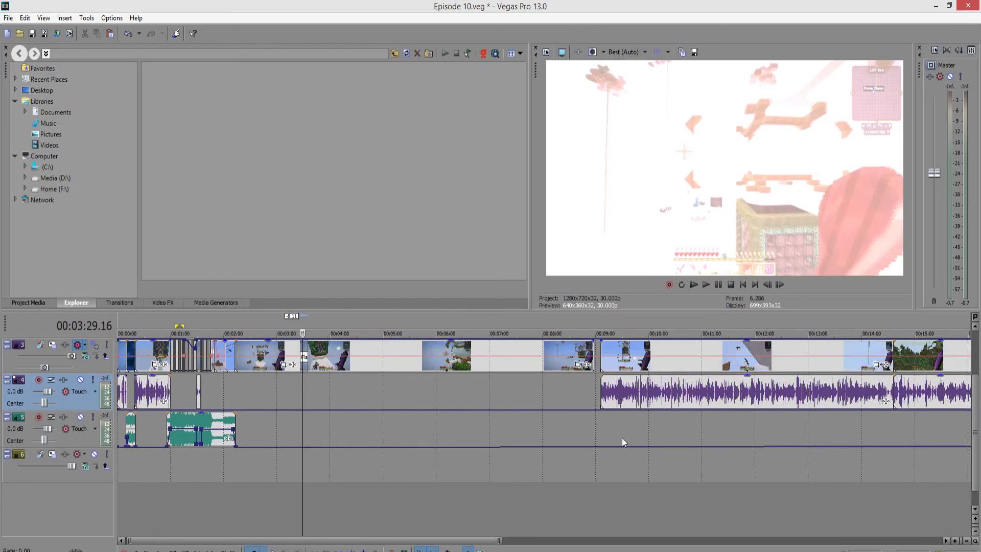
click(184, 392)
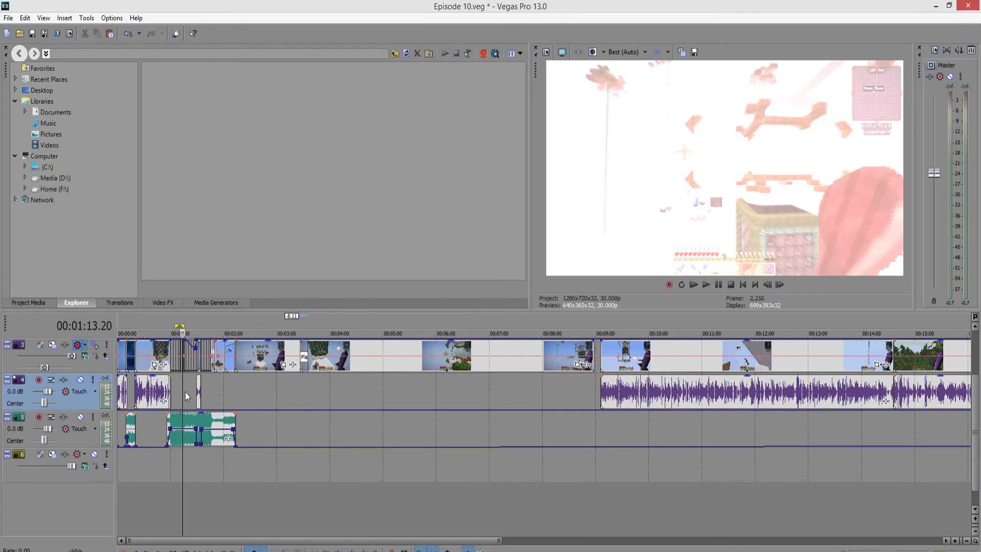
scroll(184, 392, up, 5)
scroll(185, 392, up, 4)
scroll(572, 406, down, 5)
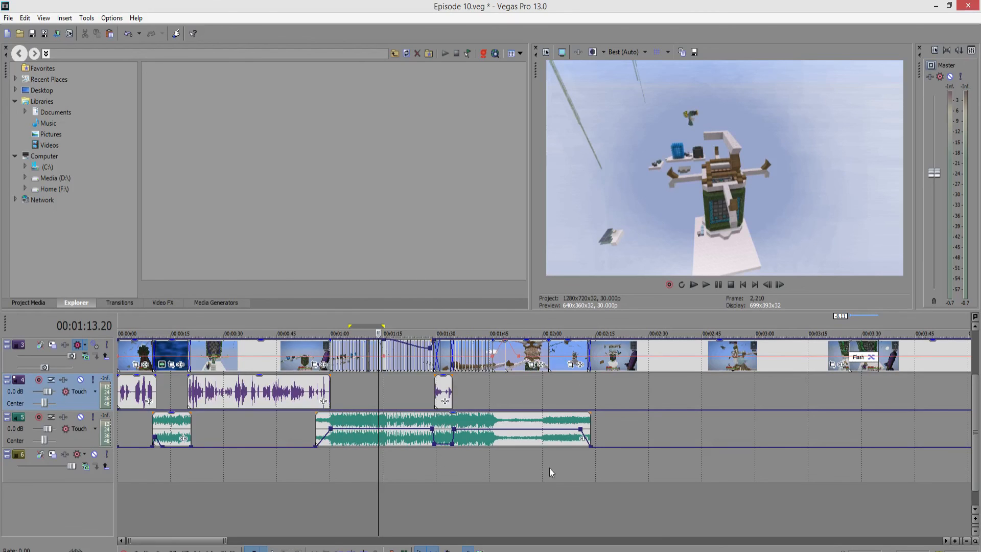
Check timelapse frames between 00:01:07.14 and 00:01:36.07, and bring up the project's imported media with nothing selected.
click(446, 481)
click(398, 474)
click(356, 471)
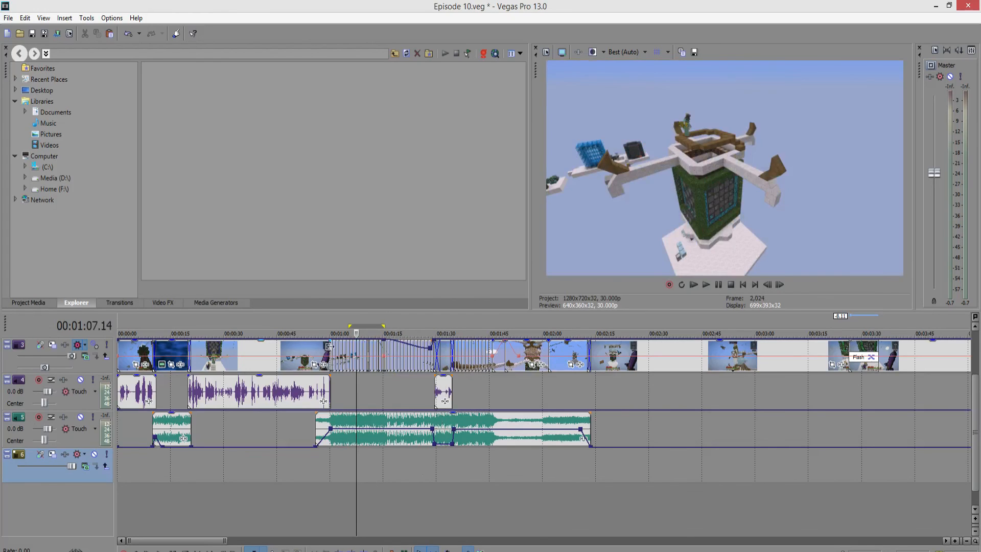
click(418, 451)
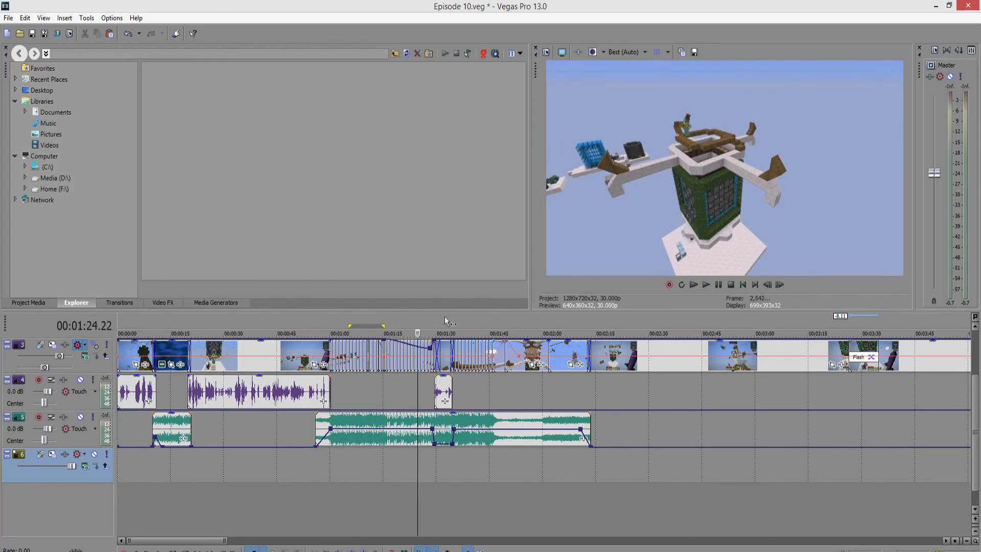
click(387, 493)
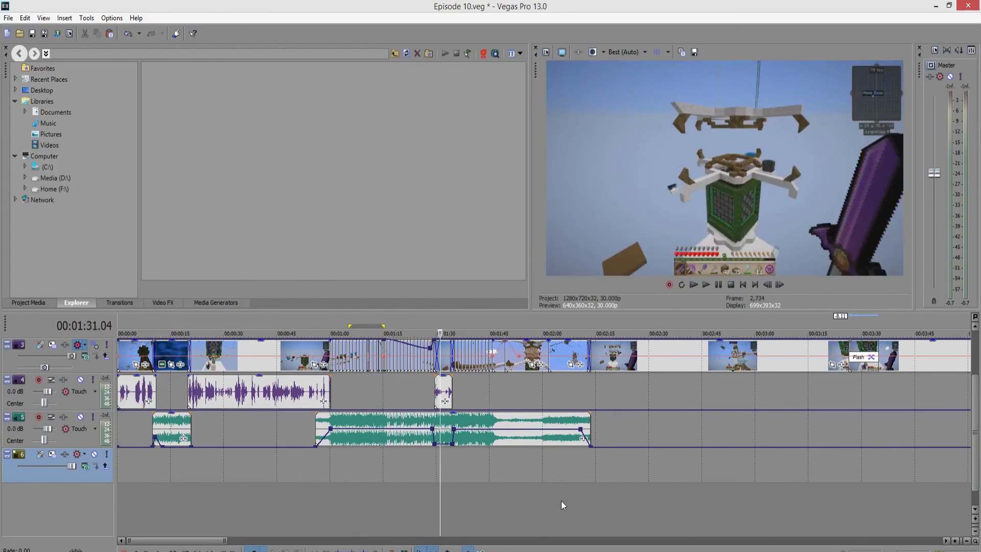
click(406, 521)
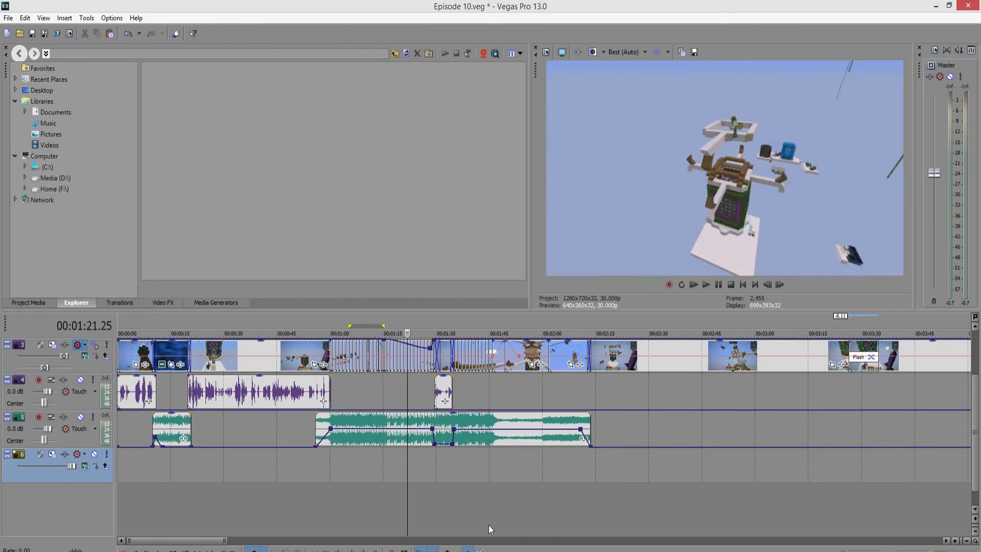
click(458, 522)
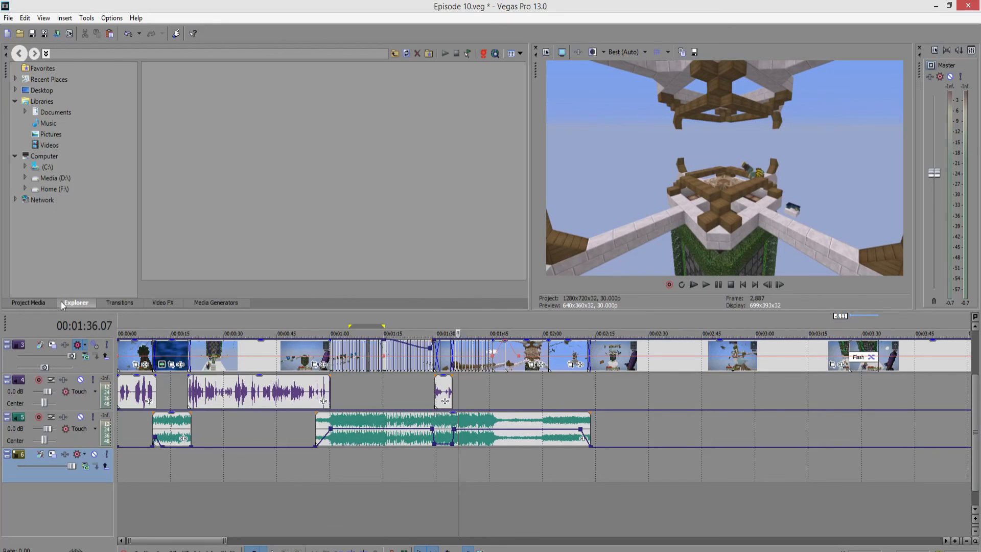
click(31, 302)
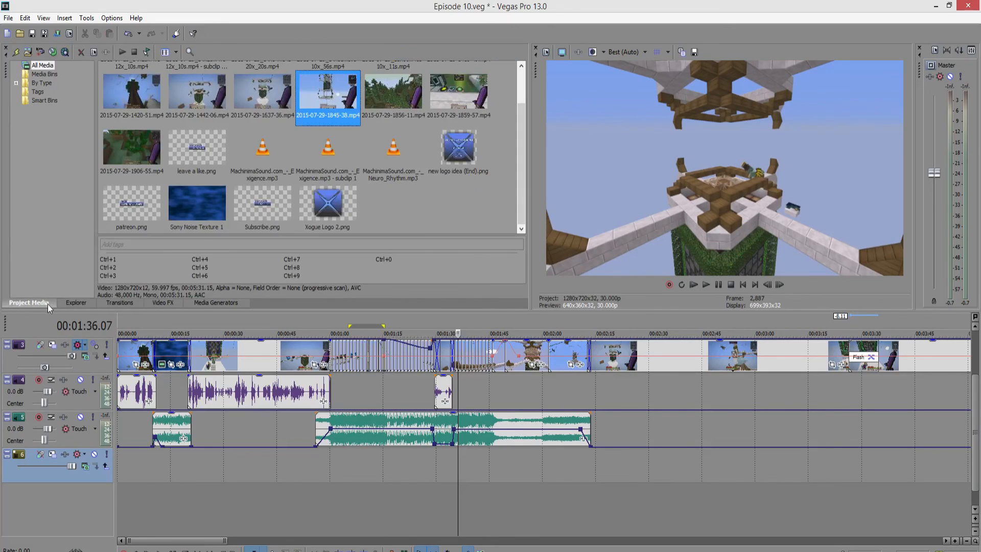
click(435, 218)
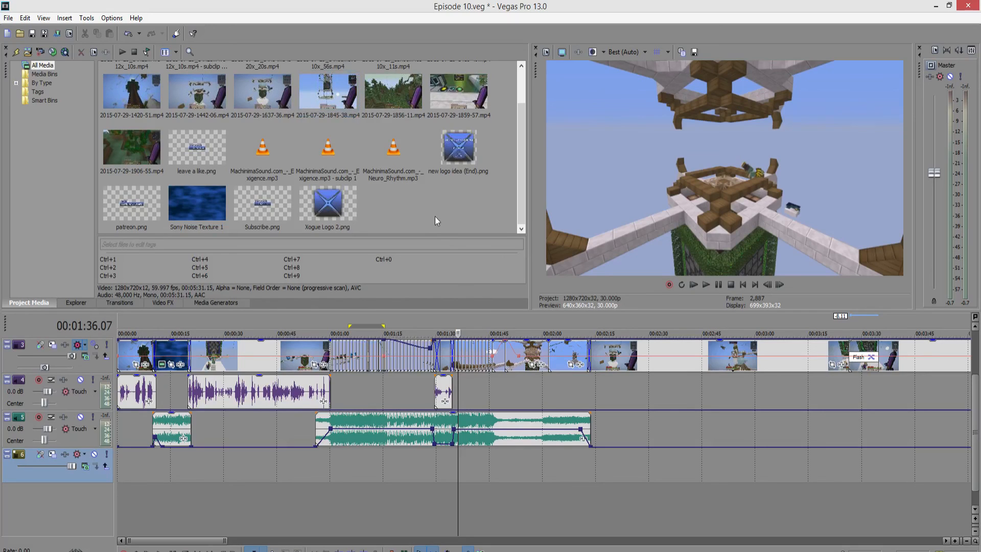